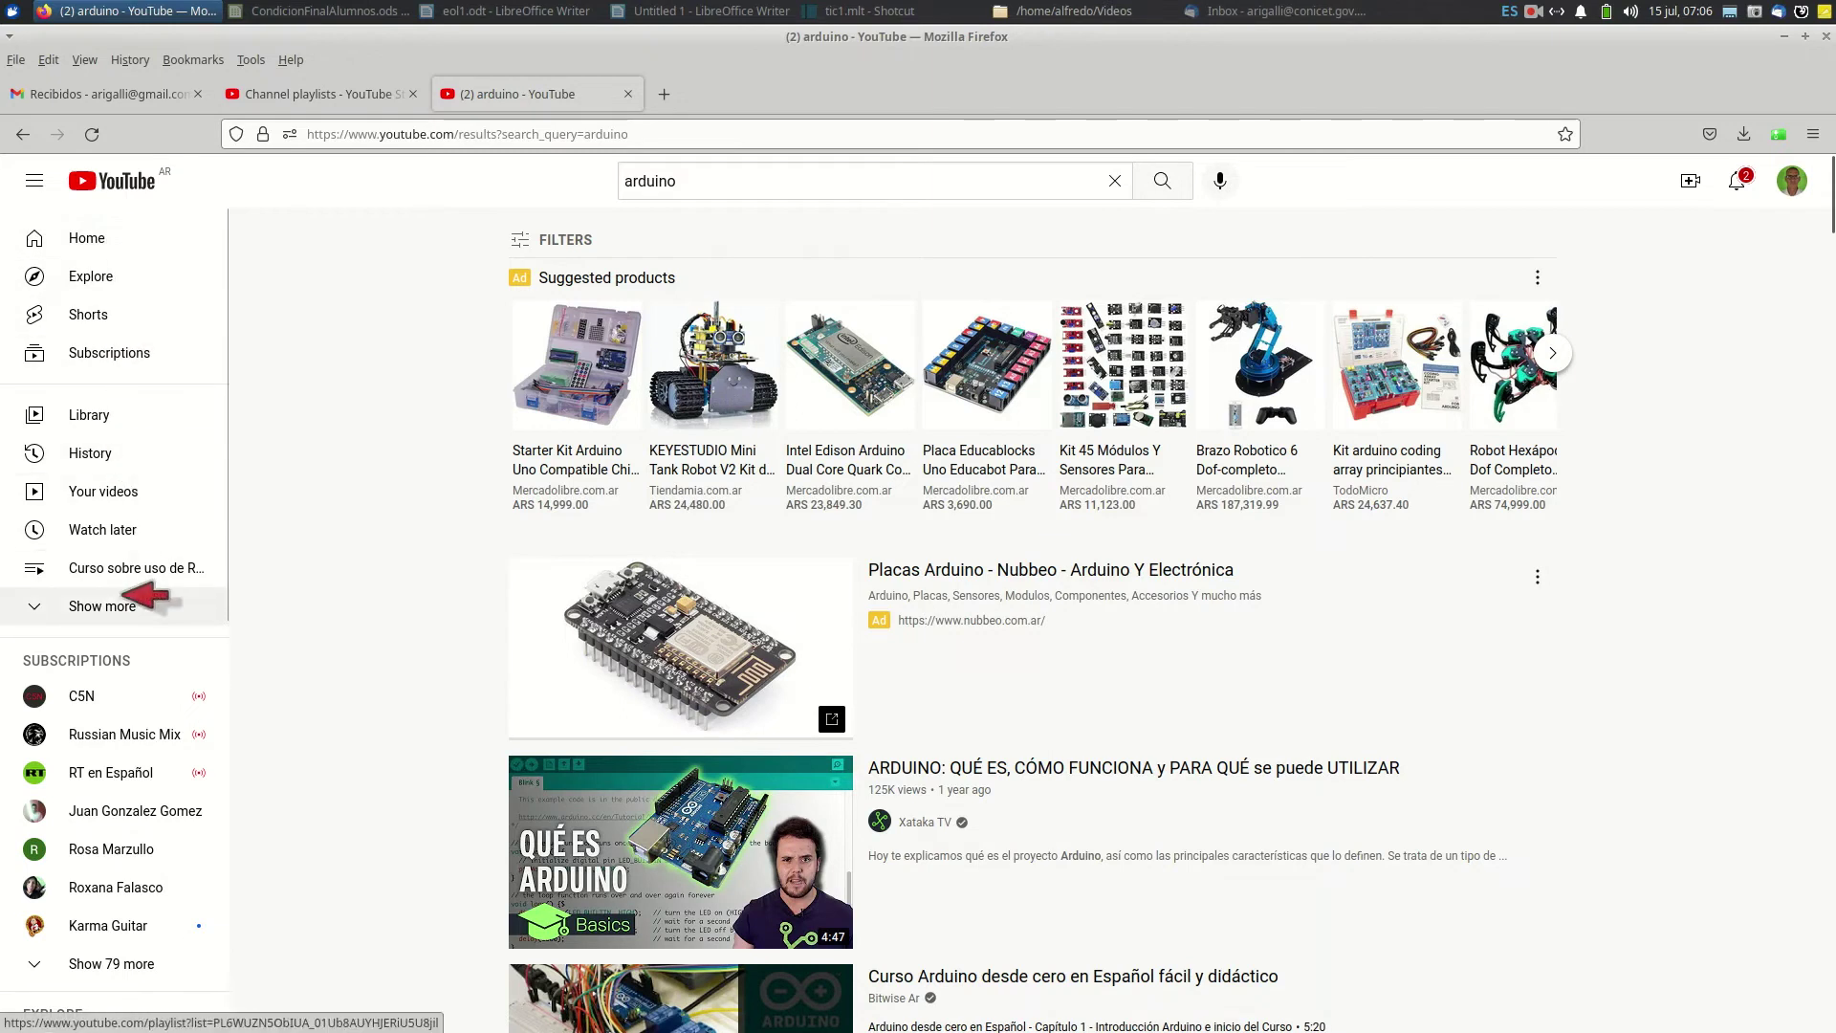
- Open the YouTube account settings page
{"action": "left_click", "coordinate": [102, 606]}
{"action": "scroll", "coordinate": [102, 606], "scroll_direction": "down", "scroll_amount": 8}
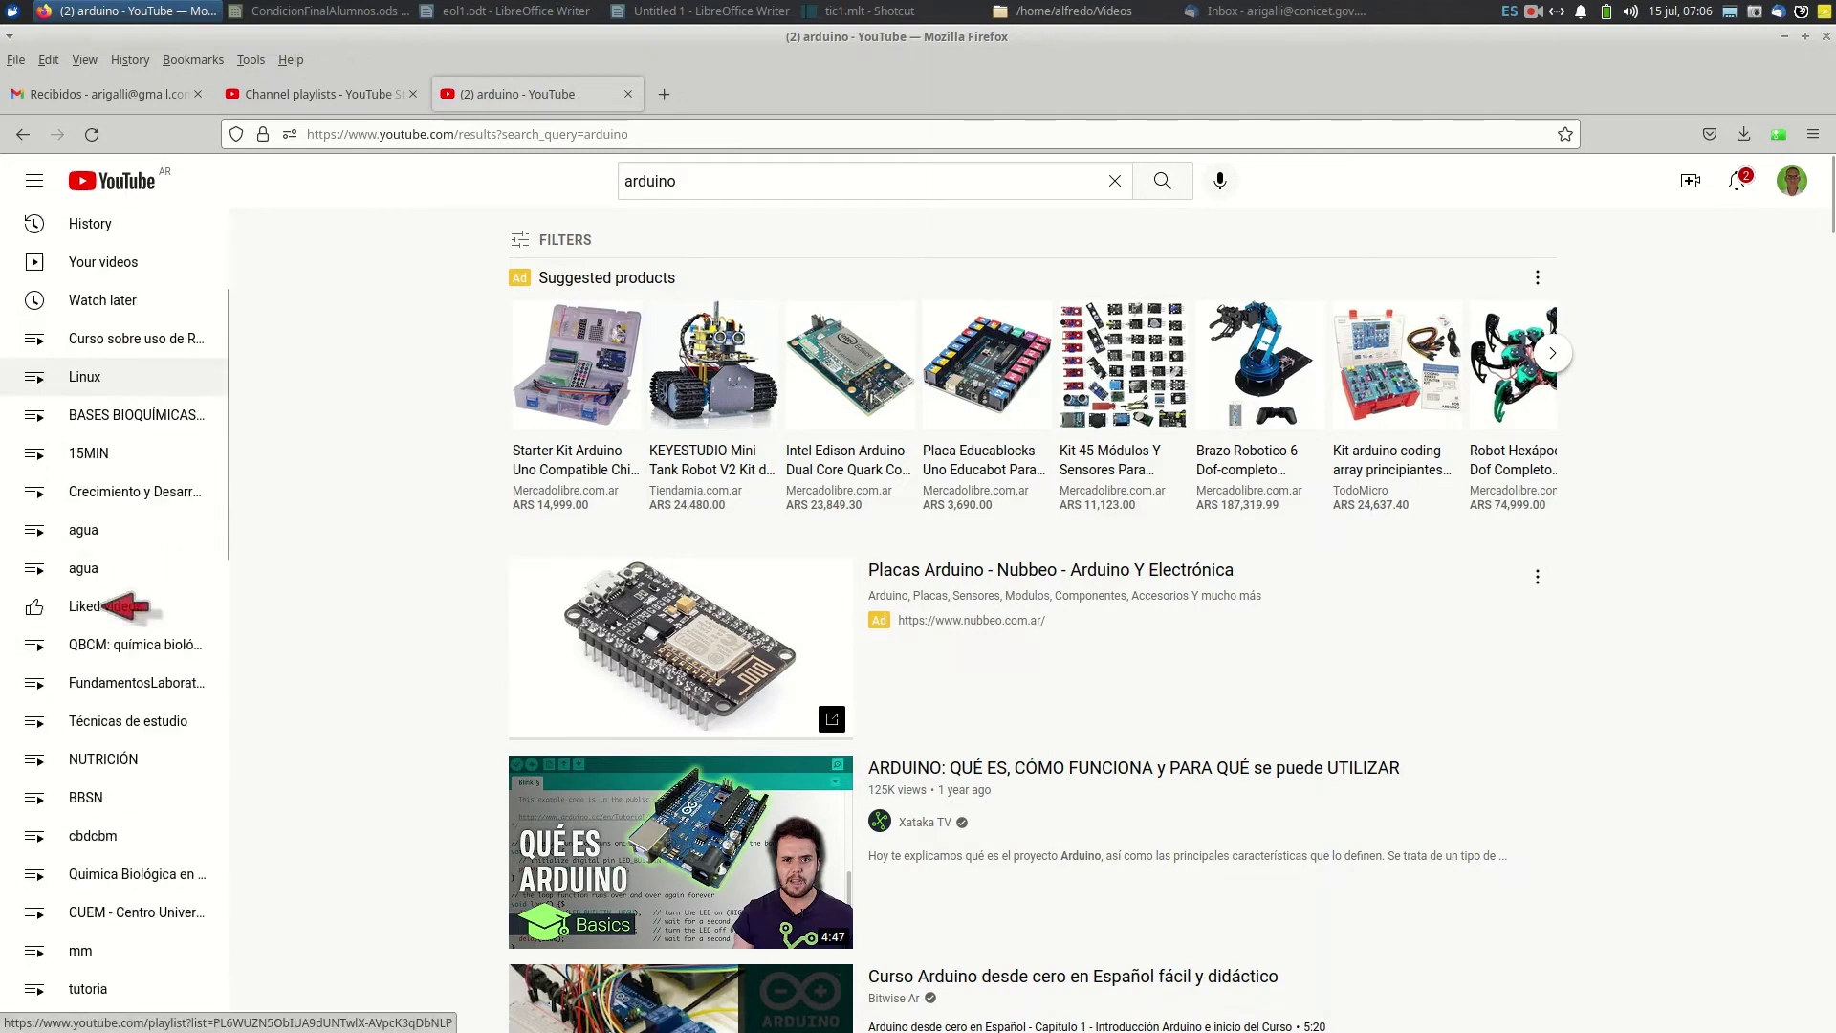
{"action": "scroll", "coordinate": [102, 605], "scroll_direction": "down", "scroll_amount": 5}
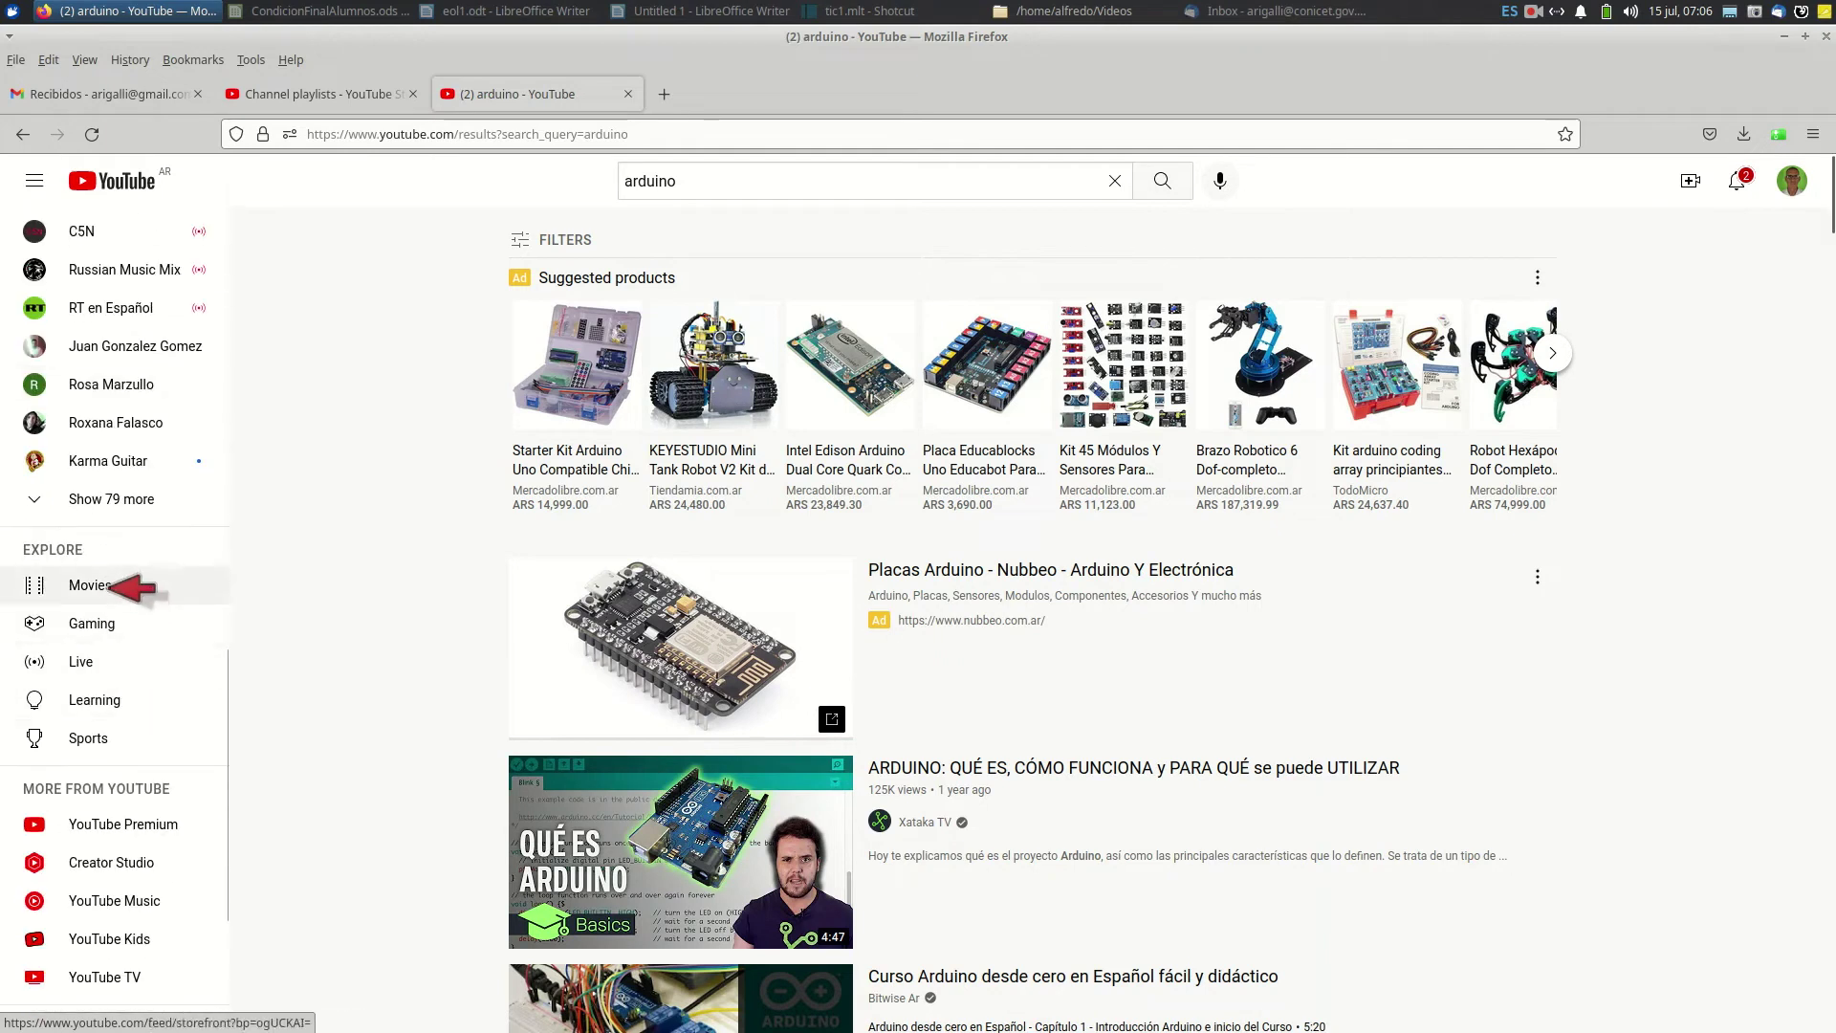
{"action": "scroll", "coordinate": [95, 593], "scroll_direction": "down", "scroll_amount": 3}
{"action": "left_click", "coordinate": [95, 808]}
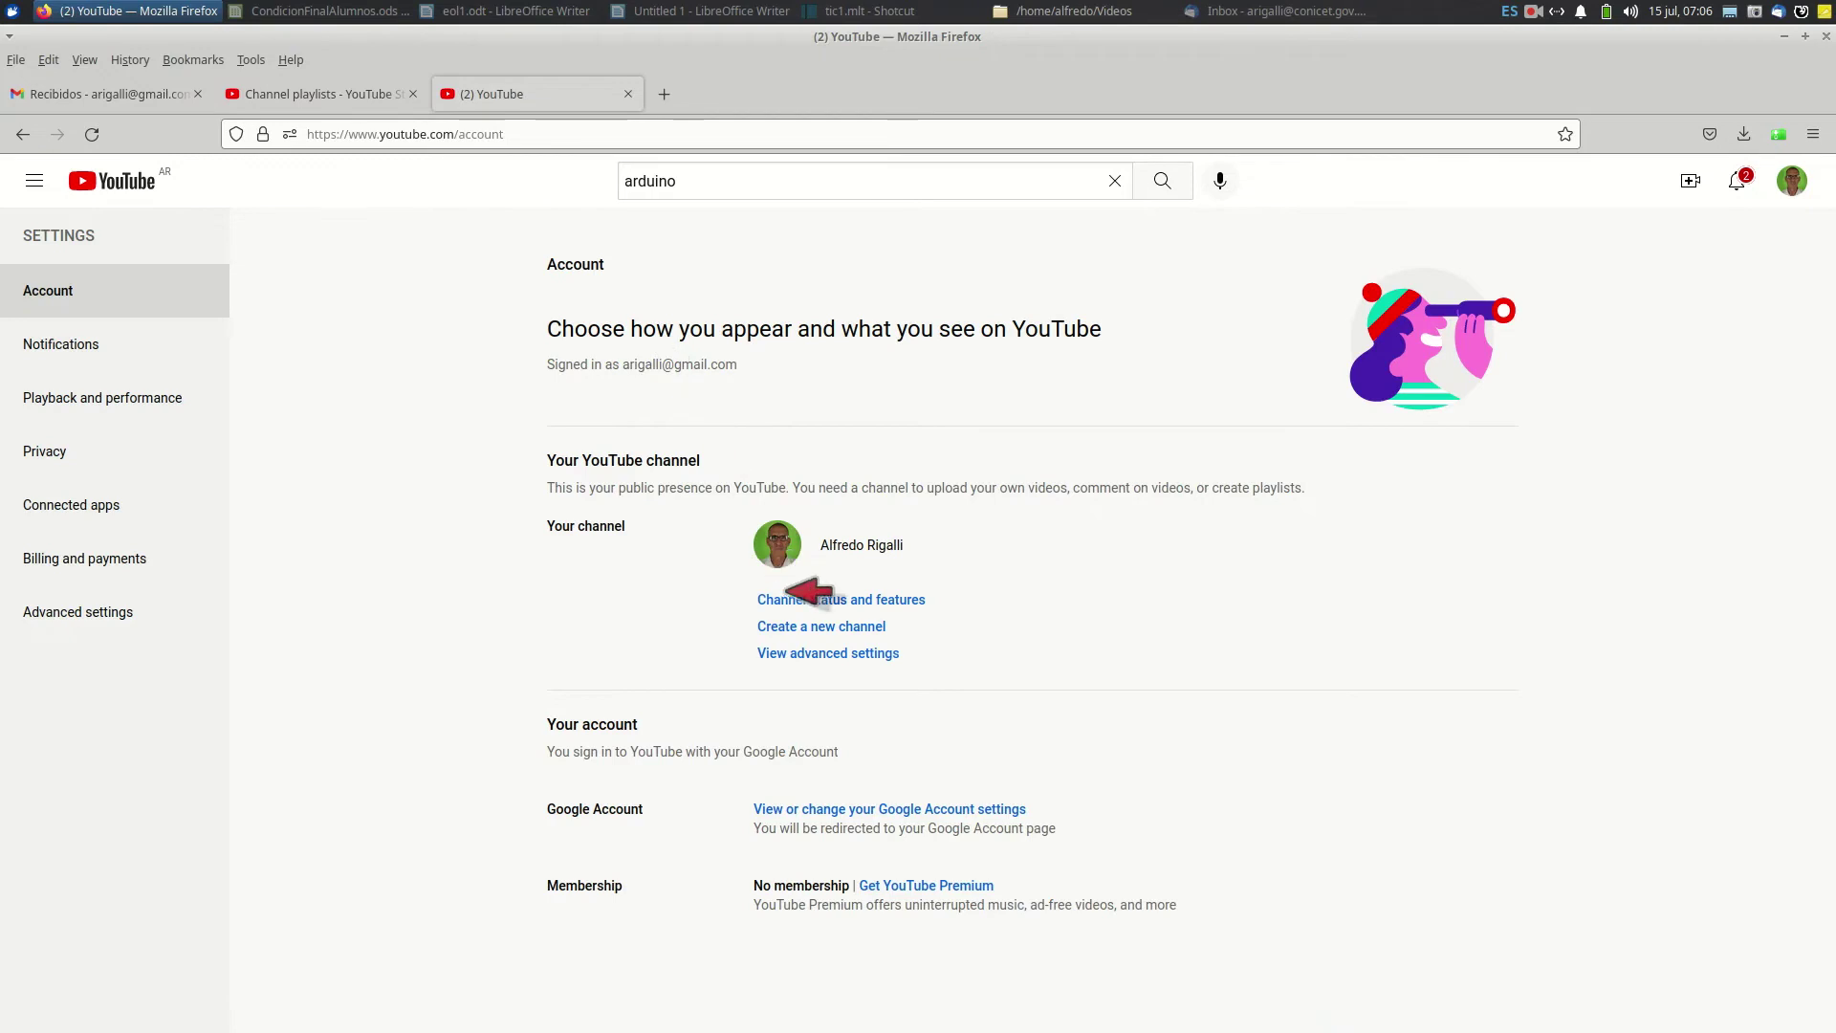
- Fill in a new channel named "Canal Curso Enseñanza Online", accept the new Google Account acknowledgement, and cancel the channel creation
{"action": "left_click", "coordinate": [878, 625]}
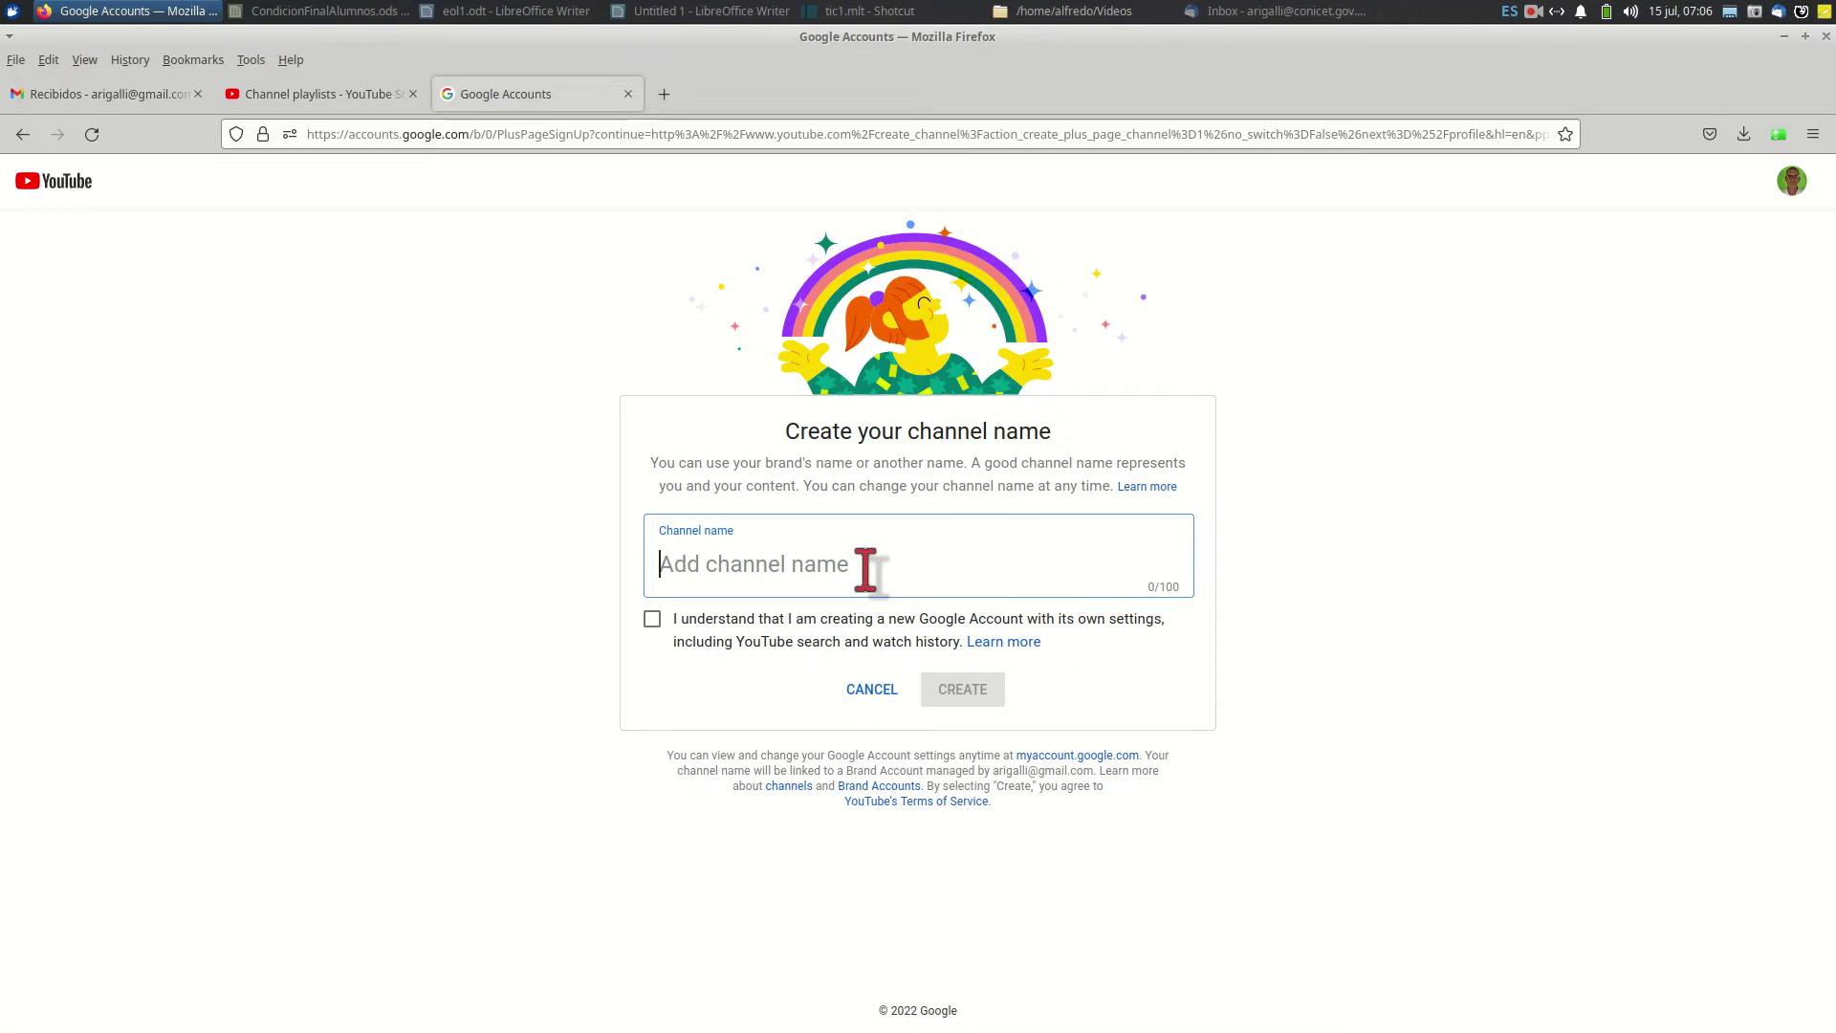
{"action": "type", "text": "Canal Curso Enseñanza Online"}
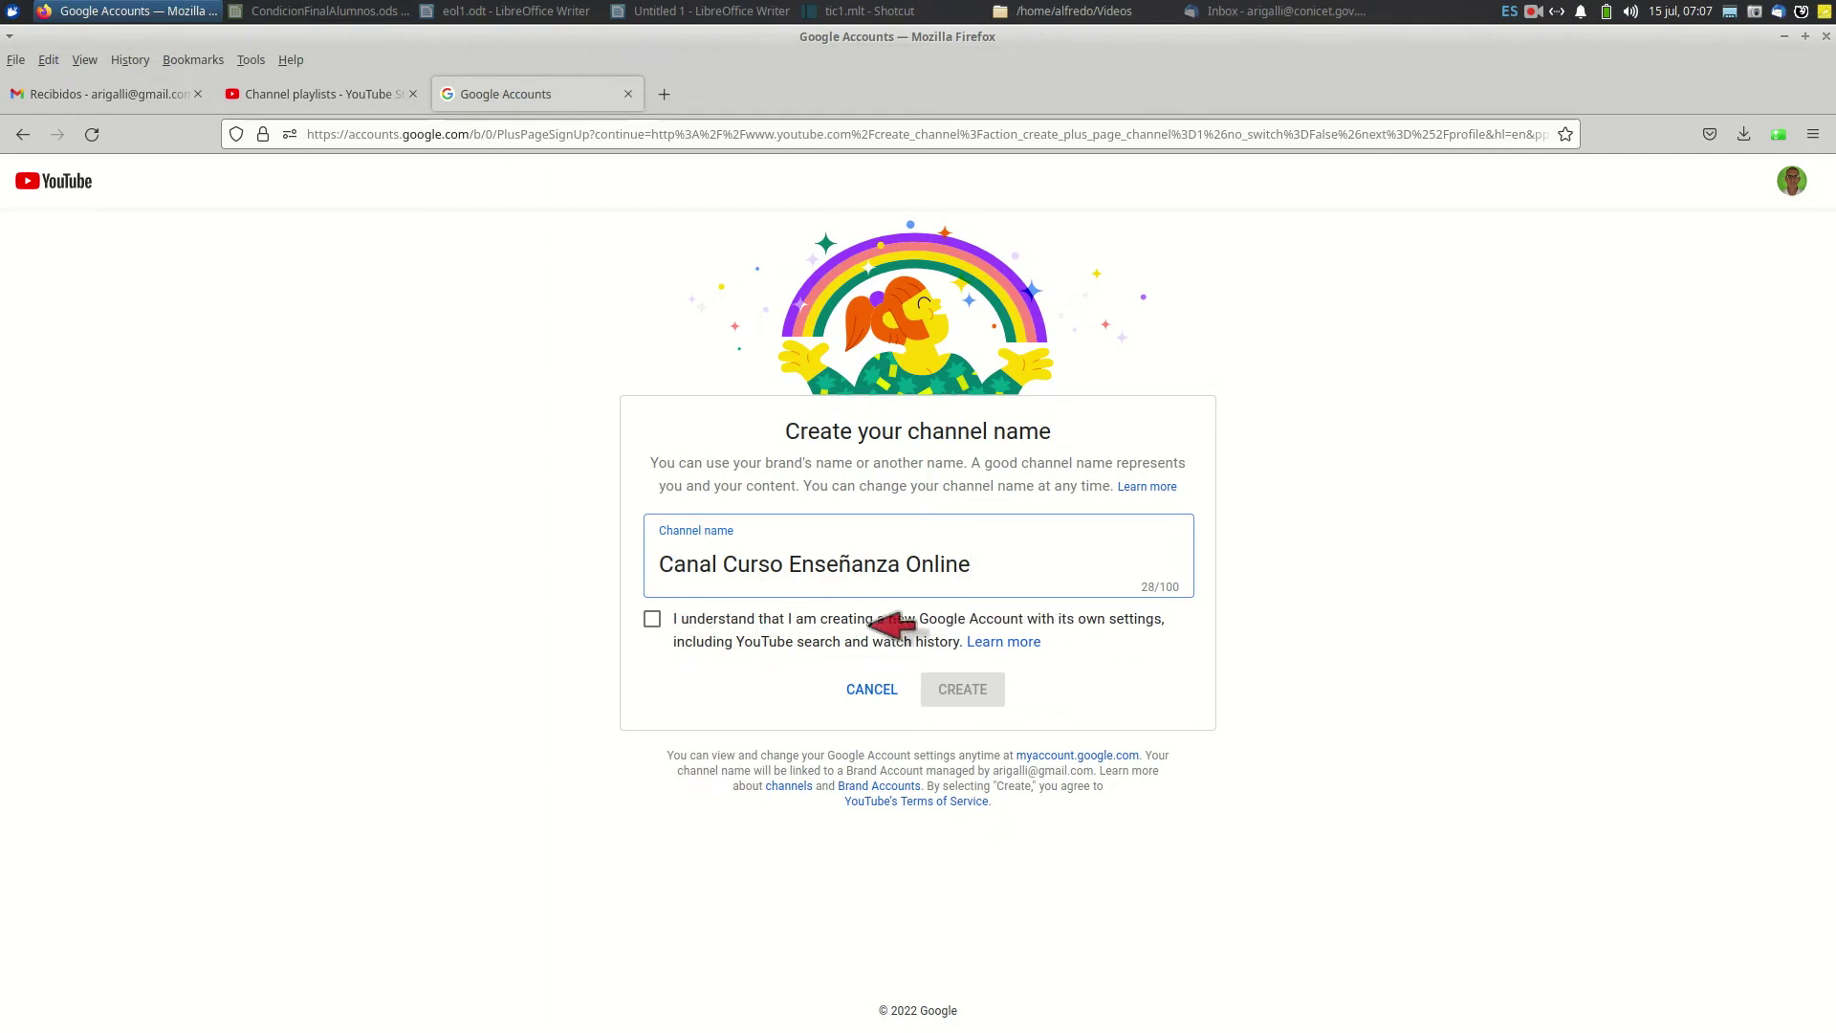
{"action": "left_click", "coordinate": [652, 619]}
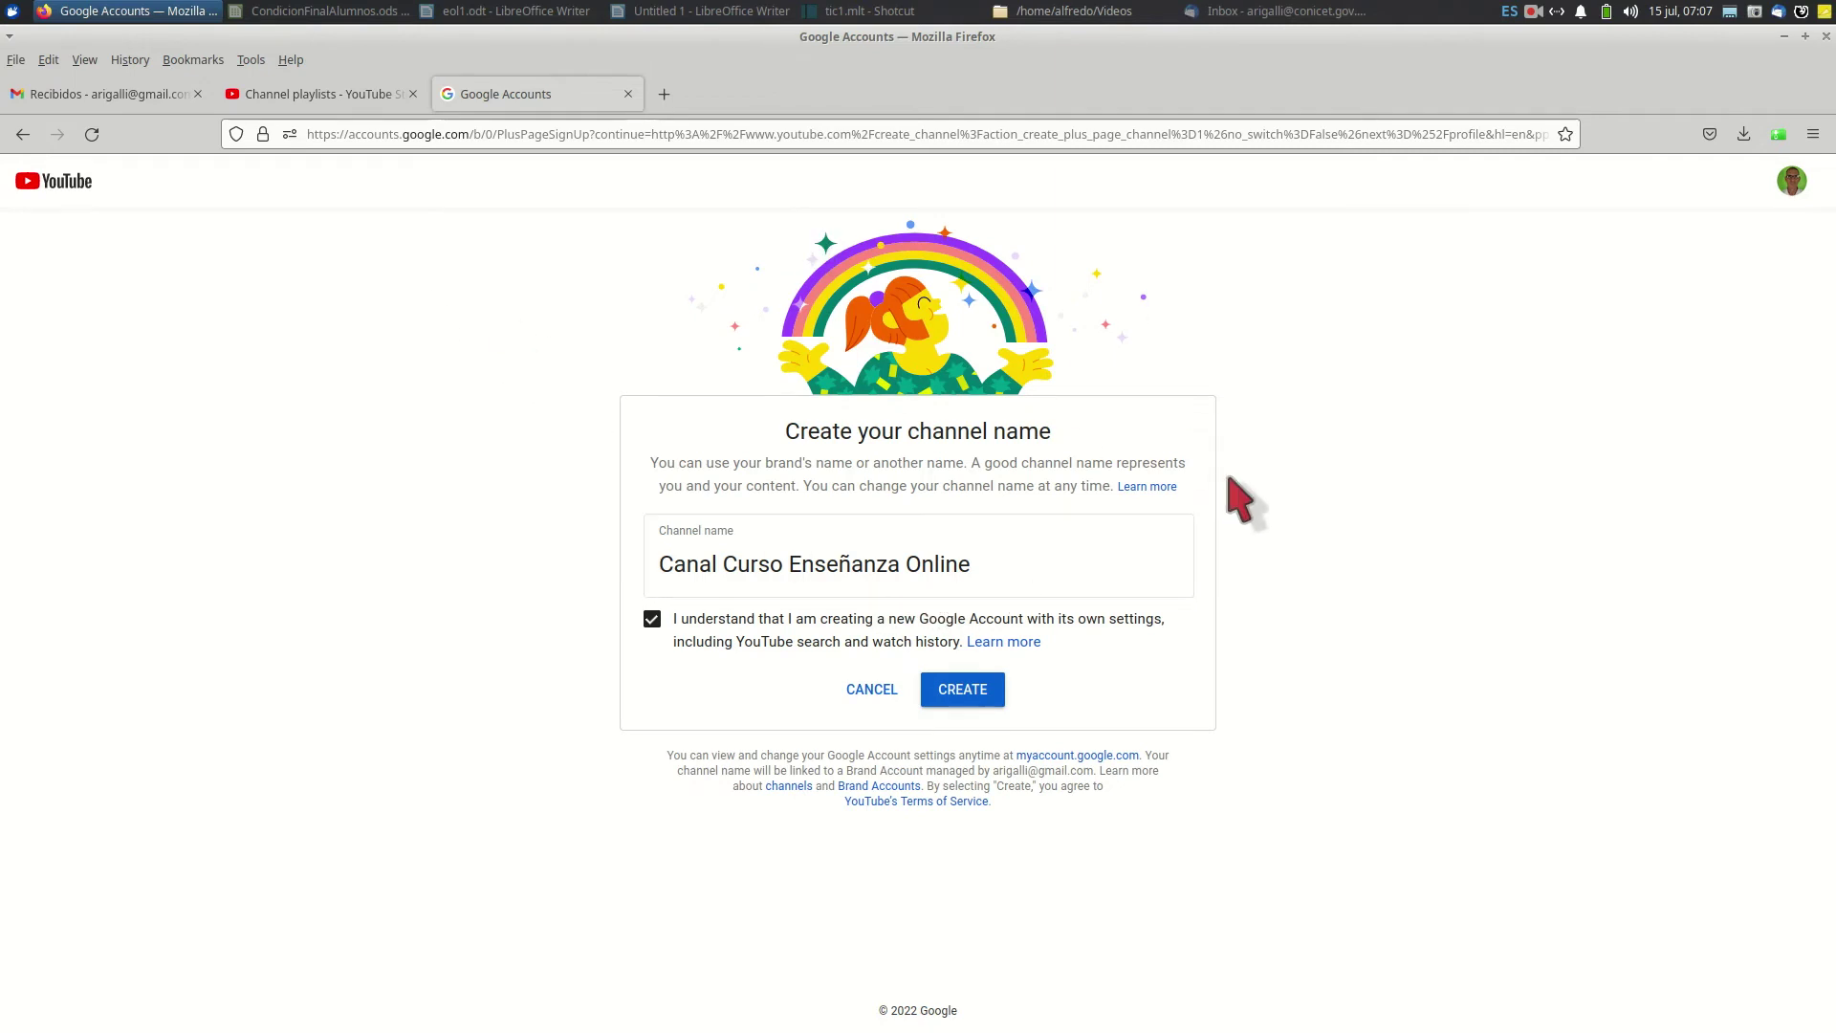
{"action": "left_click", "coordinate": [866, 690]}
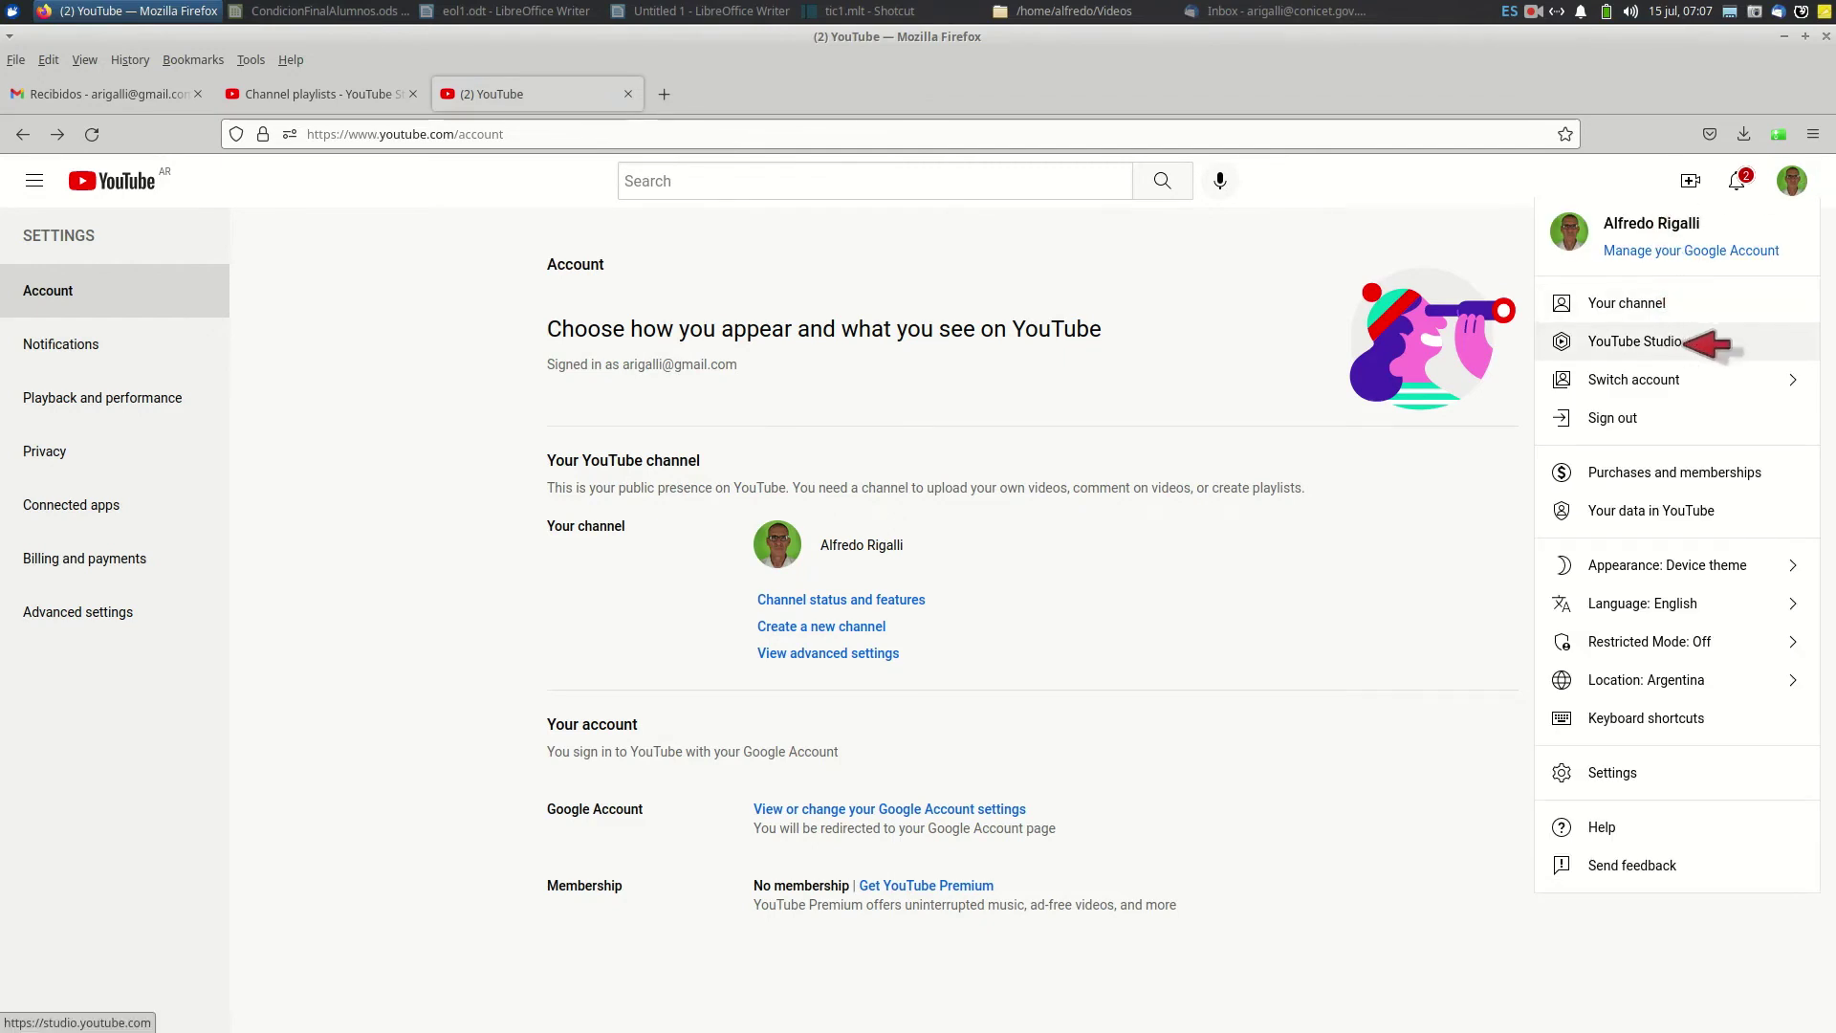
- Go to YouTube Studio and start a new video upload
{"action": "left_click", "coordinate": [1685, 342]}
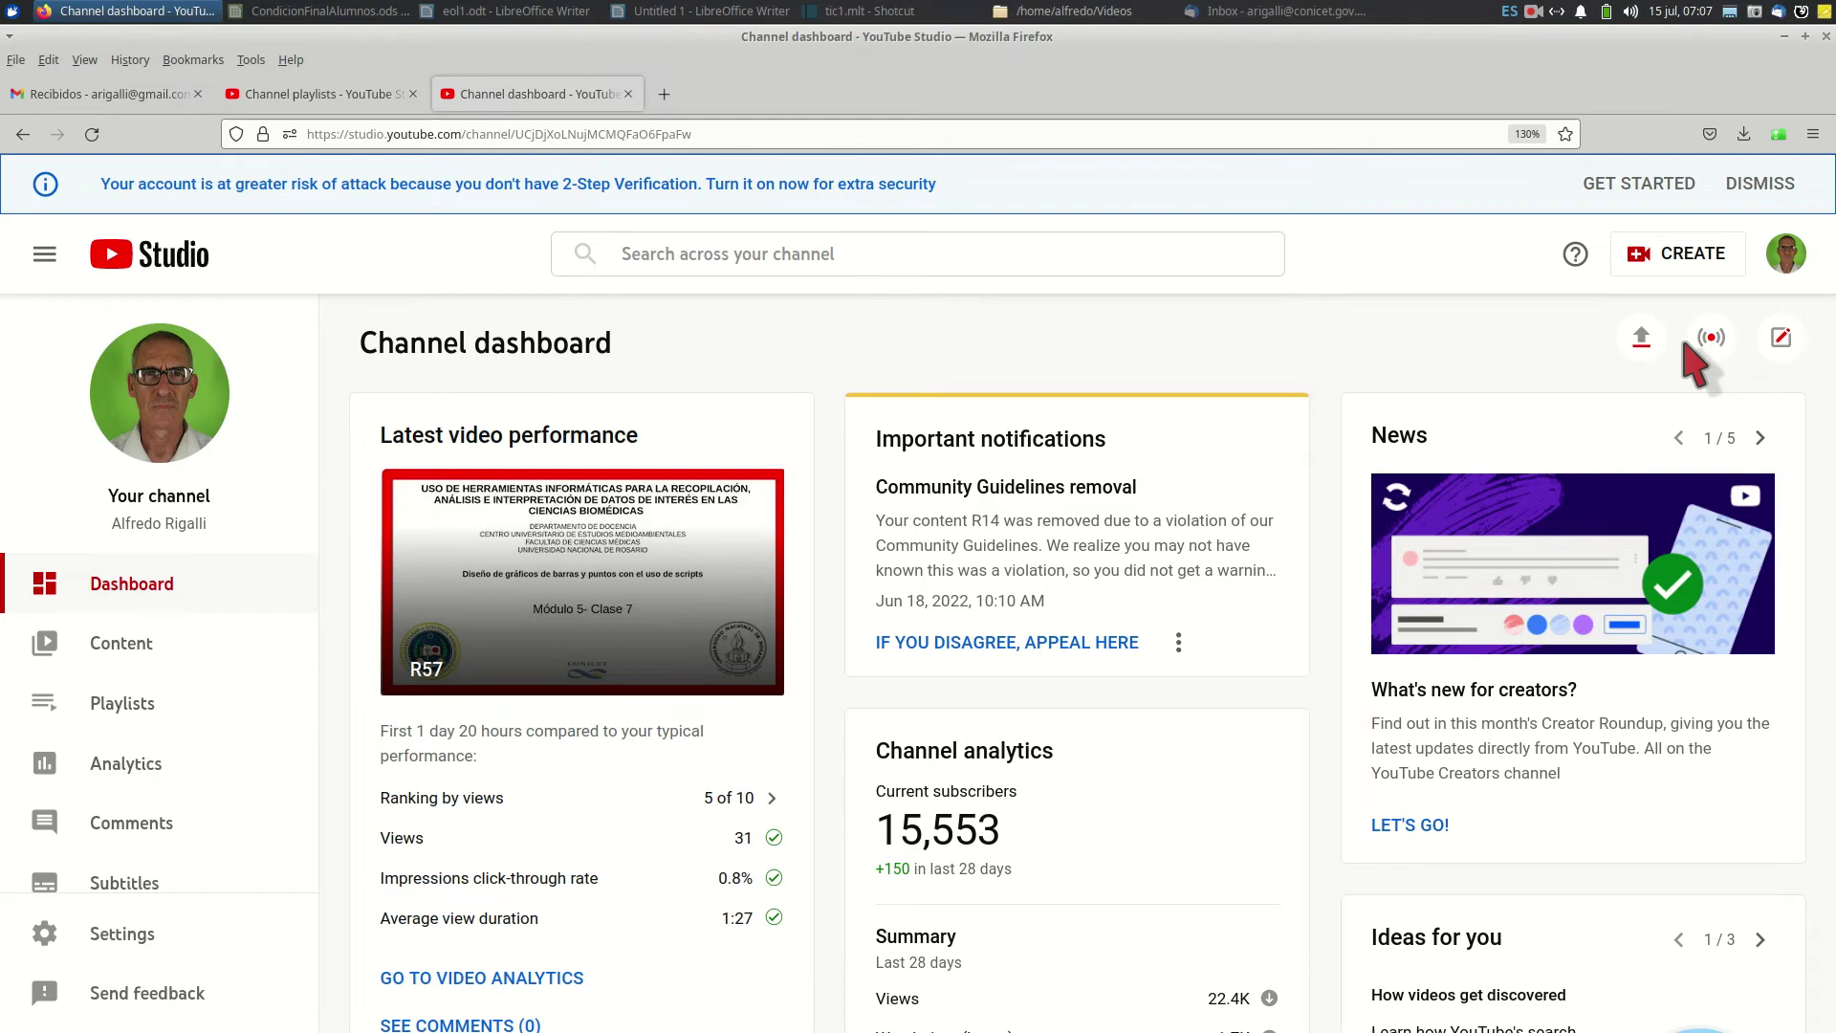
{"action": "left_click", "coordinate": [1670, 254]}
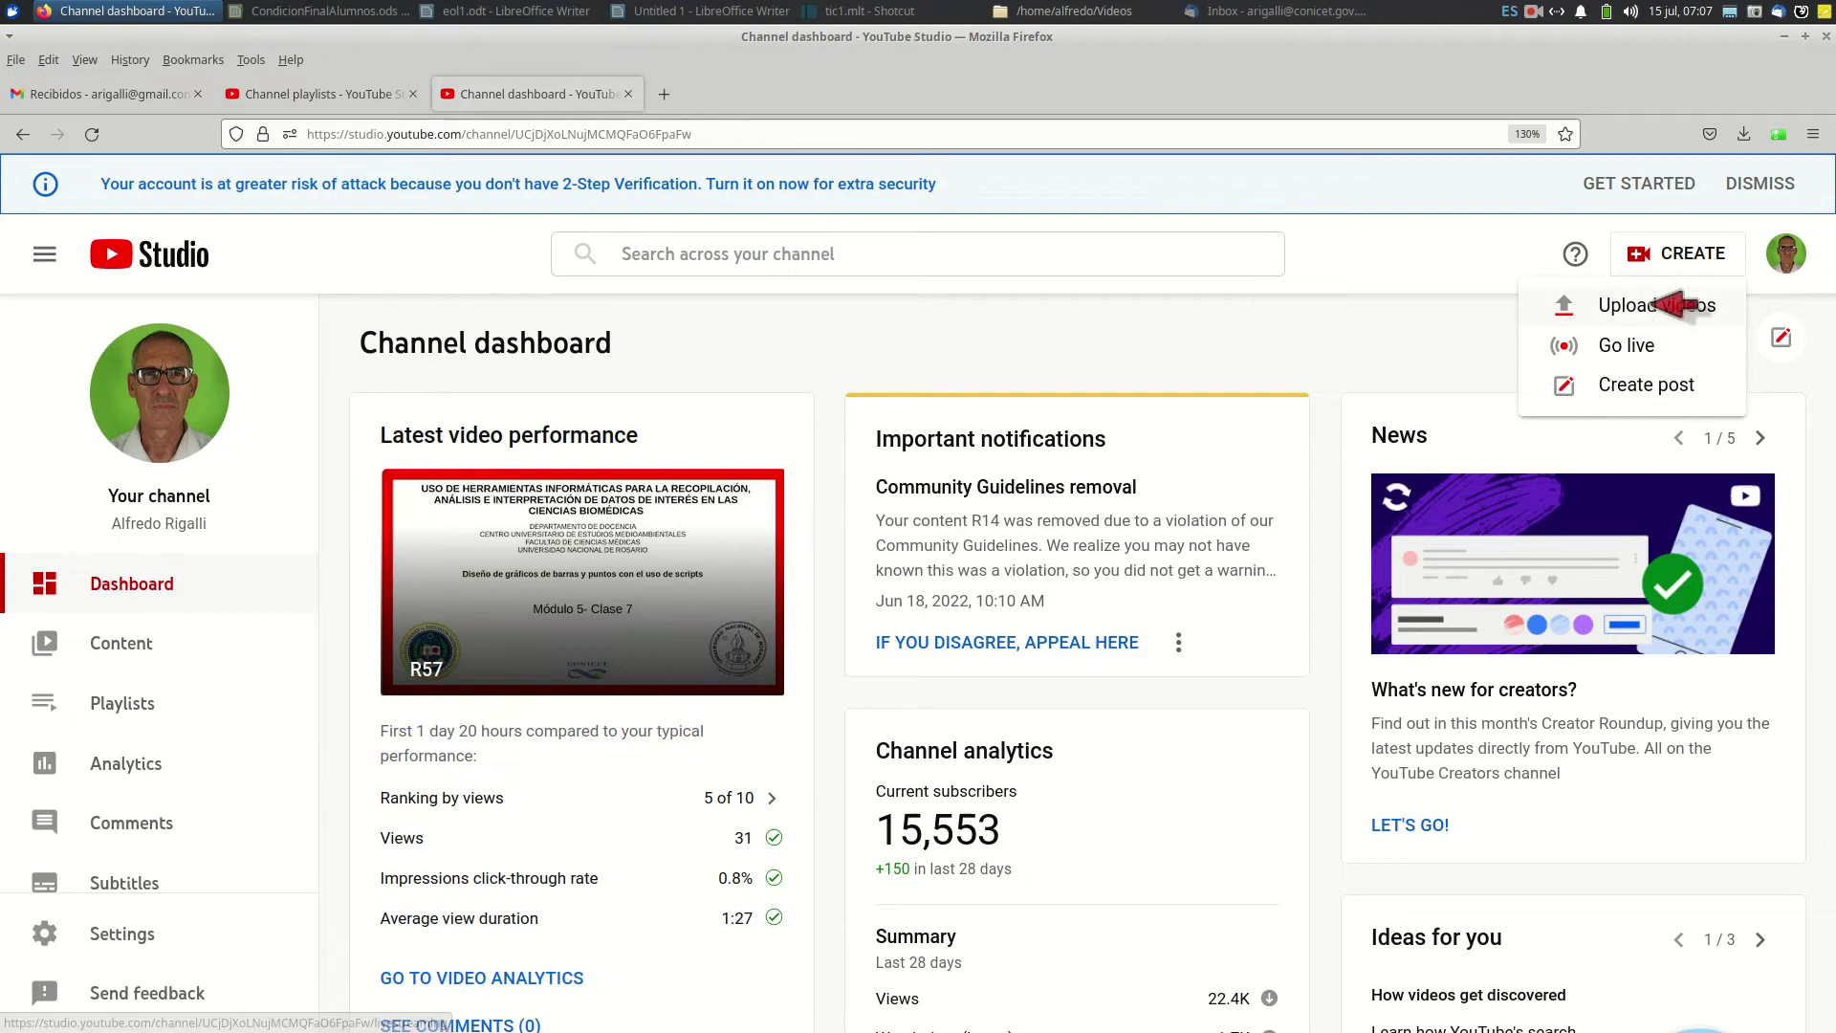
{"action": "left_click", "coordinate": [1651, 304]}
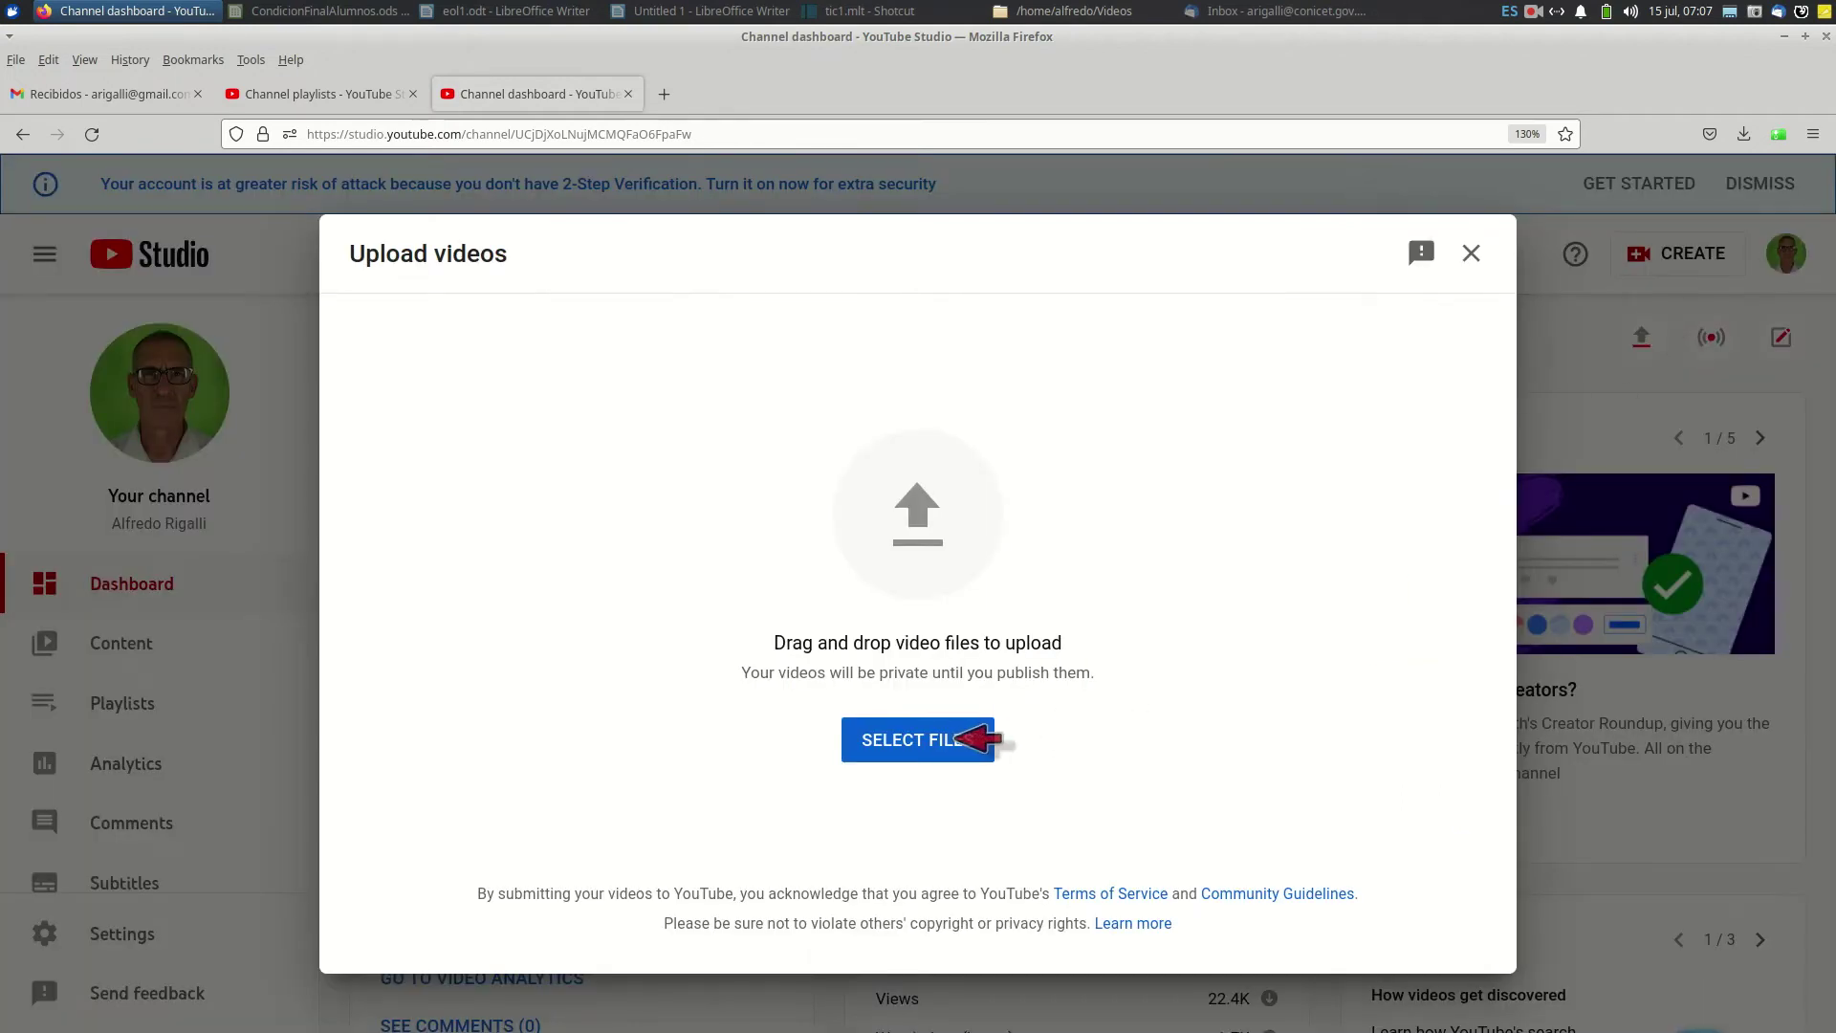
- Upload the video file tic1.mp4 from the cursos/EnseñanzaONLINE/eol1 folder on the 400 GB Volume
{"action": "left_click", "coordinate": [974, 740]}
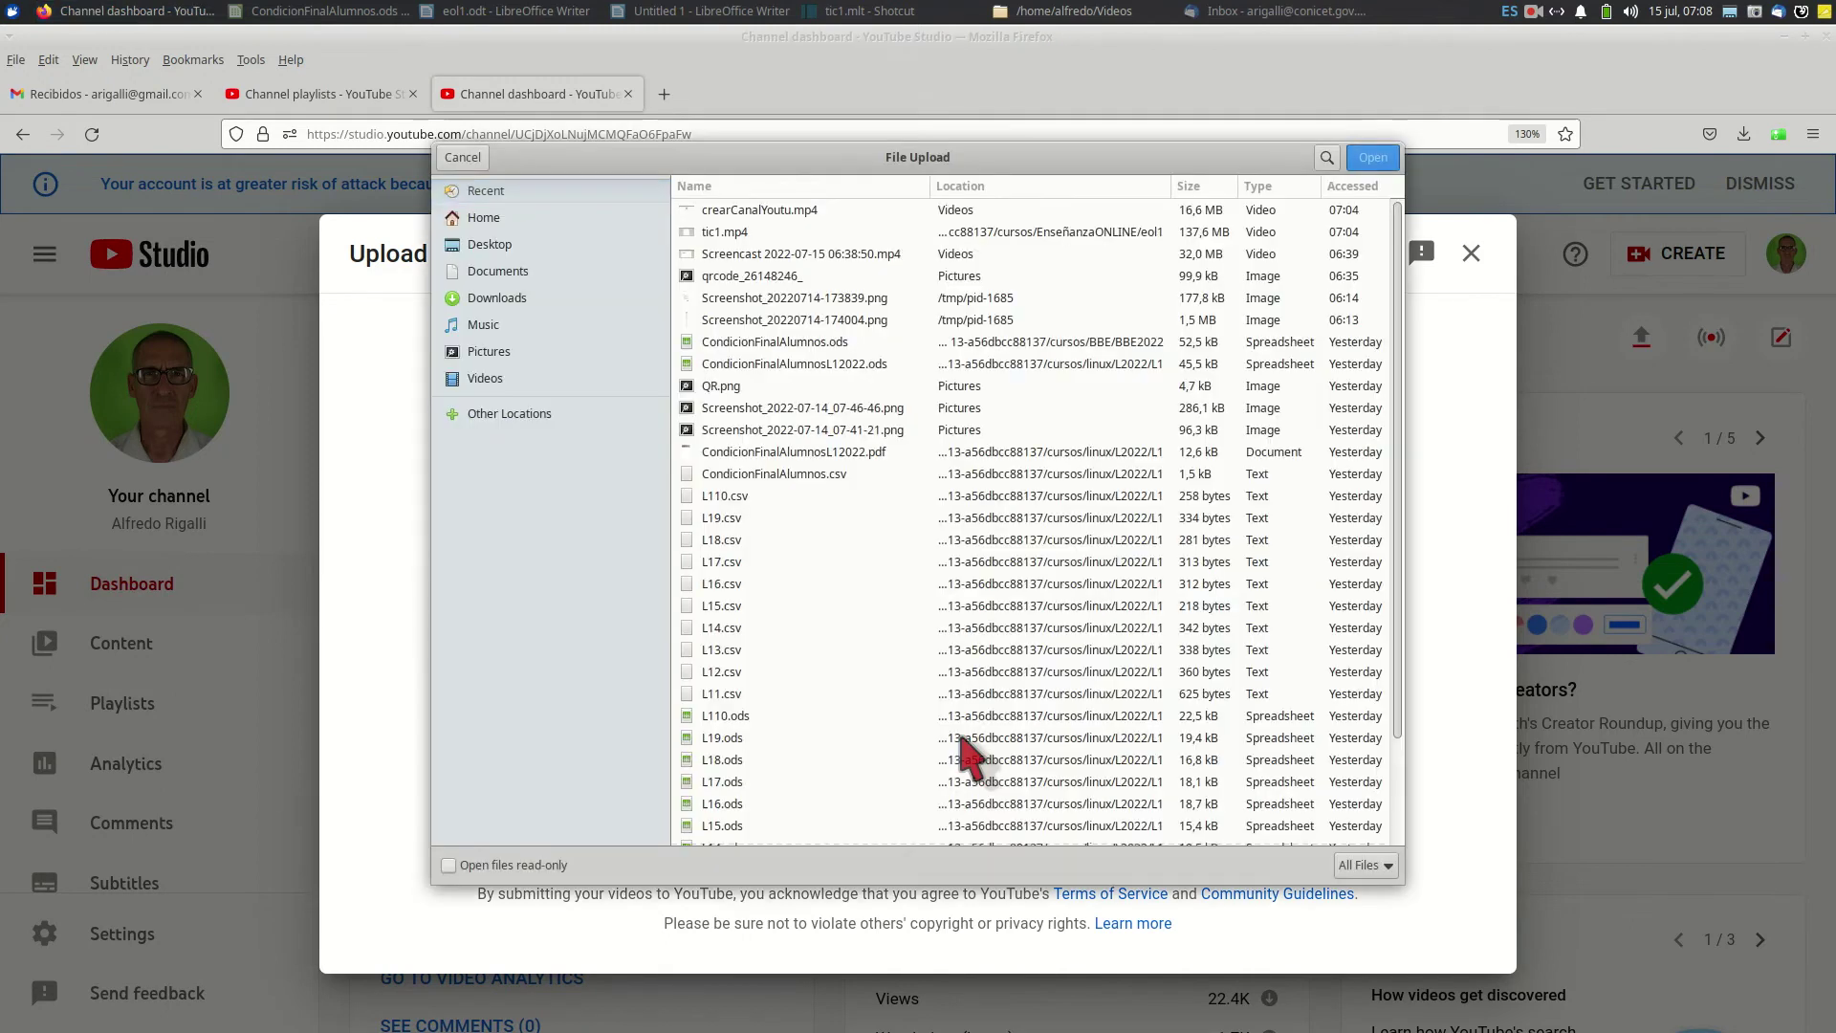
{"action": "left_click", "coordinate": [542, 418]}
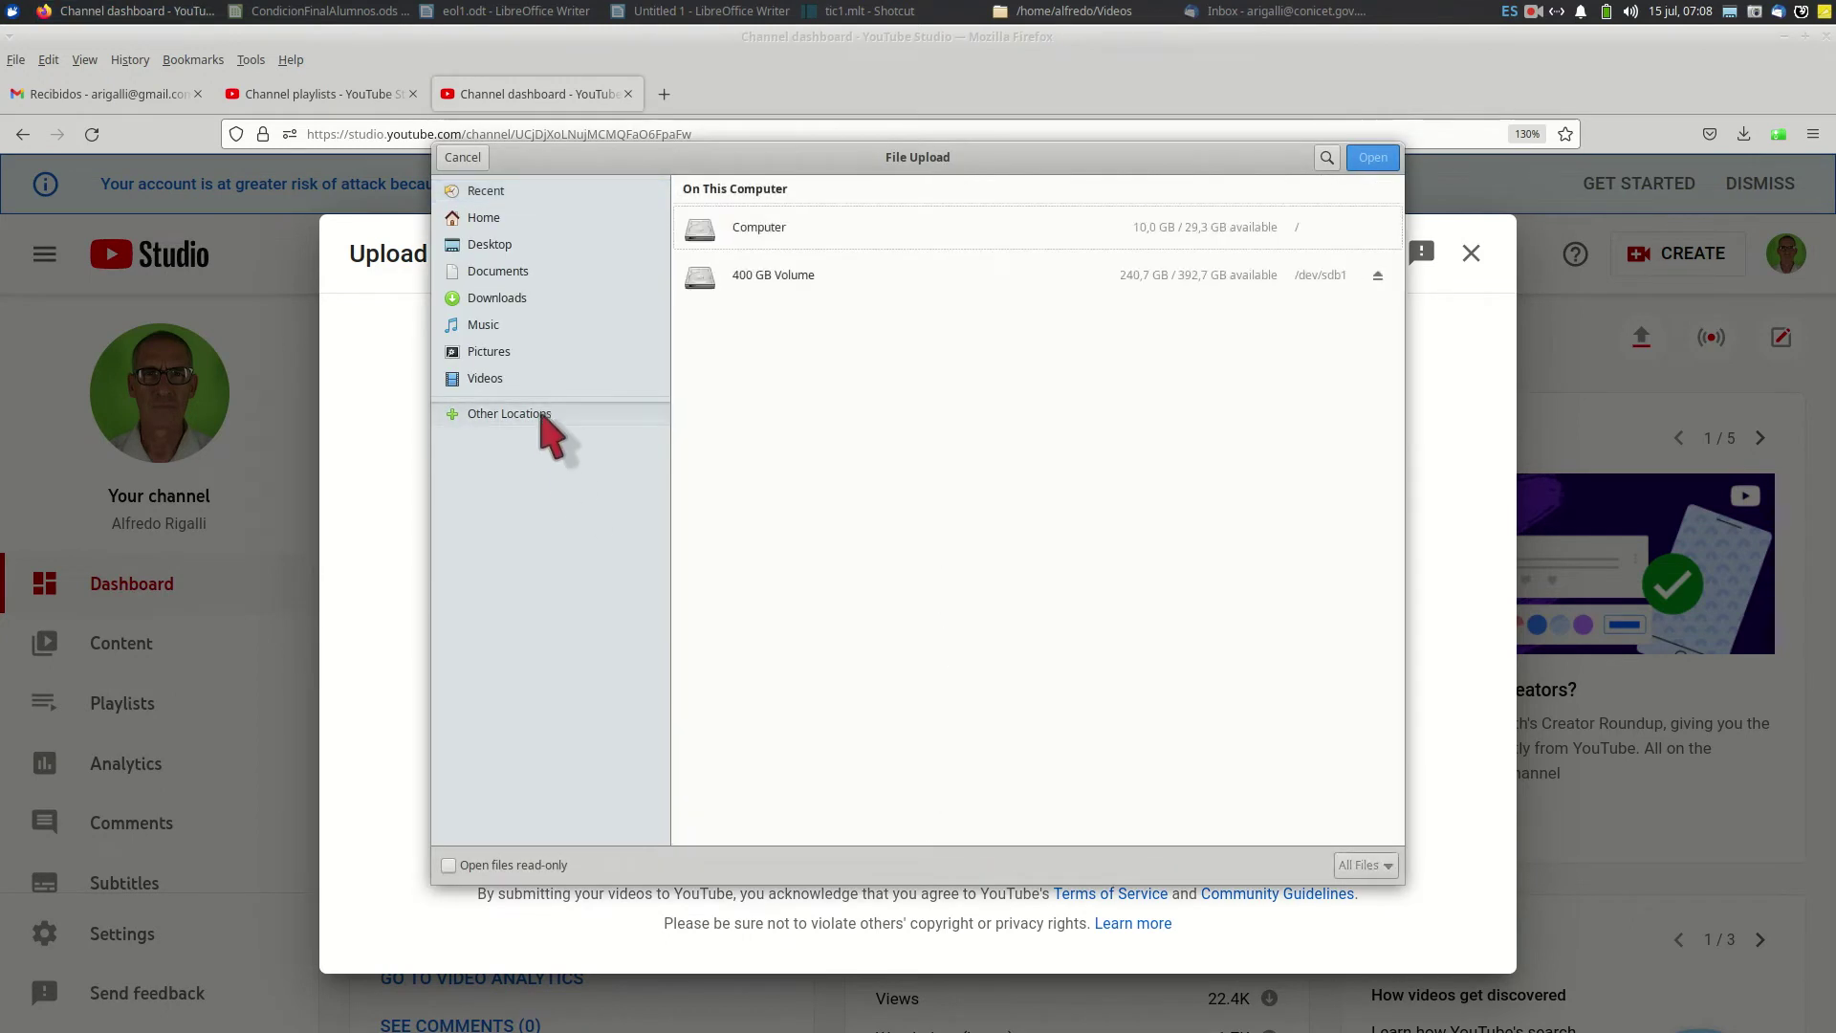
{"action": "left_click", "coordinate": [723, 300]}
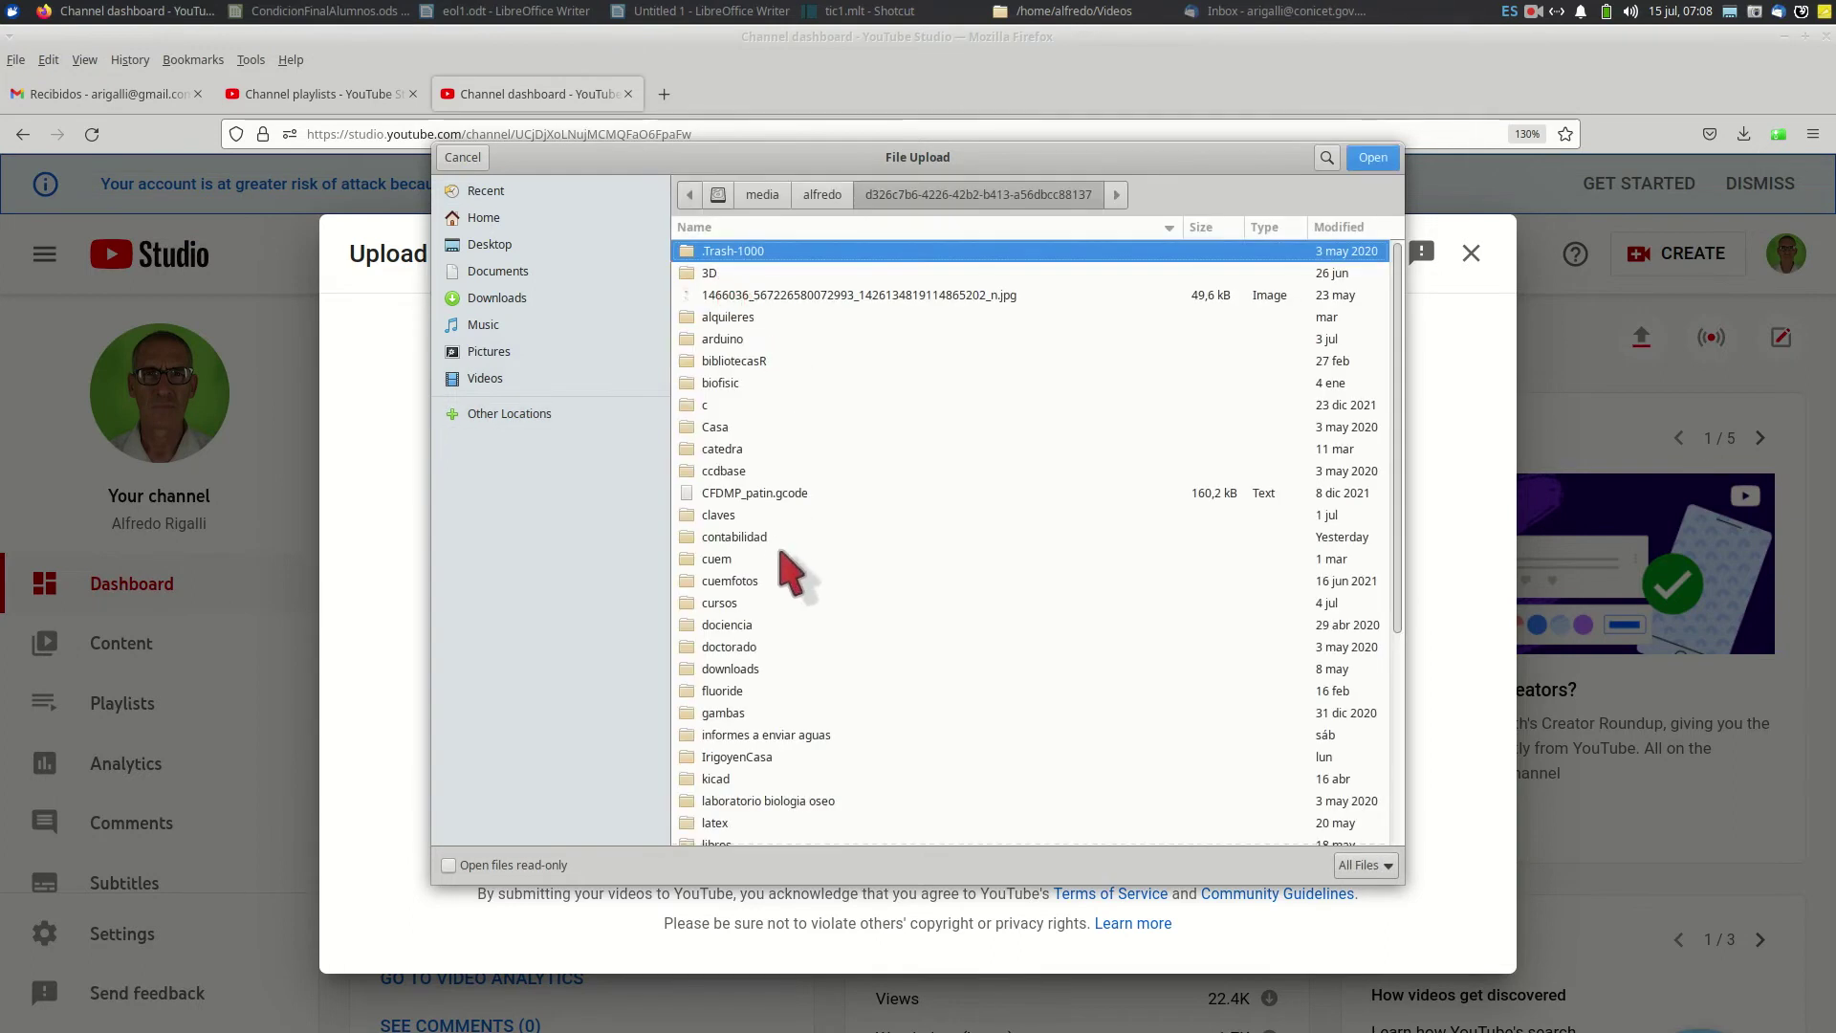
{"action": "left_click", "coordinate": [546, 417]}
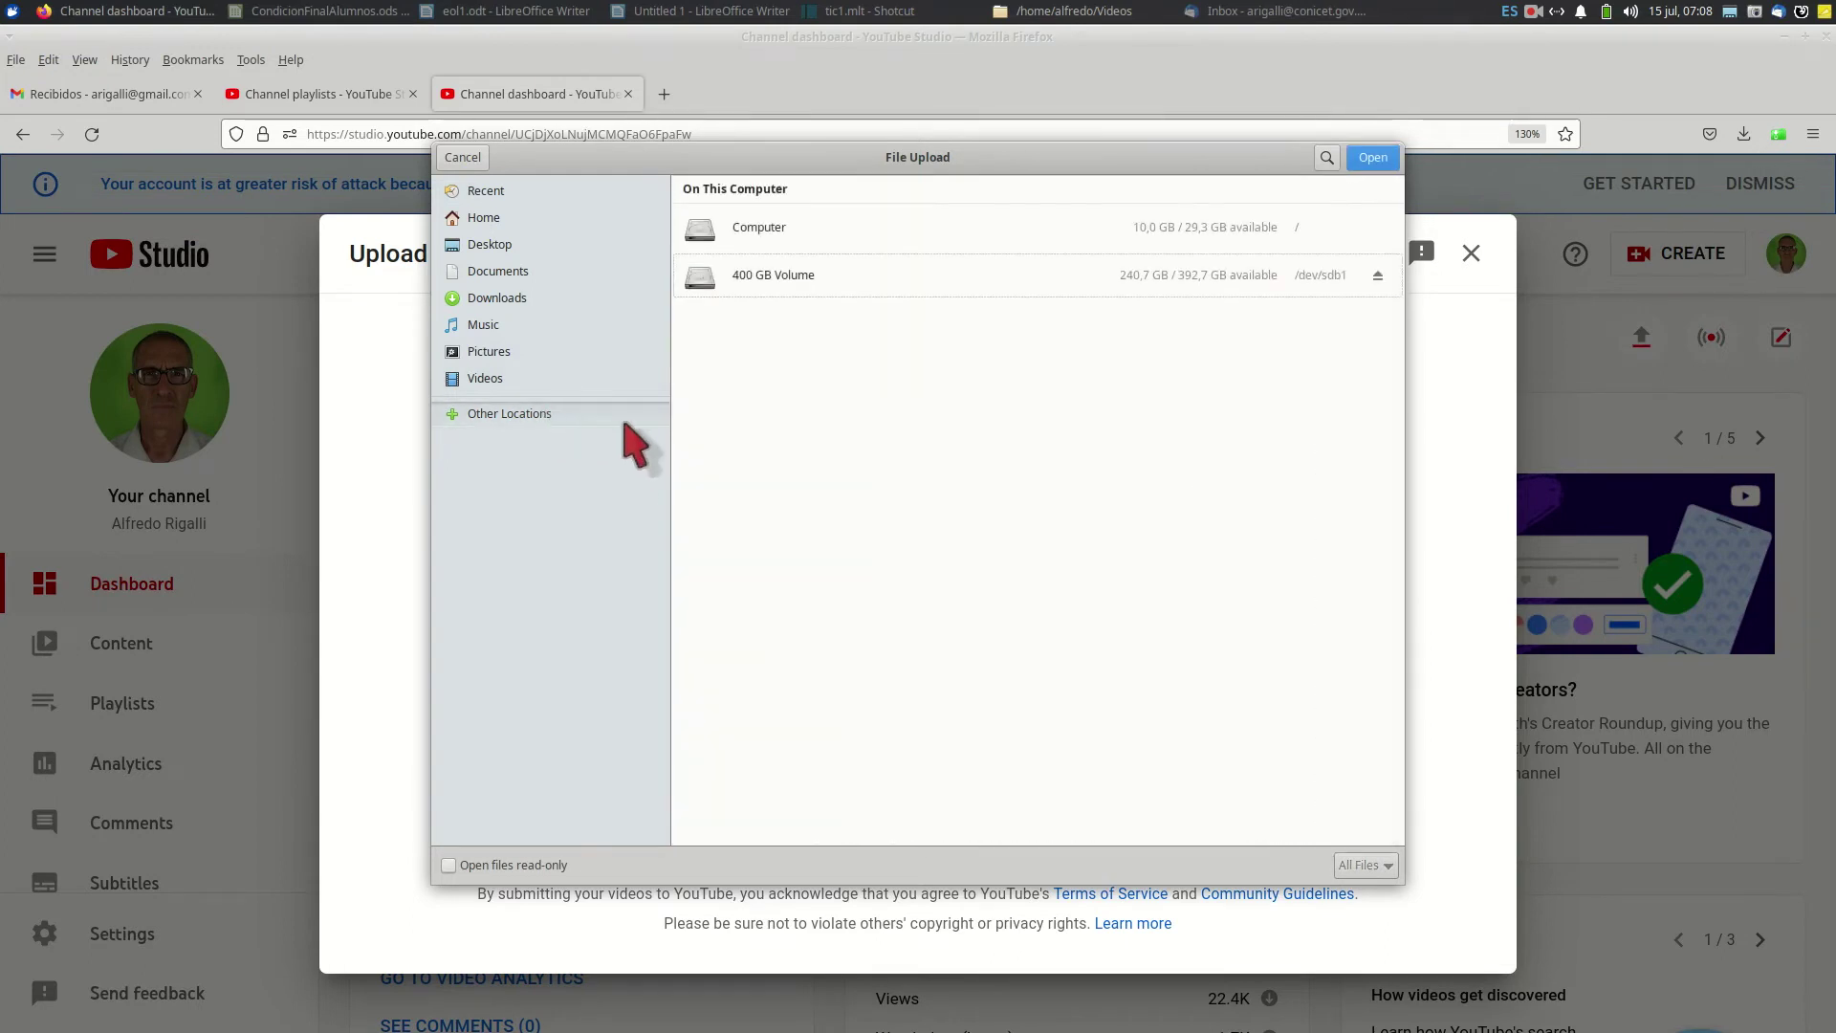
{"action": "left_click", "coordinate": [745, 280]}
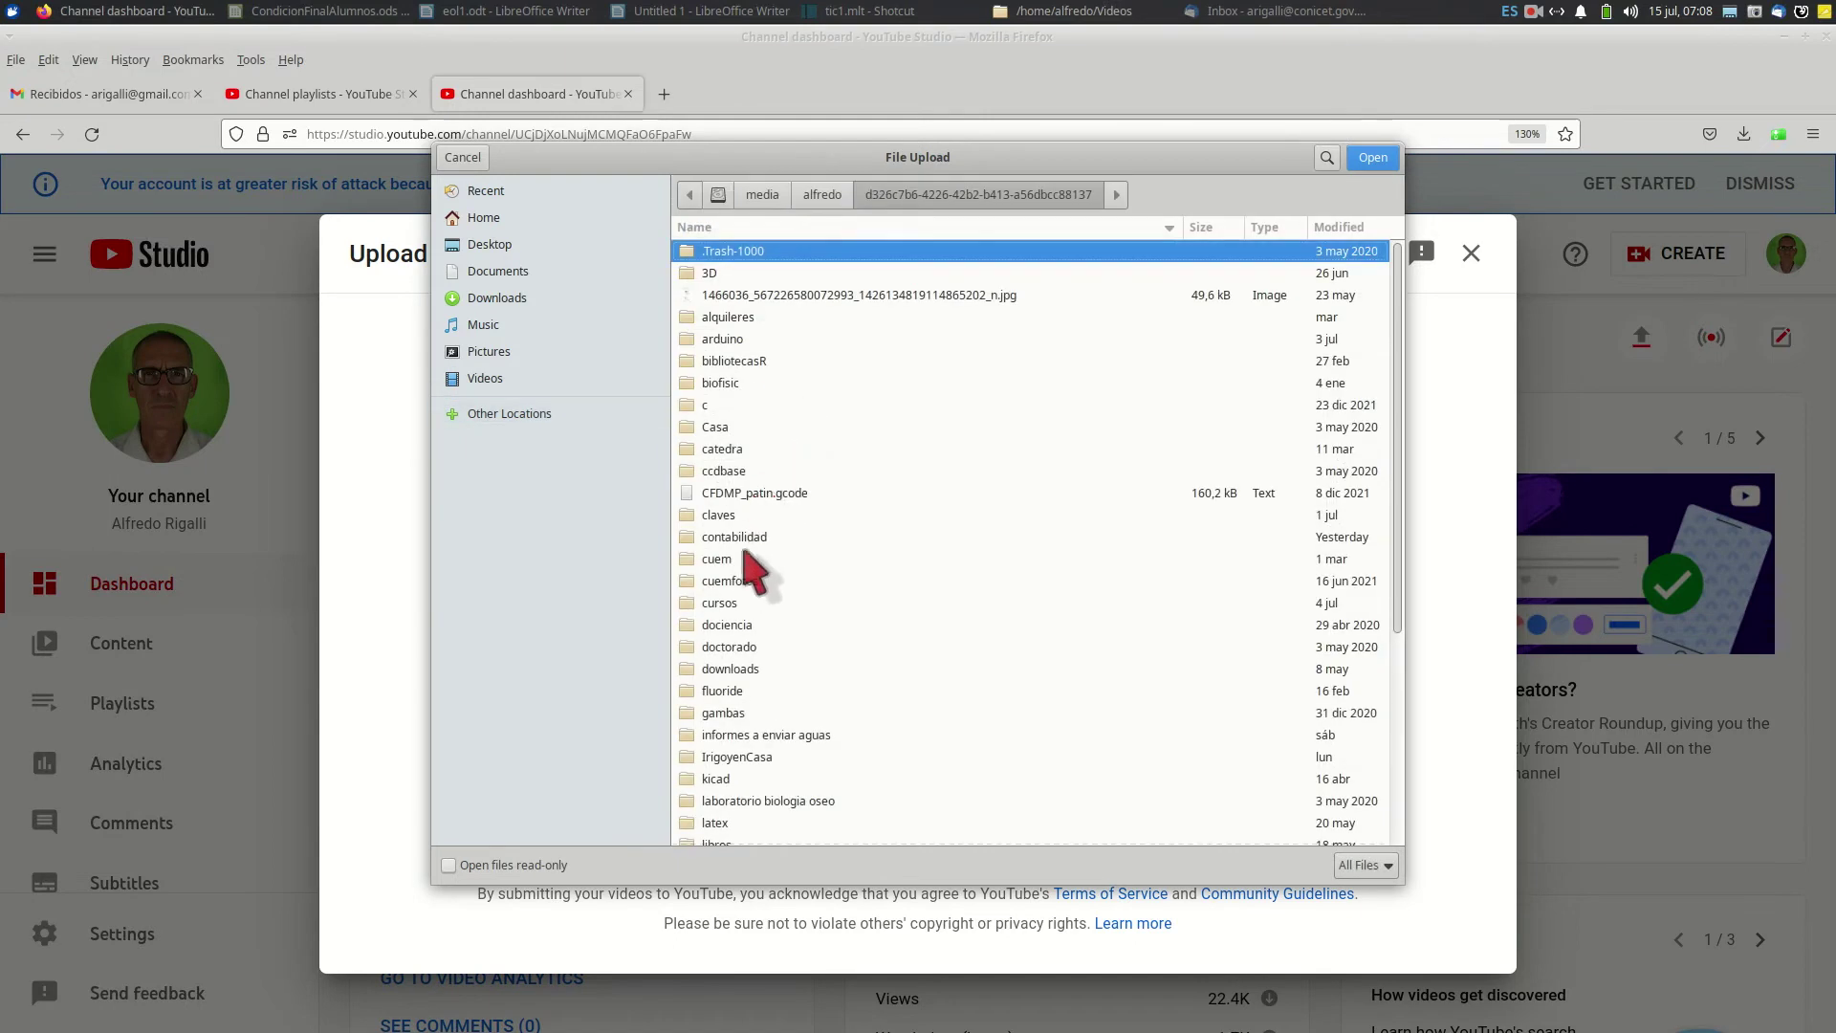
{"action": "left_click", "coordinate": [732, 604]}
{"action": "double_click", "coordinate": [733, 603]}
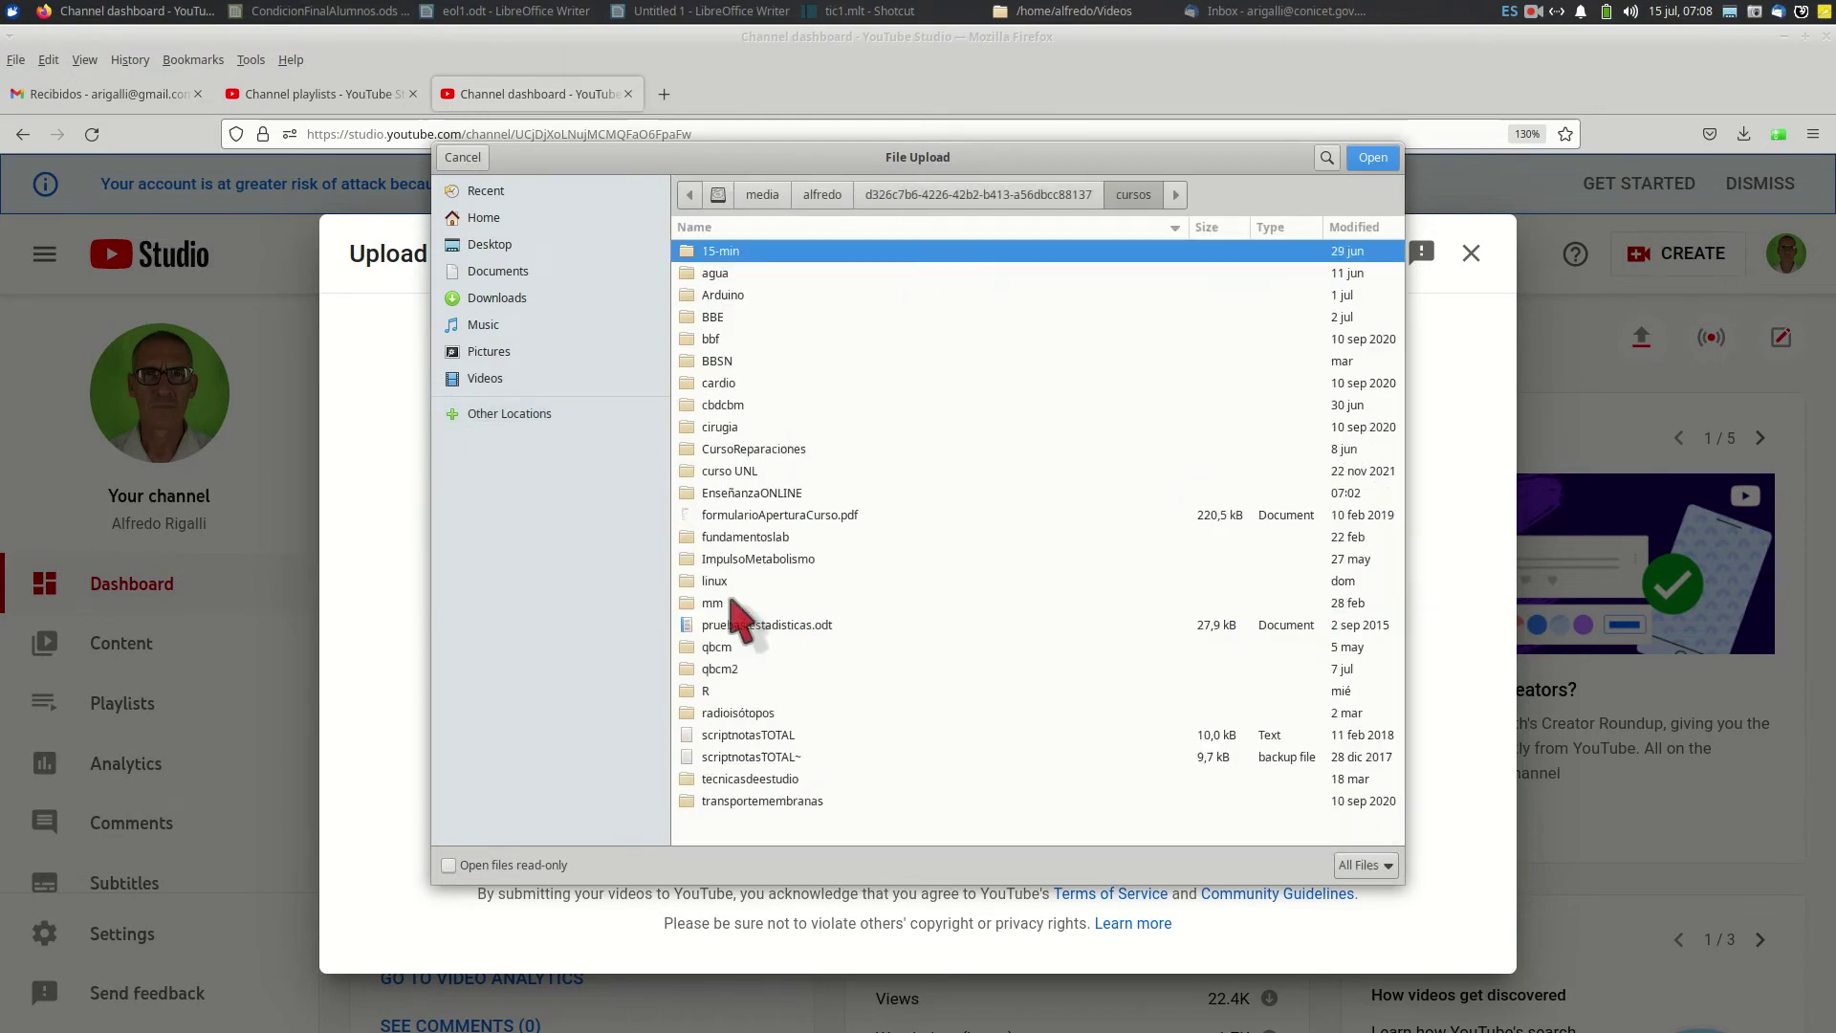
{"action": "double_click", "coordinate": [765, 494]}
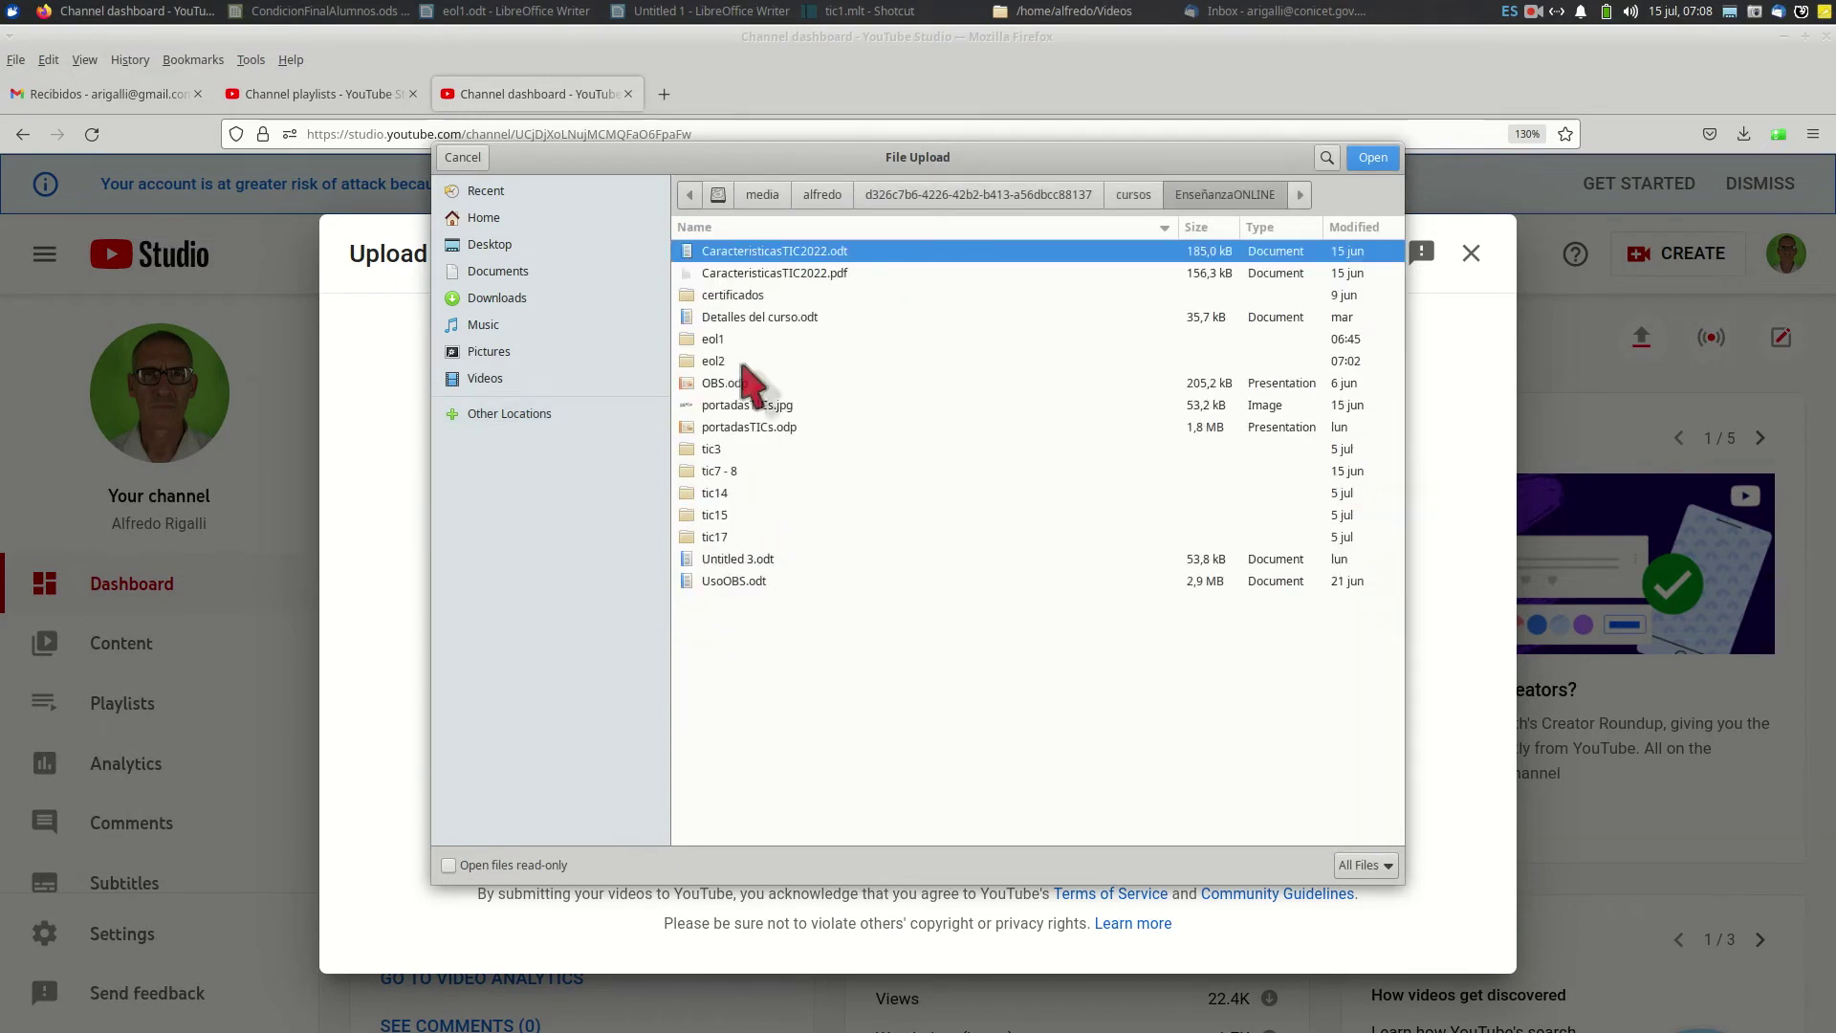
{"action": "double_click", "coordinate": [727, 341]}
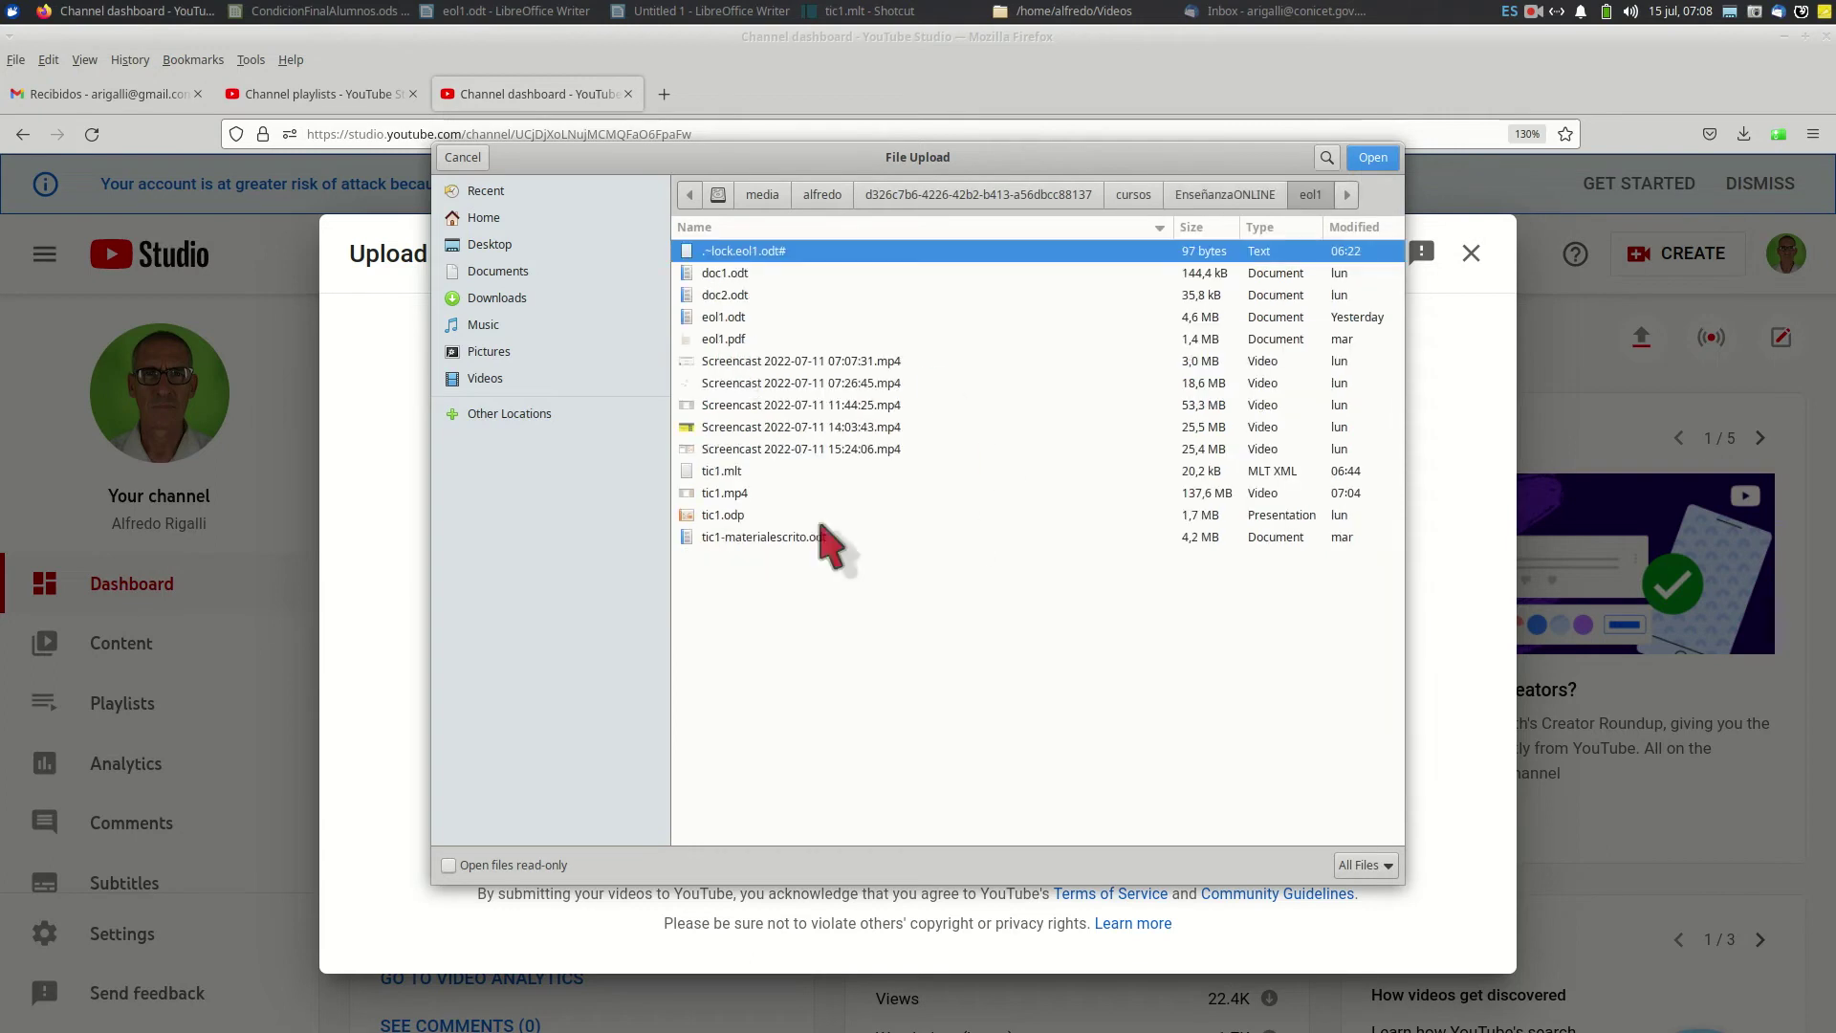
{"action": "left_click", "coordinate": [724, 492]}
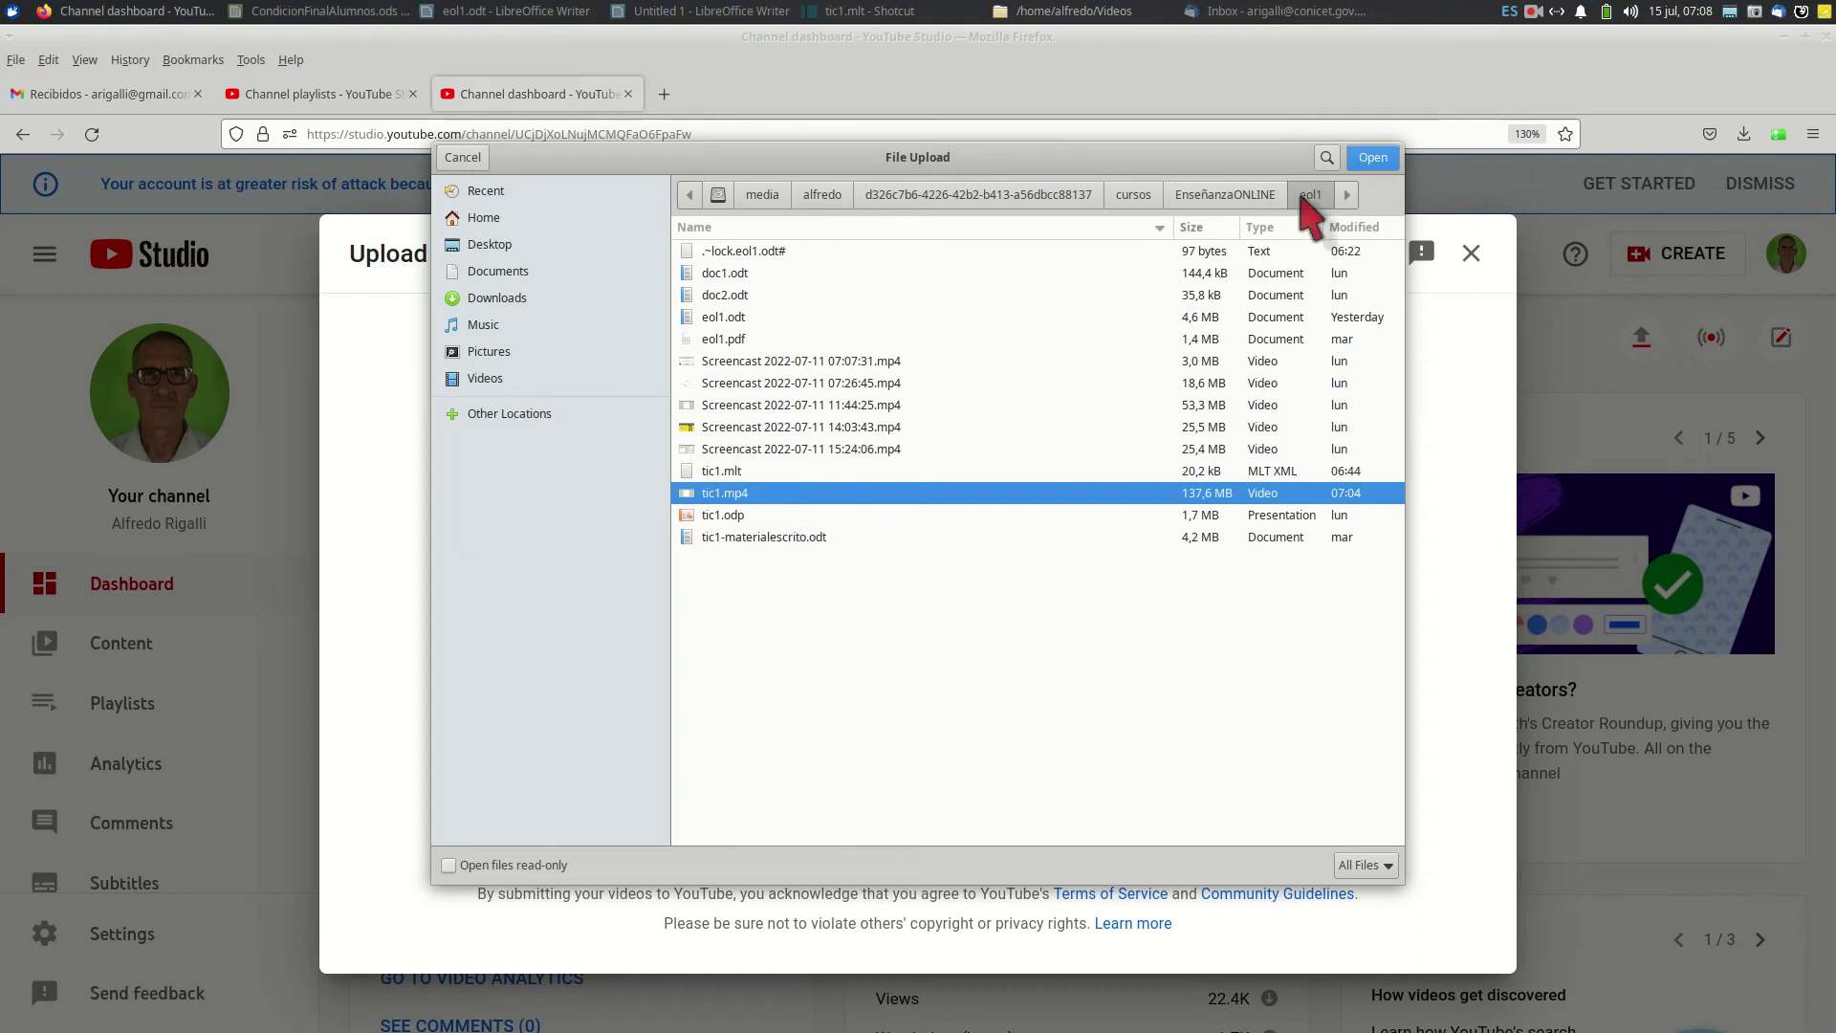
{"action": "left_click", "coordinate": [1371, 159]}
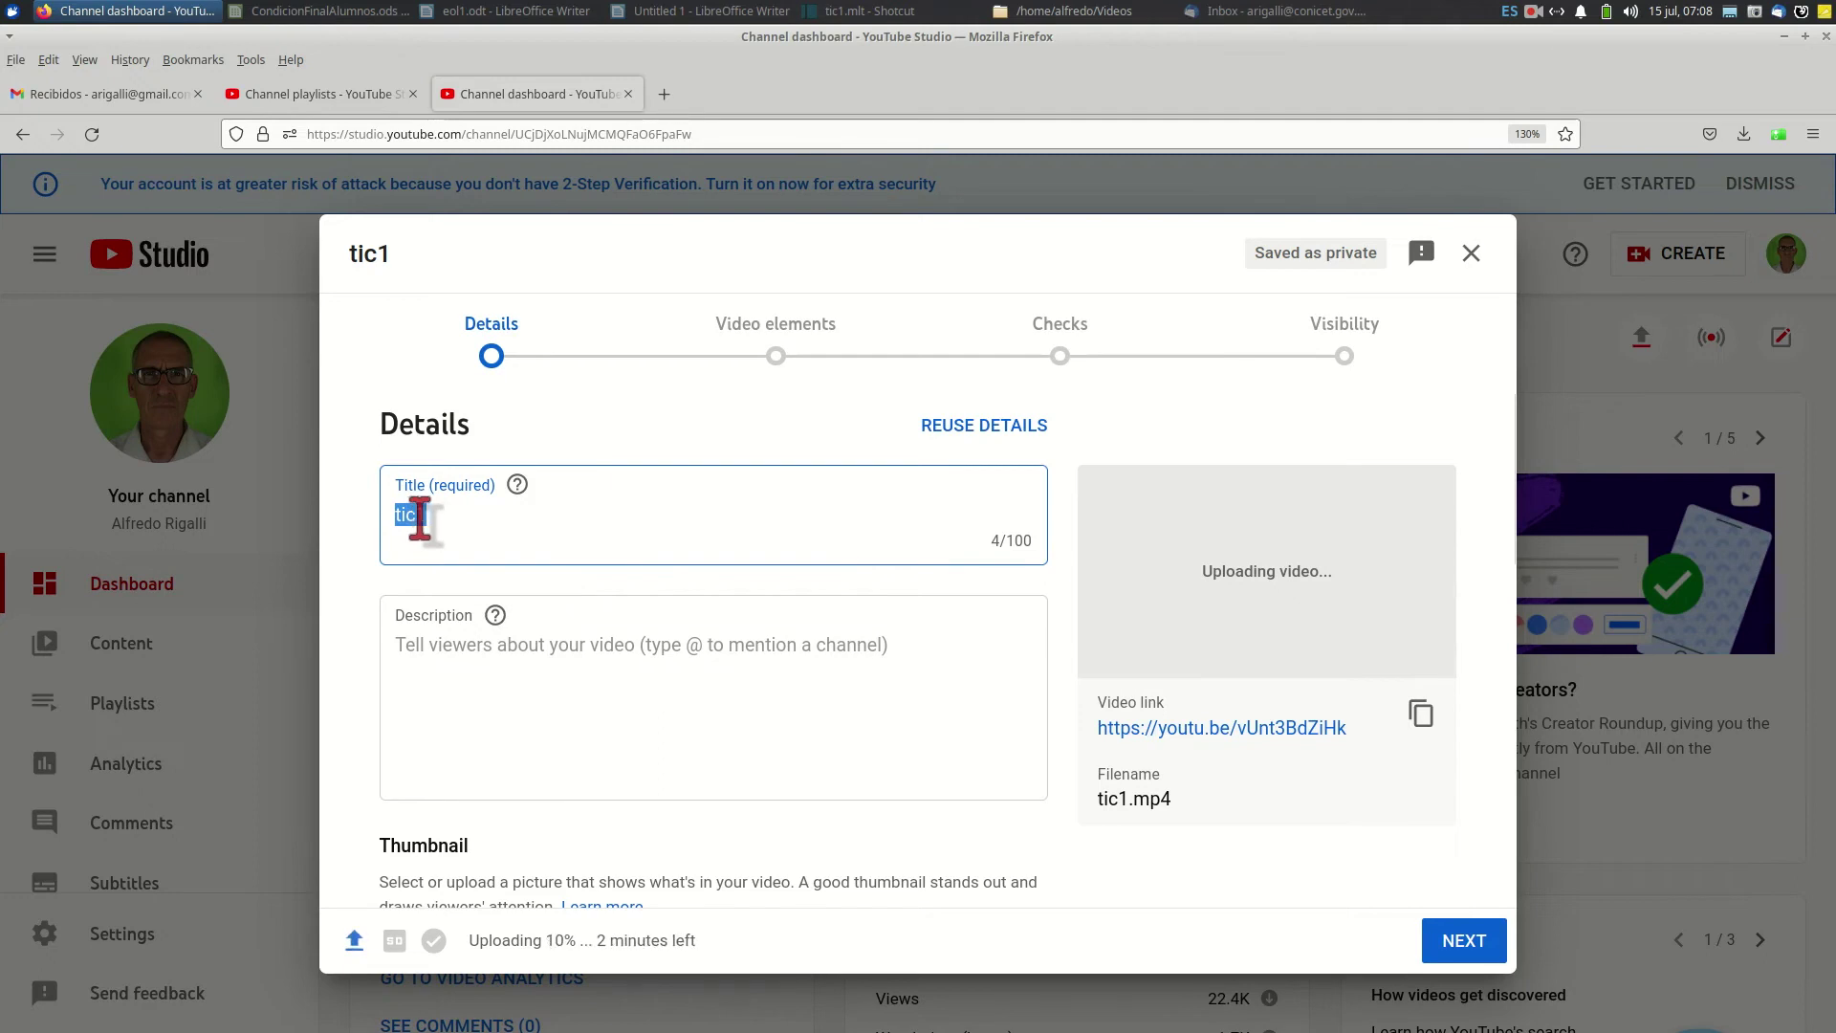
- Replace the video's title with "Curso enseñanza online. Clase 1"
{"action": "left_click", "coordinate": [383, 512]}
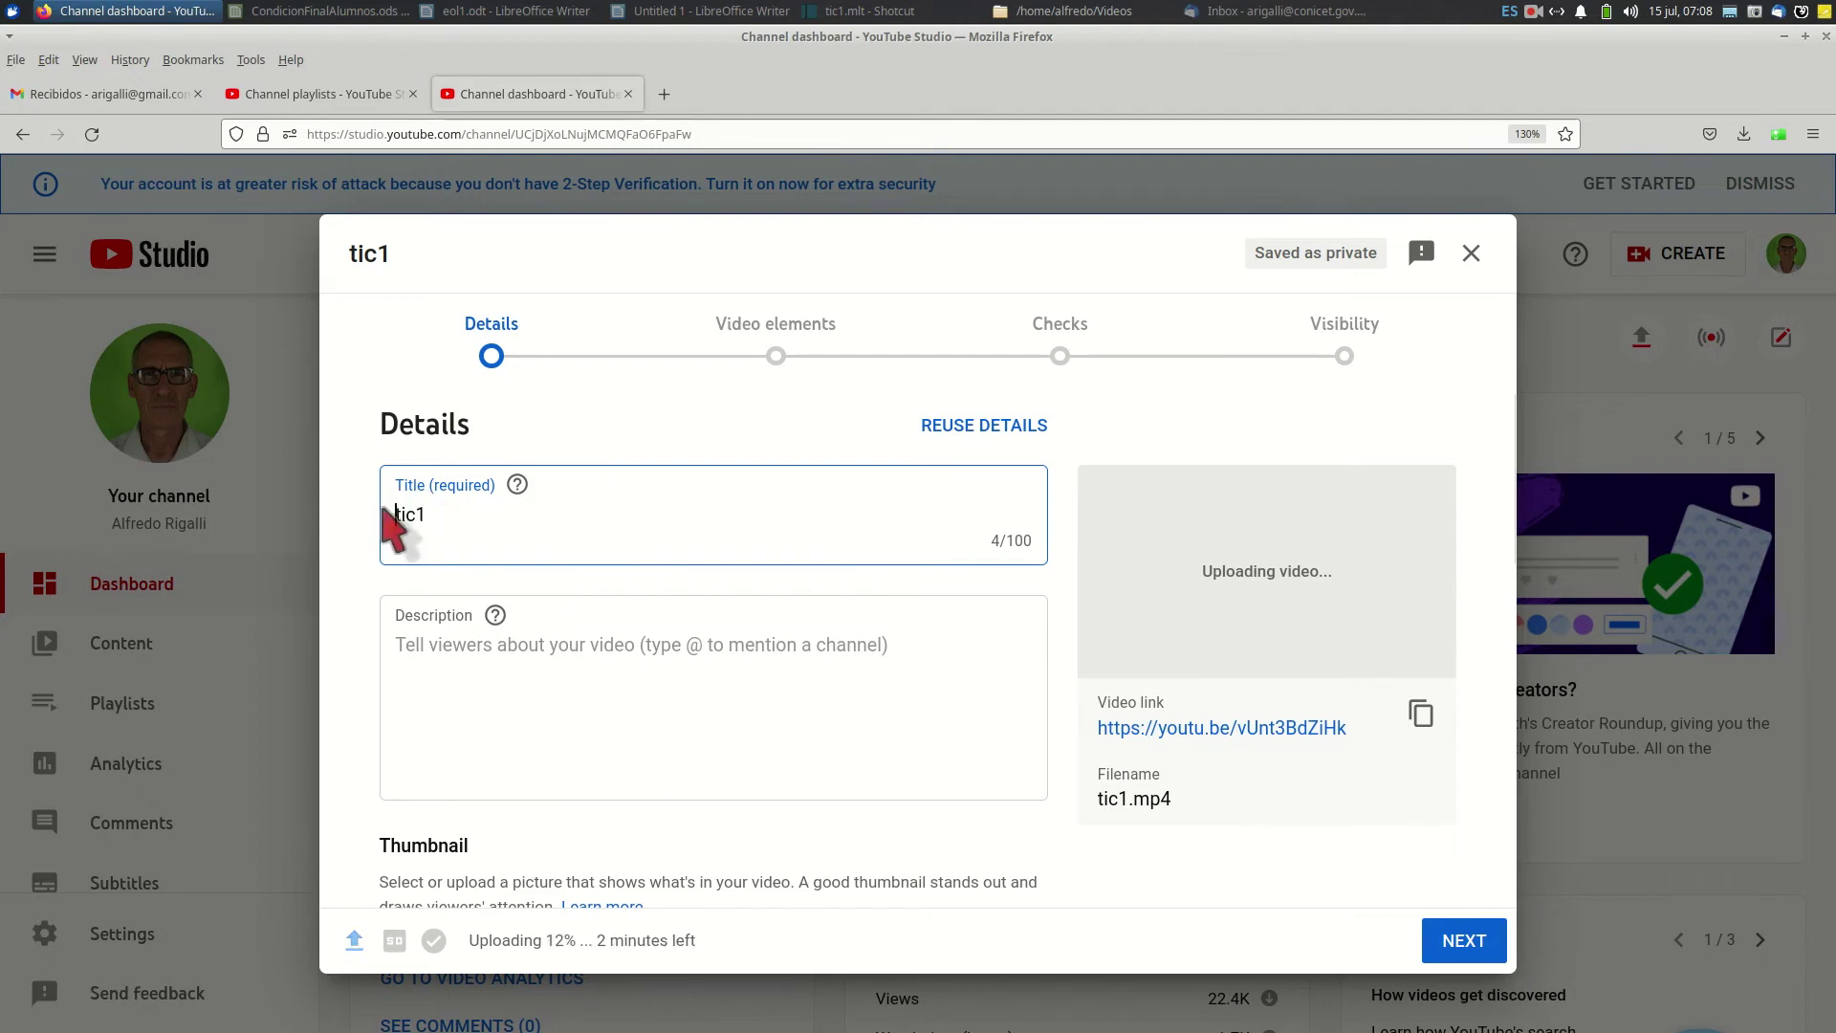
{"action": "type", "text": "EOL1"}
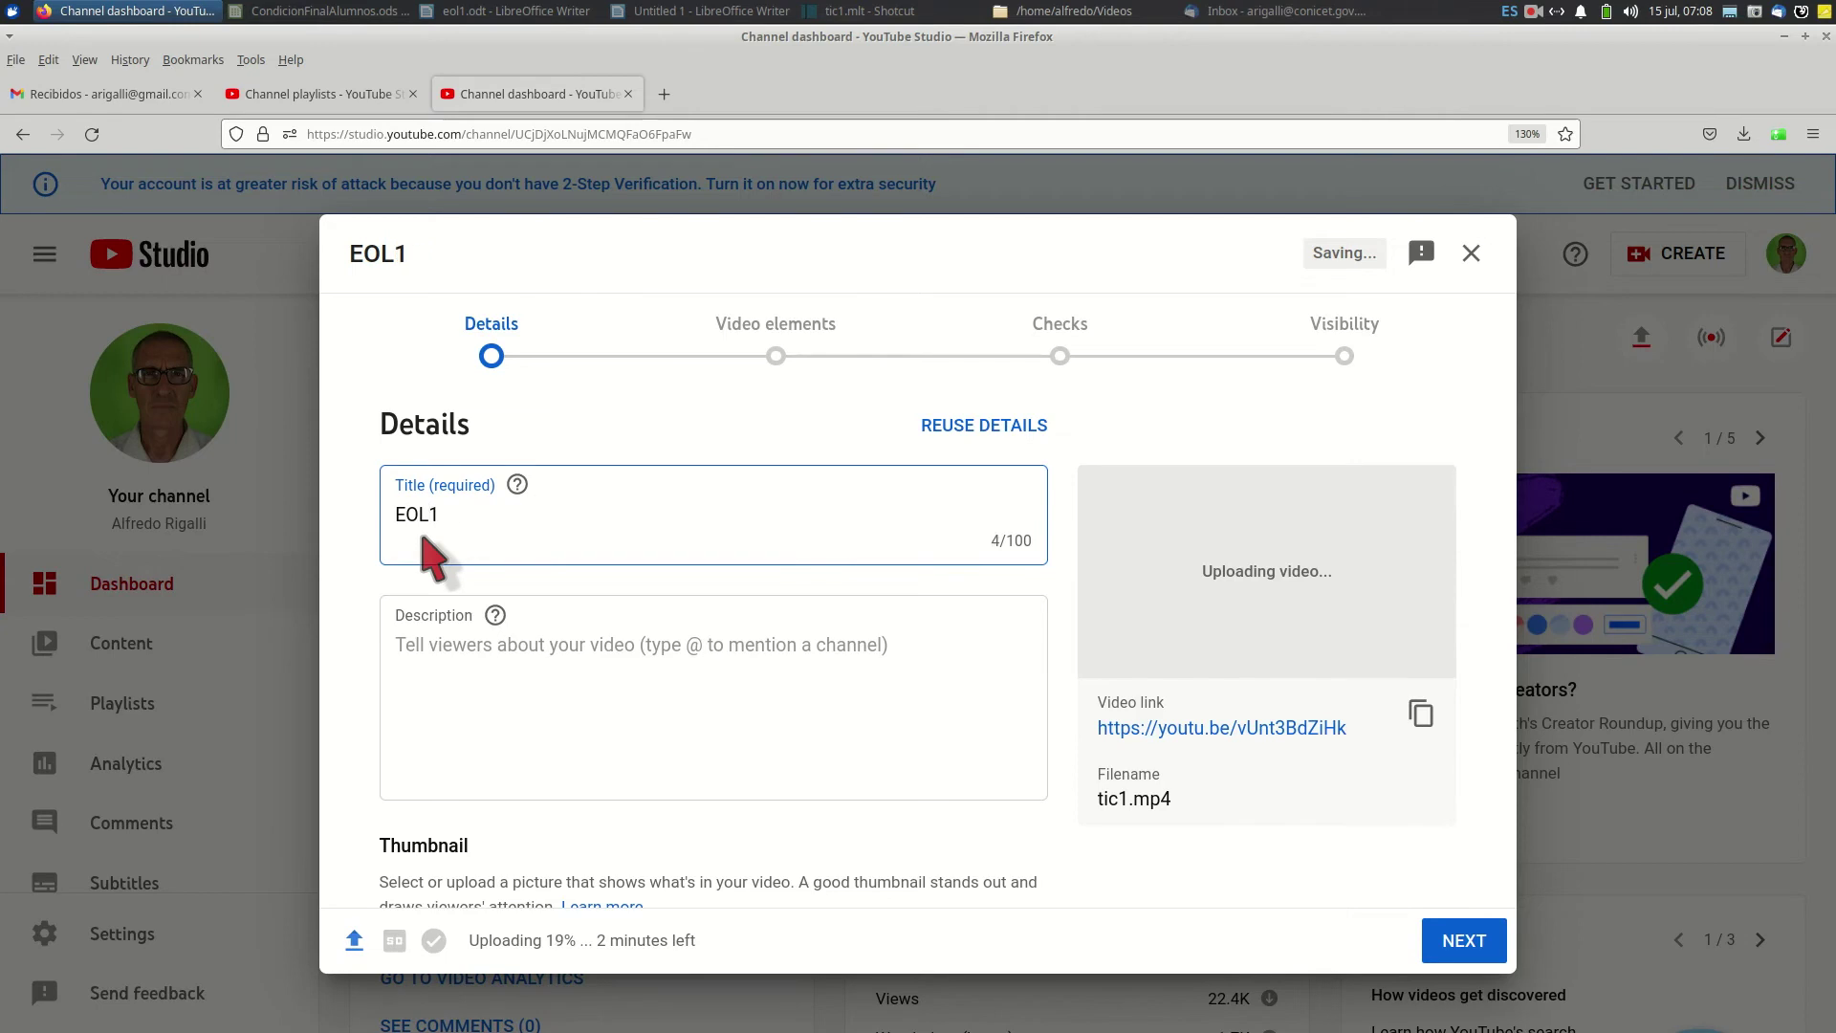
{"action": "left_click_drag", "start_coordinate": [457, 514], "coordinate": [394, 515]}
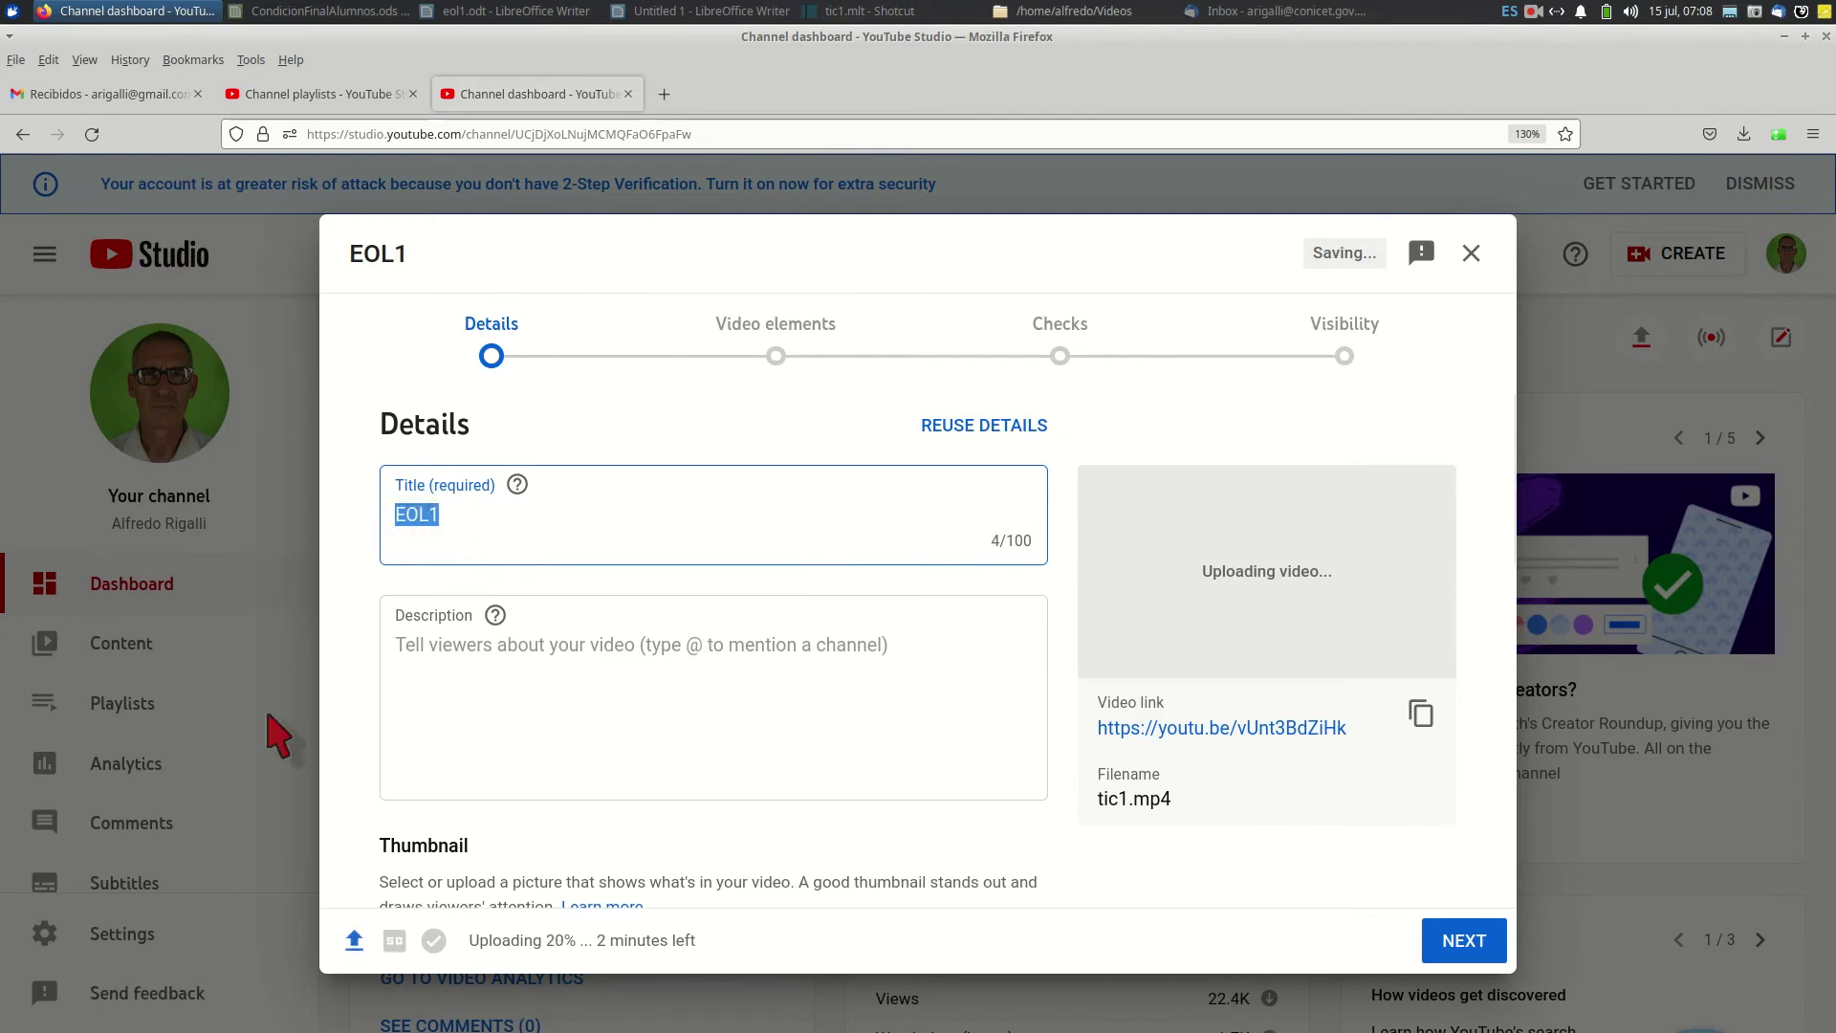
{"action": "type", "text": "cUR"}
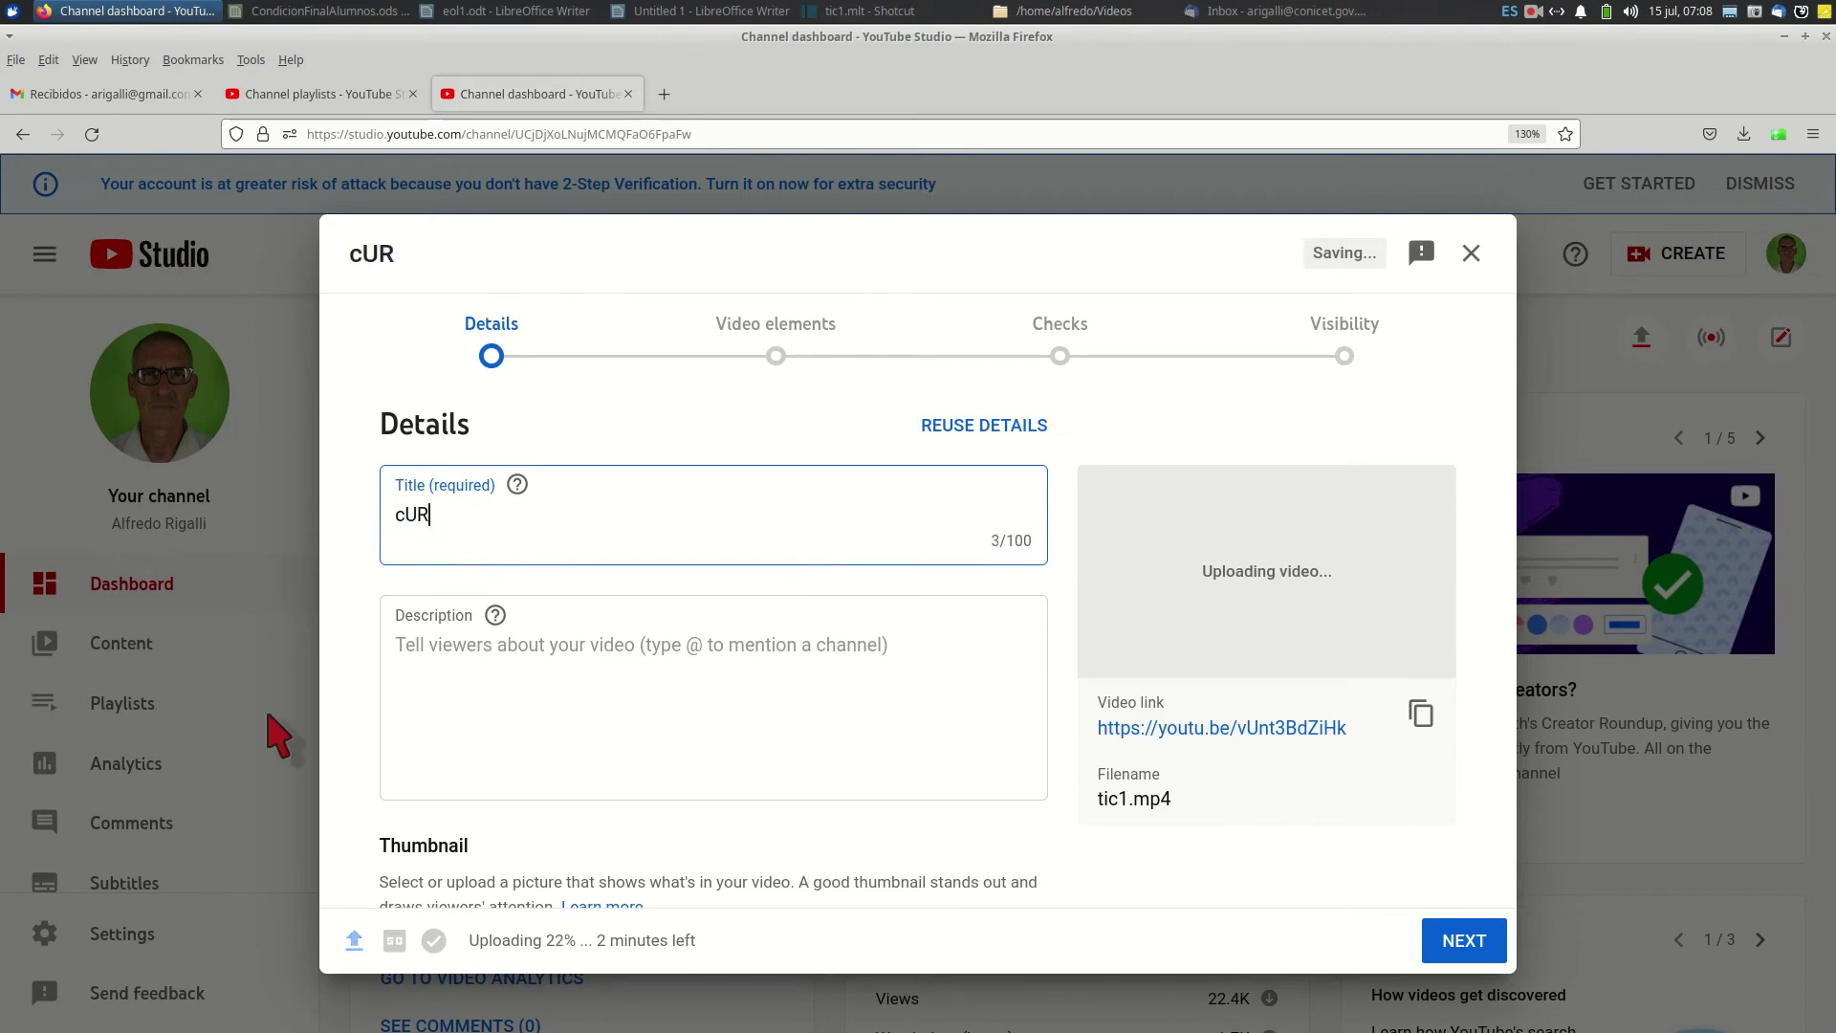
{"action": "key", "text": "BackSpace"}
{"action": "type", "text": "Curso enseñanza online. Clase 1"}
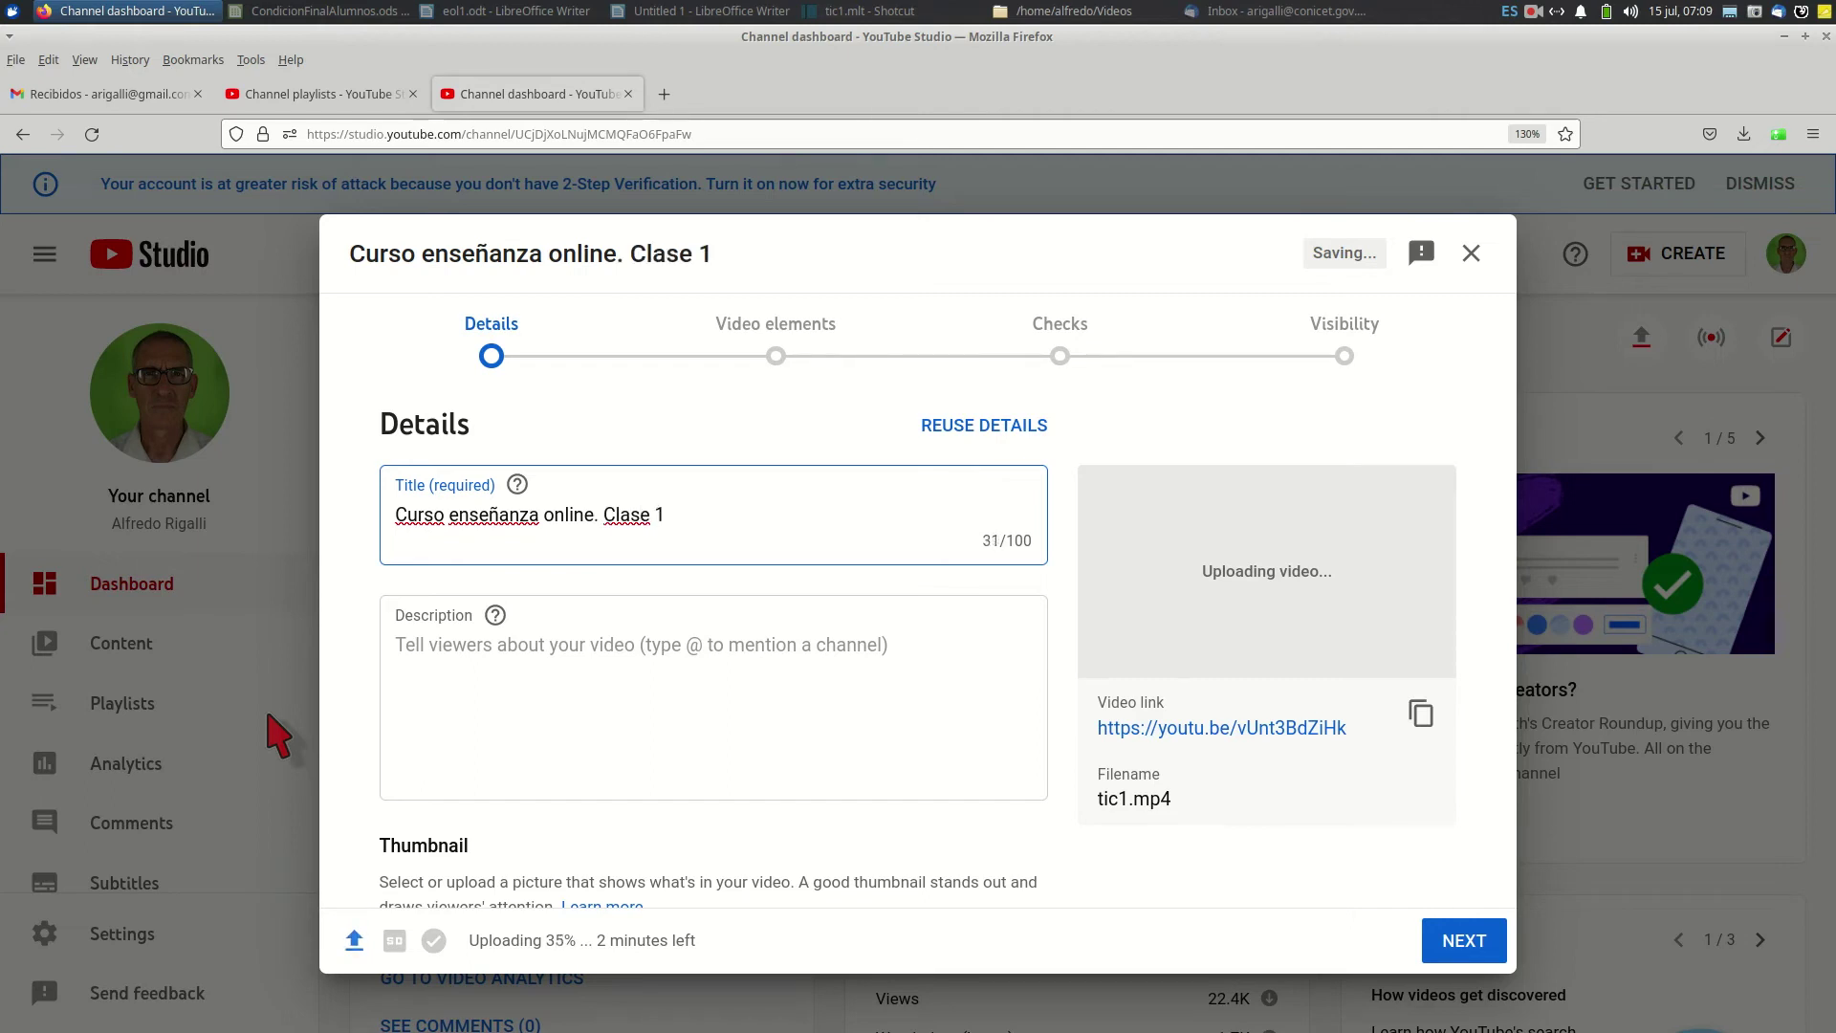
- Switch to eol1.odt in LibreOffice Writer and copy the two-line course heading at the start of the document for the video description
{"action": "left_click", "coordinate": [414, 668]}
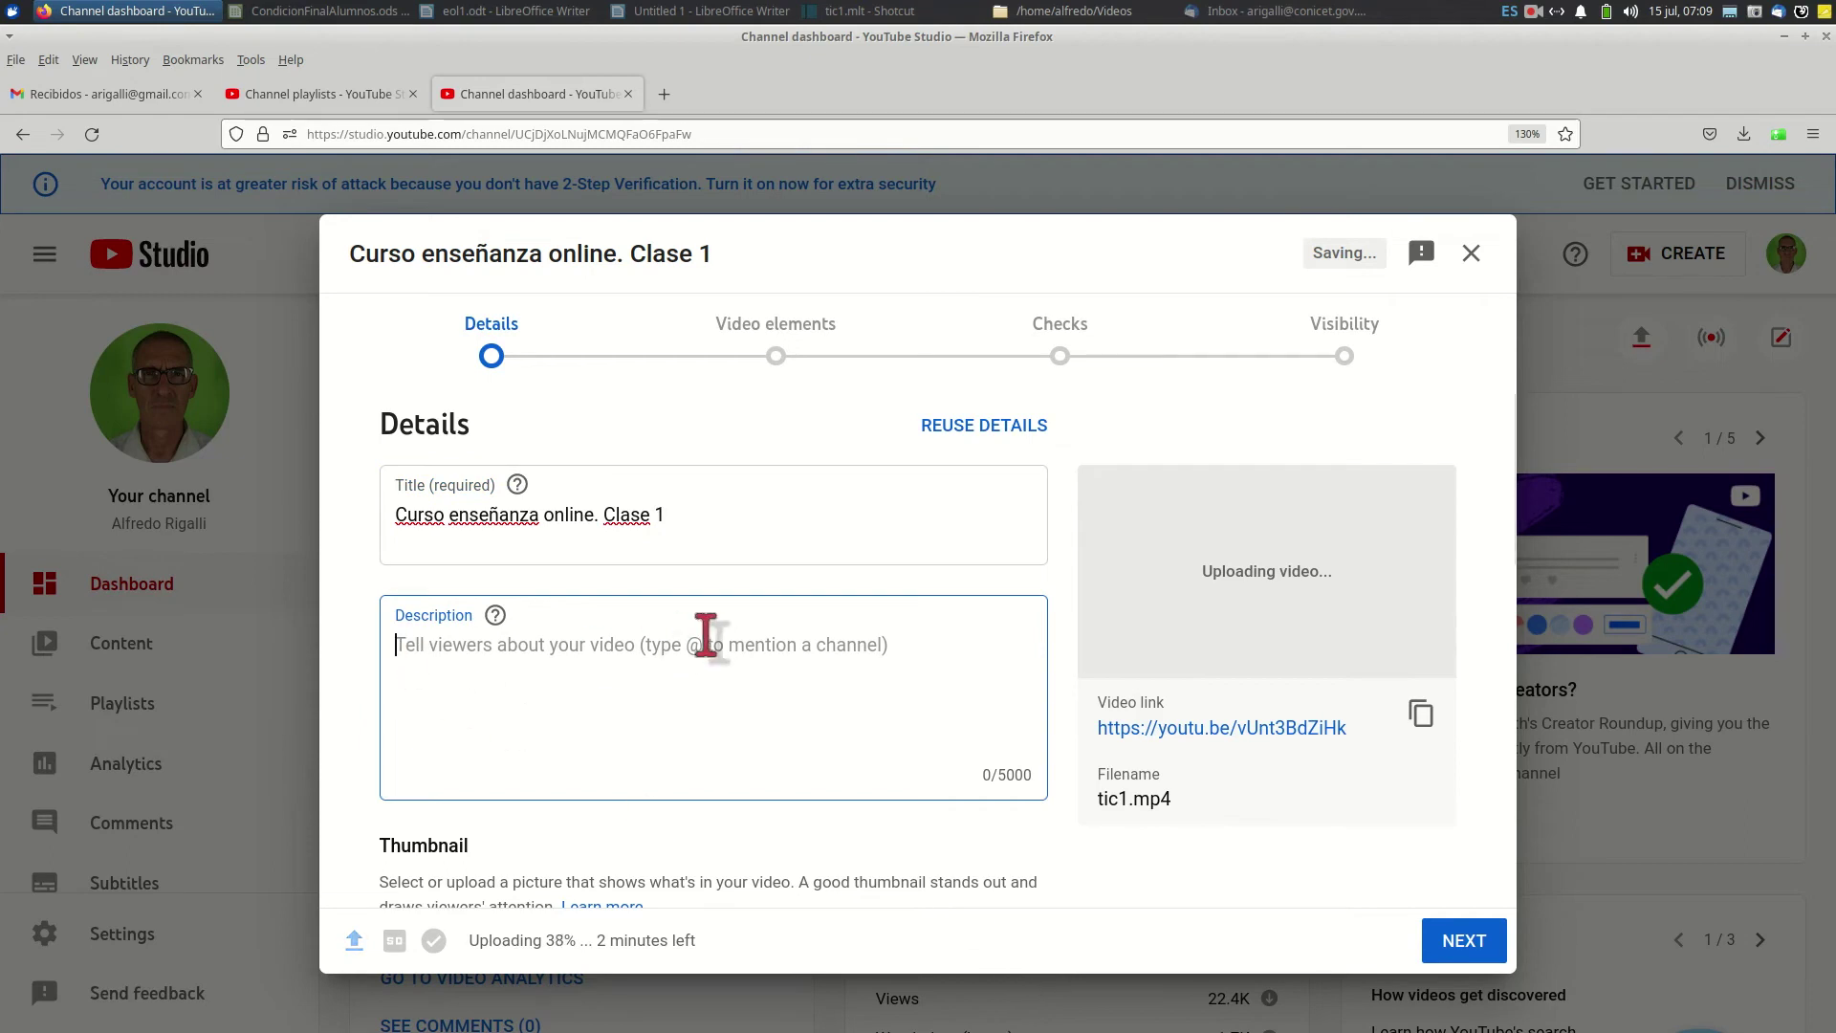
{"action": "left_click", "coordinate": [459, 11]}
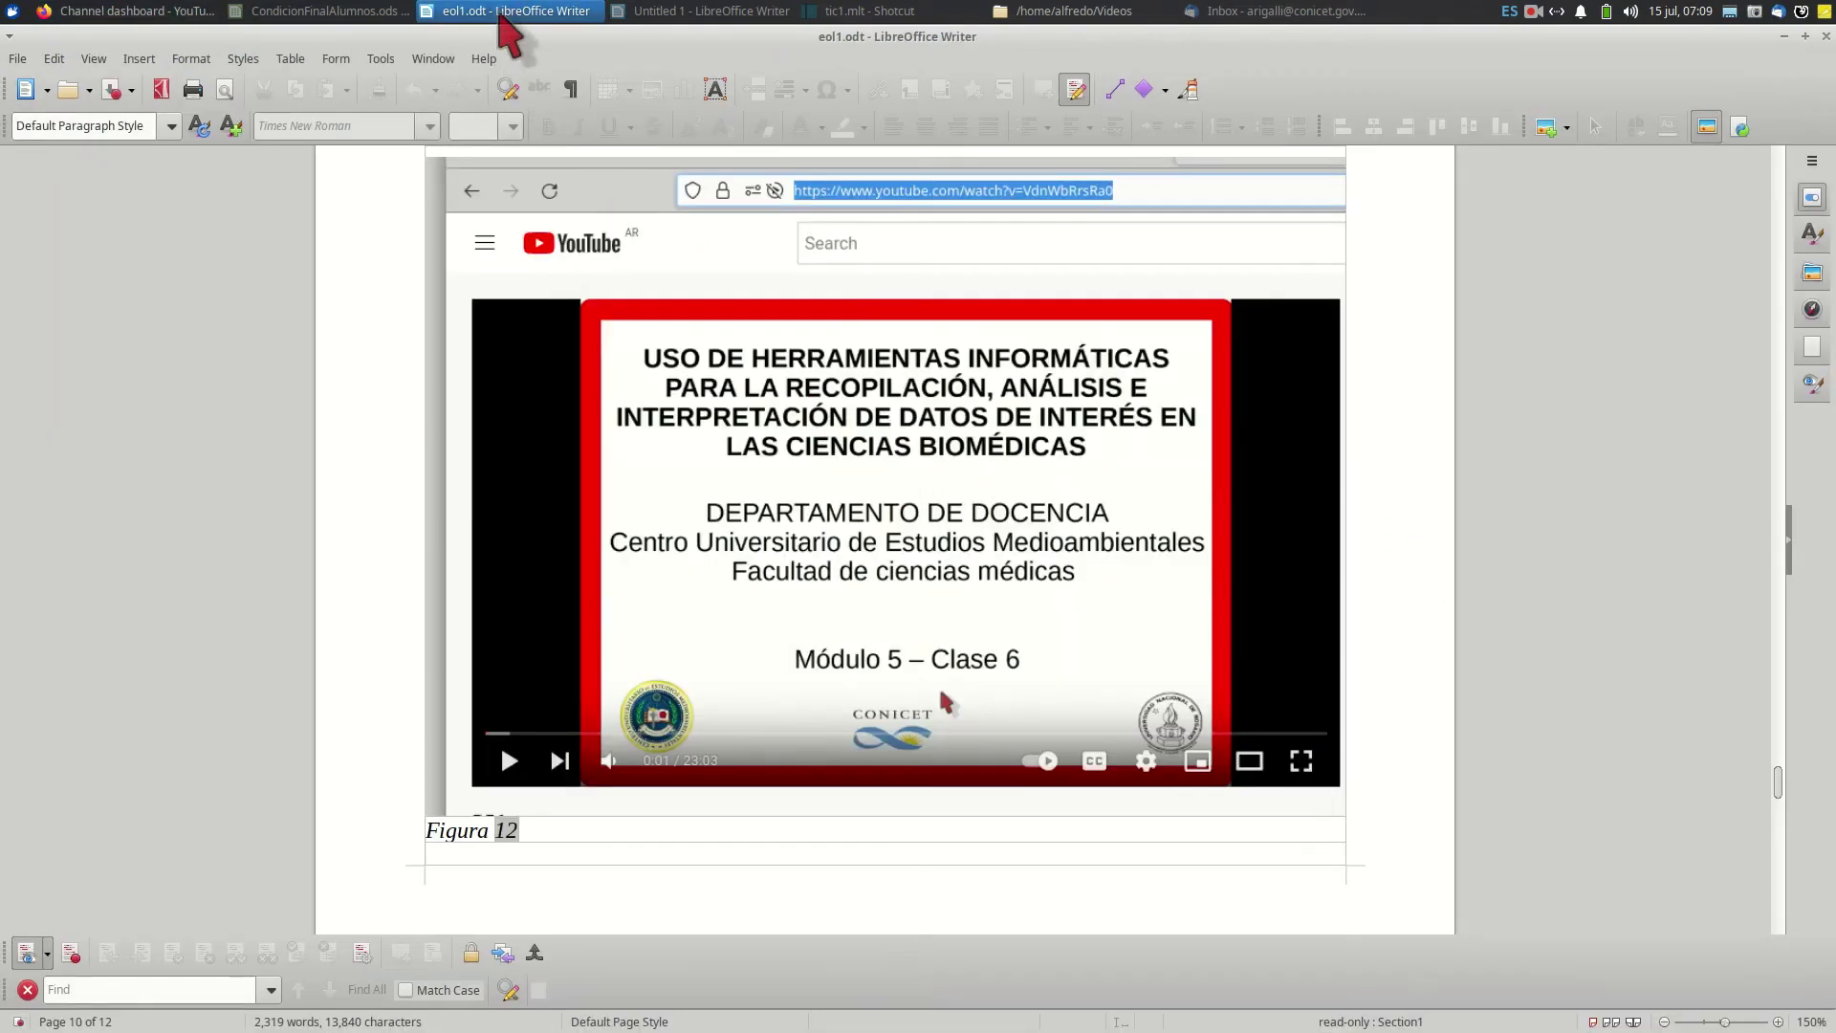
{"action": "left_click", "coordinate": [499, 11]}
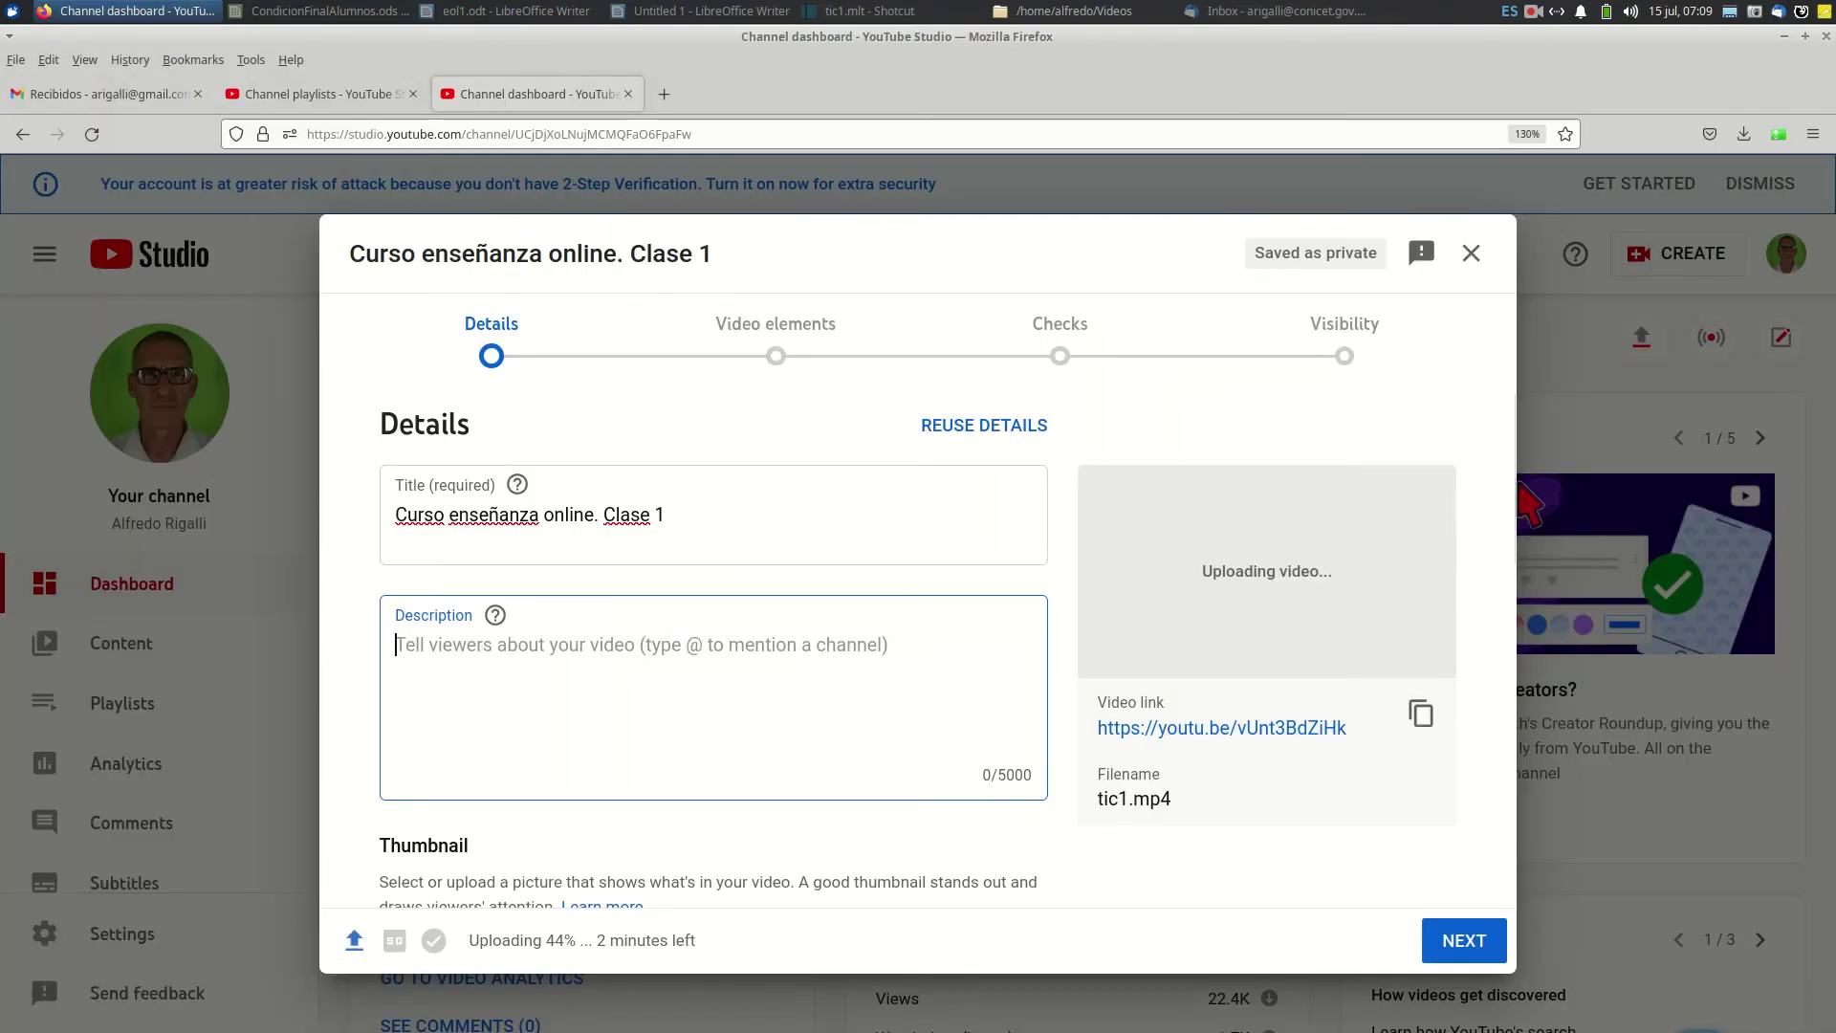
{"action": "left_click", "coordinate": [499, 11]}
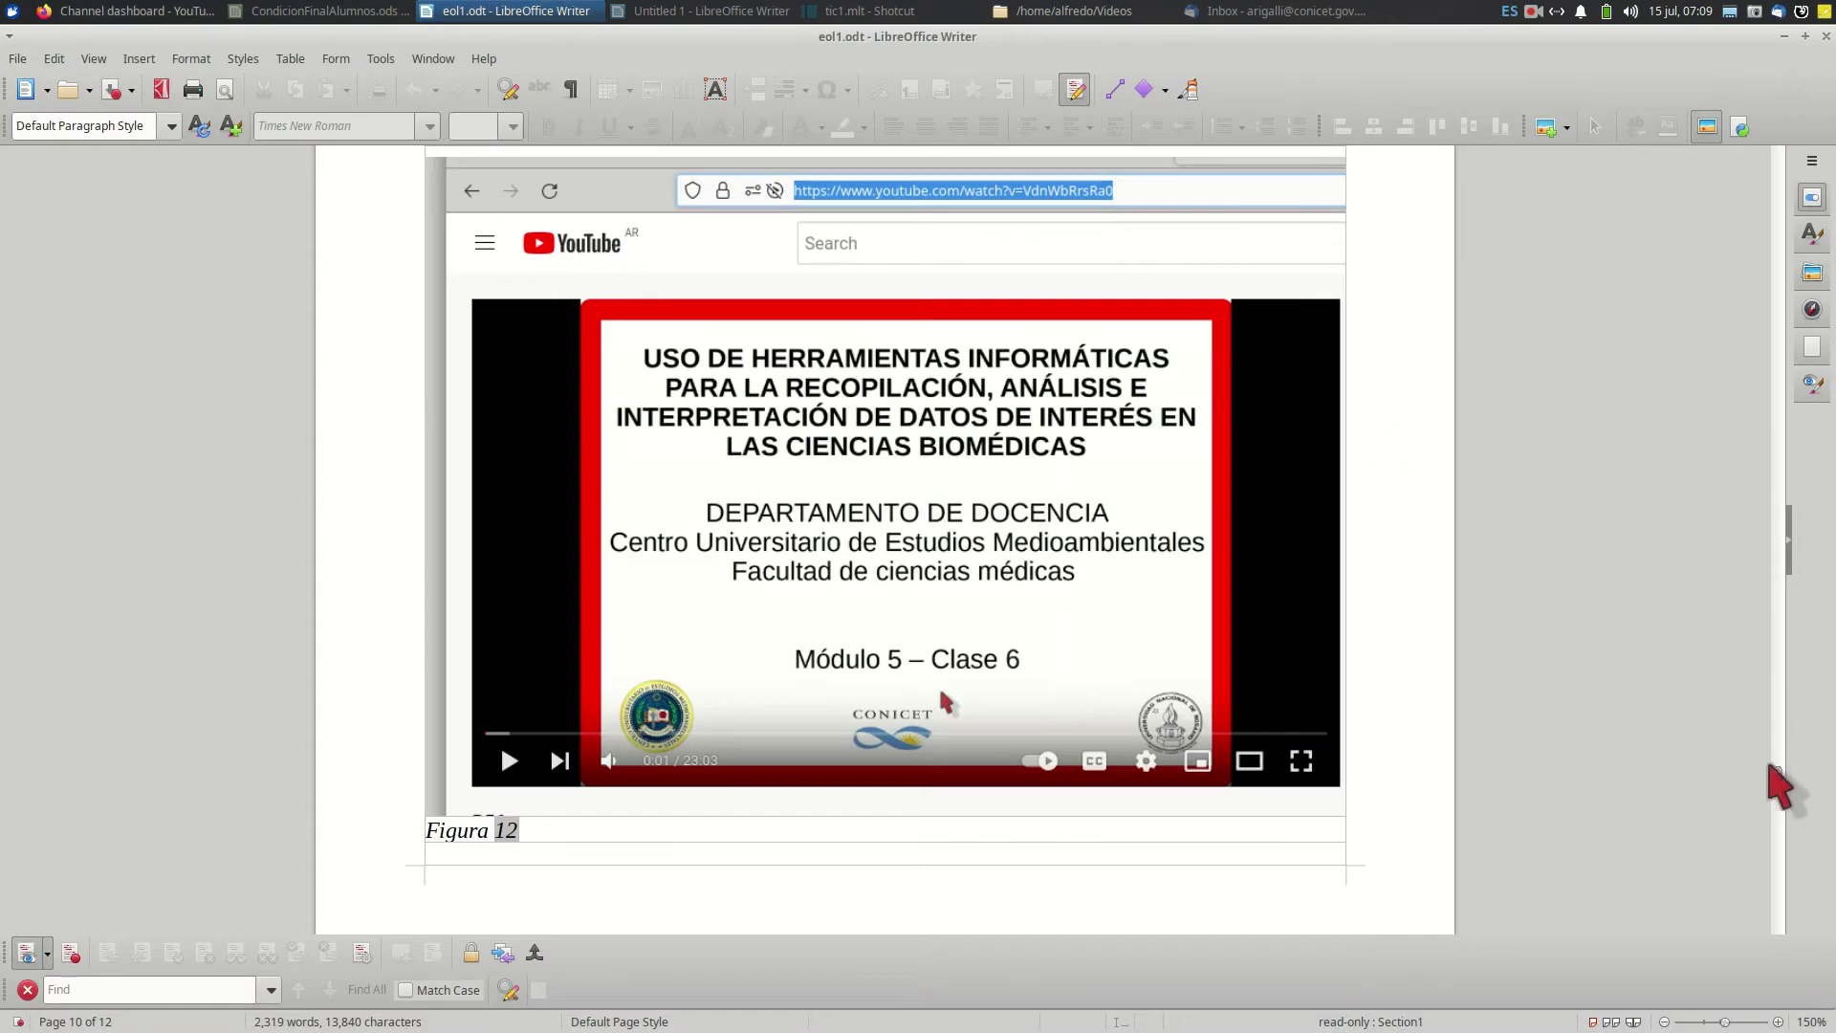
{"action": "left_click_drag", "start_coordinate": [1777, 776], "coordinate": [1760, 166]}
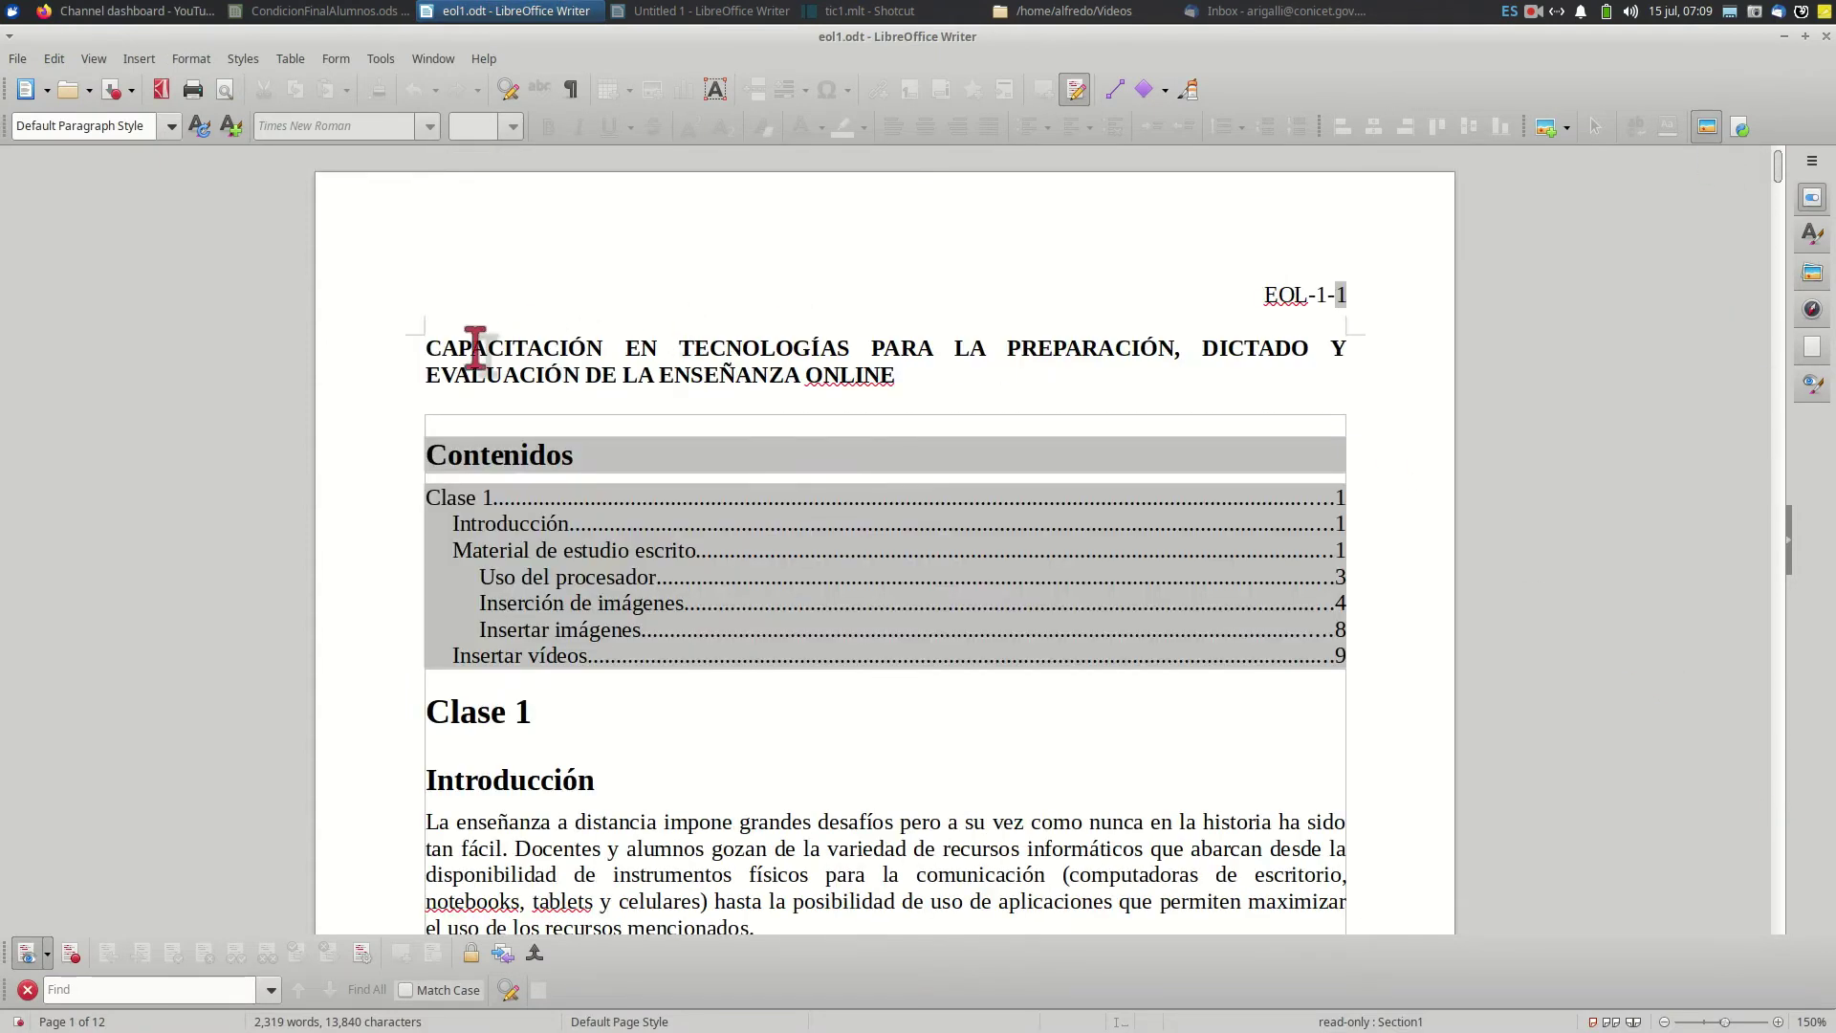
{"action": "left_click_drag", "start_coordinate": [428, 350], "coordinate": [902, 378]}
{"action": "key", "text": "ctrl+c"}
- In Firefox, paste the heading as description and append "Preparación de material escrito. Inserción de imágenes. Derechos de autor de las imágenes. Utilización y creación de códigos QR"
{"action": "key", "text": "alt+Tab"}
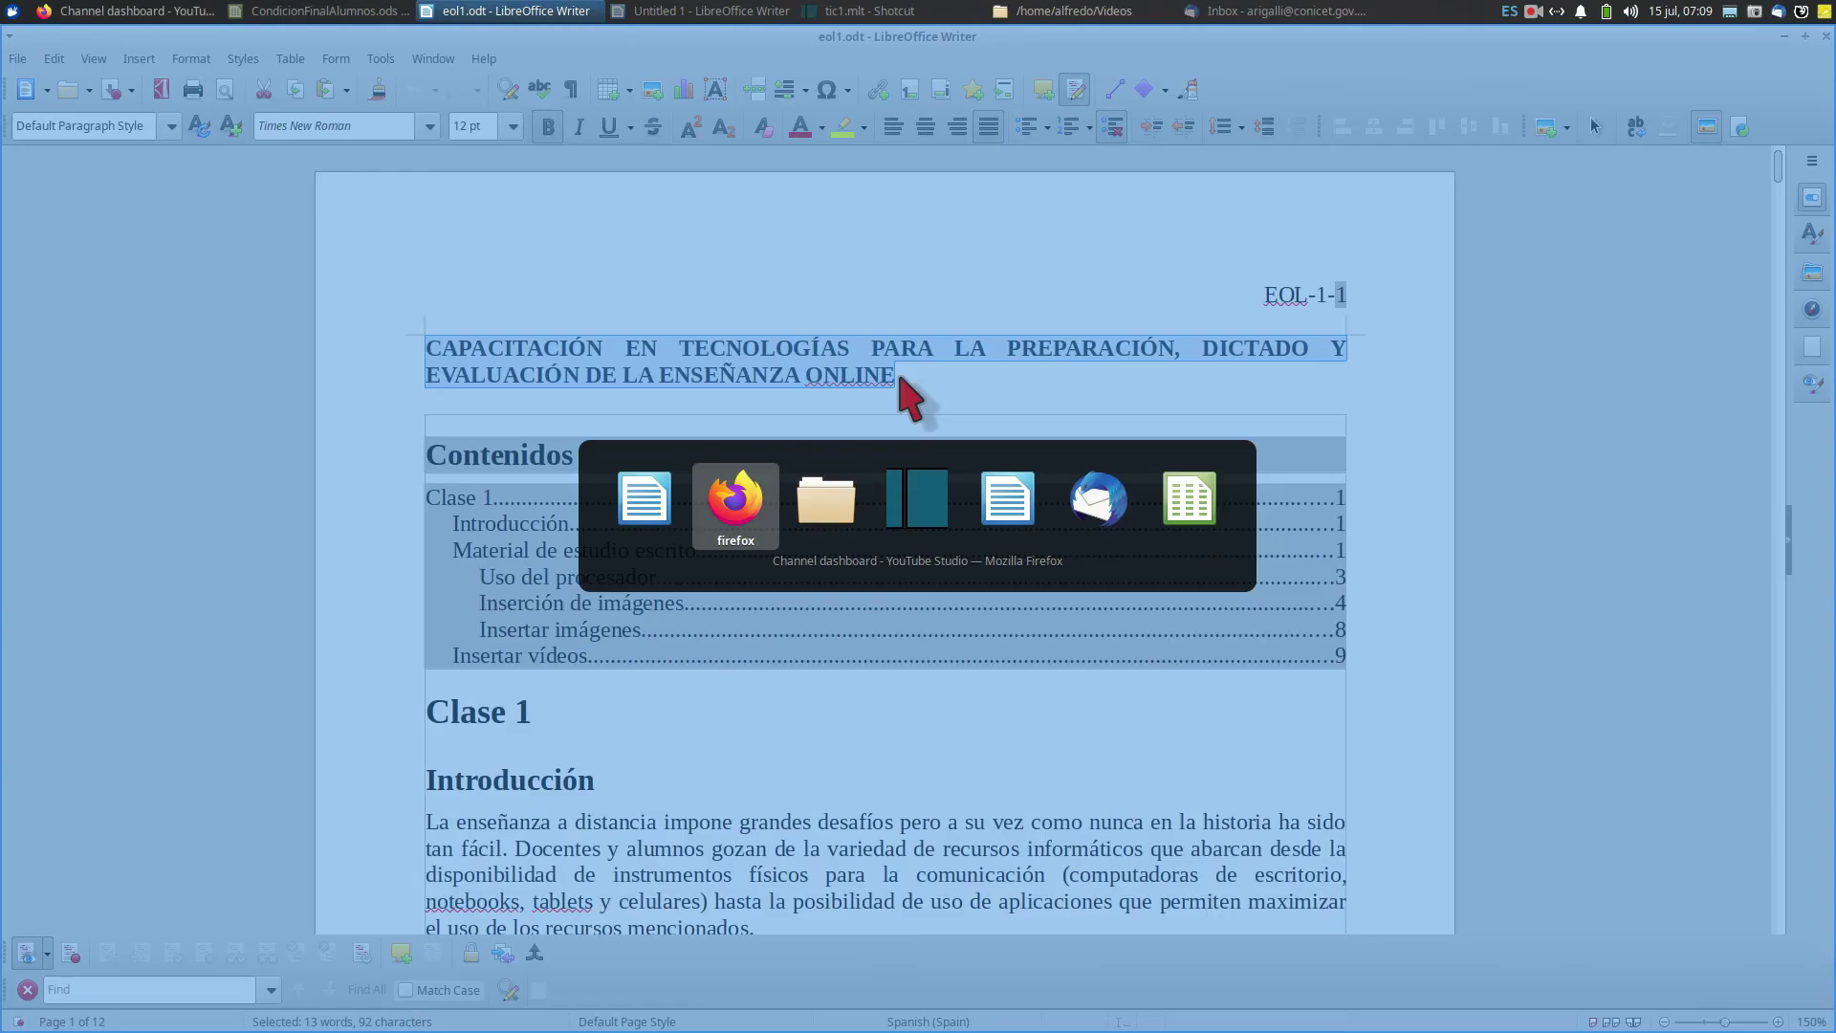
{"action": "key", "text": "ctrl+v"}
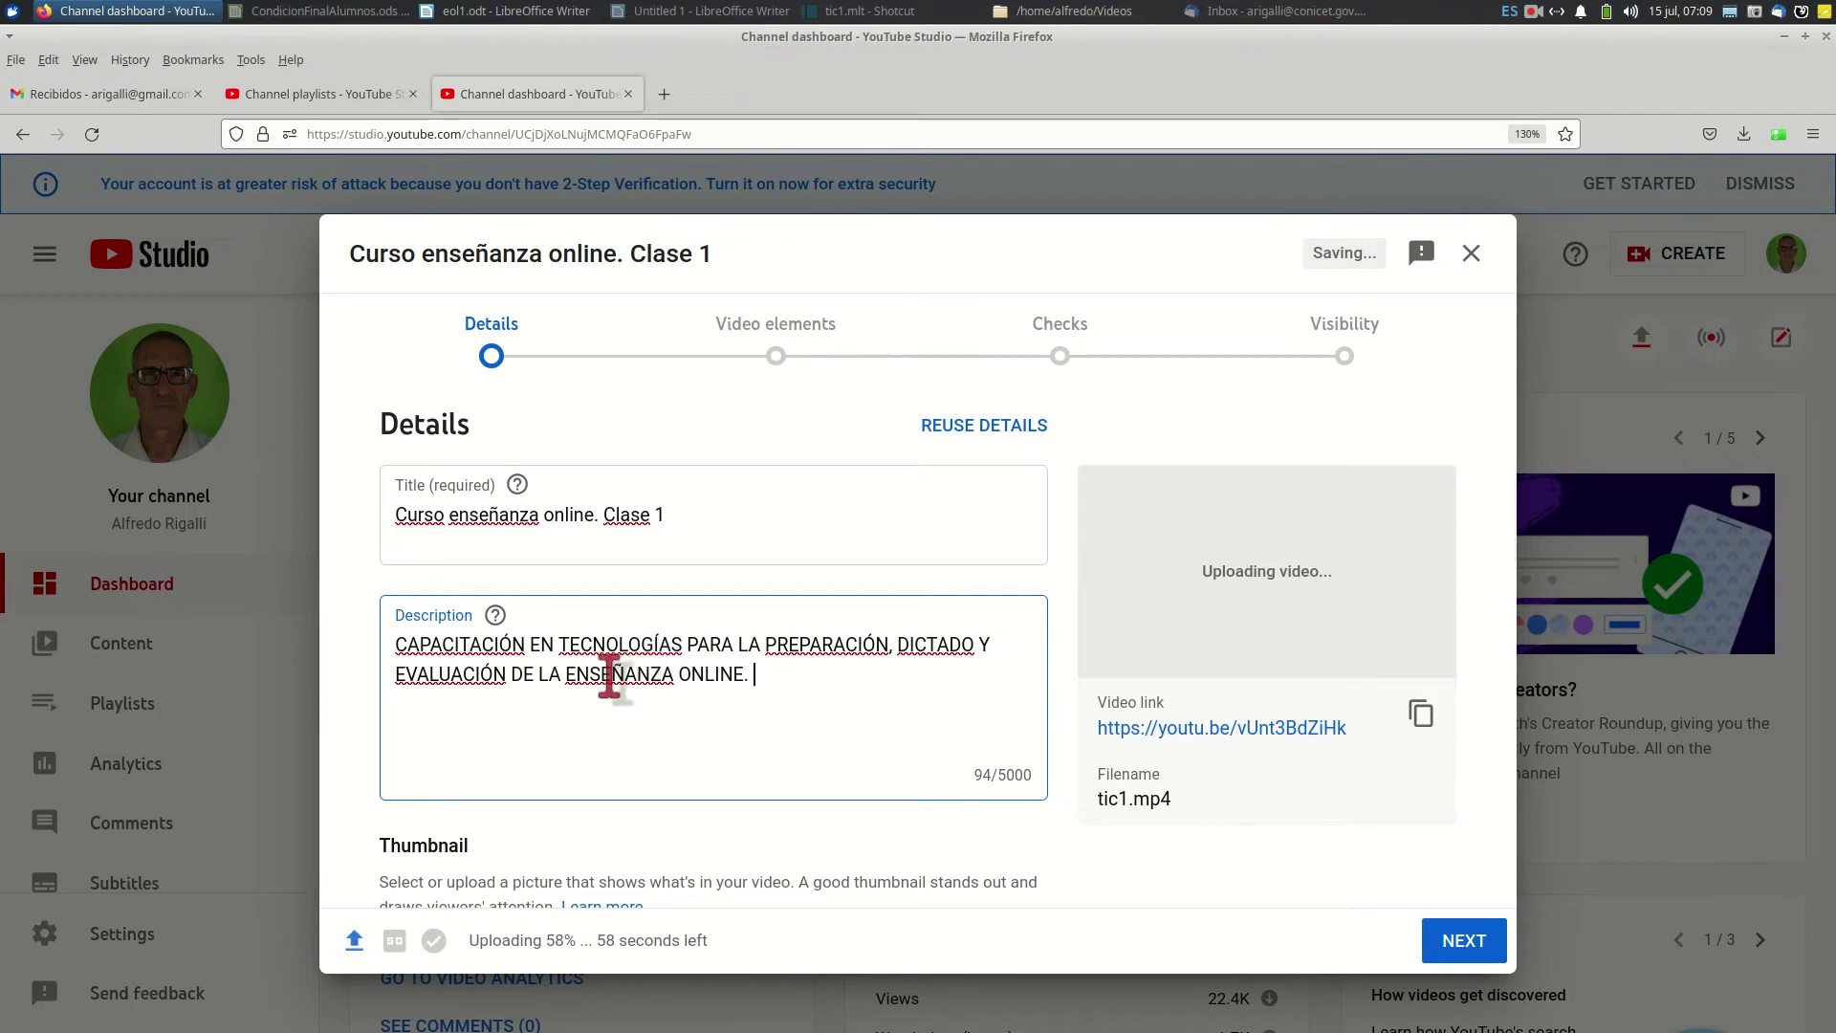
{"action": "type", "text": "Preparación d"}
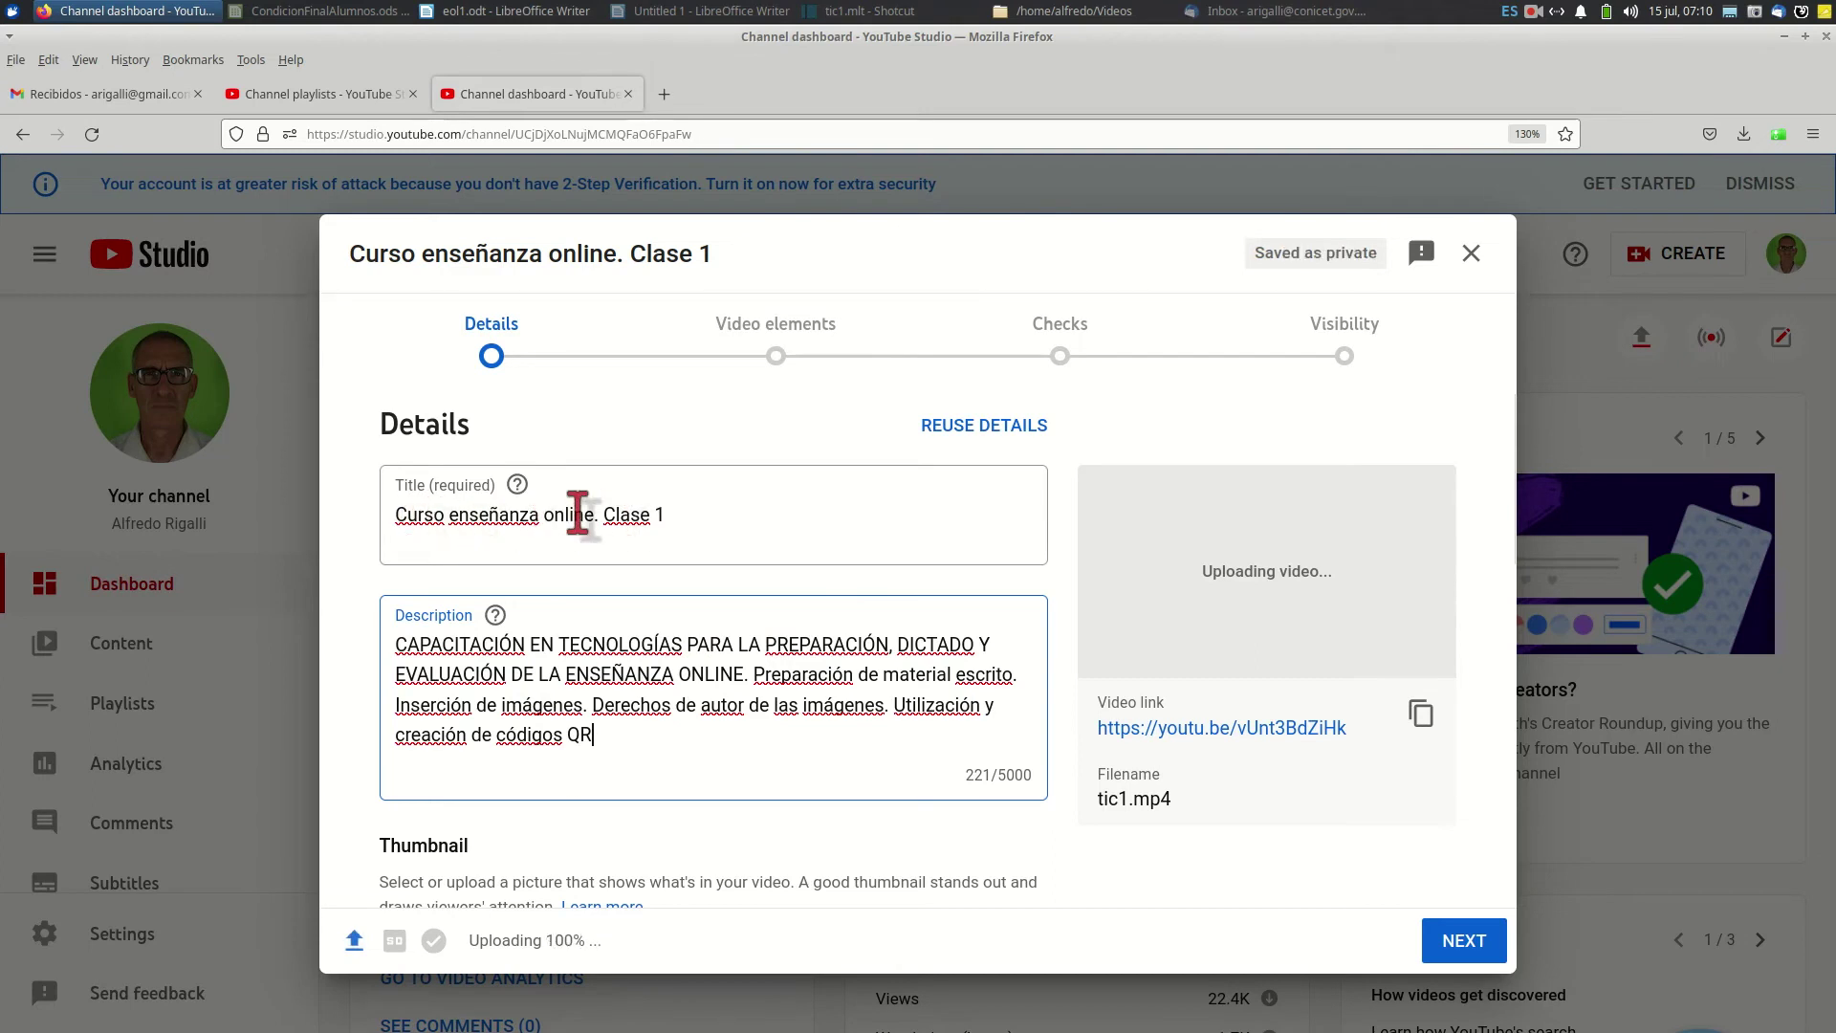
- Switch to the file manager and open the presentation portadasTICs.odp from the cursos/EnseñanzaONLINE folder on the 400 GB Volume
{"action": "scroll", "coordinate": [582, 516], "scroll_direction": "down", "scroll_amount": 3}
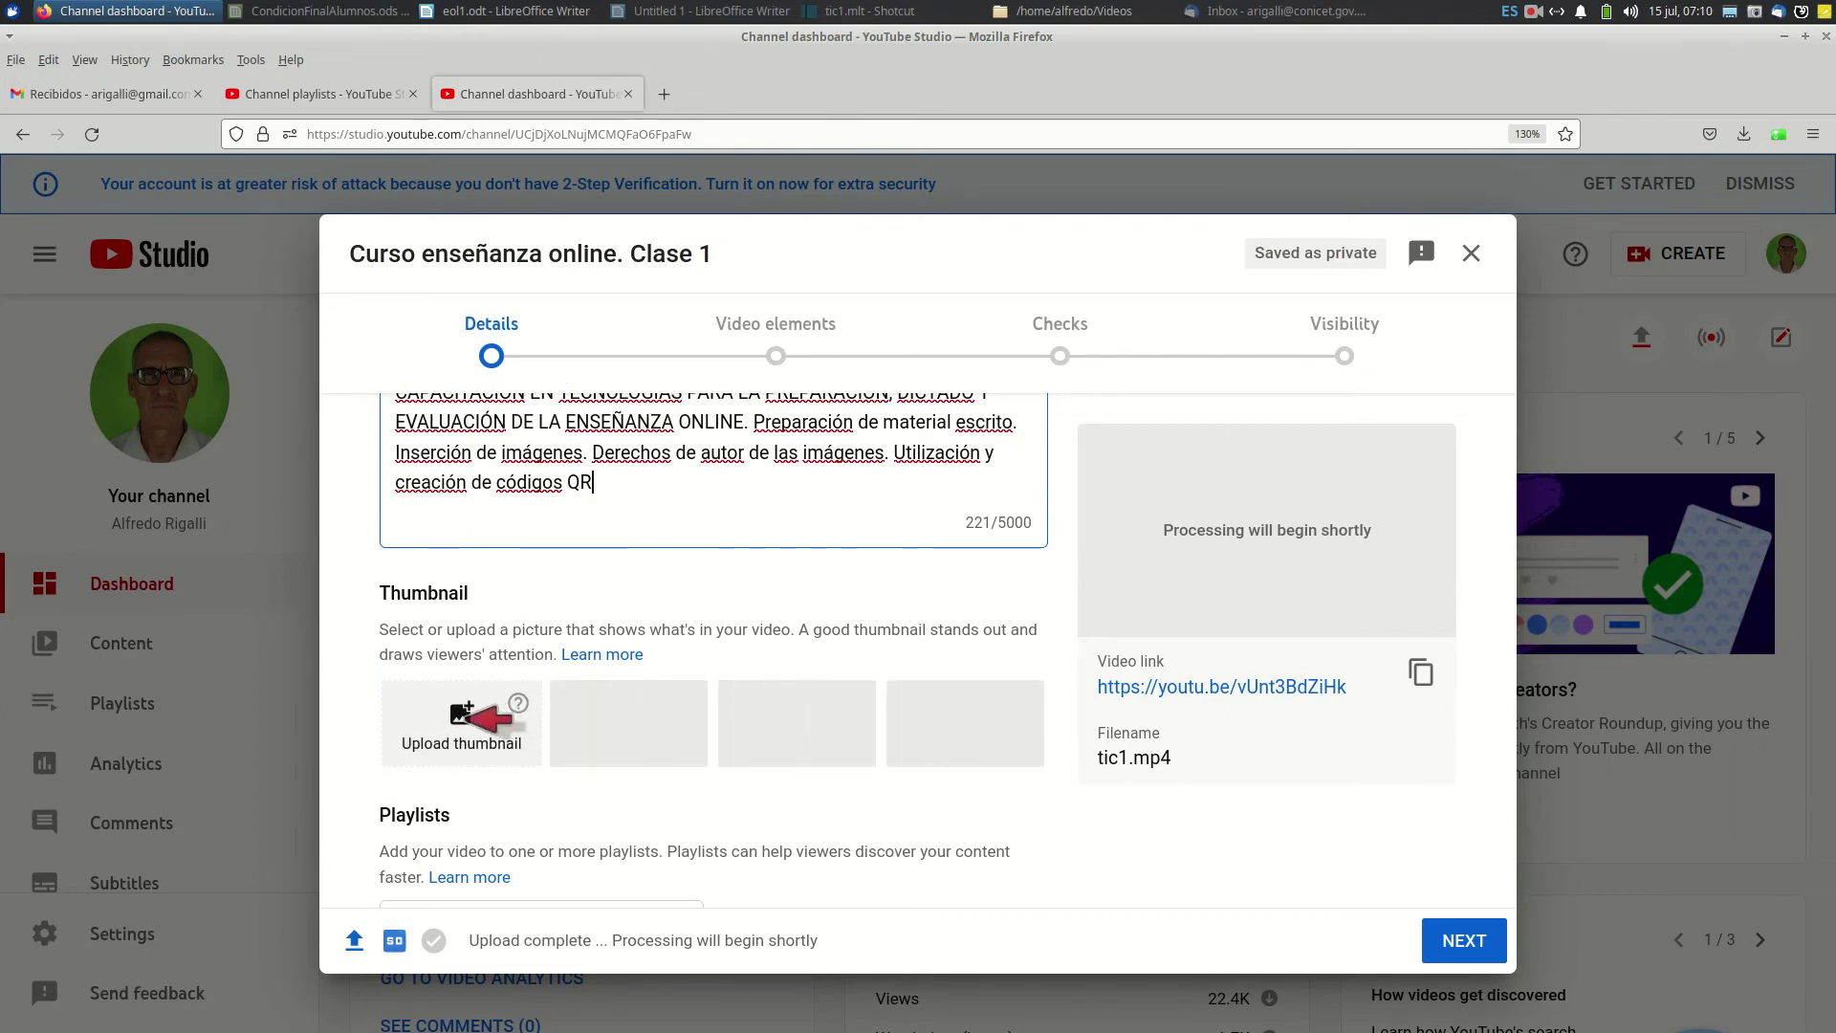
{"action": "left_click", "coordinate": [1018, 13]}
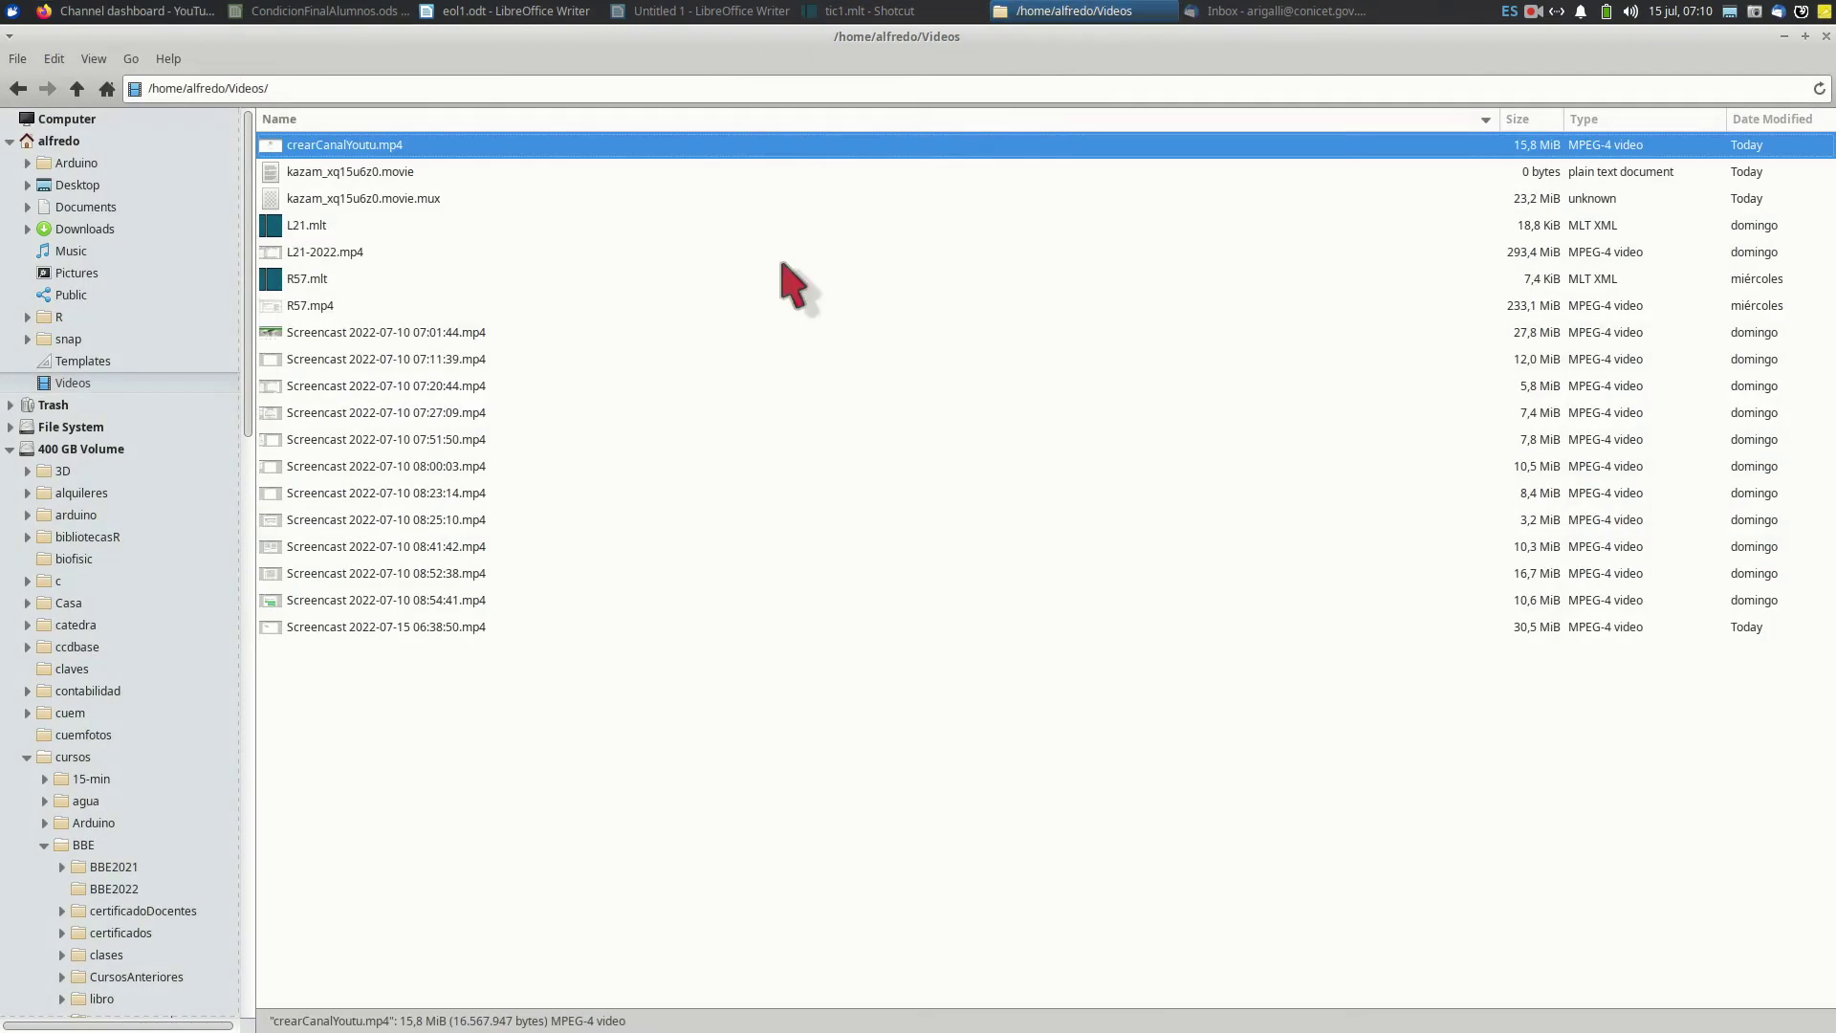
{"action": "scroll", "coordinate": [100, 579], "scroll_direction": "down", "scroll_amount": 2}
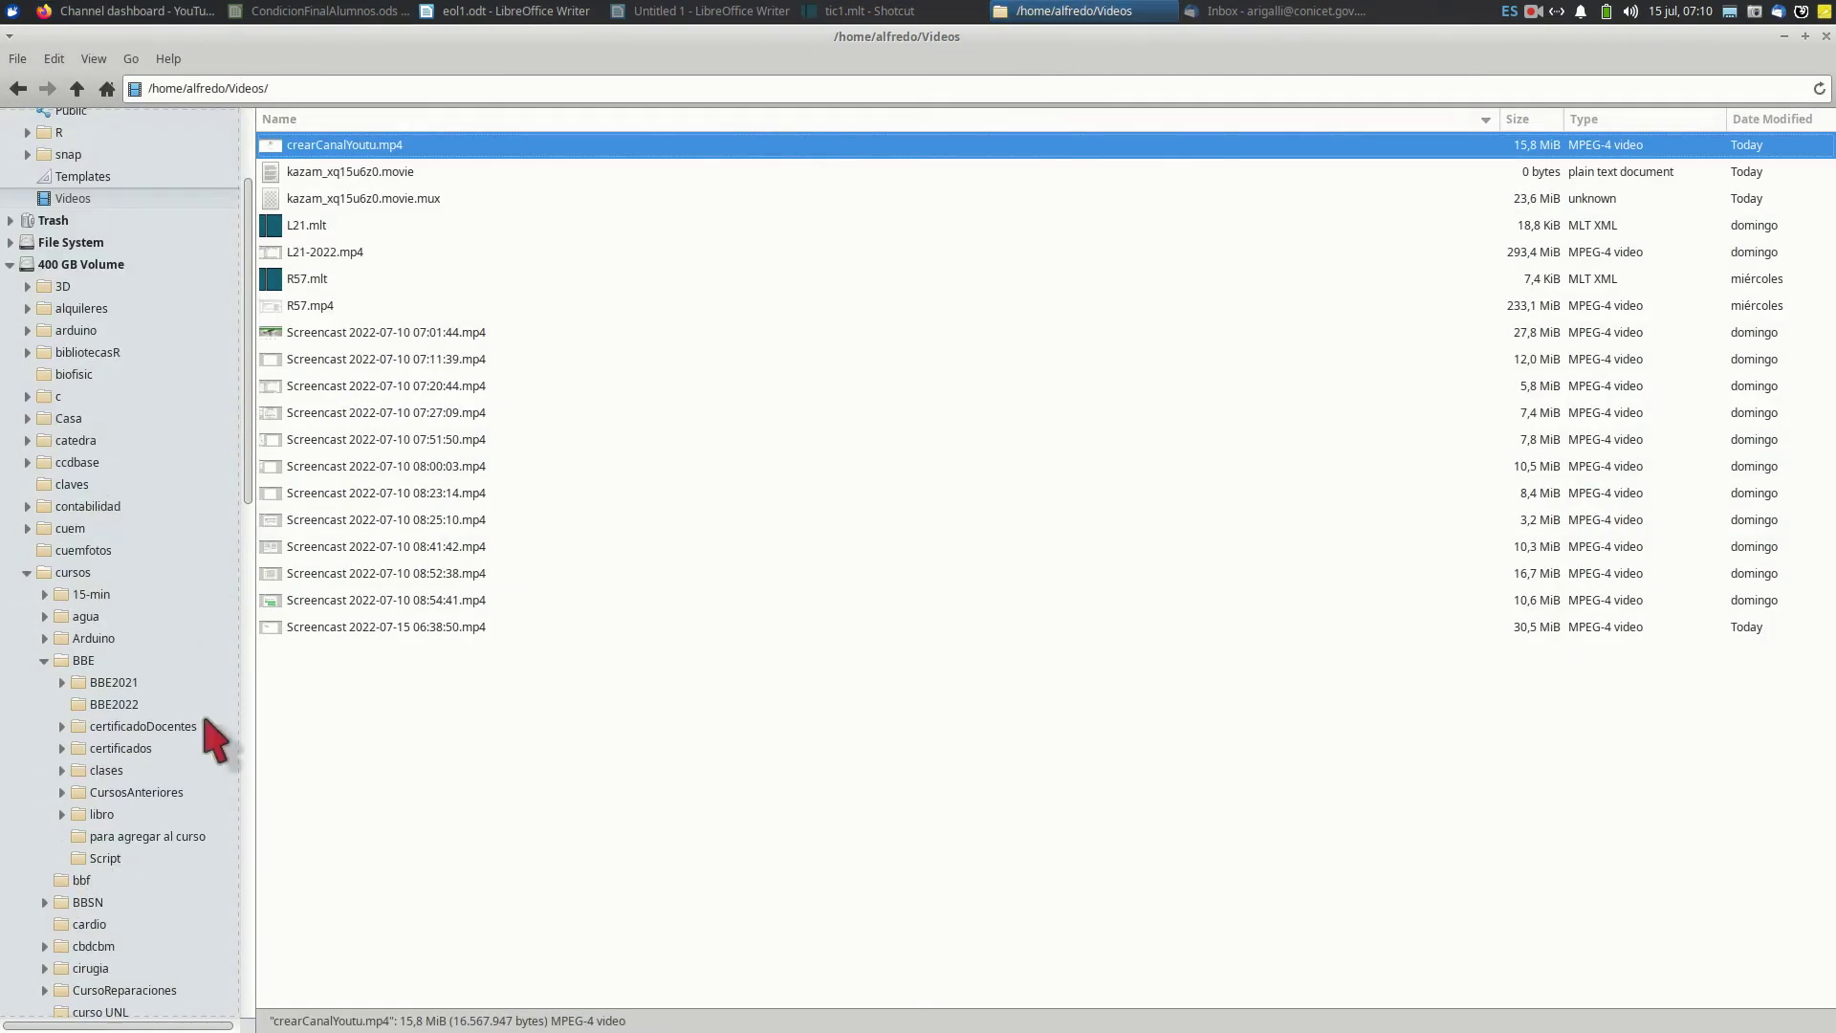
{"action": "scroll", "coordinate": [129, 650], "scroll_direction": "down", "scroll_amount": 2}
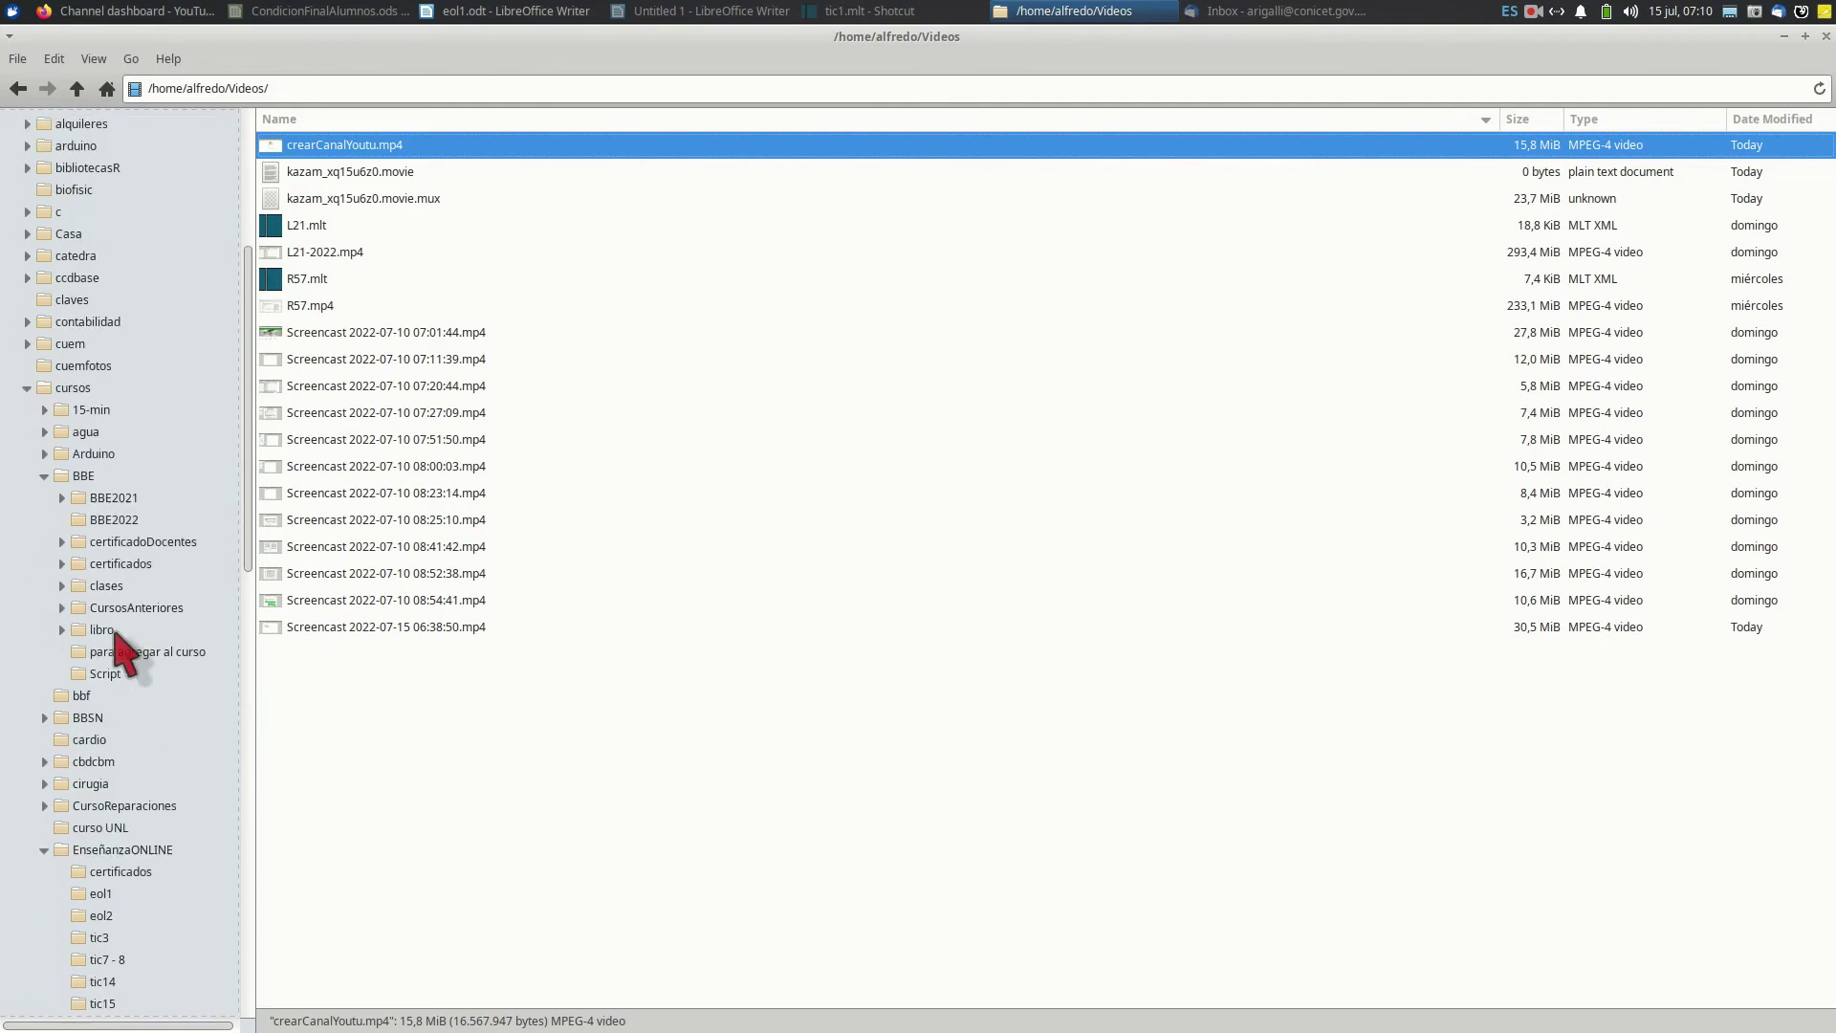
{"action": "left_click", "coordinate": [146, 847]}
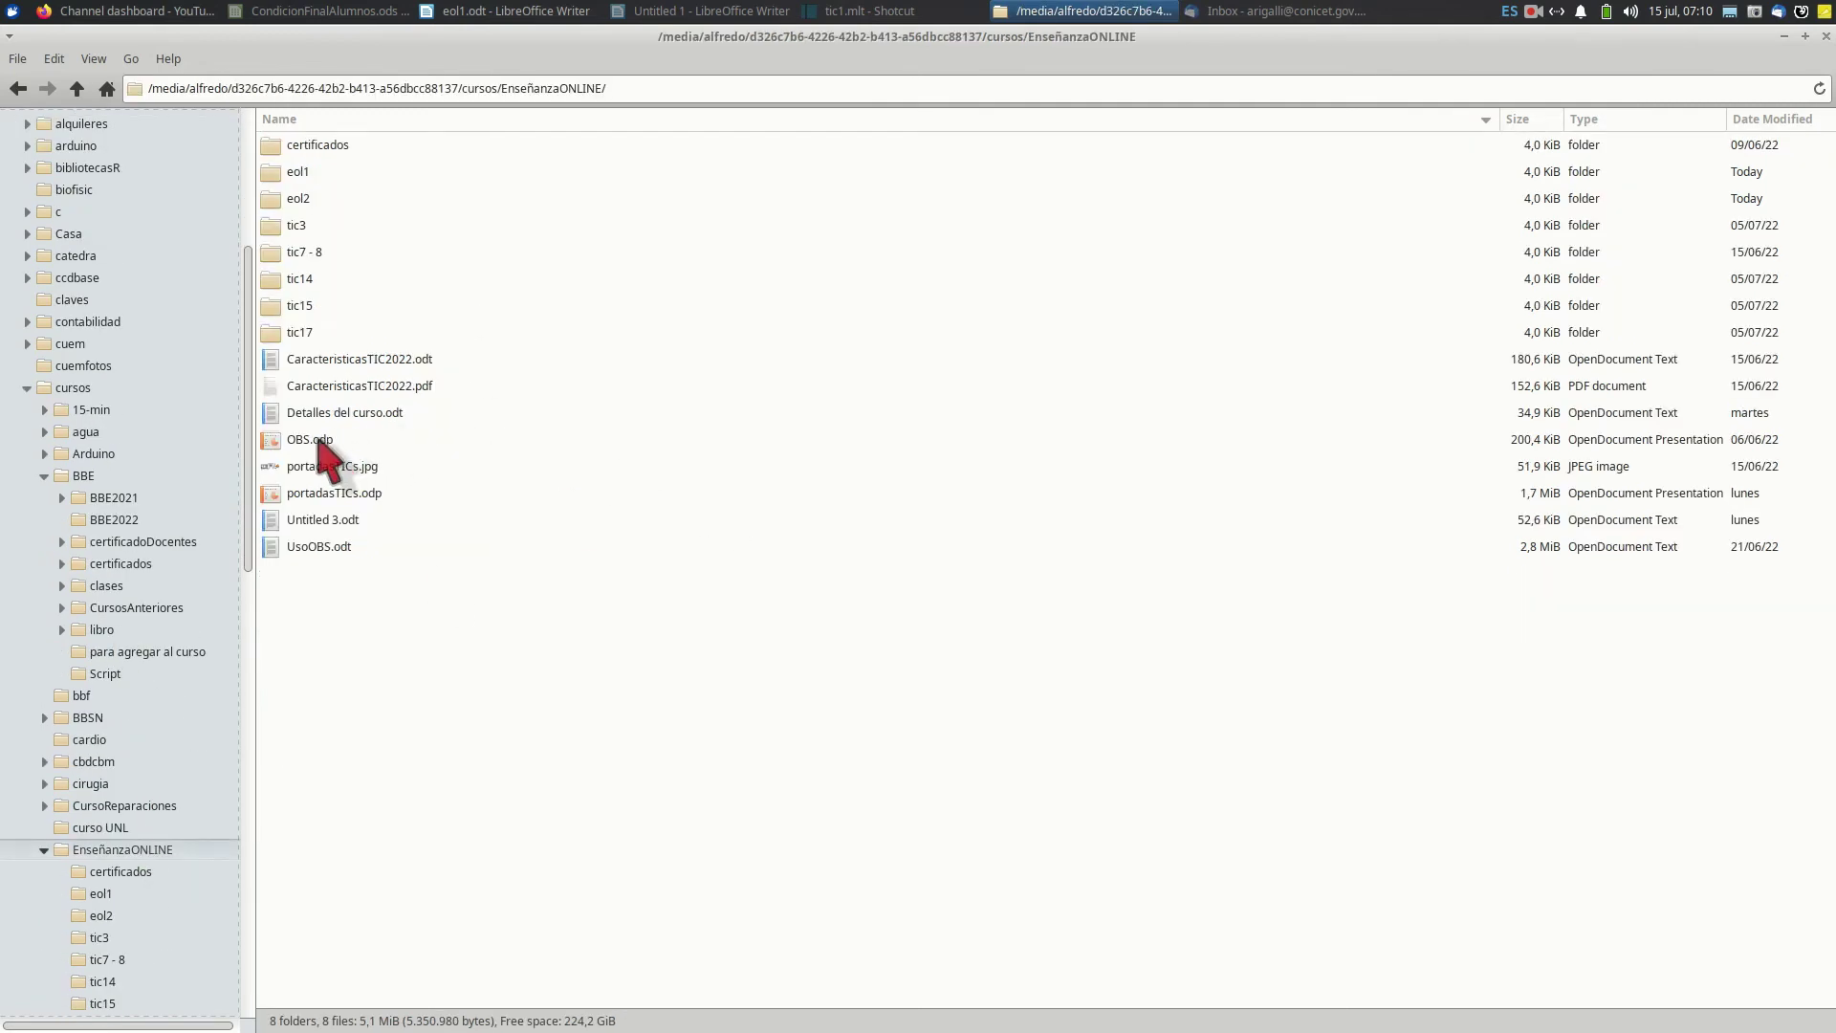
{"action": "left_click", "coordinate": [326, 496]}
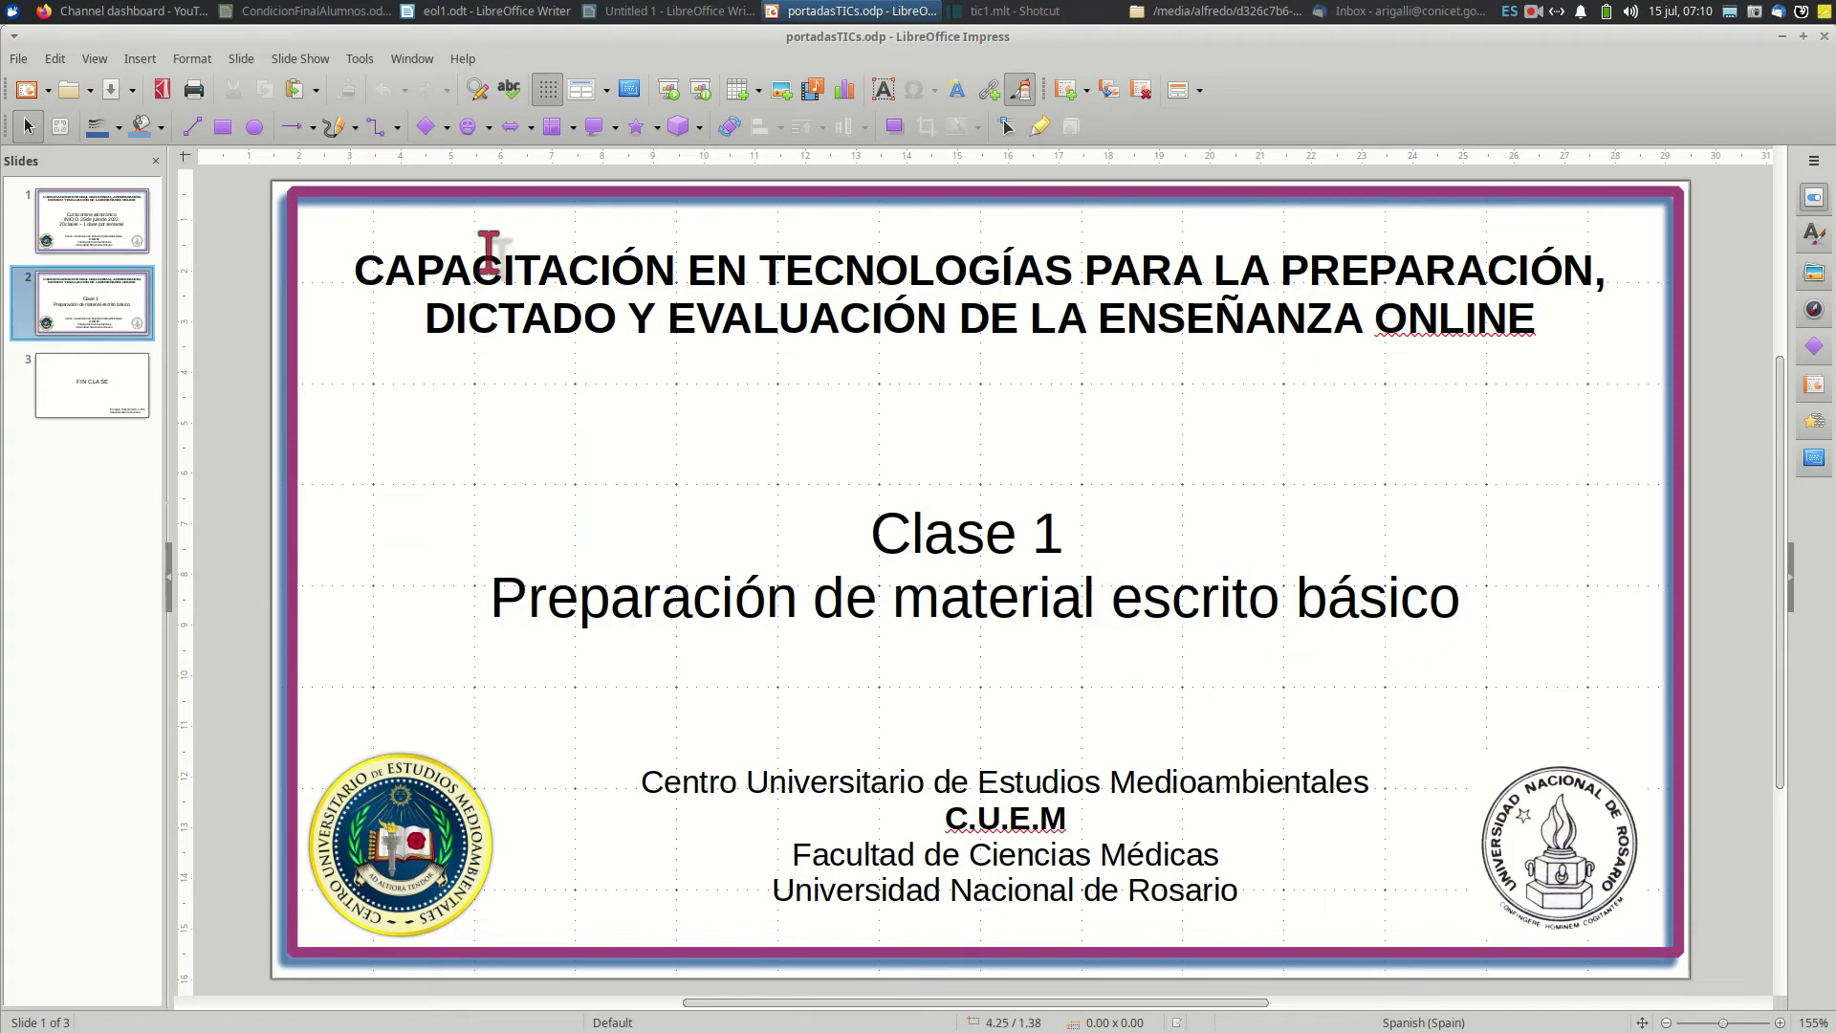
- Export the Clase 1 slide as a JPEG image, overwriting portadasTICs.jpg in the EnseñanzaONLINE folder and accepting the default JPG options
{"action": "left_click", "coordinate": [18, 59]}
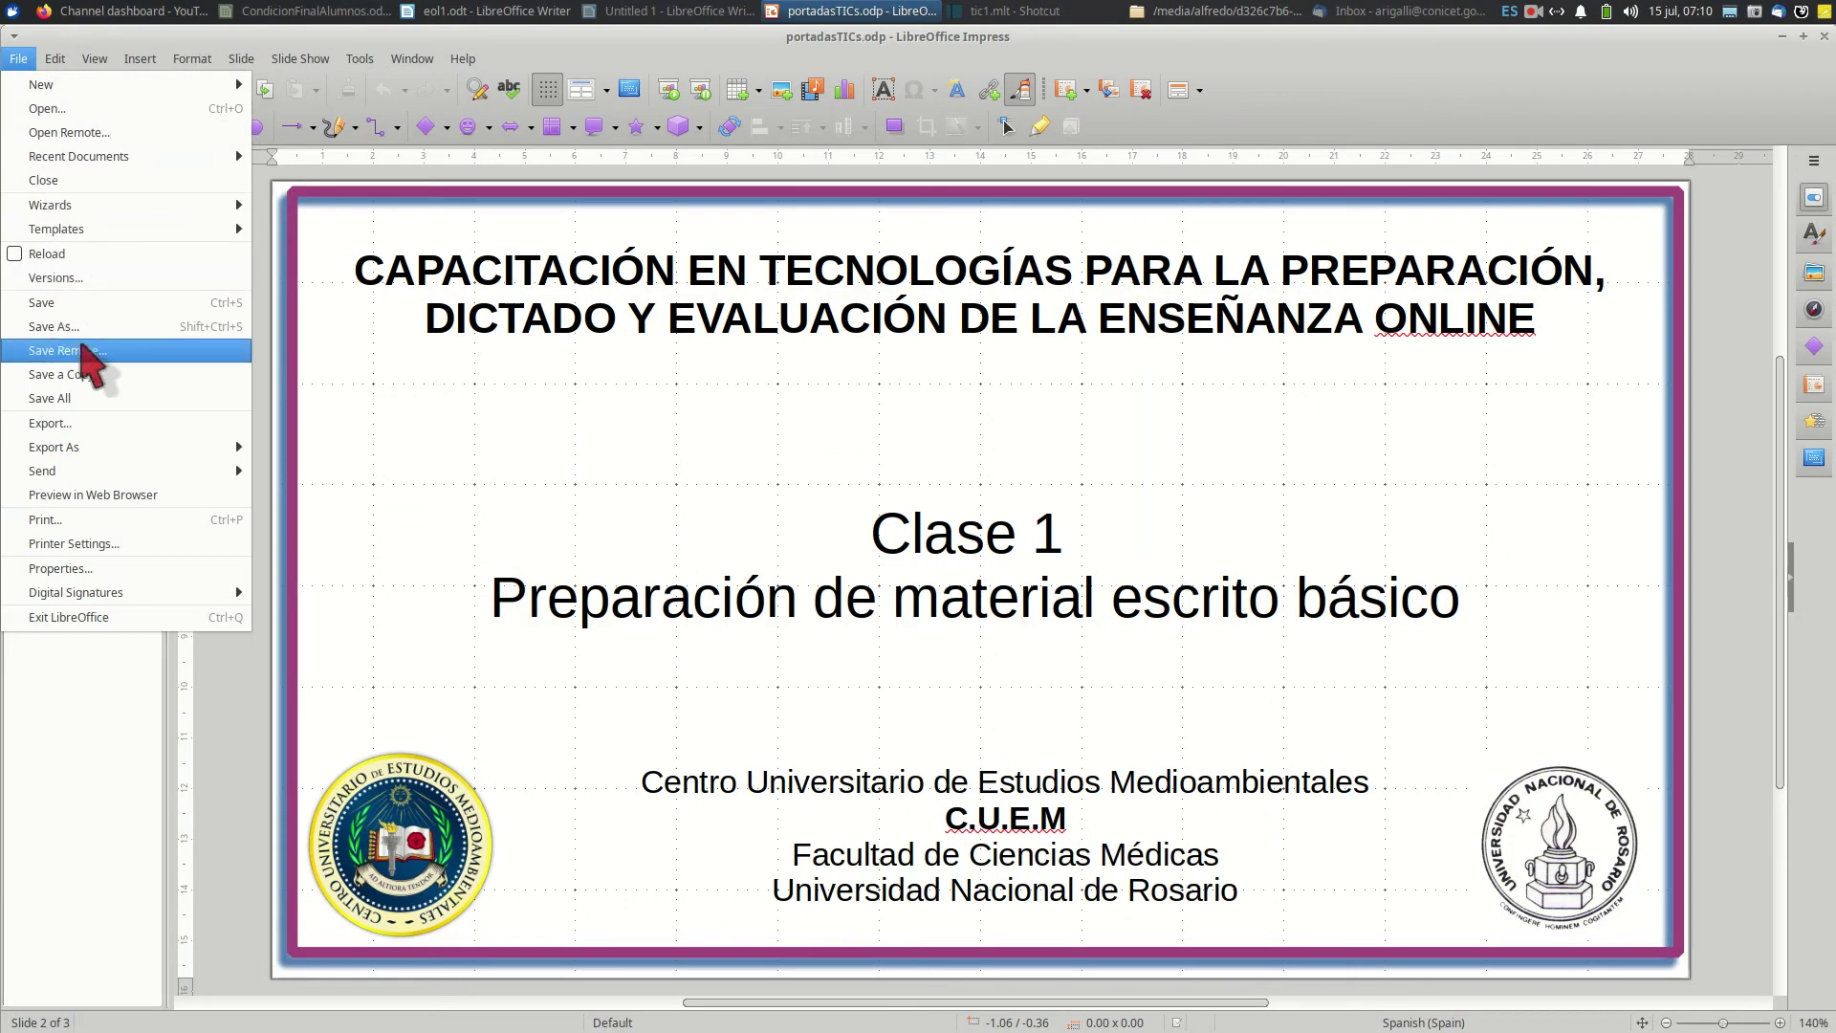
{"action": "left_click", "coordinate": [76, 430]}
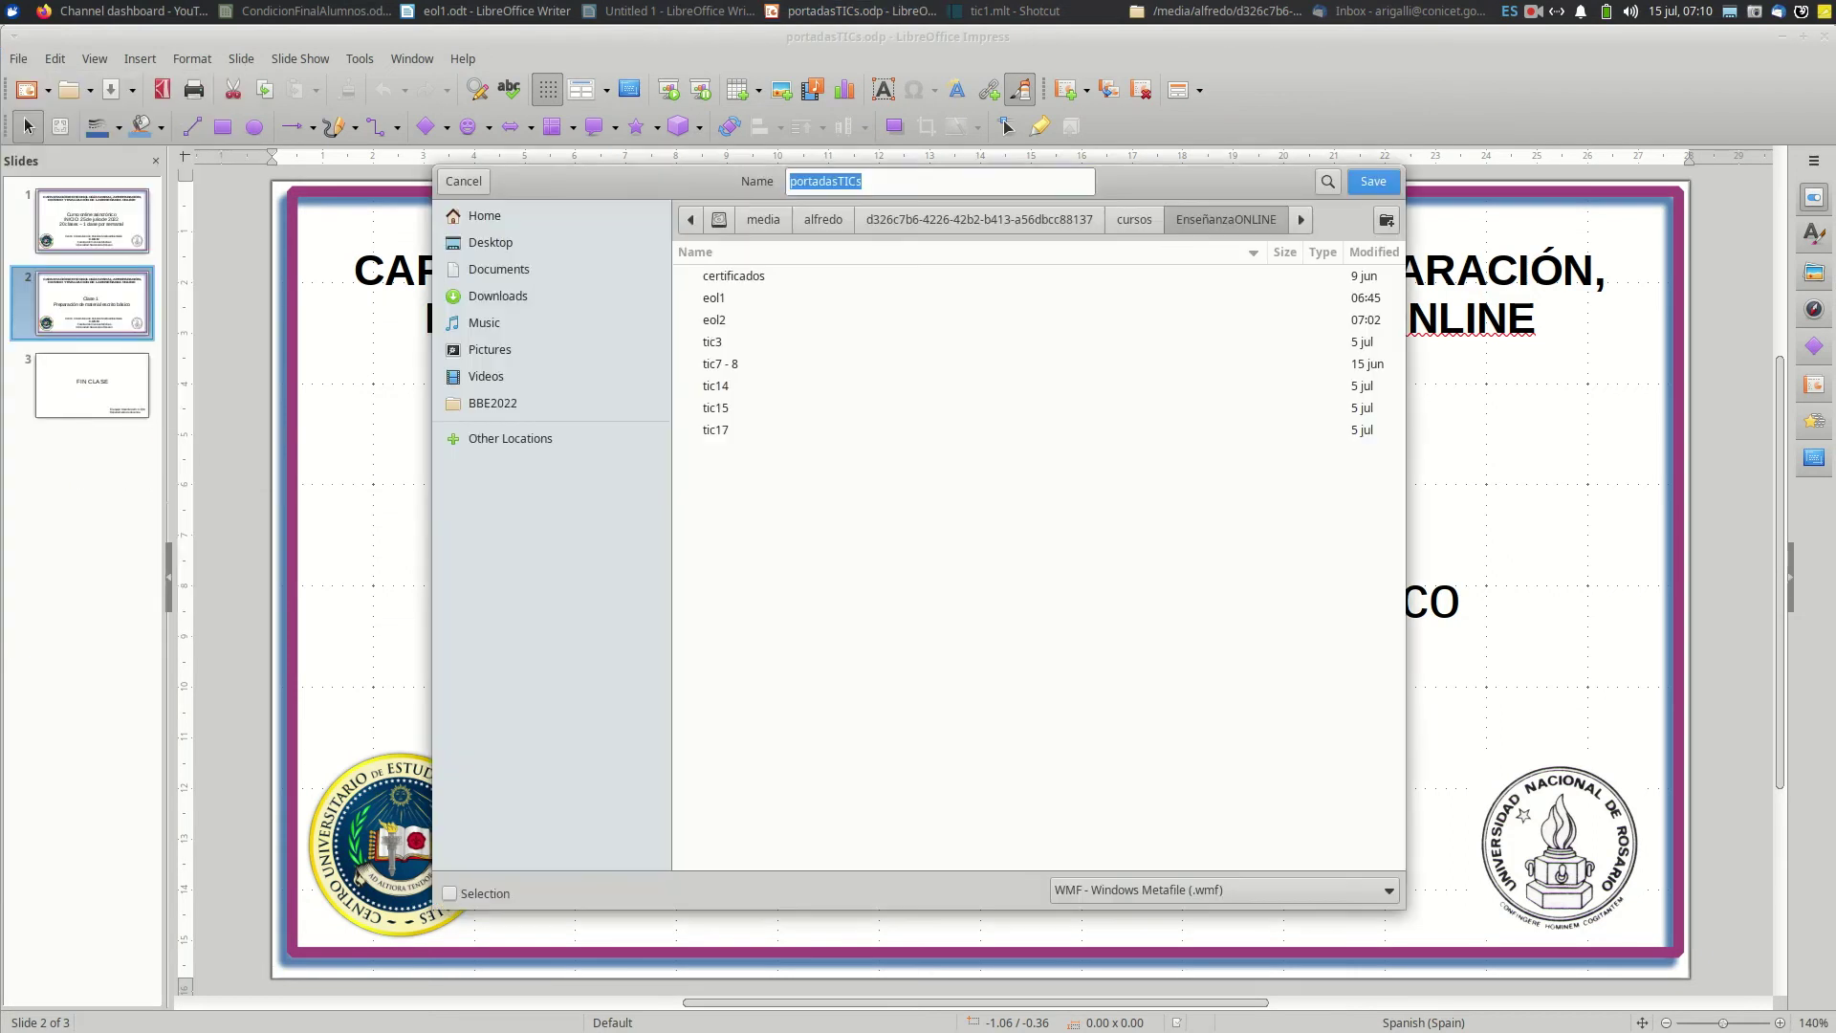
{"action": "left_click", "coordinate": [1210, 889]}
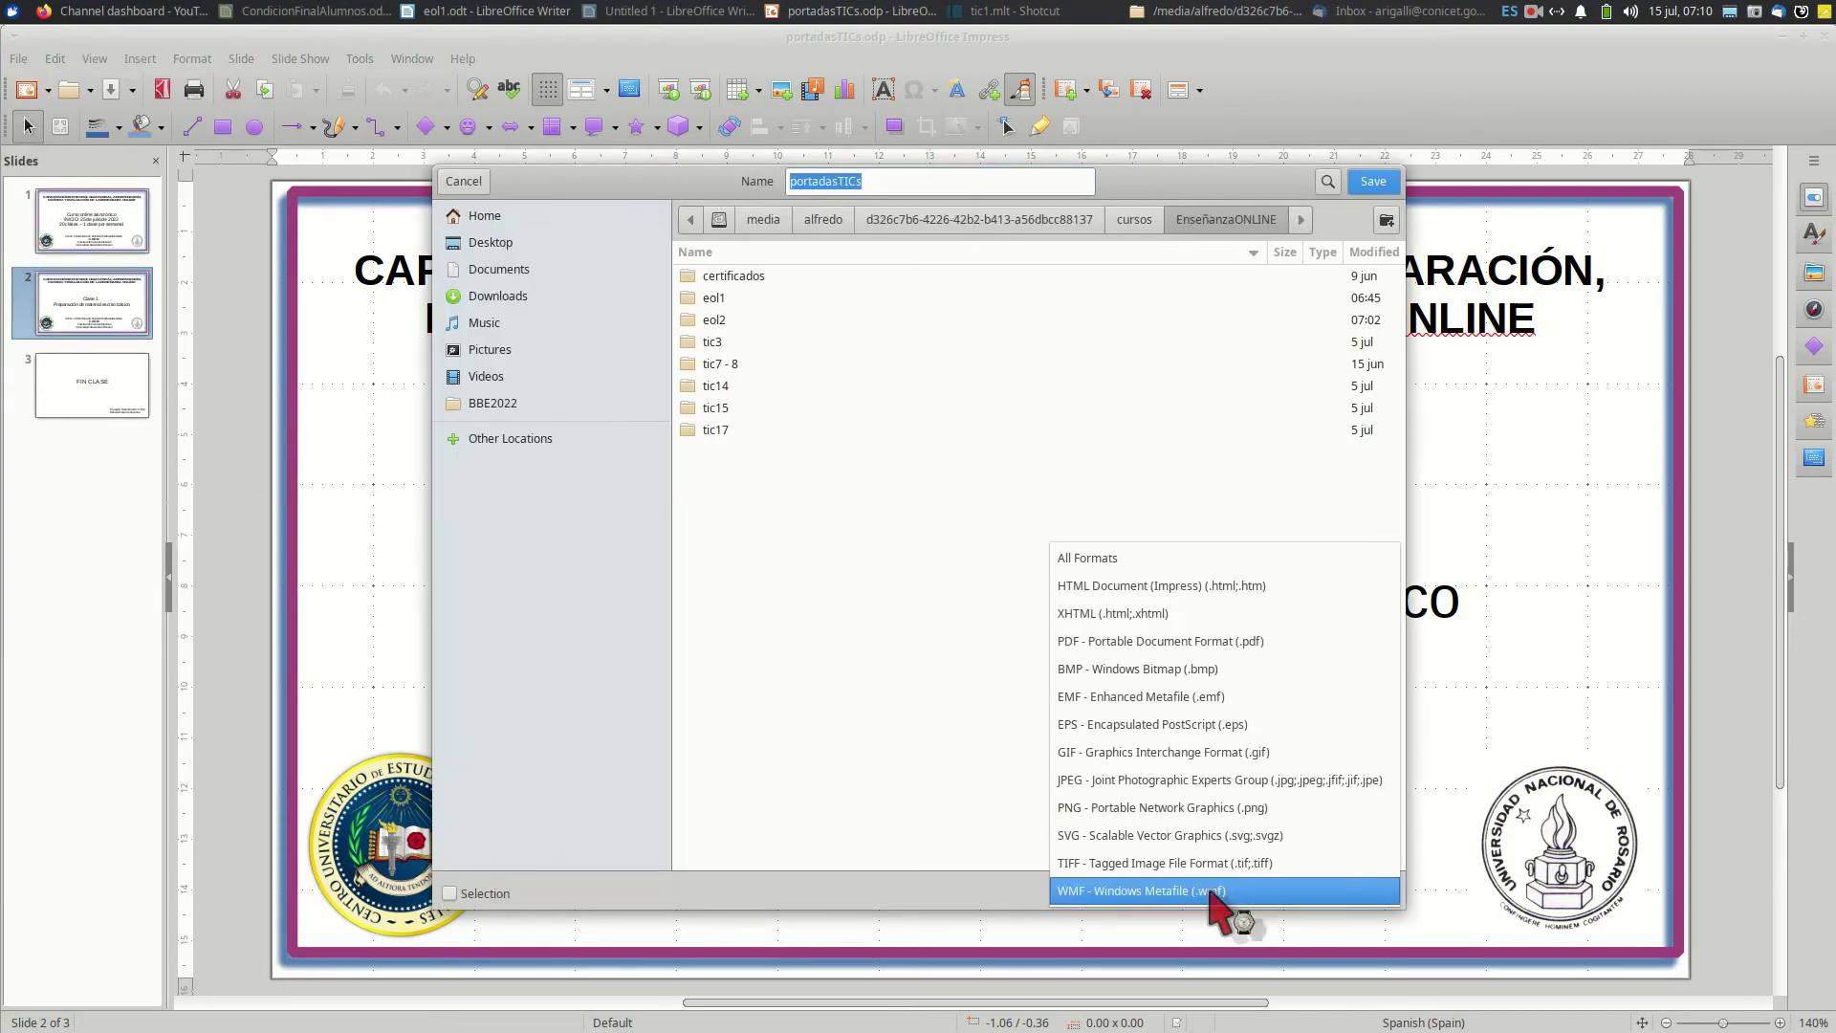
{"action": "left_click", "coordinate": [1243, 780]}
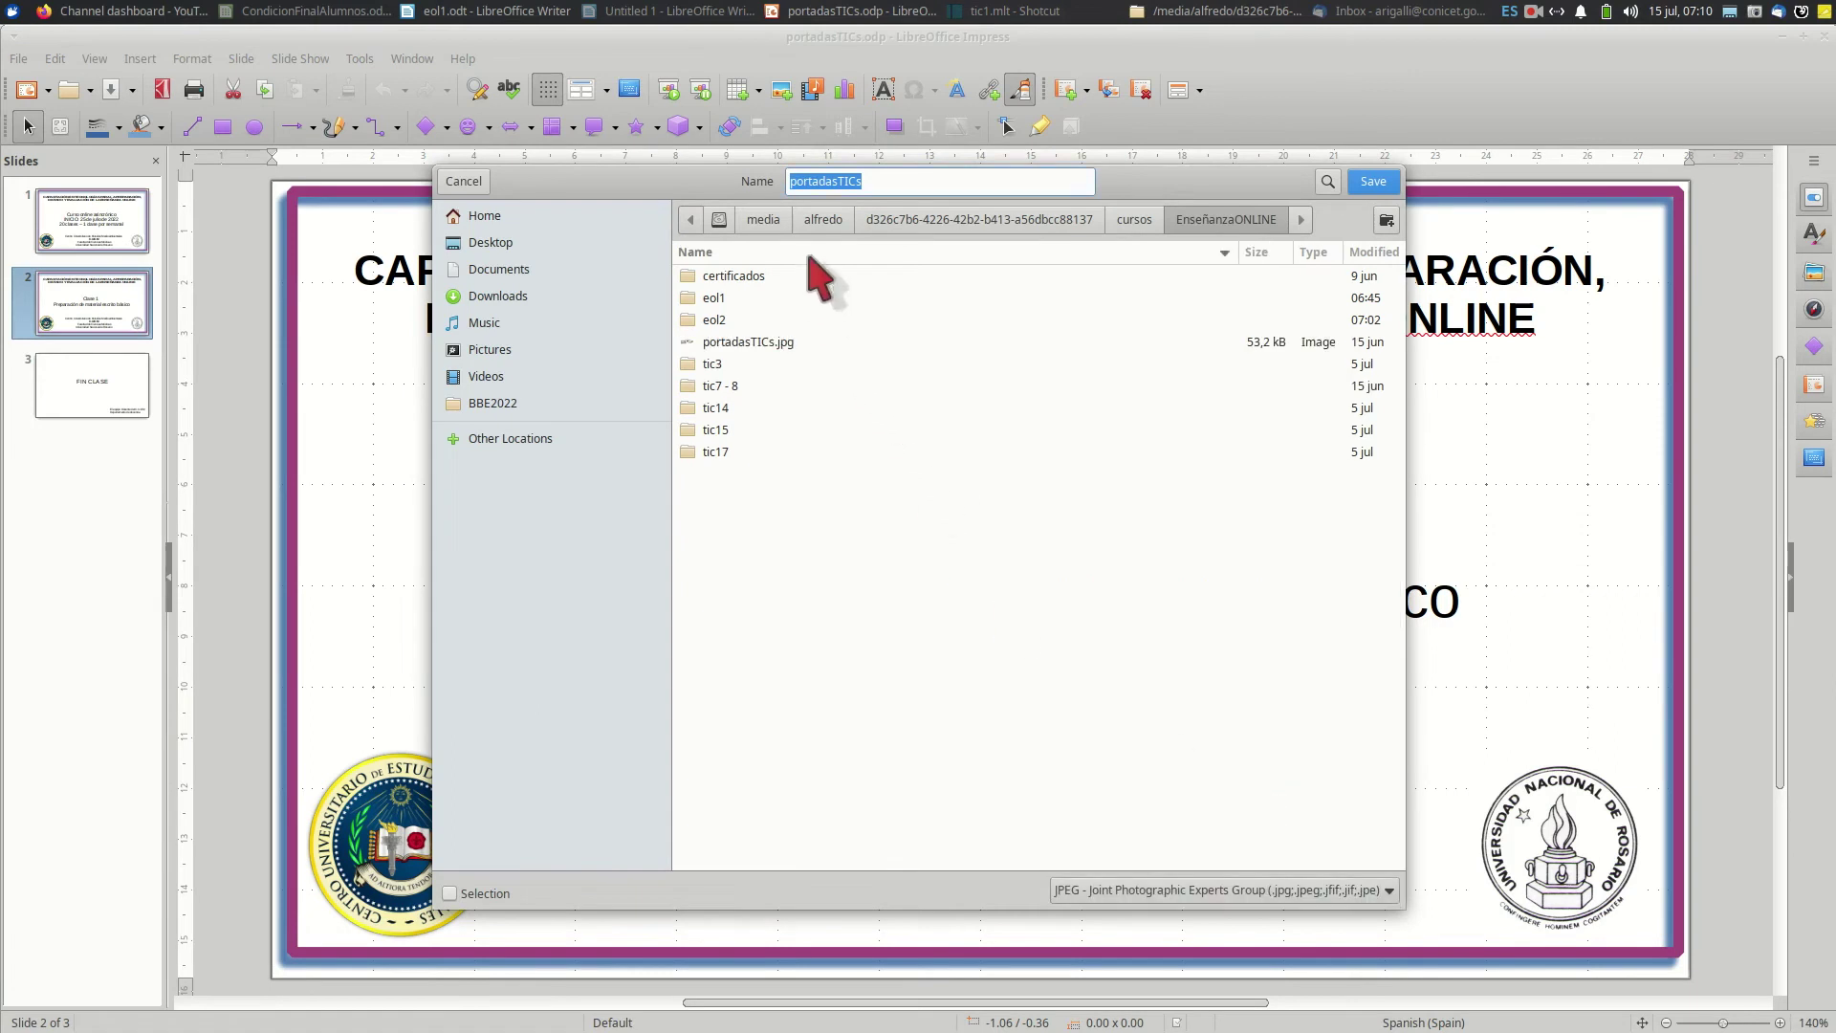
{"action": "left_click", "coordinate": [777, 342]}
{"action": "left_click", "coordinate": [1373, 181]}
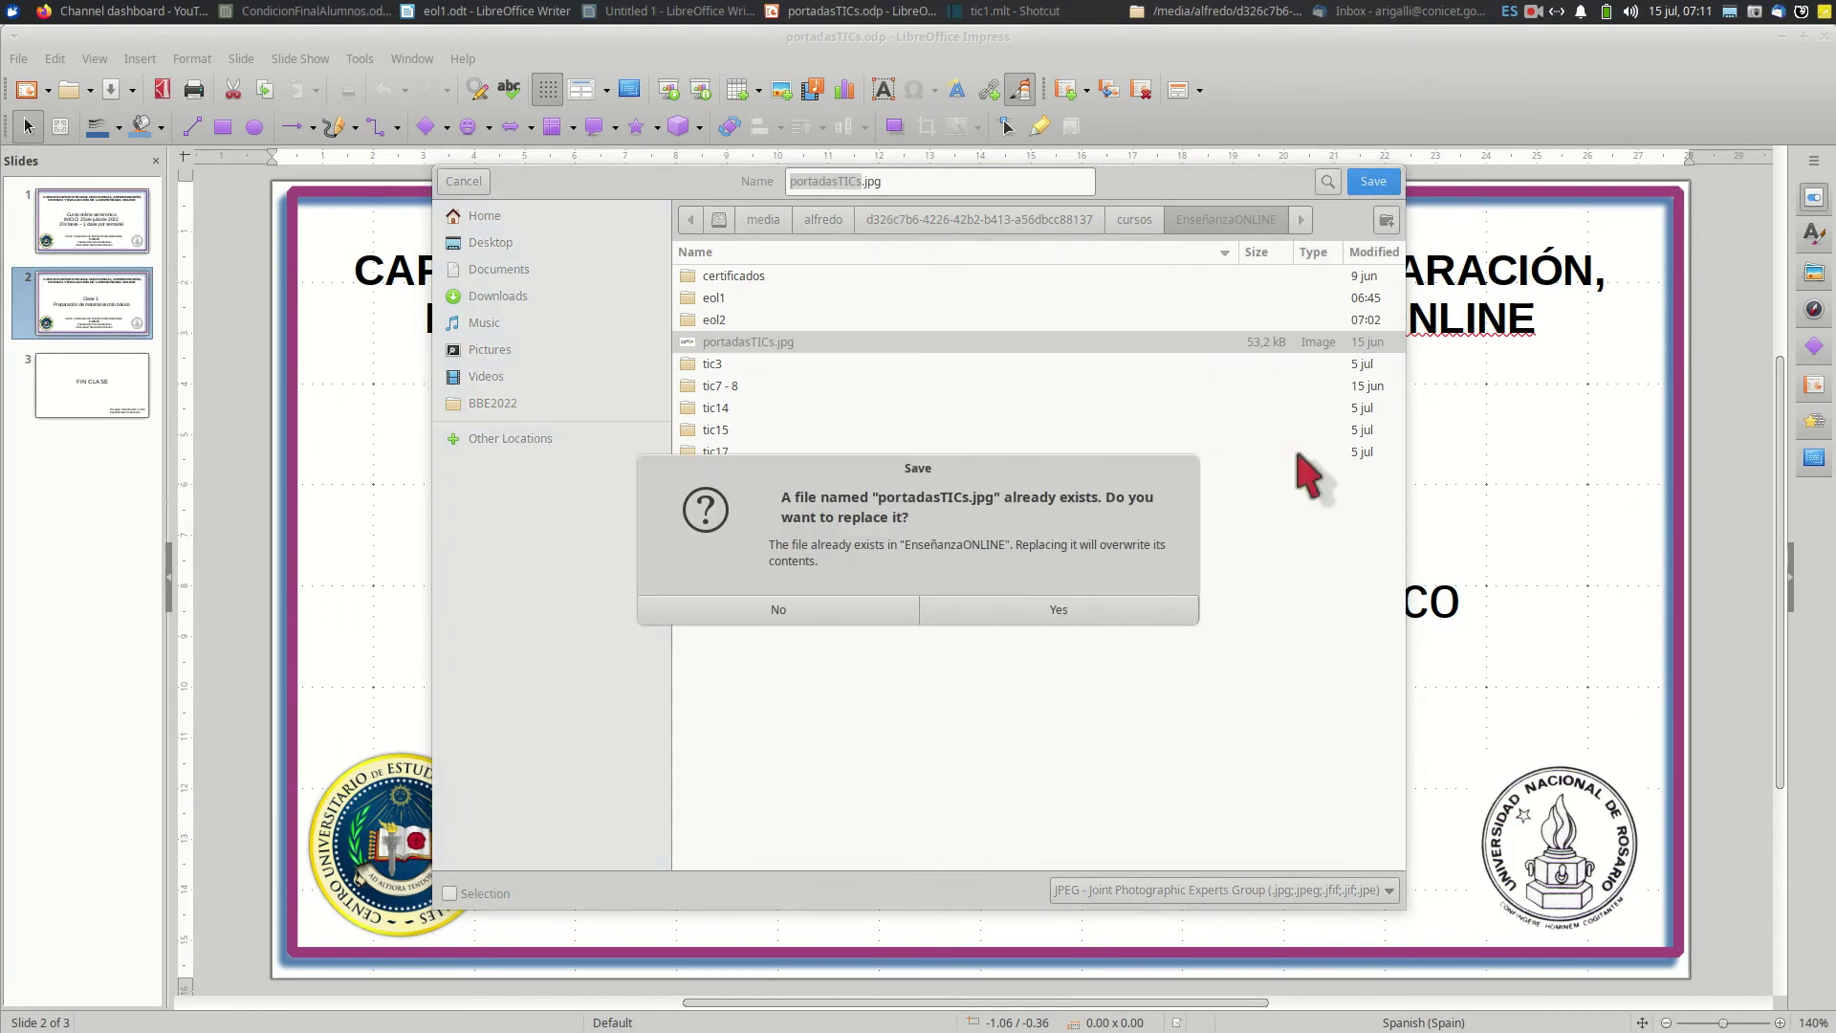
{"action": "left_click", "coordinate": [1139, 615]}
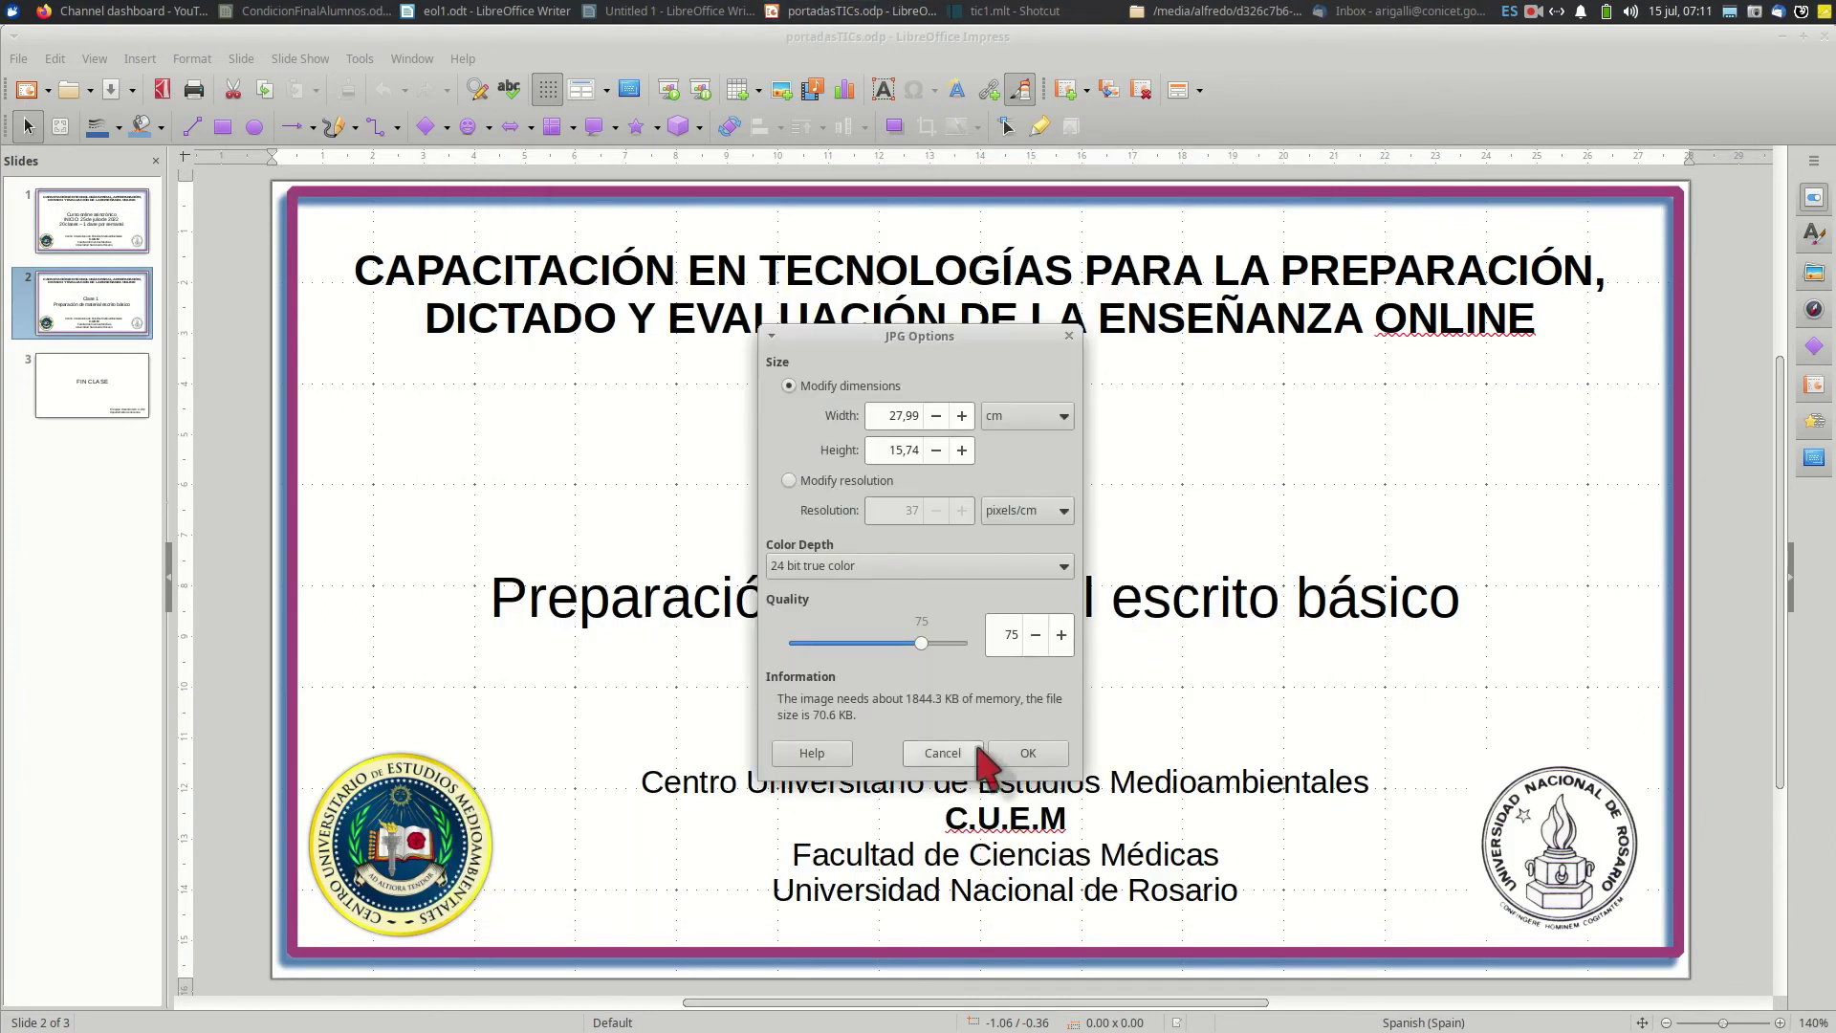
{"action": "left_click", "coordinate": [1016, 755]}
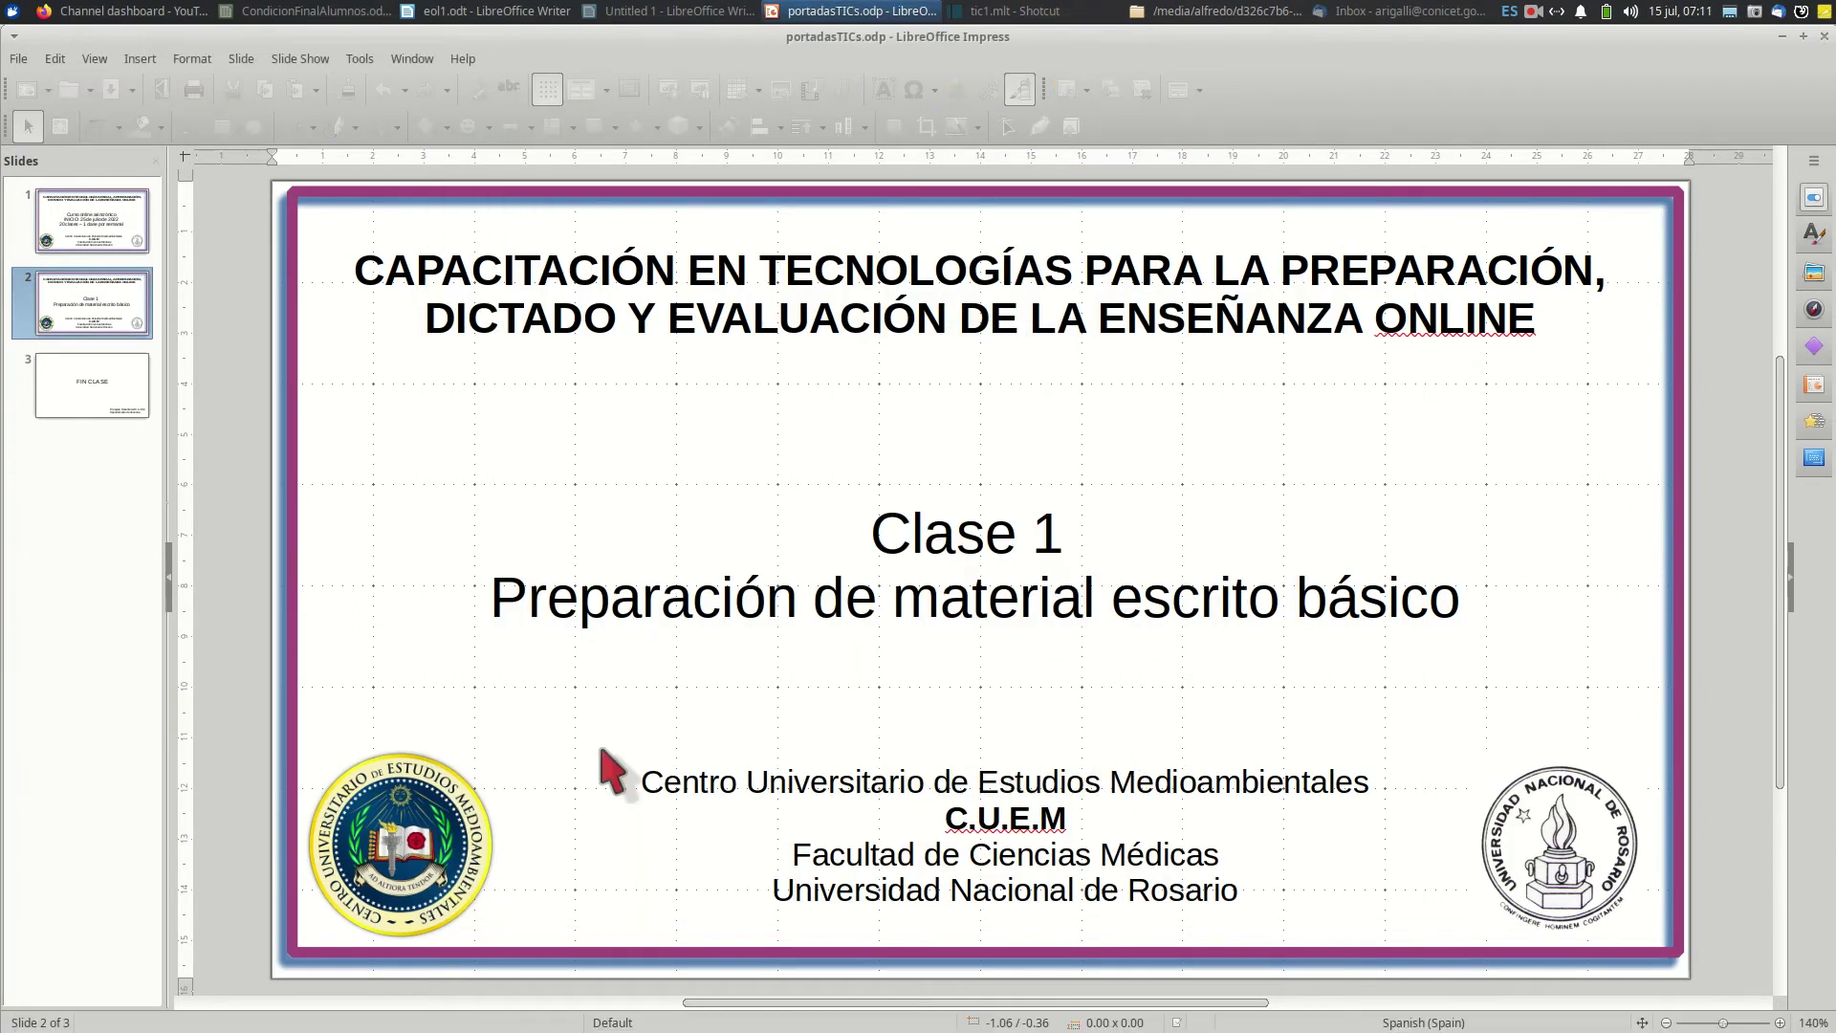
- Return to YouTube Studio in Firefox and upload portadasTICs.jpg from cursos/EnseñanzaONLINE as the video's thumbnail
{"action": "key", "text": "alt+Tab"}
{"action": "key", "text": "alt+Tab"}
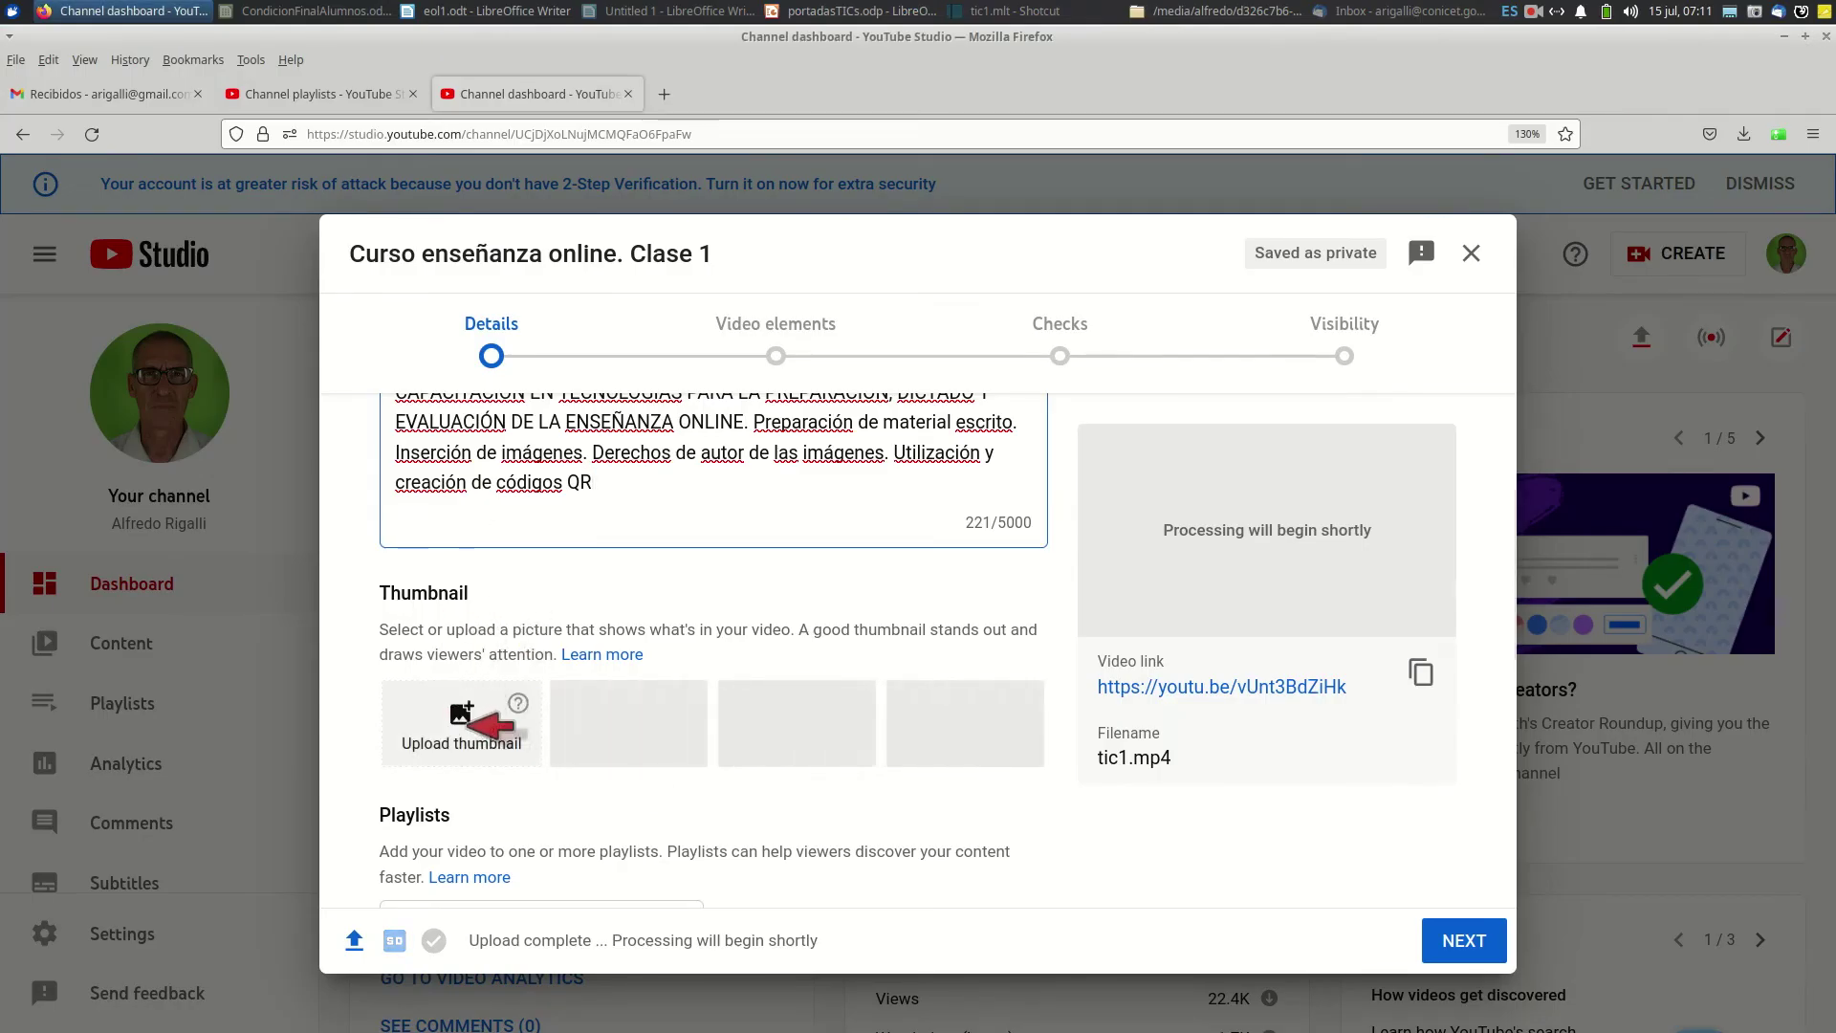
{"action": "left_click", "coordinate": [489, 728]}
{"action": "left_click", "coordinate": [524, 418]}
{"action": "left_click", "coordinate": [761, 277]}
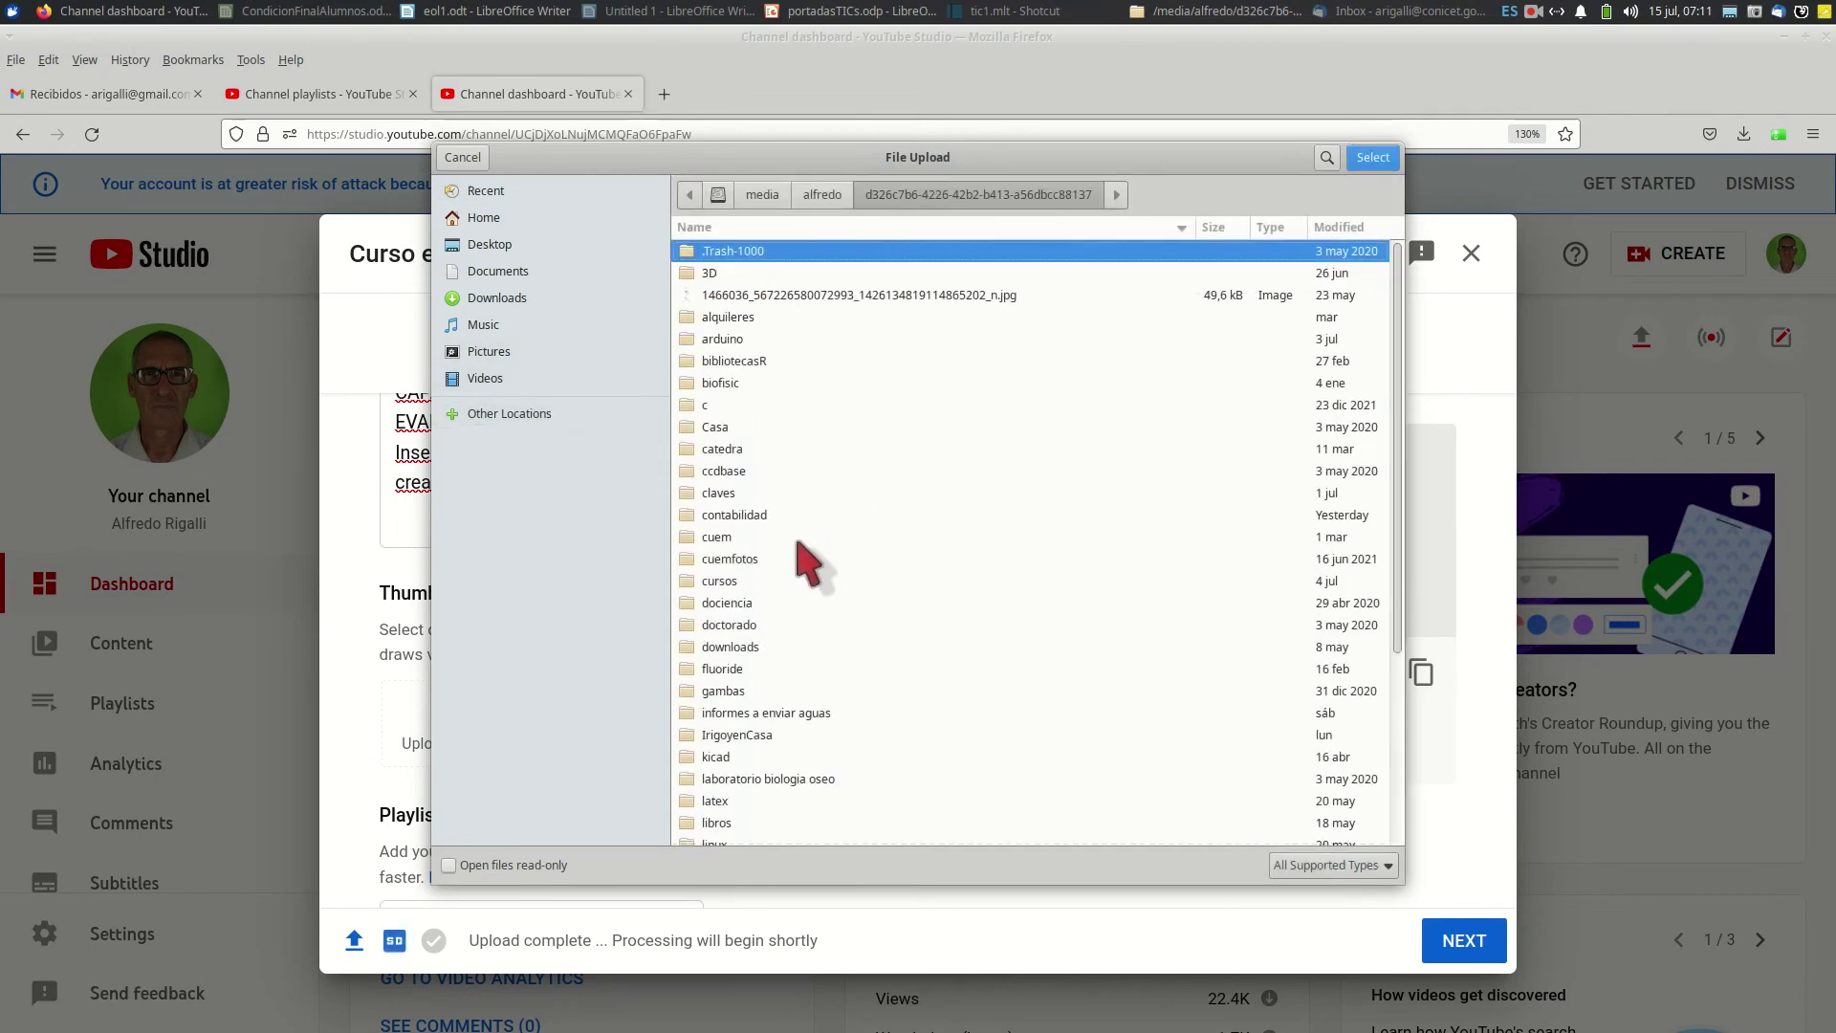
{"action": "double_click", "coordinate": [739, 580]}
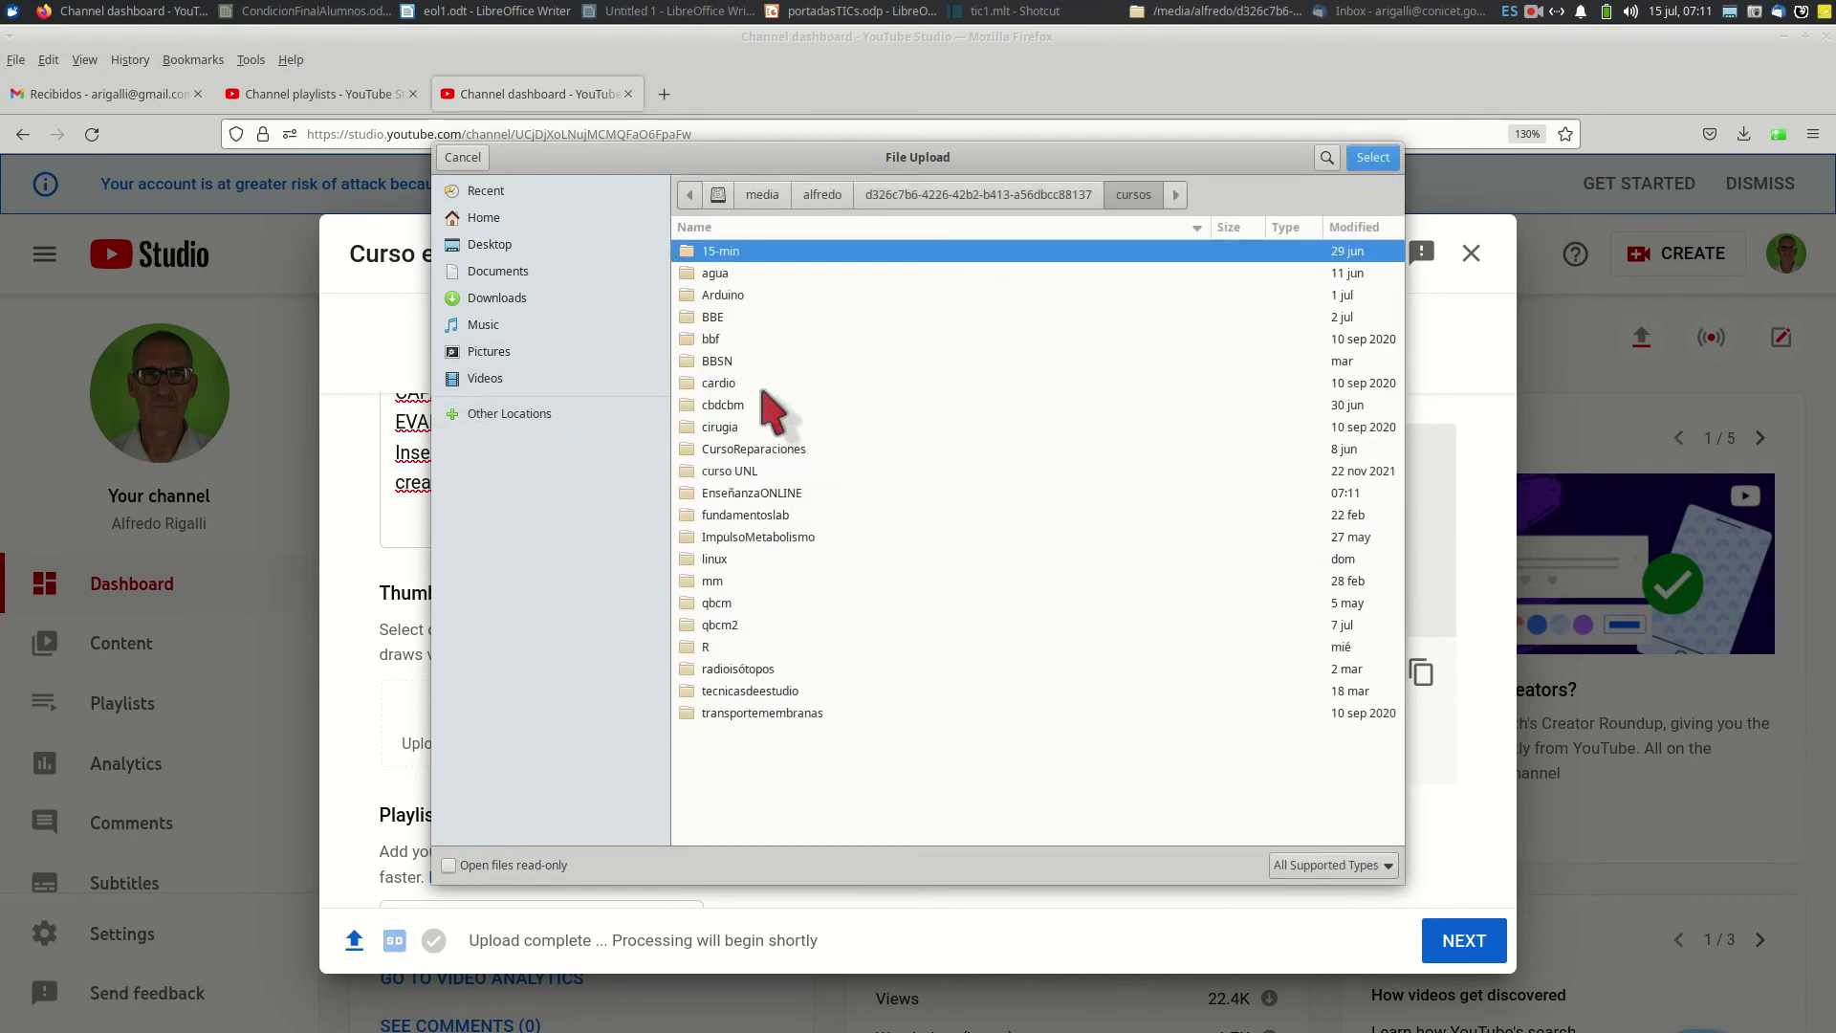
{"action": "double_click", "coordinate": [794, 492]}
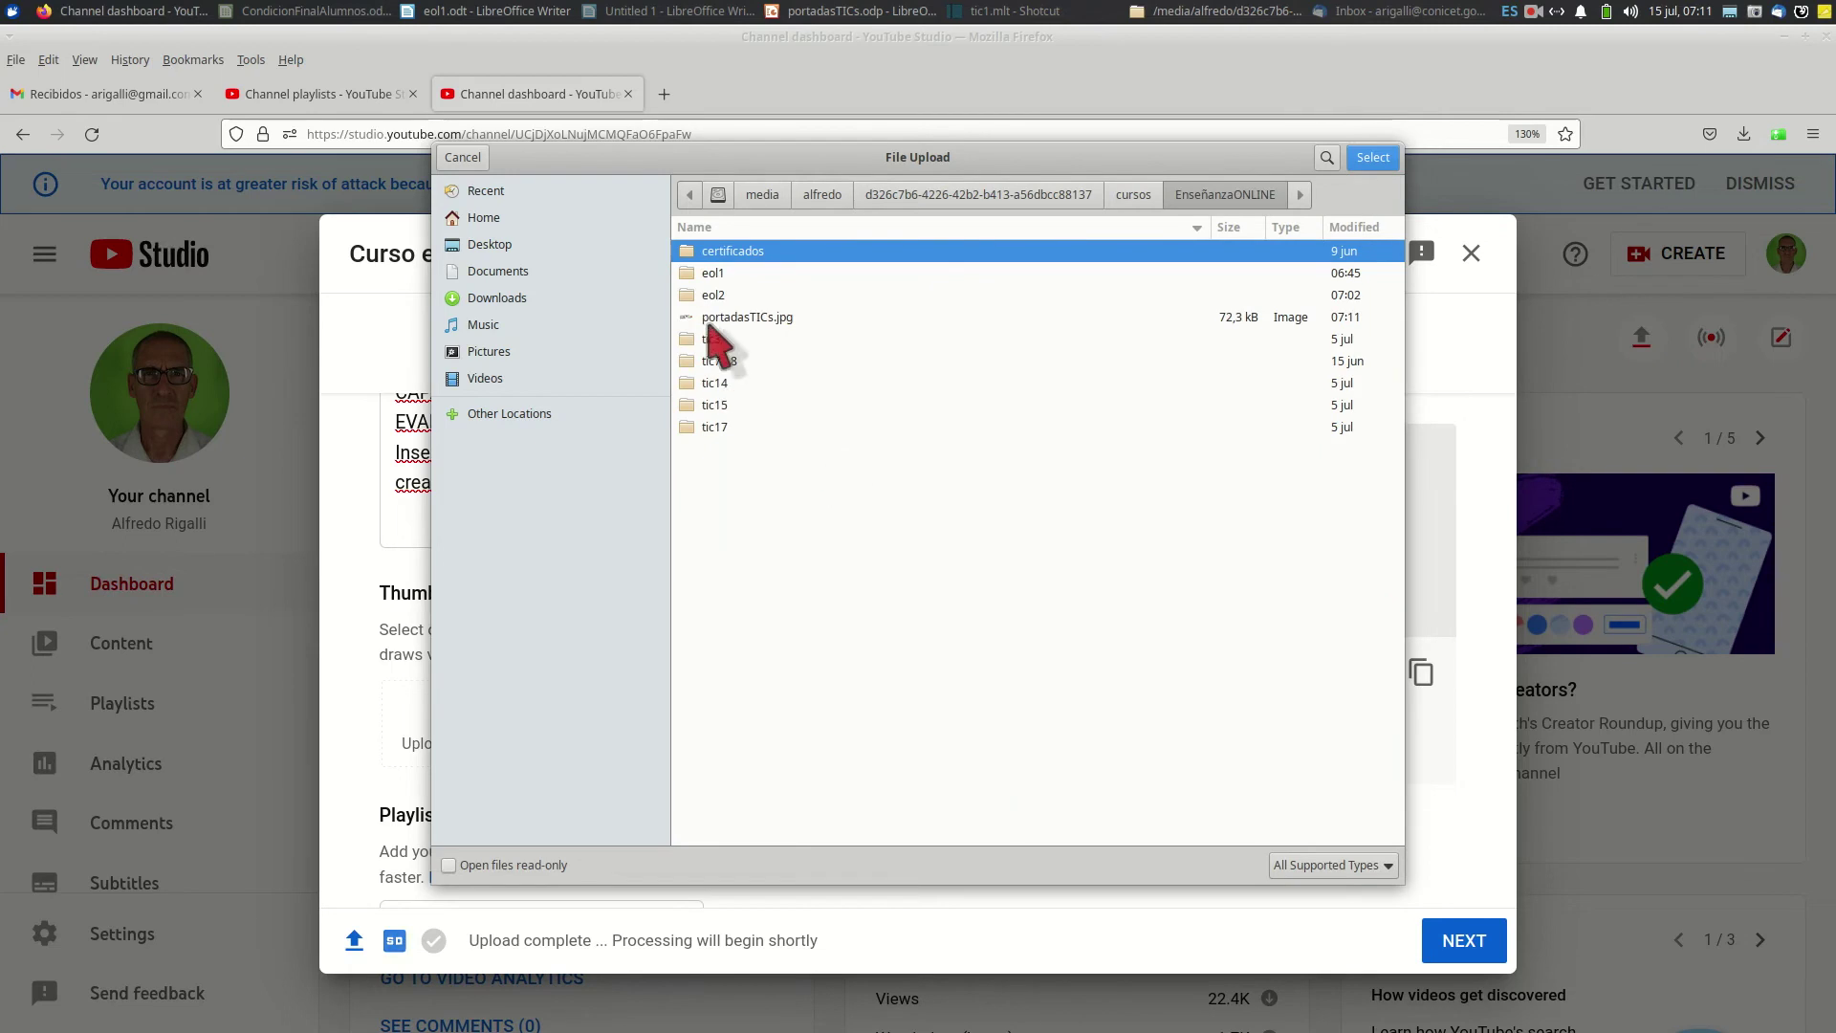
{"action": "left_click", "coordinate": [754, 317]}
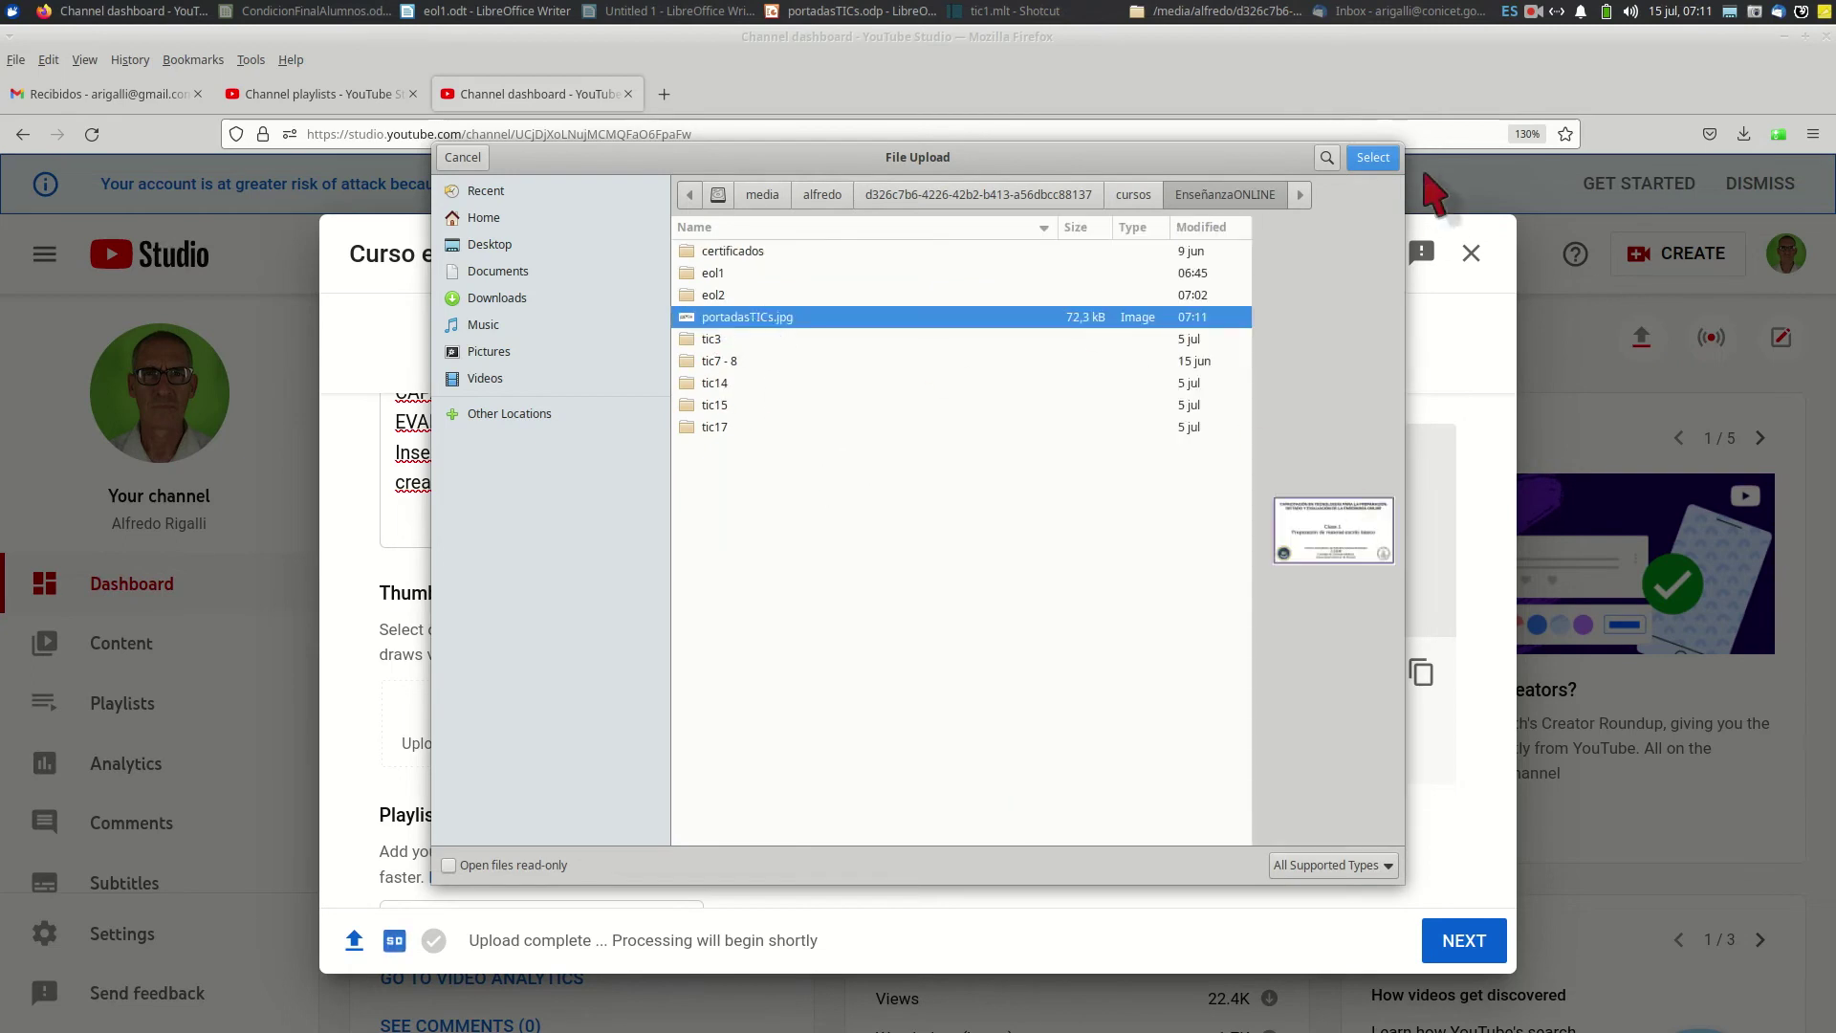
{"action": "left_click", "coordinate": [1374, 157]}
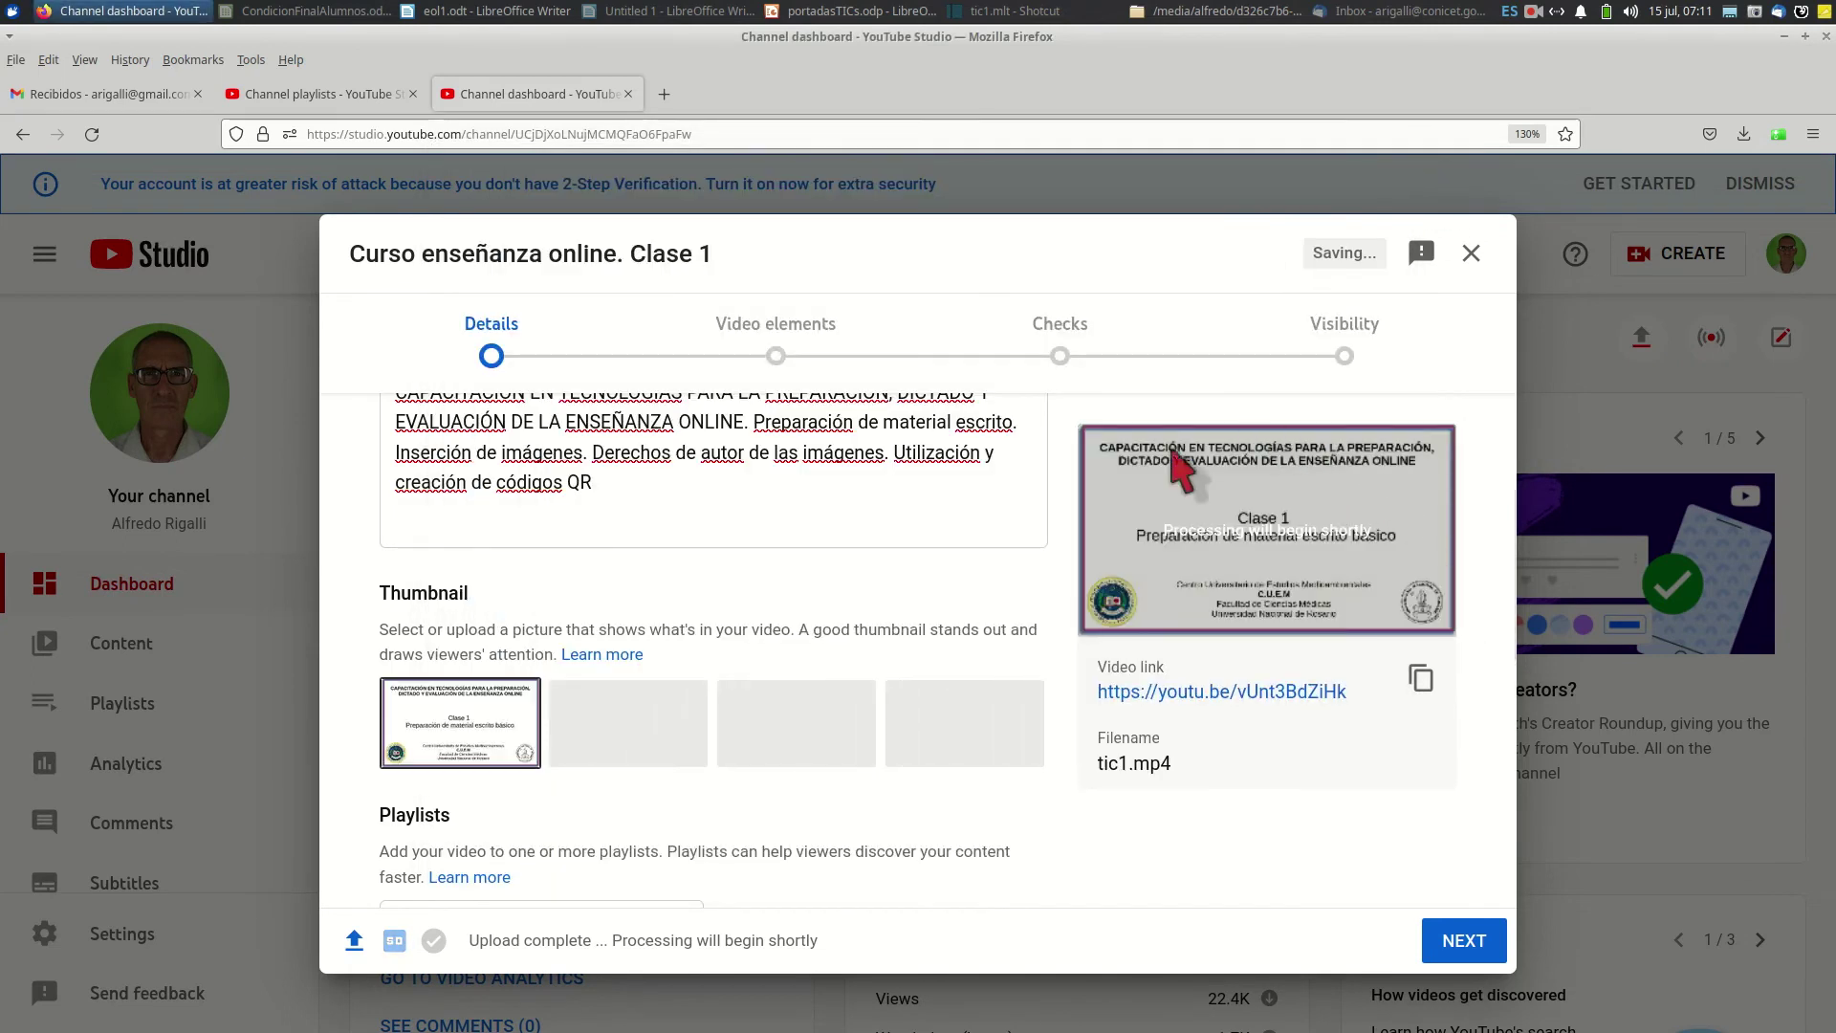
- Create a new public playlist titled "Enseñanza Online" from the video's playlist selection
{"action": "scroll", "coordinate": [563, 440], "scroll_direction": "up", "scroll_amount": 3}
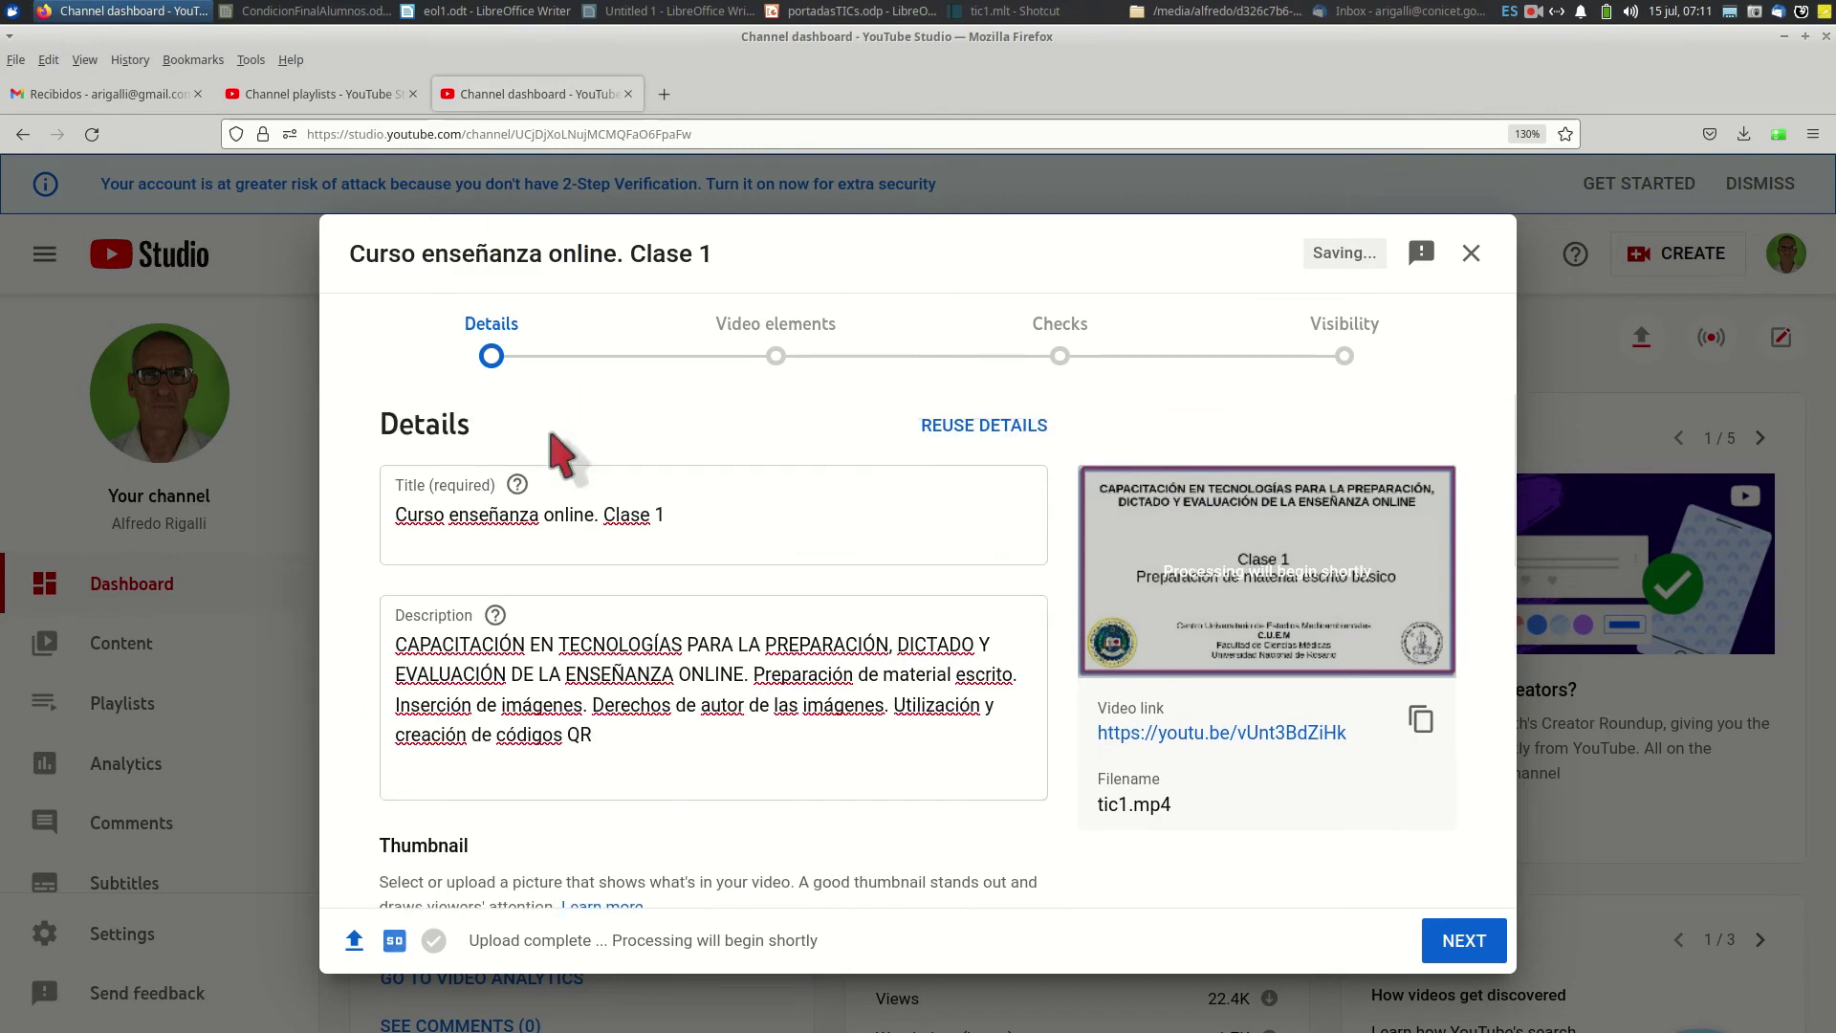
{"action": "scroll", "coordinate": [550, 468], "scroll_direction": "down", "scroll_amount": 1}
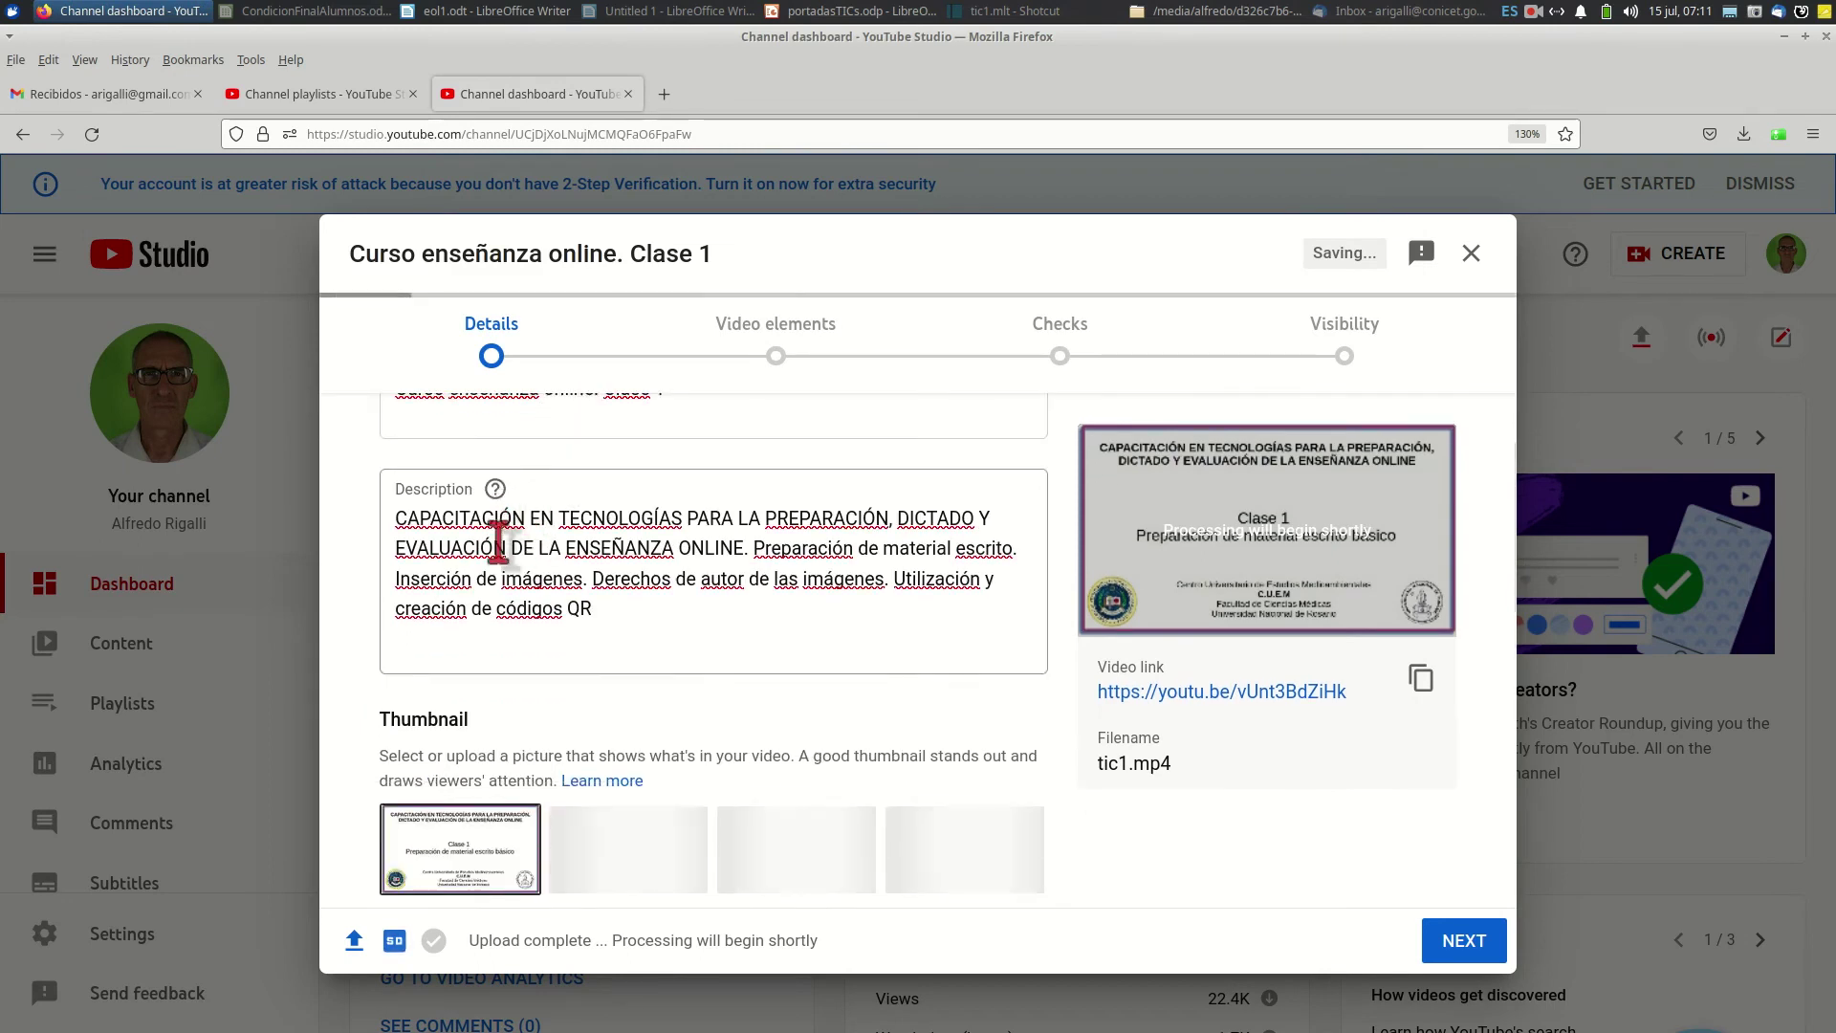
{"action": "scroll", "coordinate": [501, 500], "scroll_direction": "down", "scroll_amount": 3}
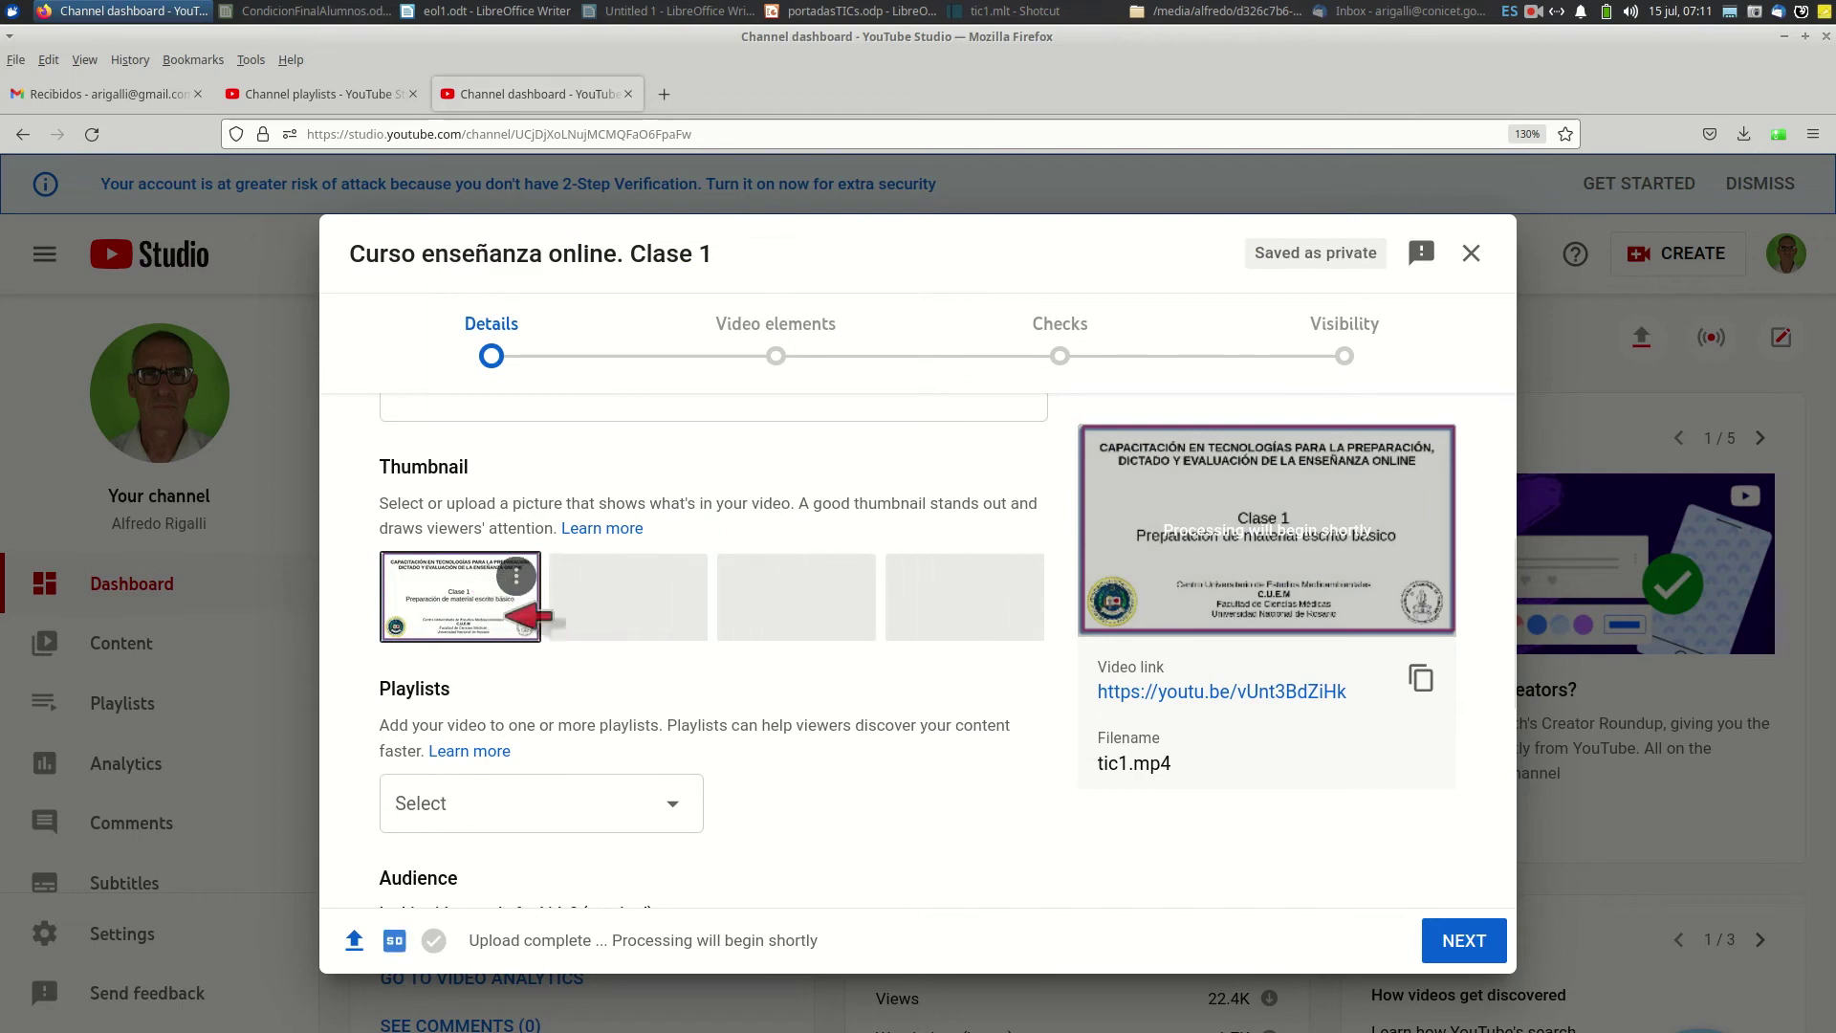
{"action": "scroll", "coordinate": [599, 677], "scroll_direction": "down", "scroll_amount": 2}
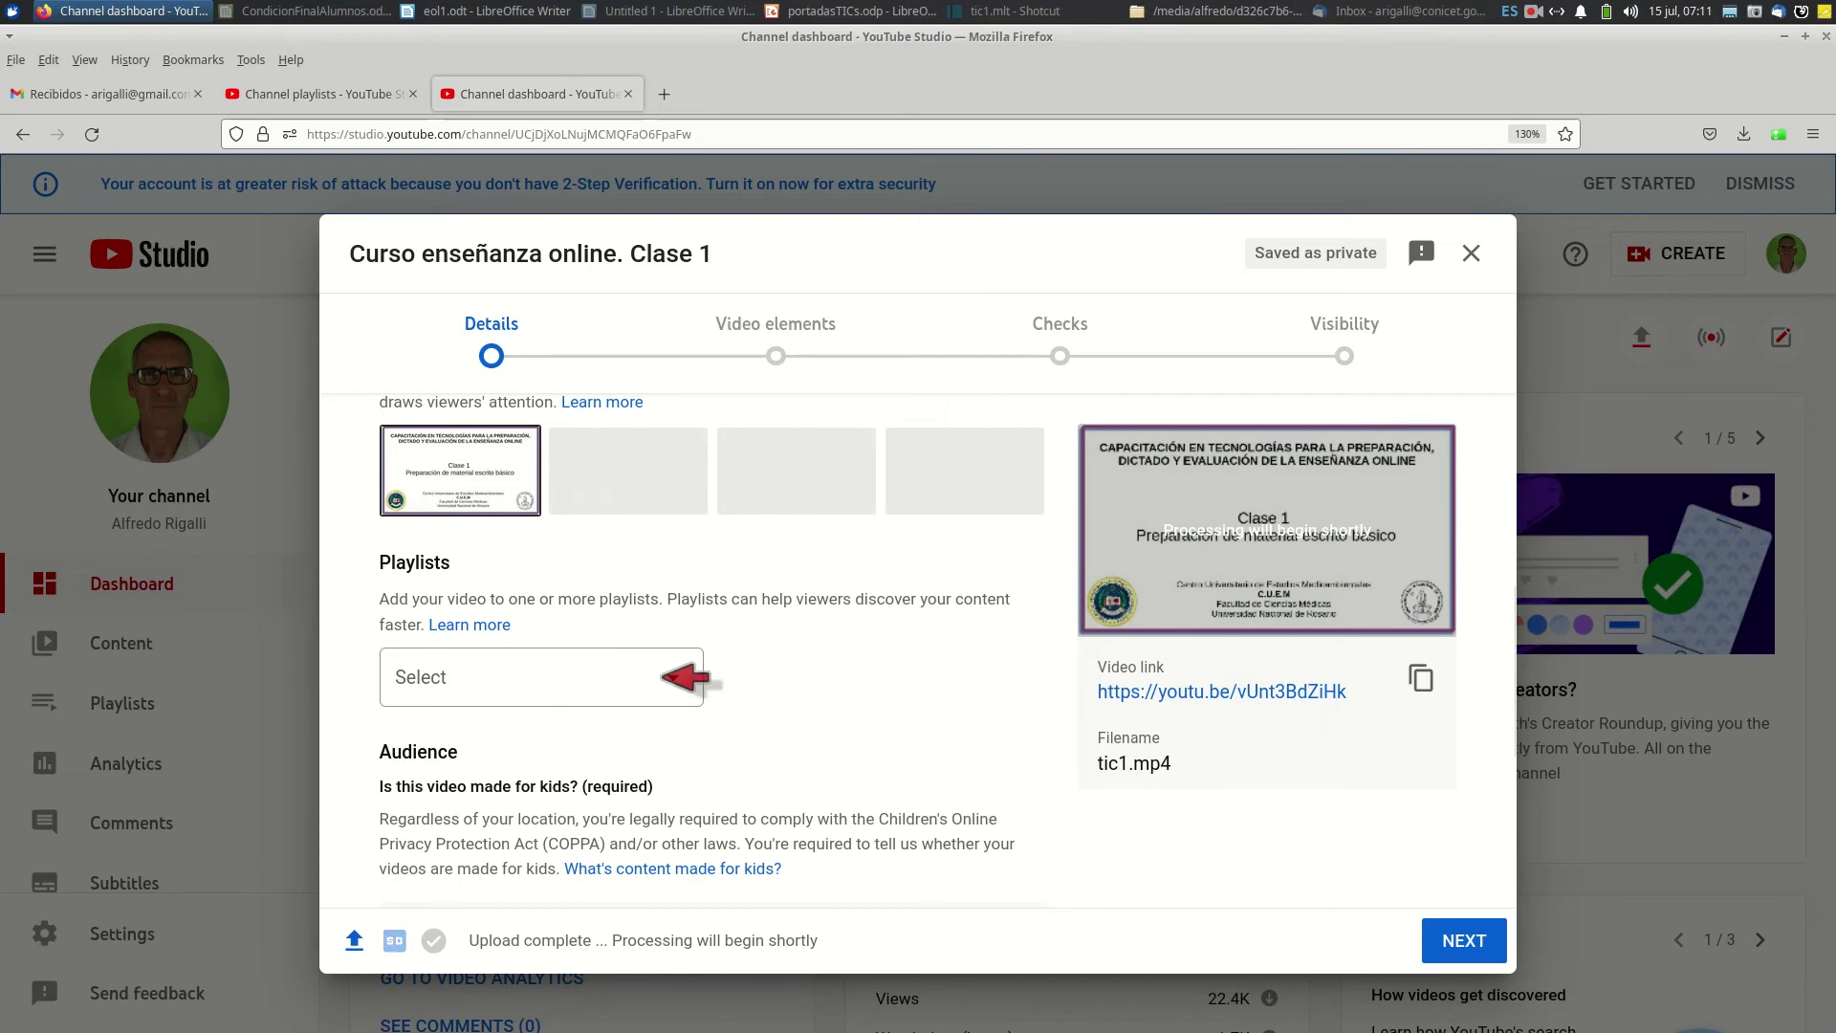
{"action": "left_click", "coordinate": [564, 679]}
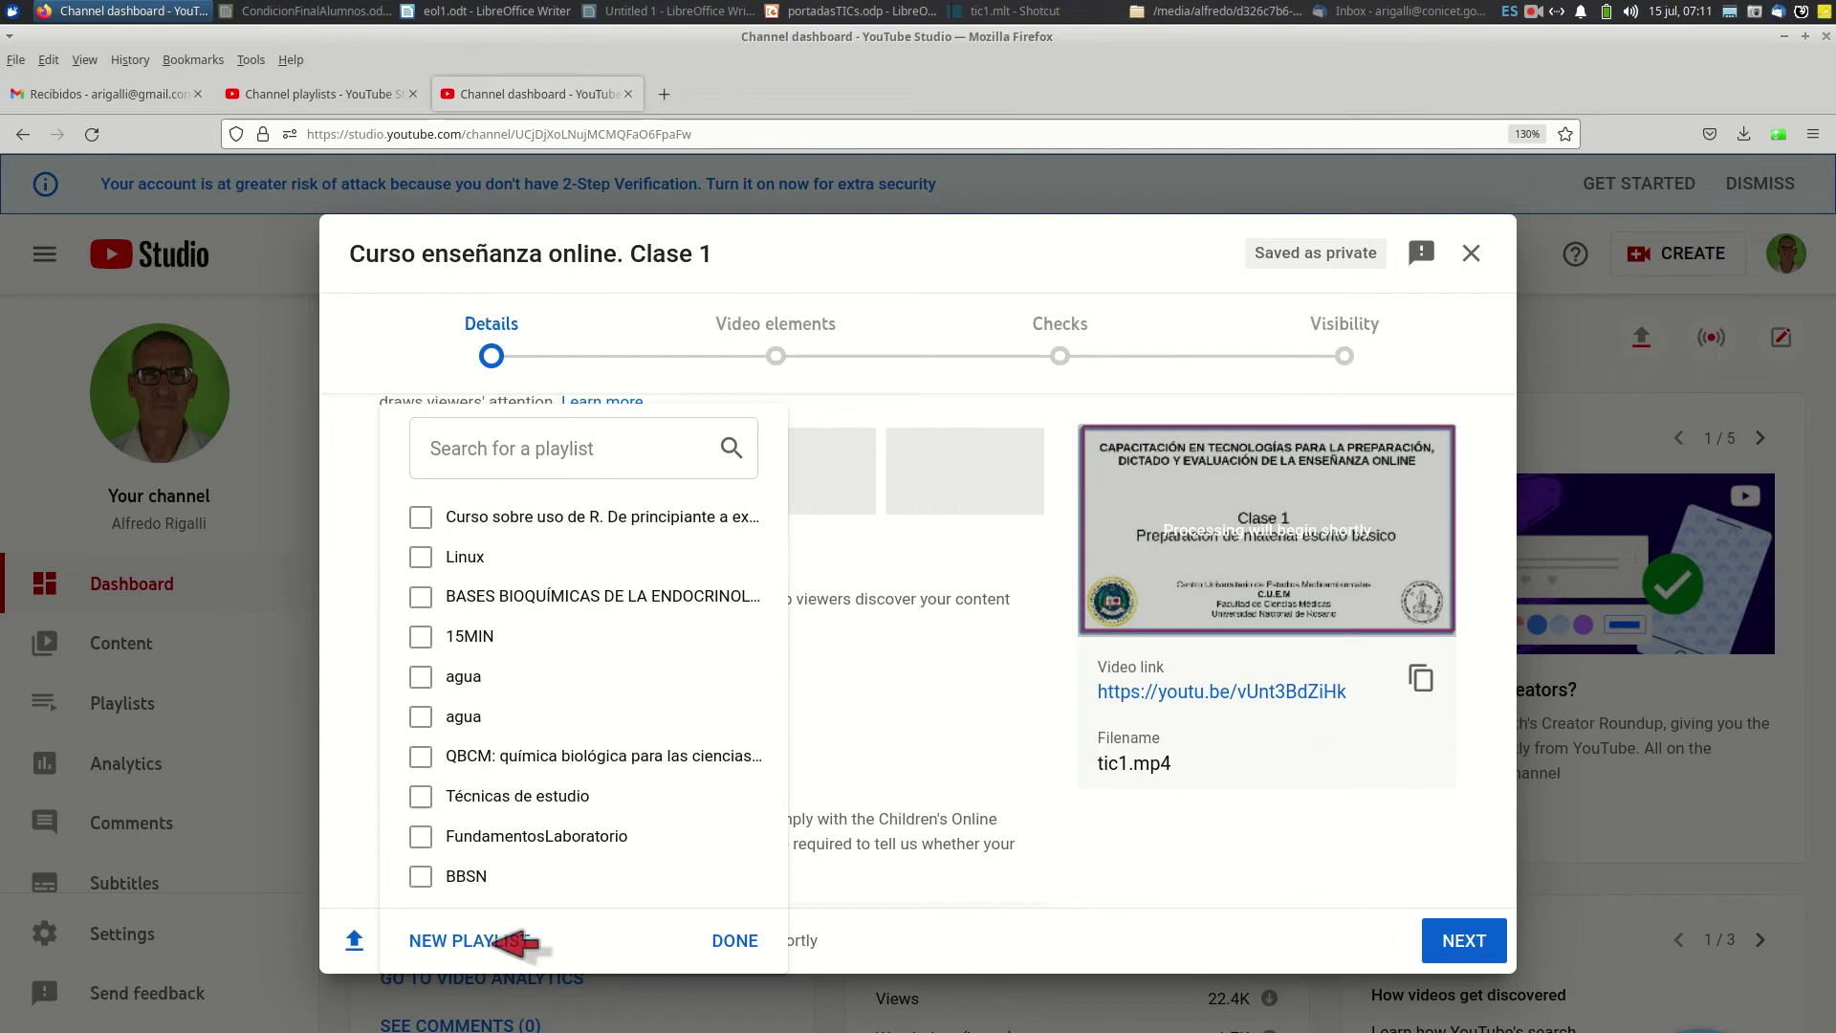
{"action": "left_click", "coordinate": [514, 943]}
{"action": "type", "text": "Enseña"}
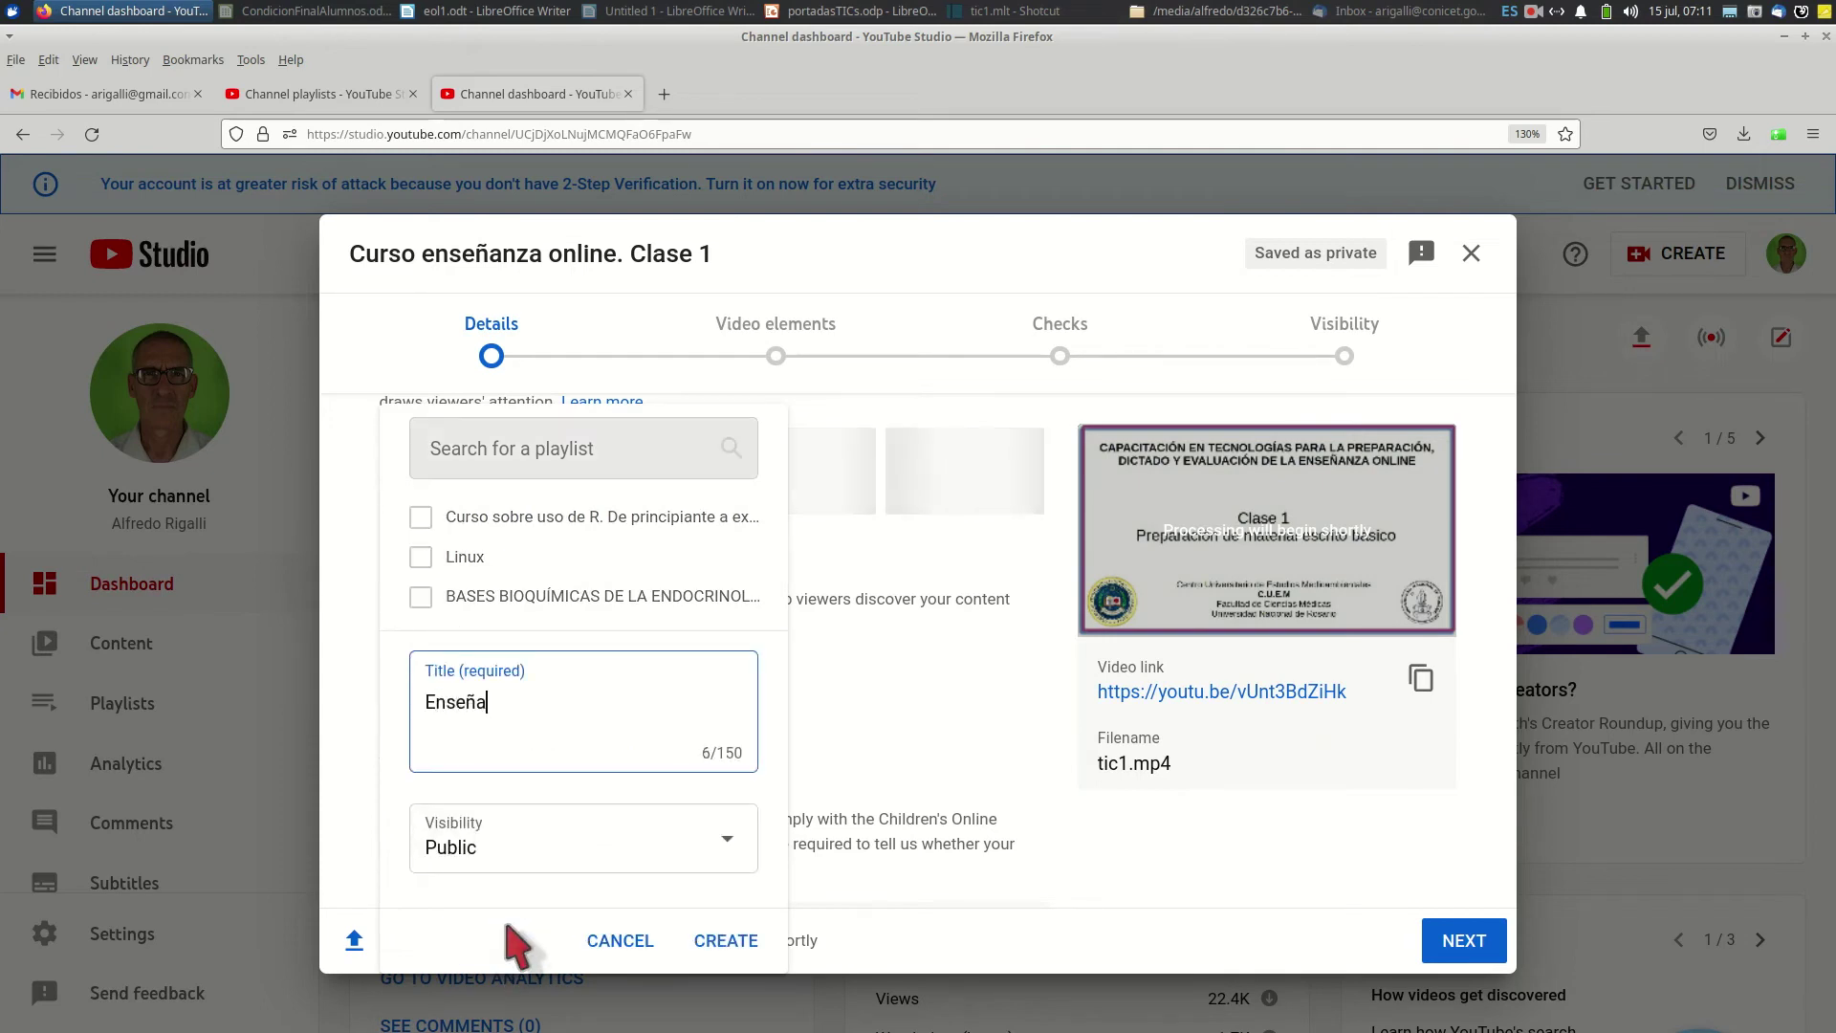
{"action": "type", "text": "nza Online"}
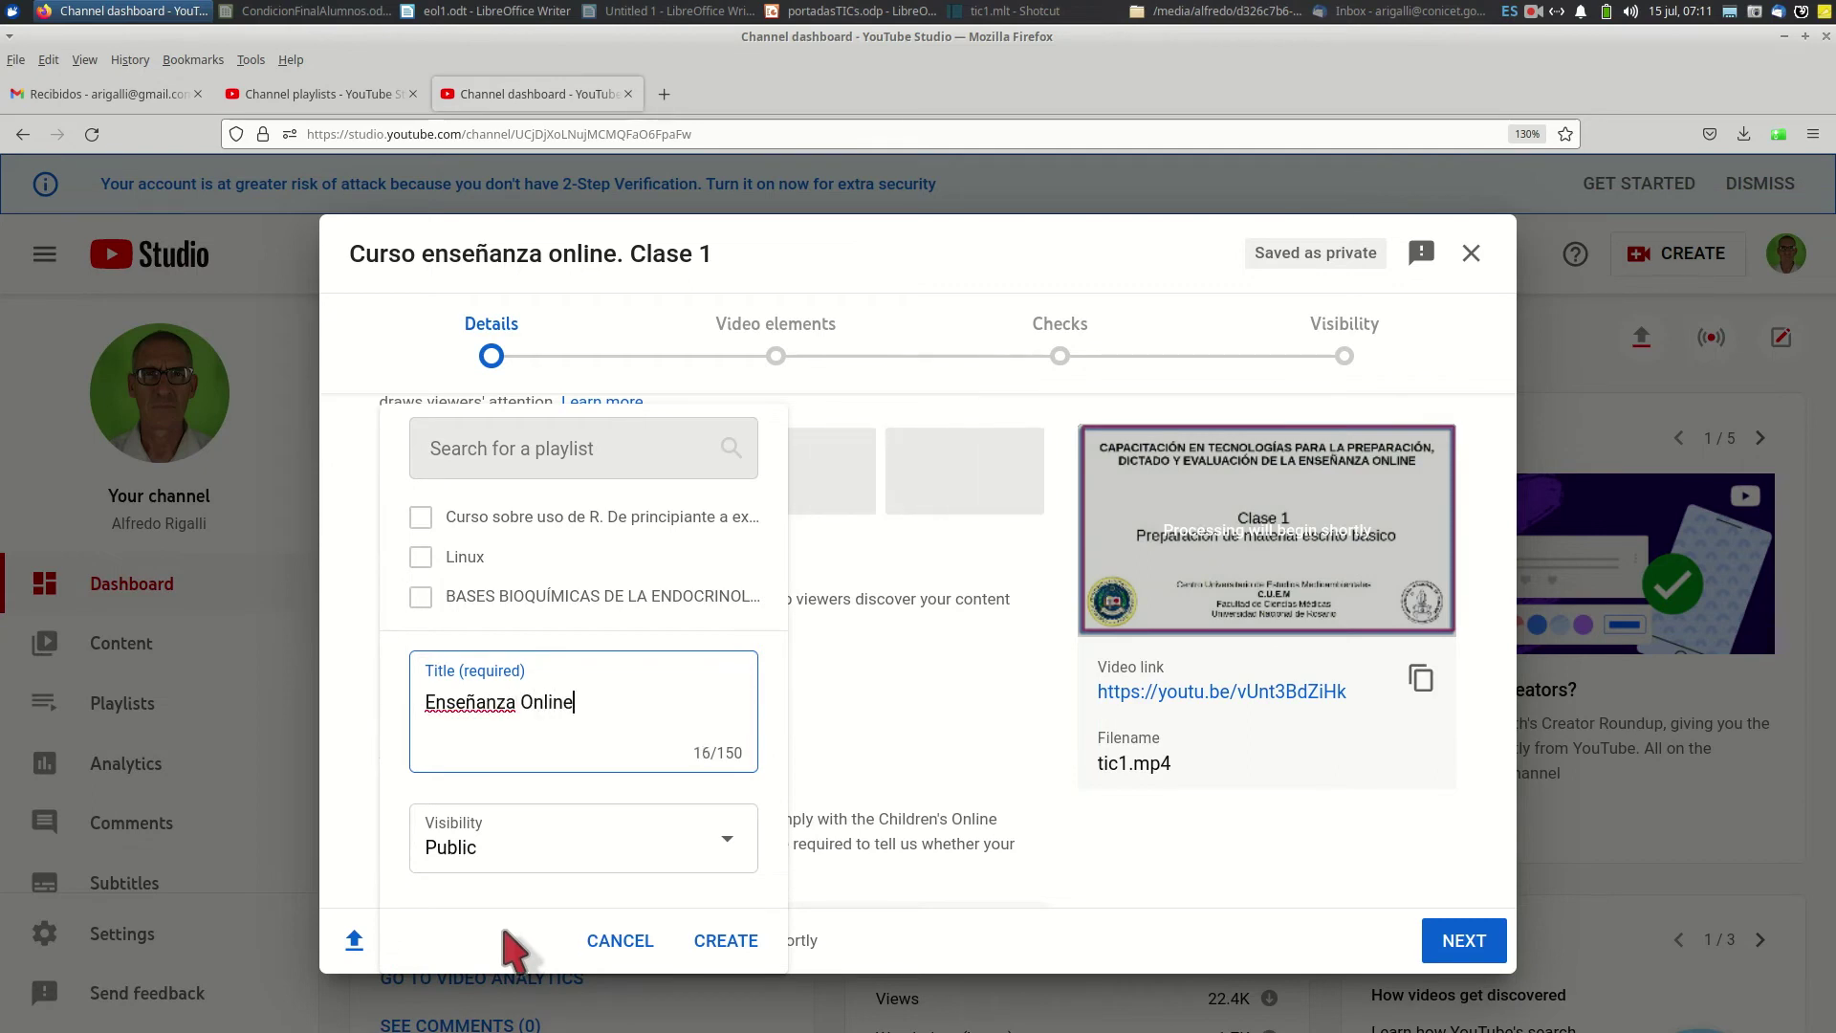
{"action": "left_click", "coordinate": [745, 940]}
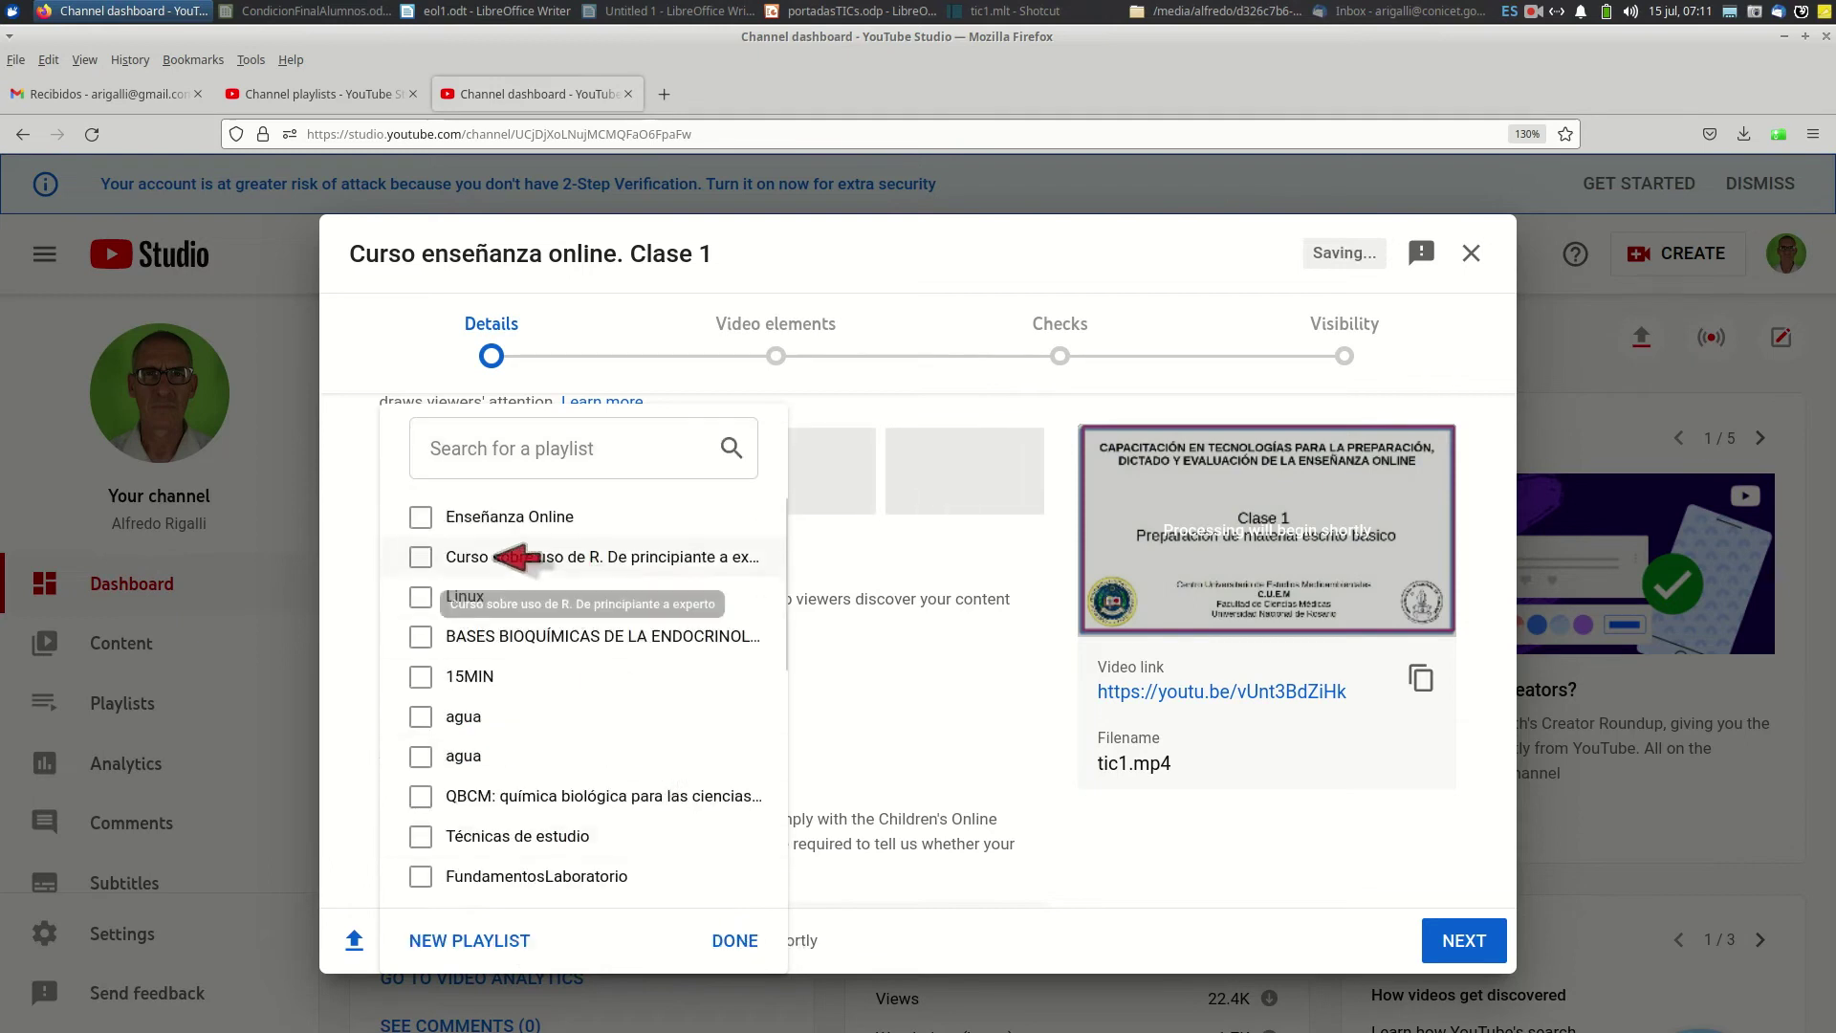
- Add the video to the Enseñanza Online playlist and confirm the selection
{"action": "left_click", "coordinate": [422, 516]}
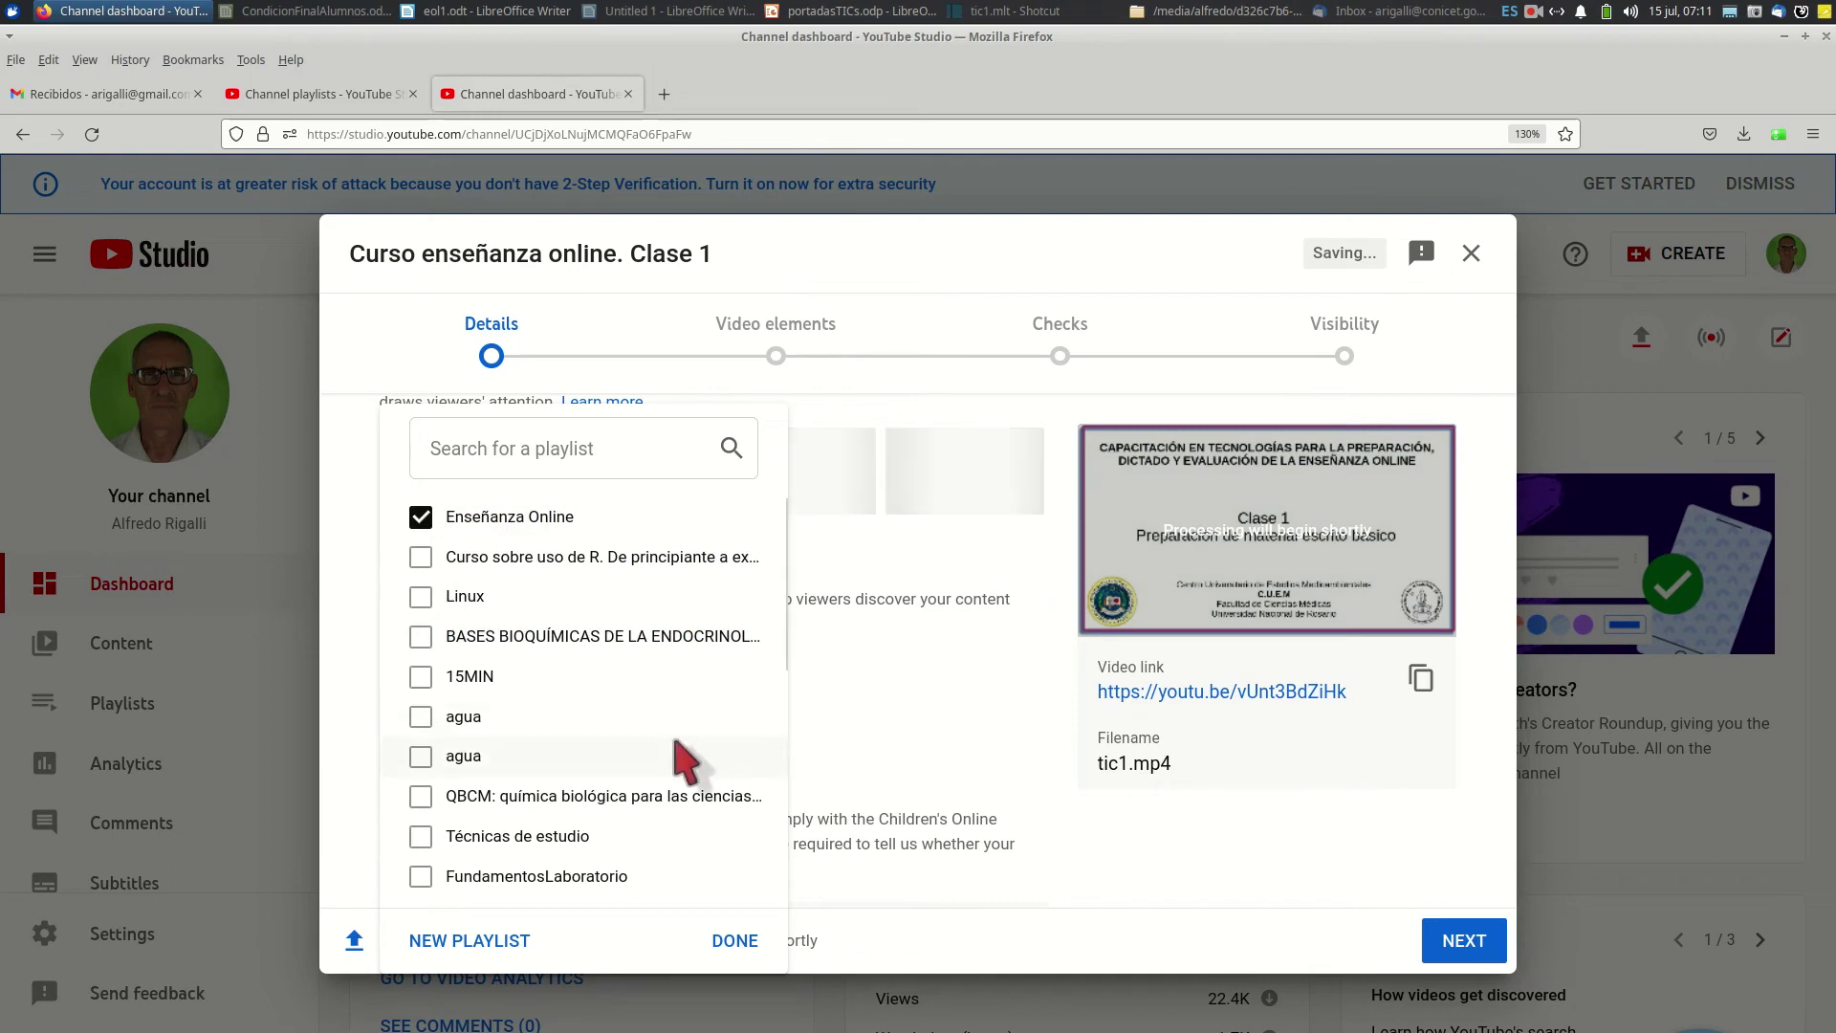
{"action": "scroll", "coordinate": [691, 761], "scroll_direction": "down", "scroll_amount": 2}
{"action": "left_click", "coordinate": [741, 940]}
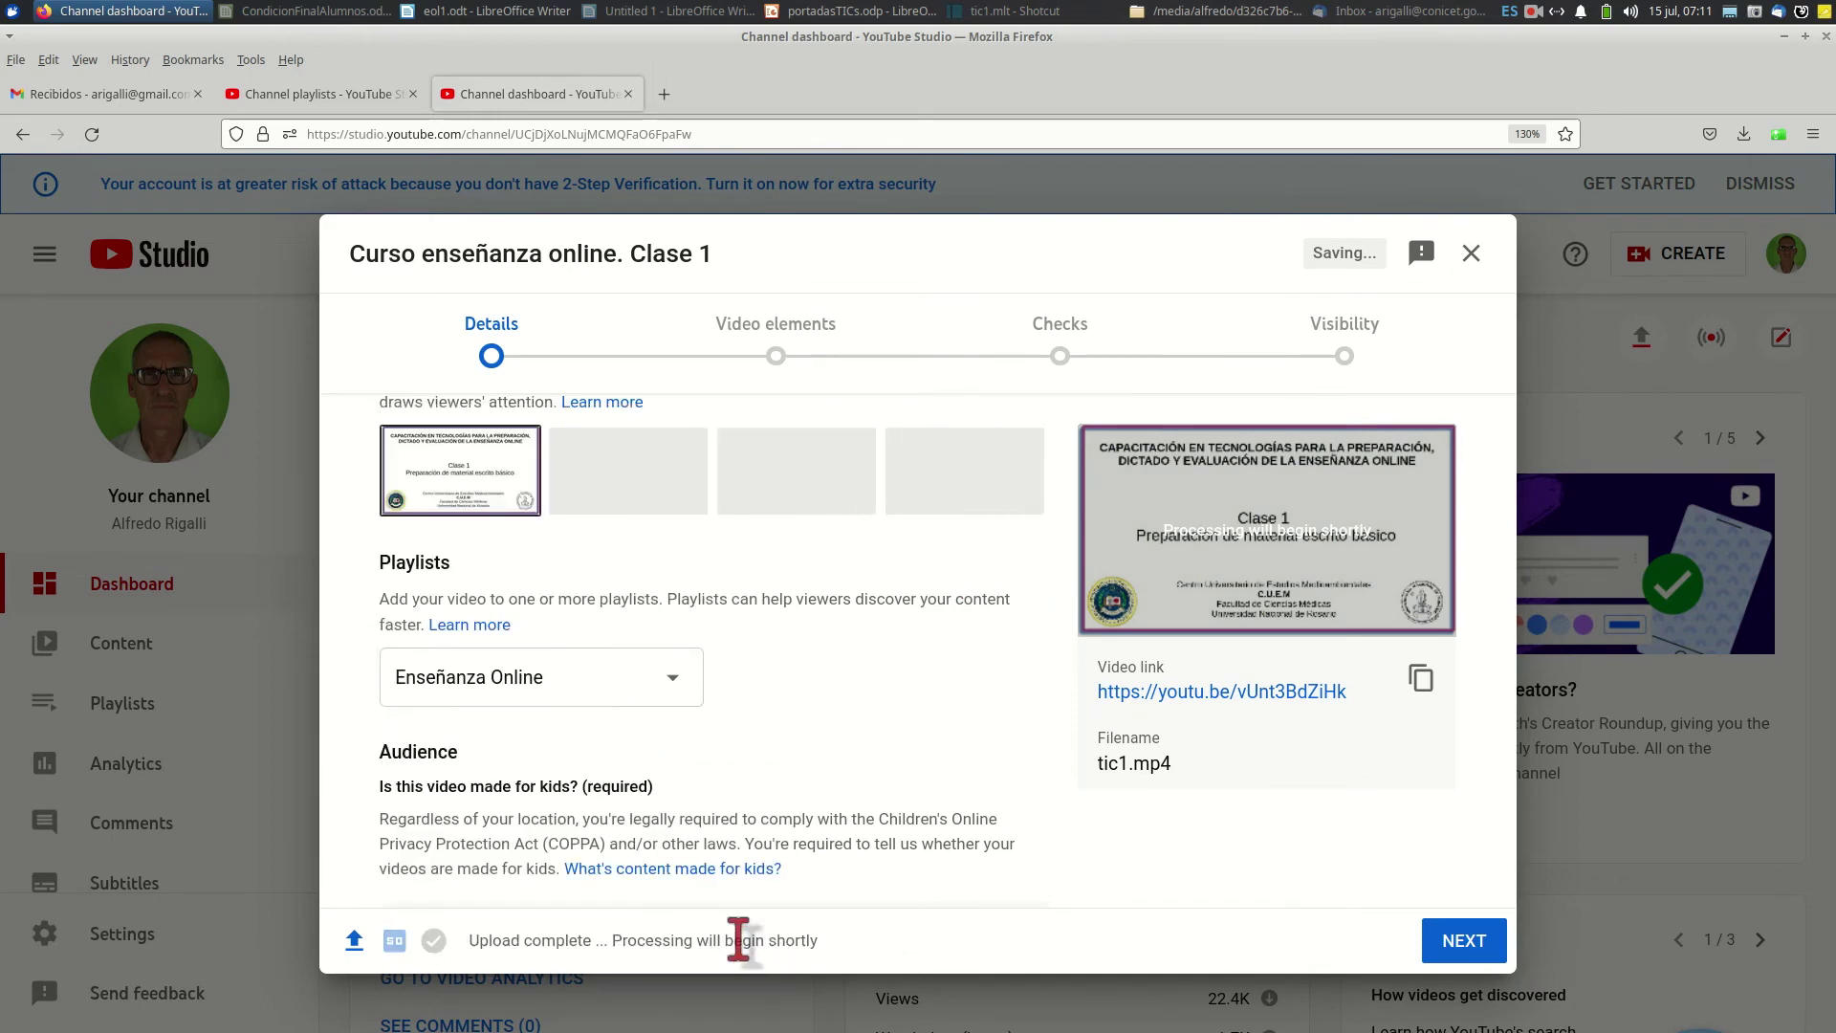
- Set the video's audience to "No, it's not made for kids"
{"action": "scroll", "coordinate": [564, 737], "scroll_direction": "down", "scroll_amount": 3}
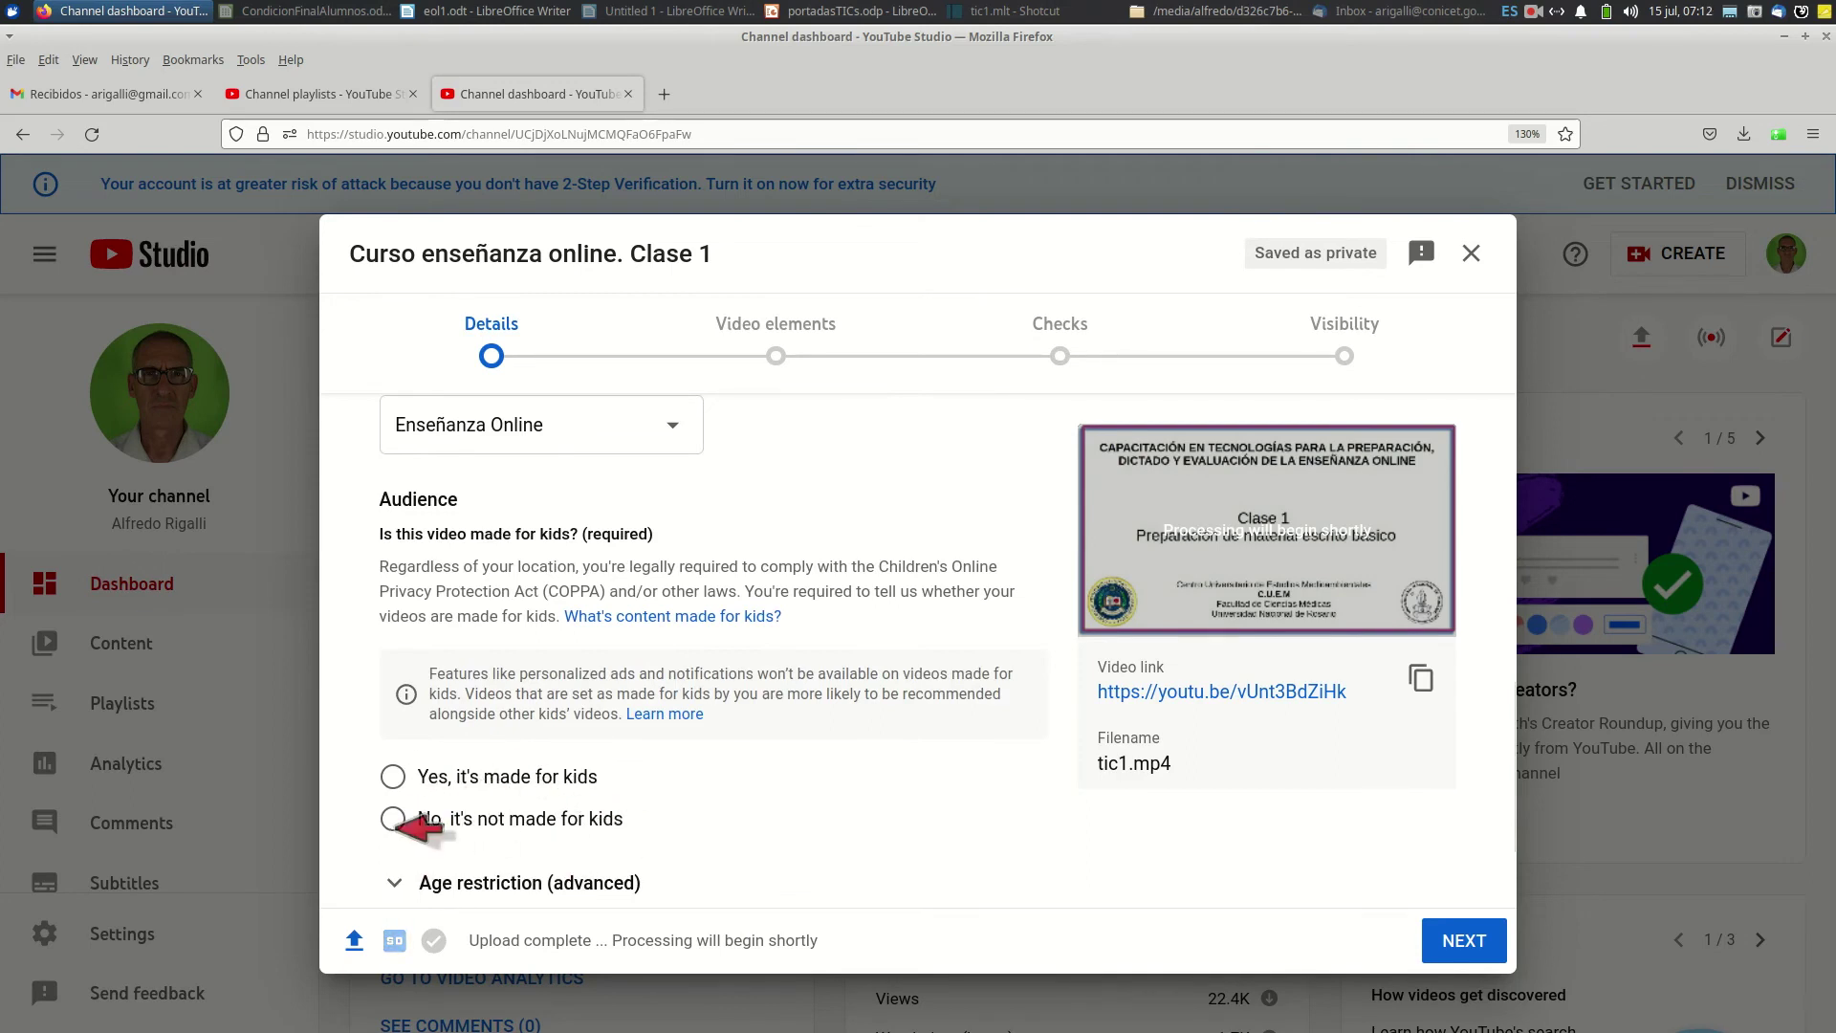
{"action": "left_click", "coordinate": [394, 819]}
{"action": "scroll", "coordinate": [536, 727], "scroll_direction": "down", "scroll_amount": 3}
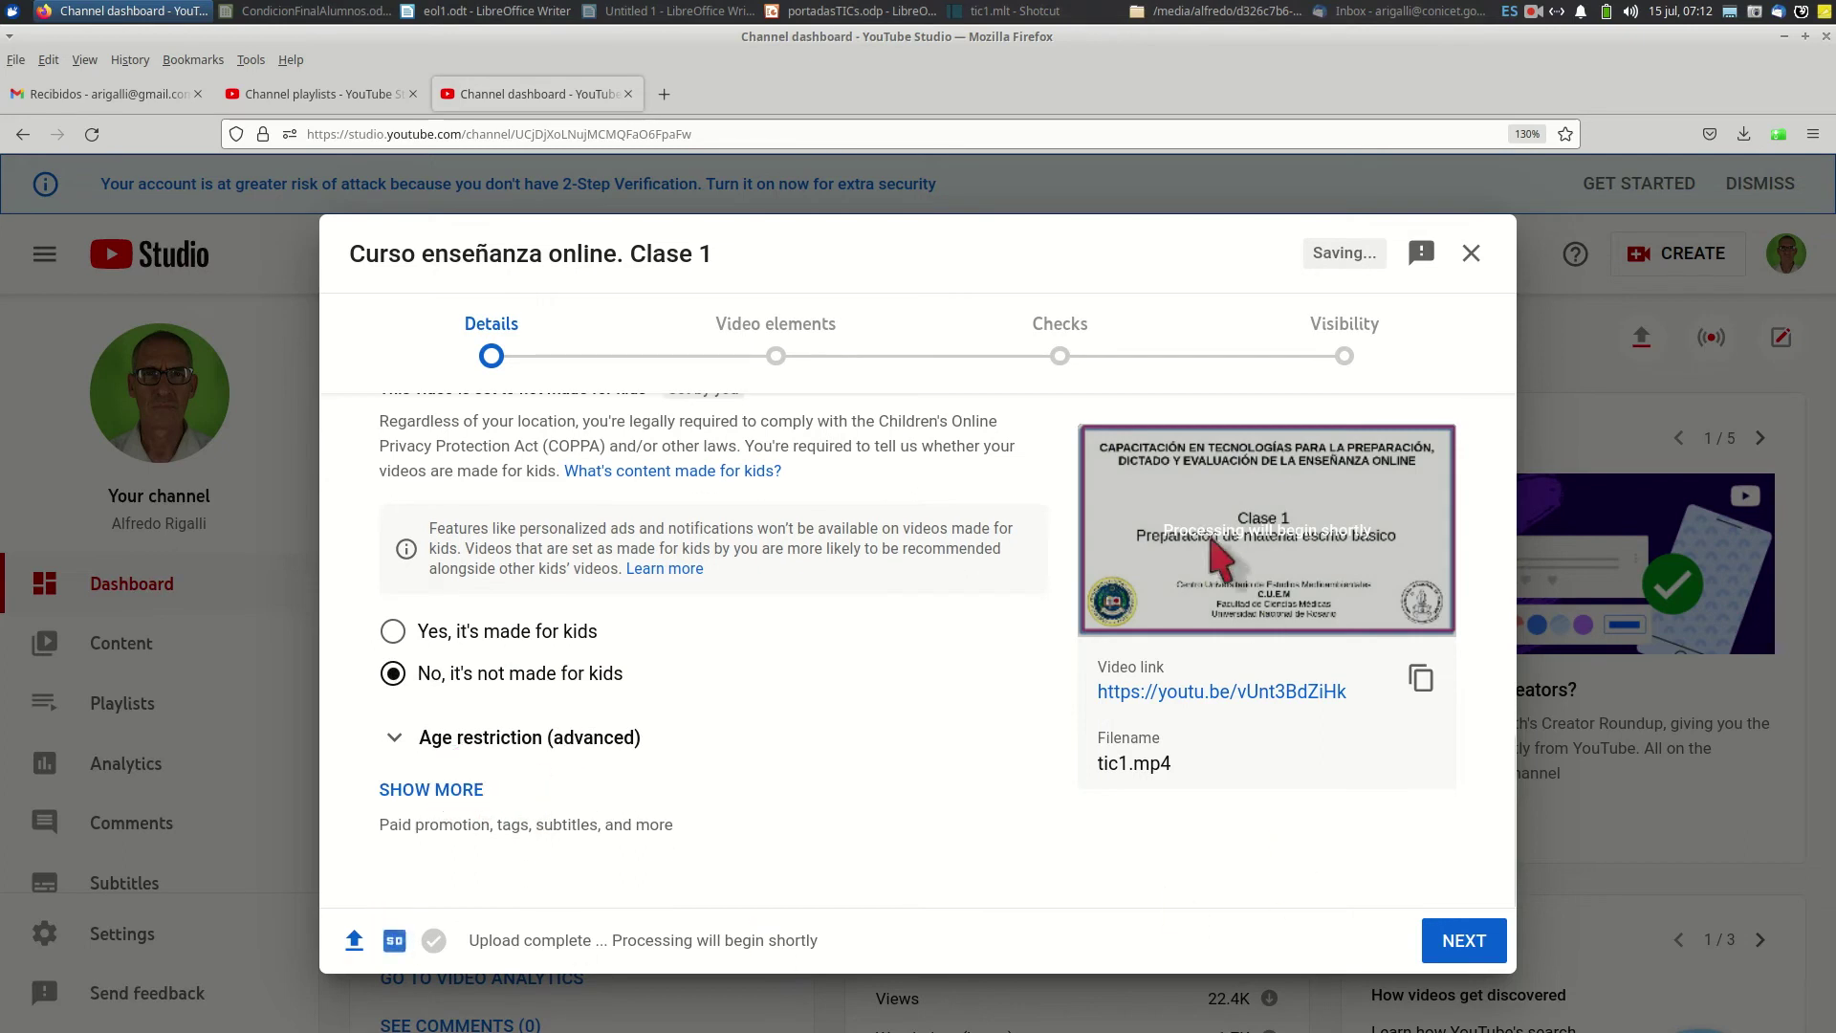
- Copy the video link to the clipboard and advance past Video elements to the Checks stage without adding anything
{"action": "left_click_drag", "start_coordinate": [1350, 692], "coordinate": [1097, 696]}
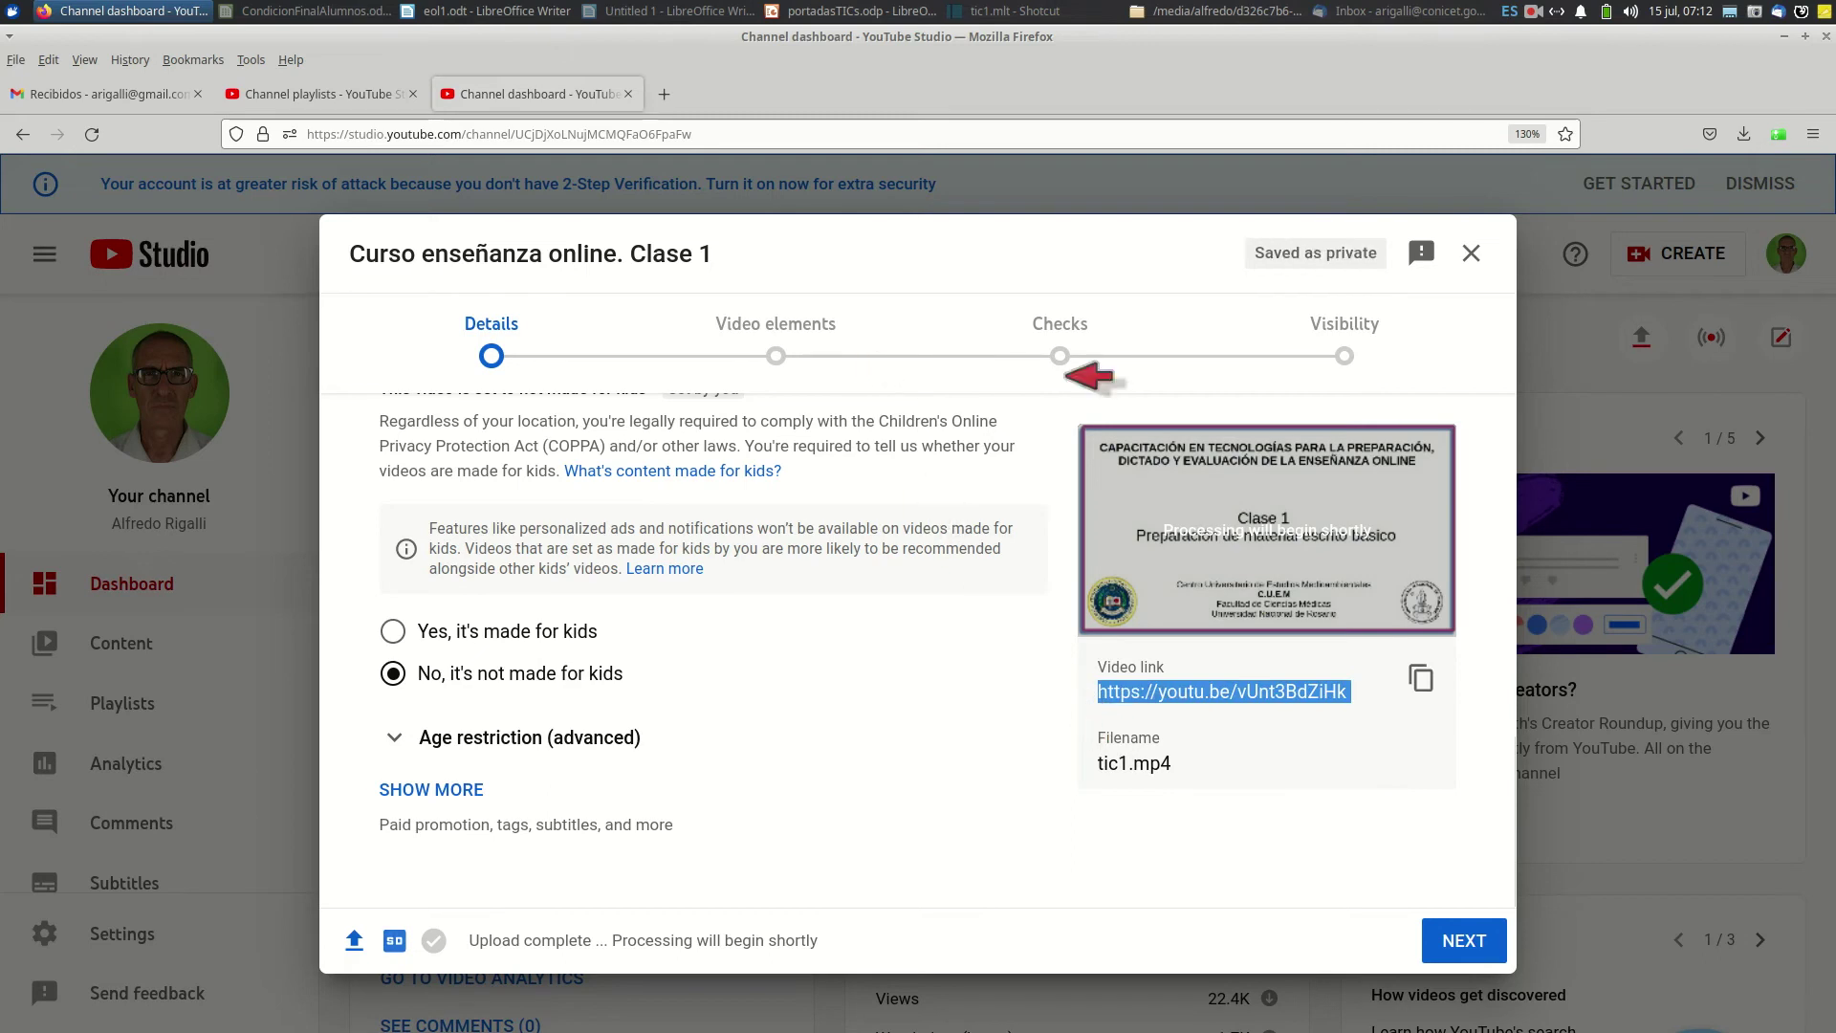
{"action": "left_click", "coordinate": [1421, 678]}
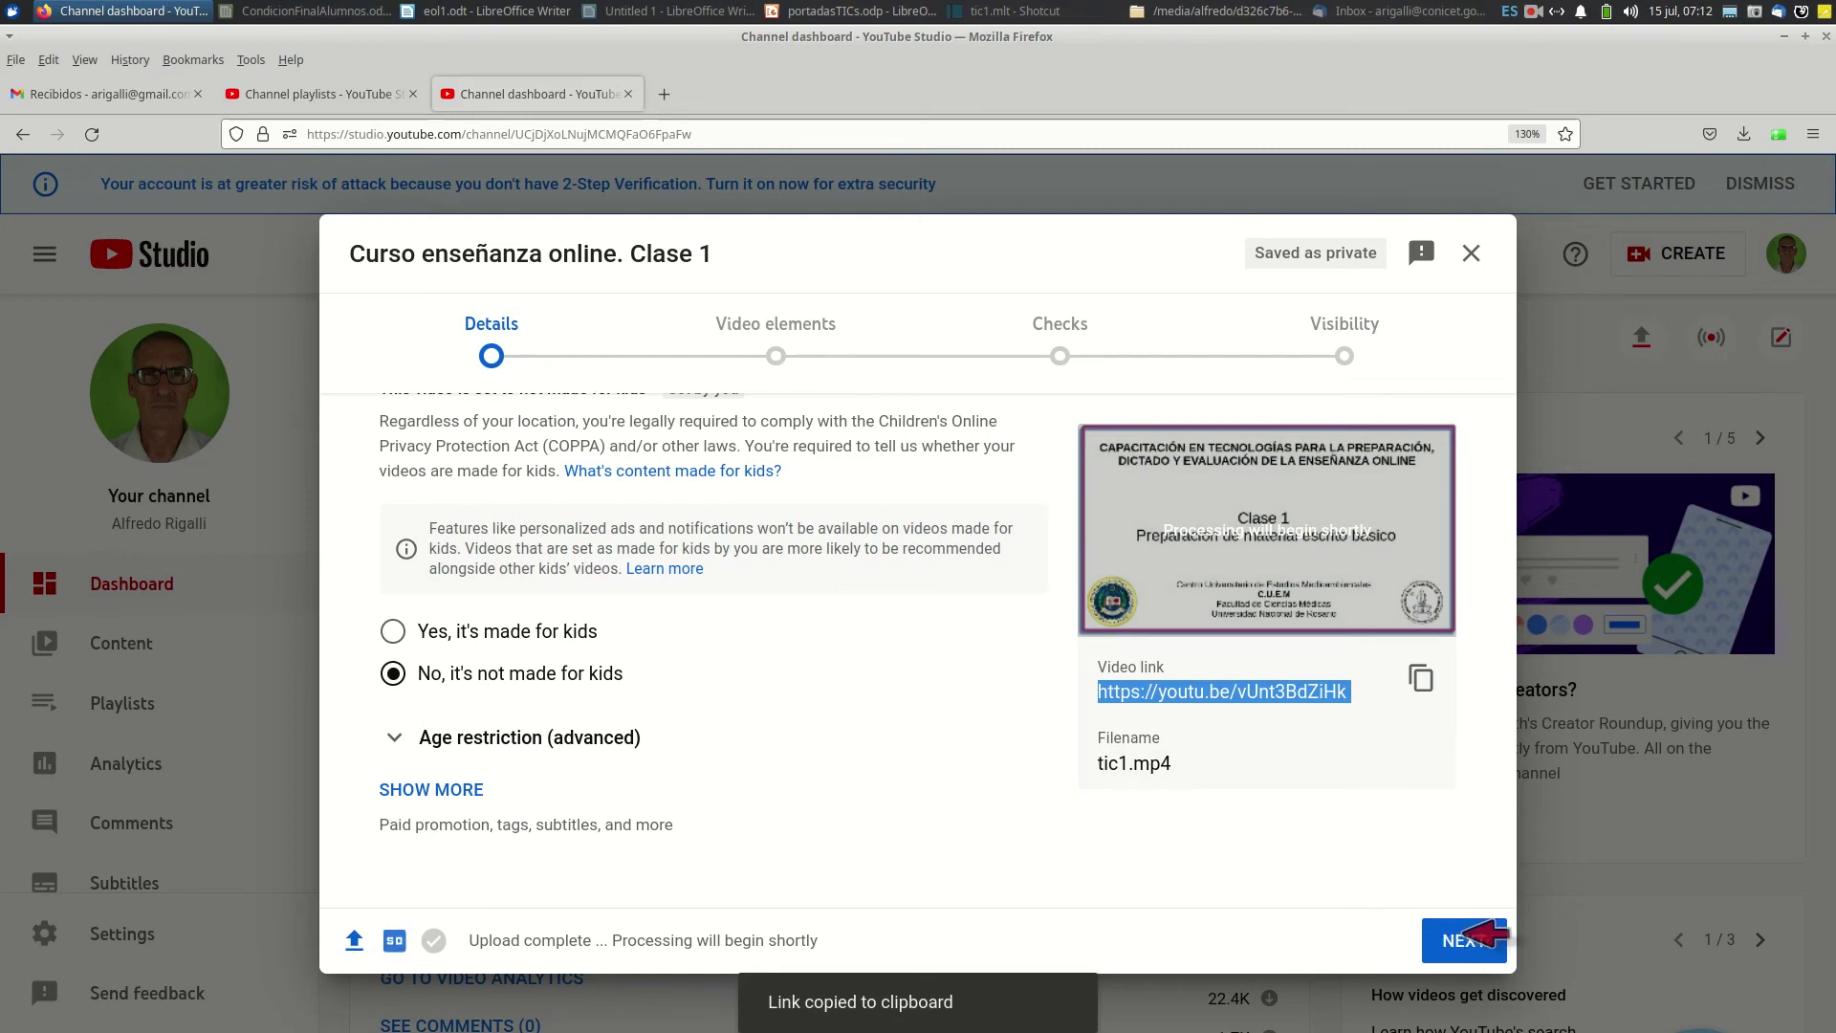
{"action": "left_click", "coordinate": [1473, 937]}
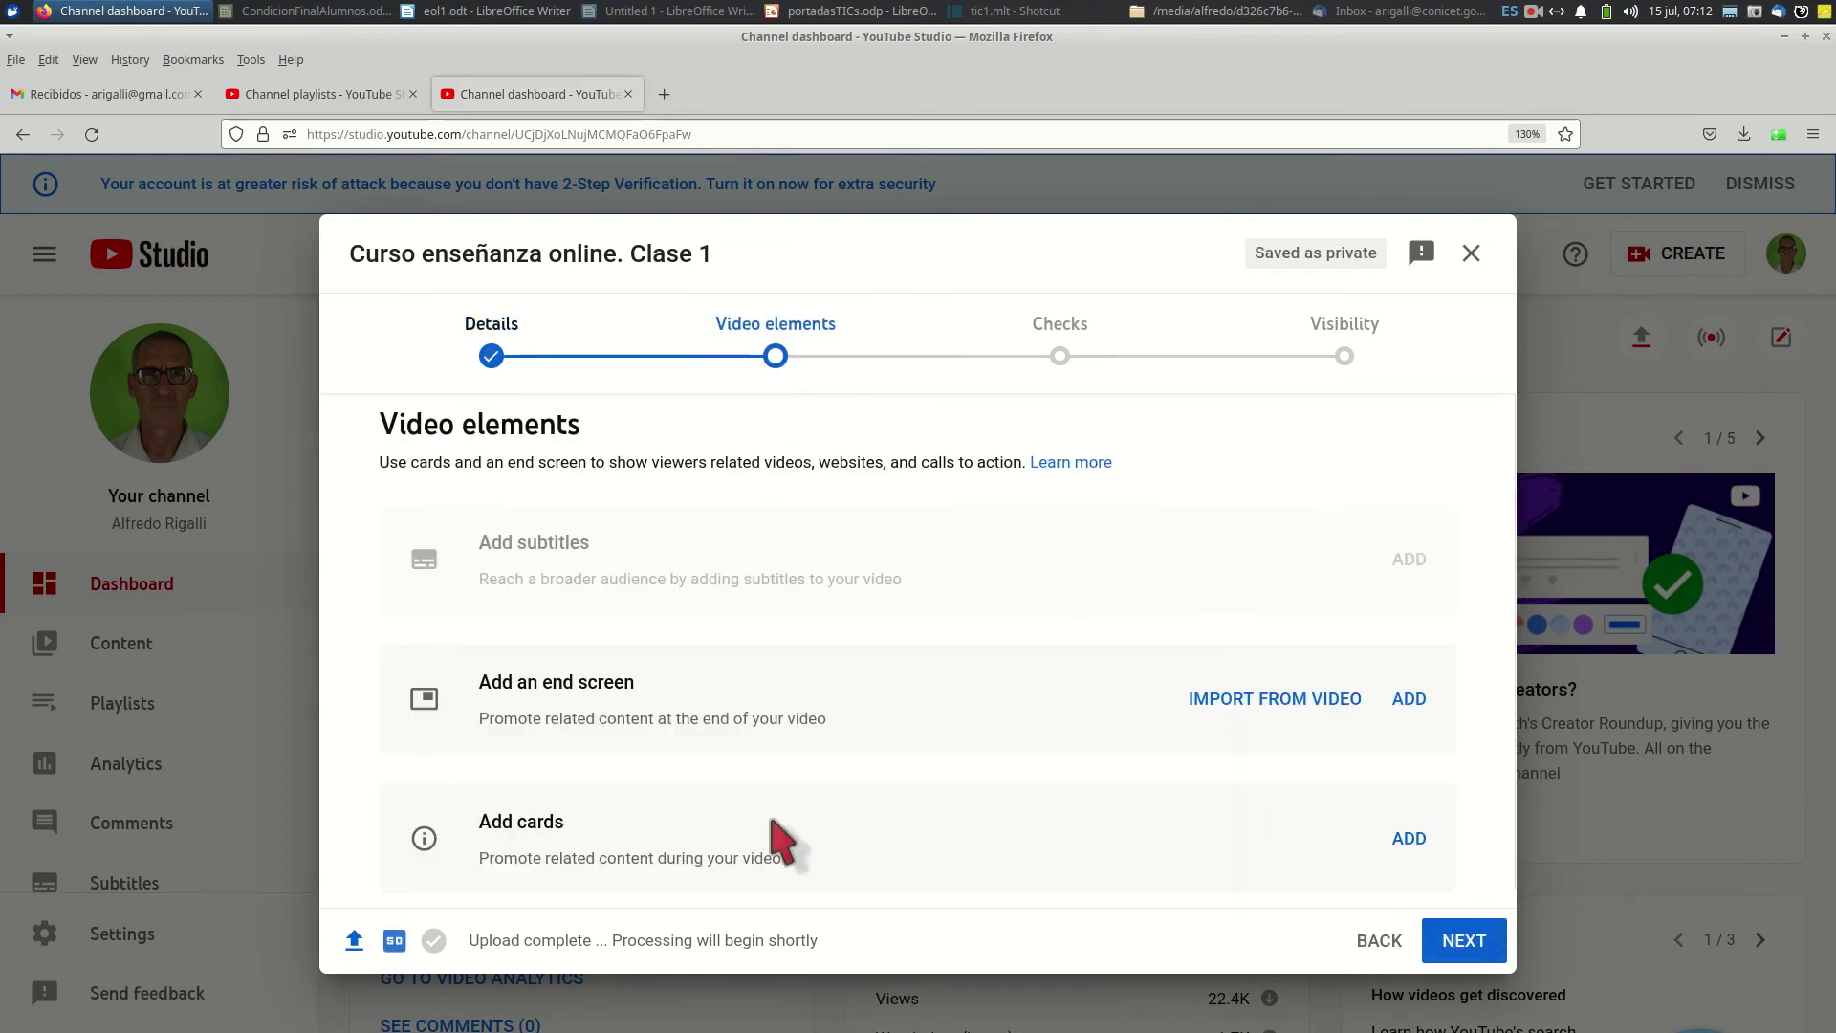
{"action": "left_click", "coordinate": [1473, 940]}
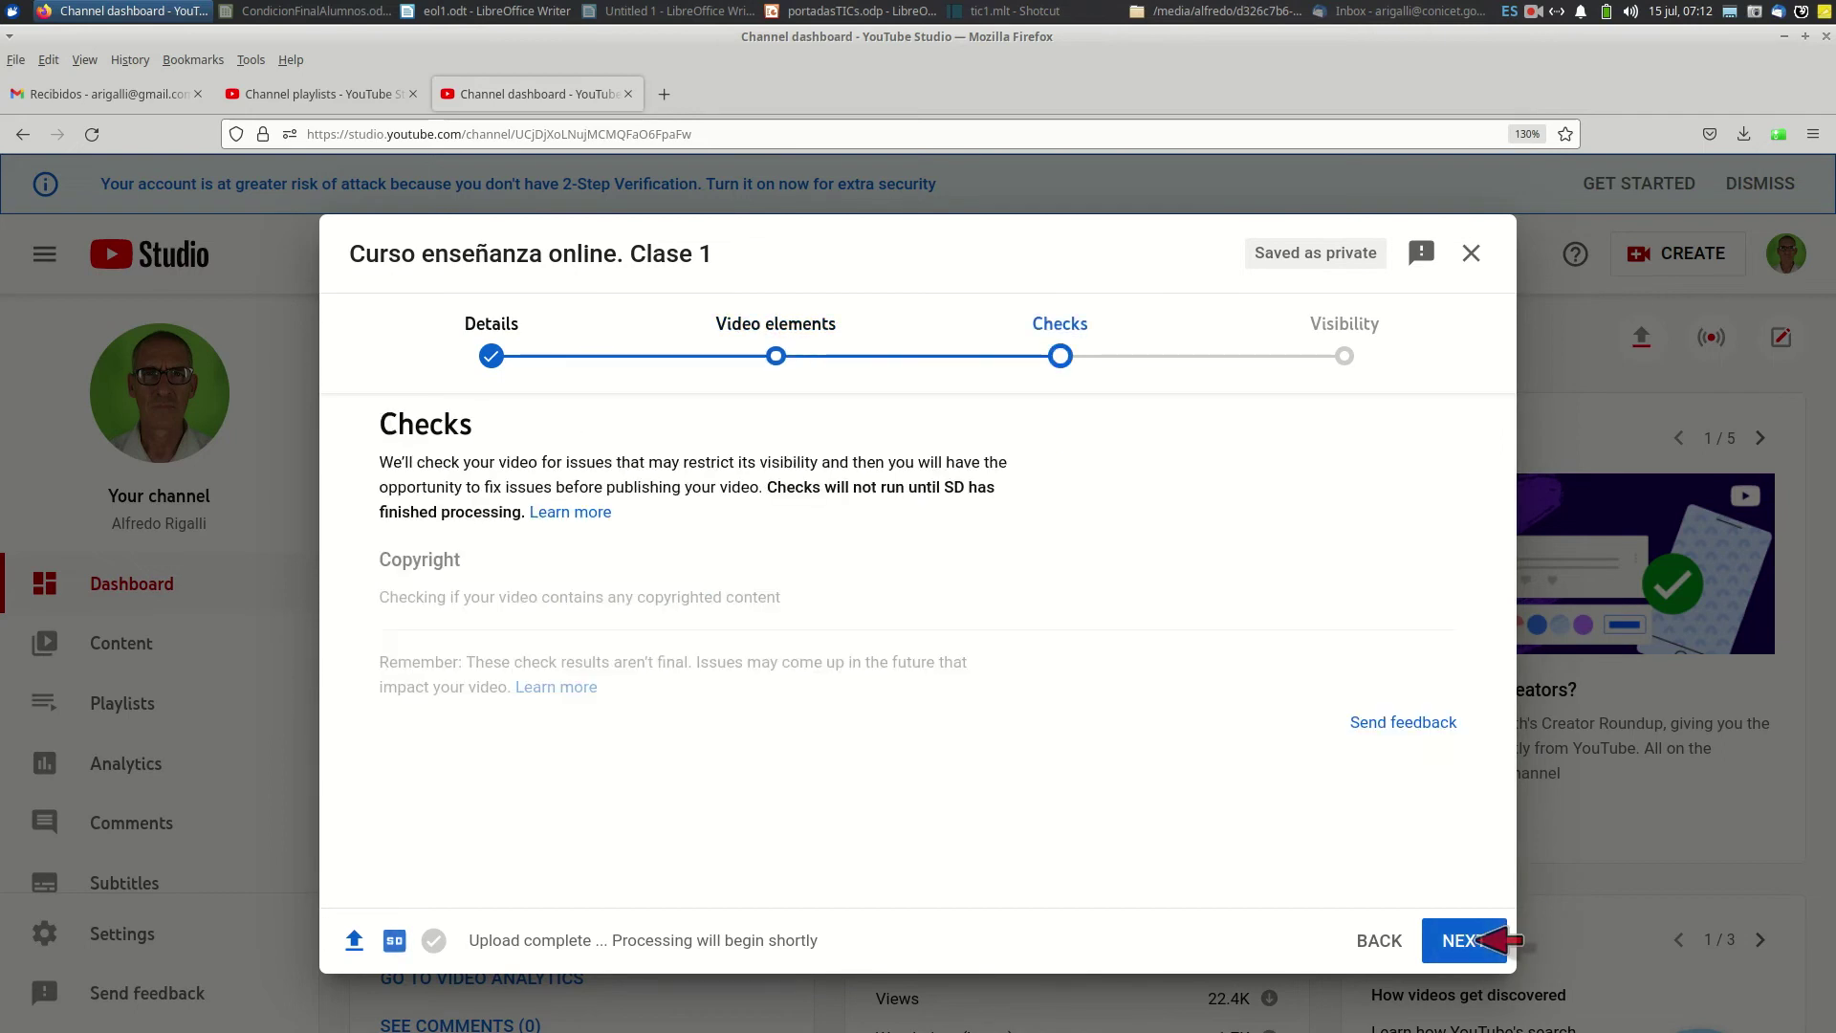
- Advance to the Visibility stage, set the video to Public and publish it
{"action": "left_click", "coordinate": [1473, 941]}
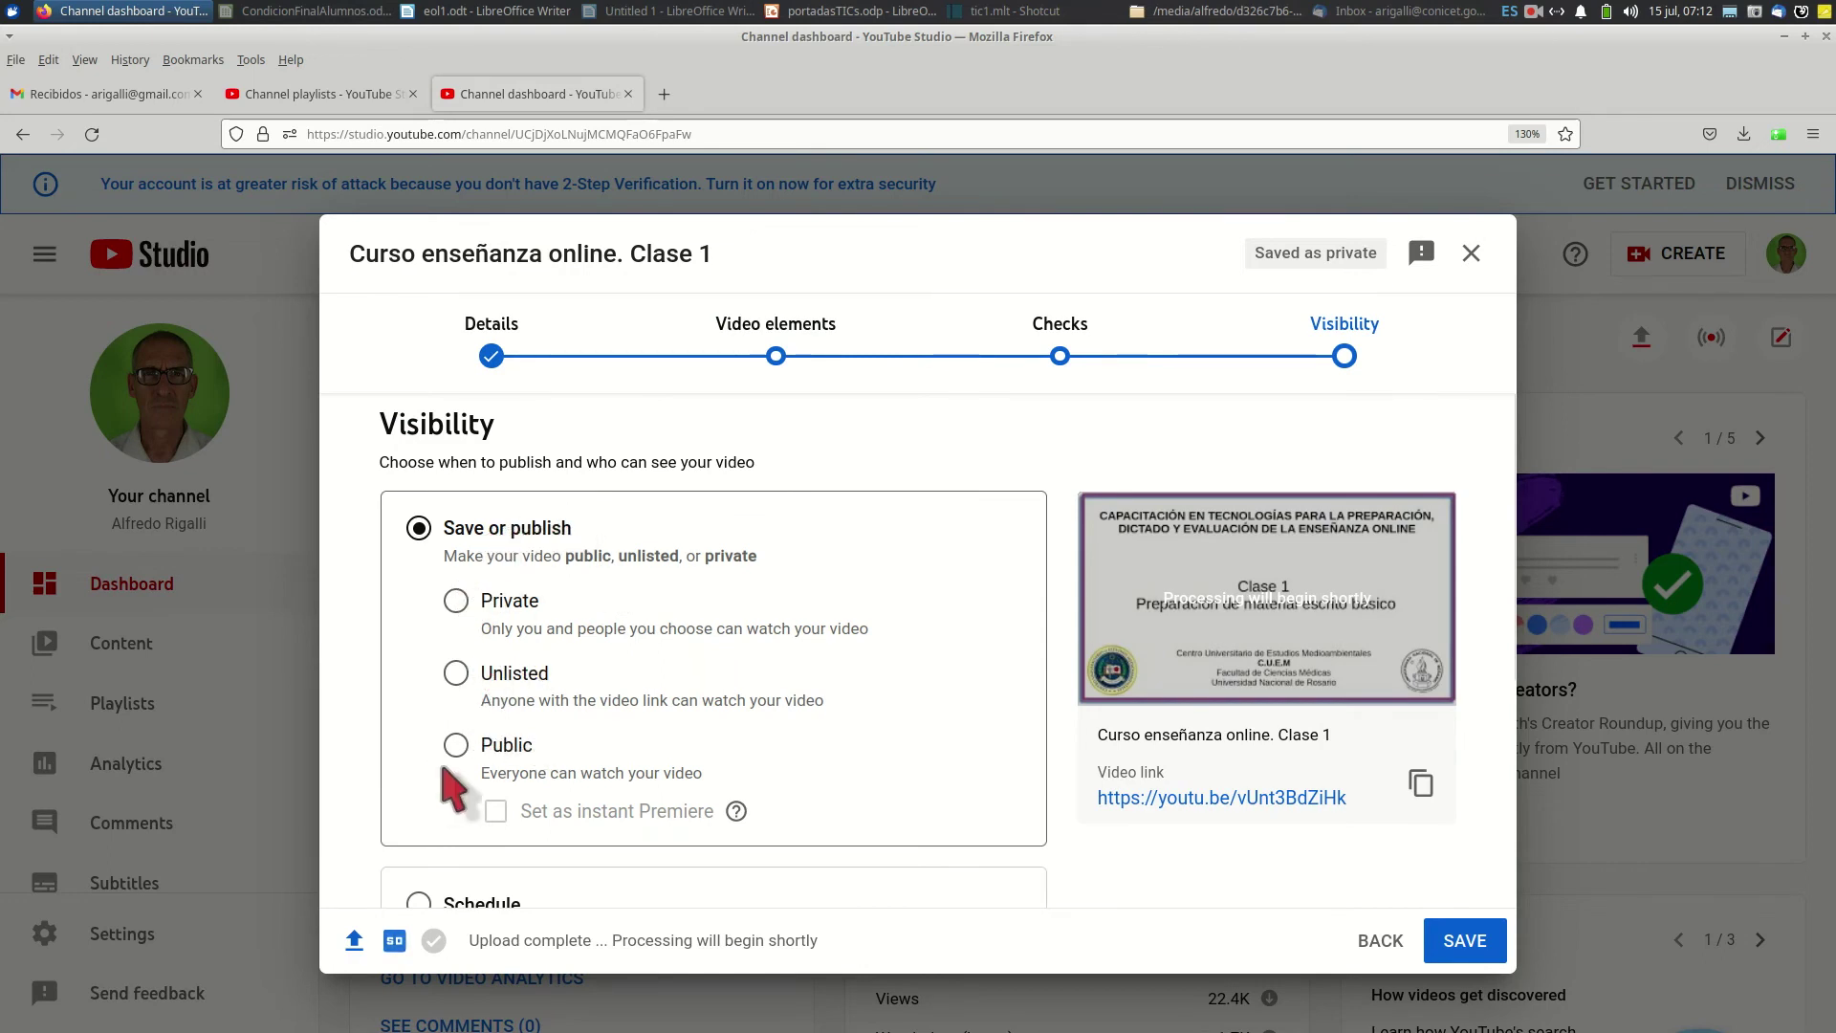
{"action": "scroll", "coordinate": [524, 813], "scroll_direction": "down", "scroll_amount": 4}
{"action": "scroll", "coordinate": [500, 632], "scroll_direction": "up", "scroll_amount": 3}
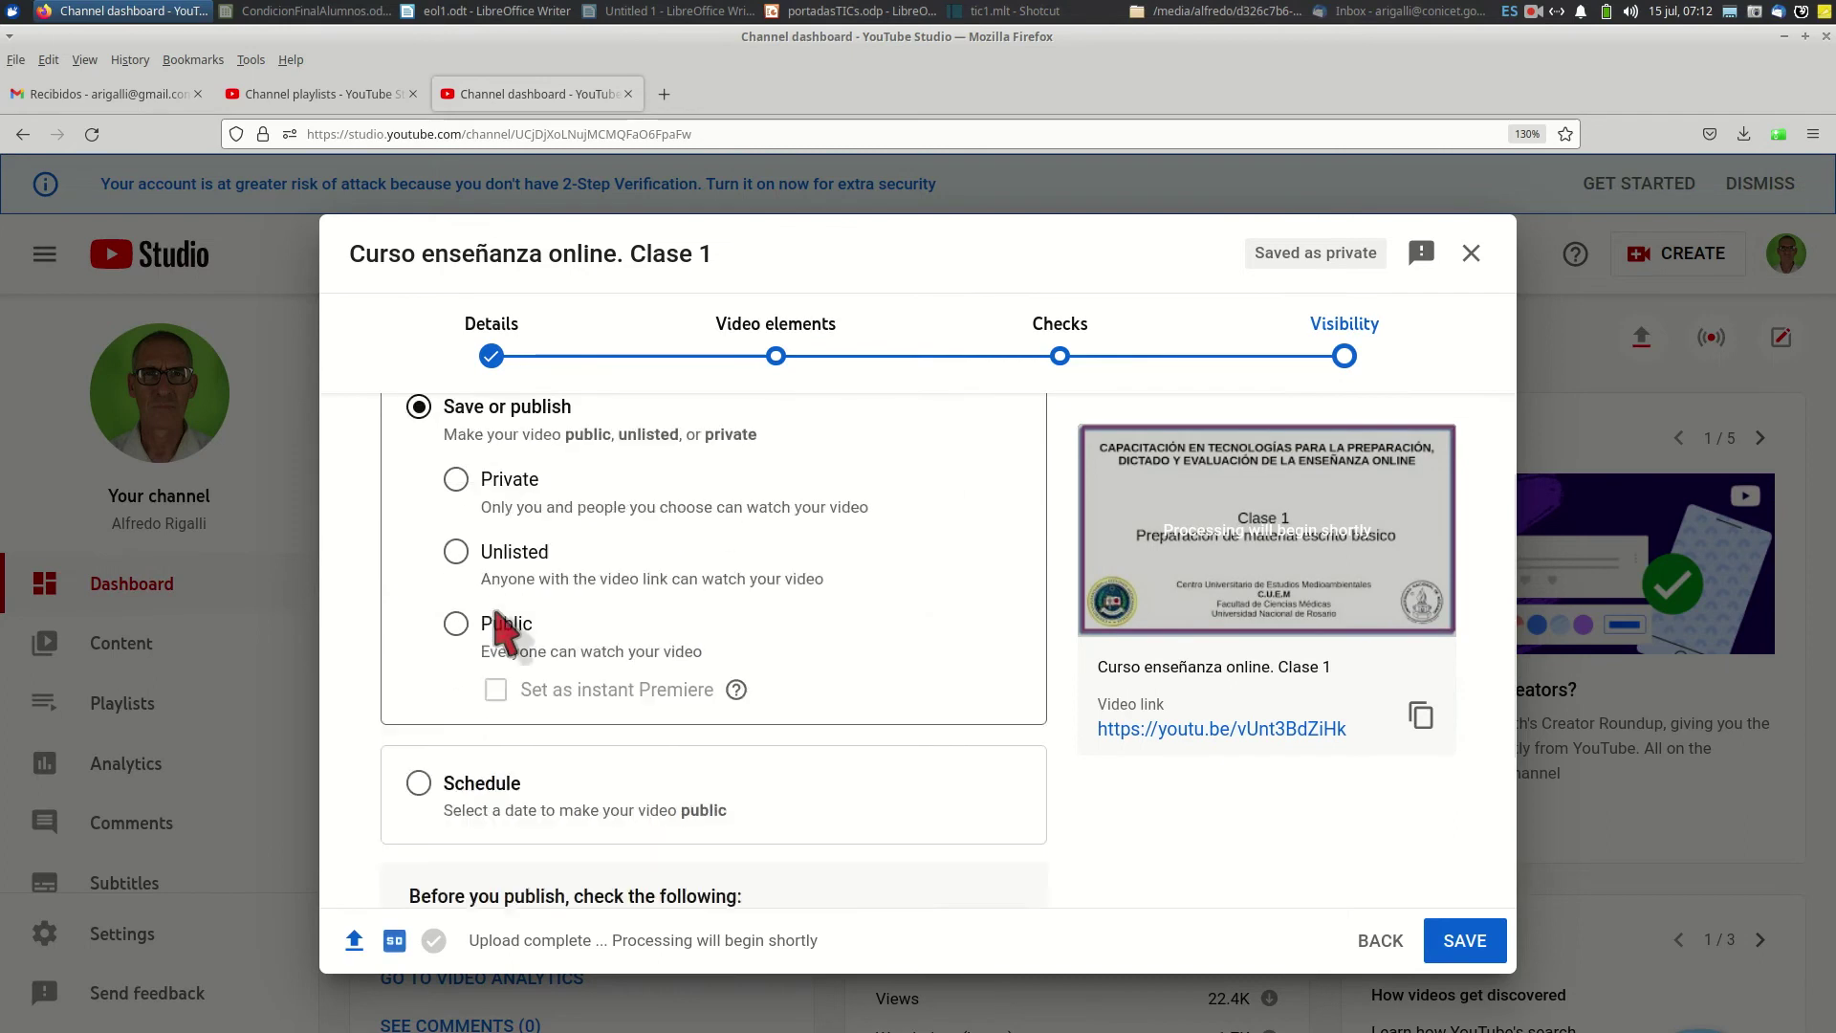
{"action": "left_click", "coordinate": [455, 641]}
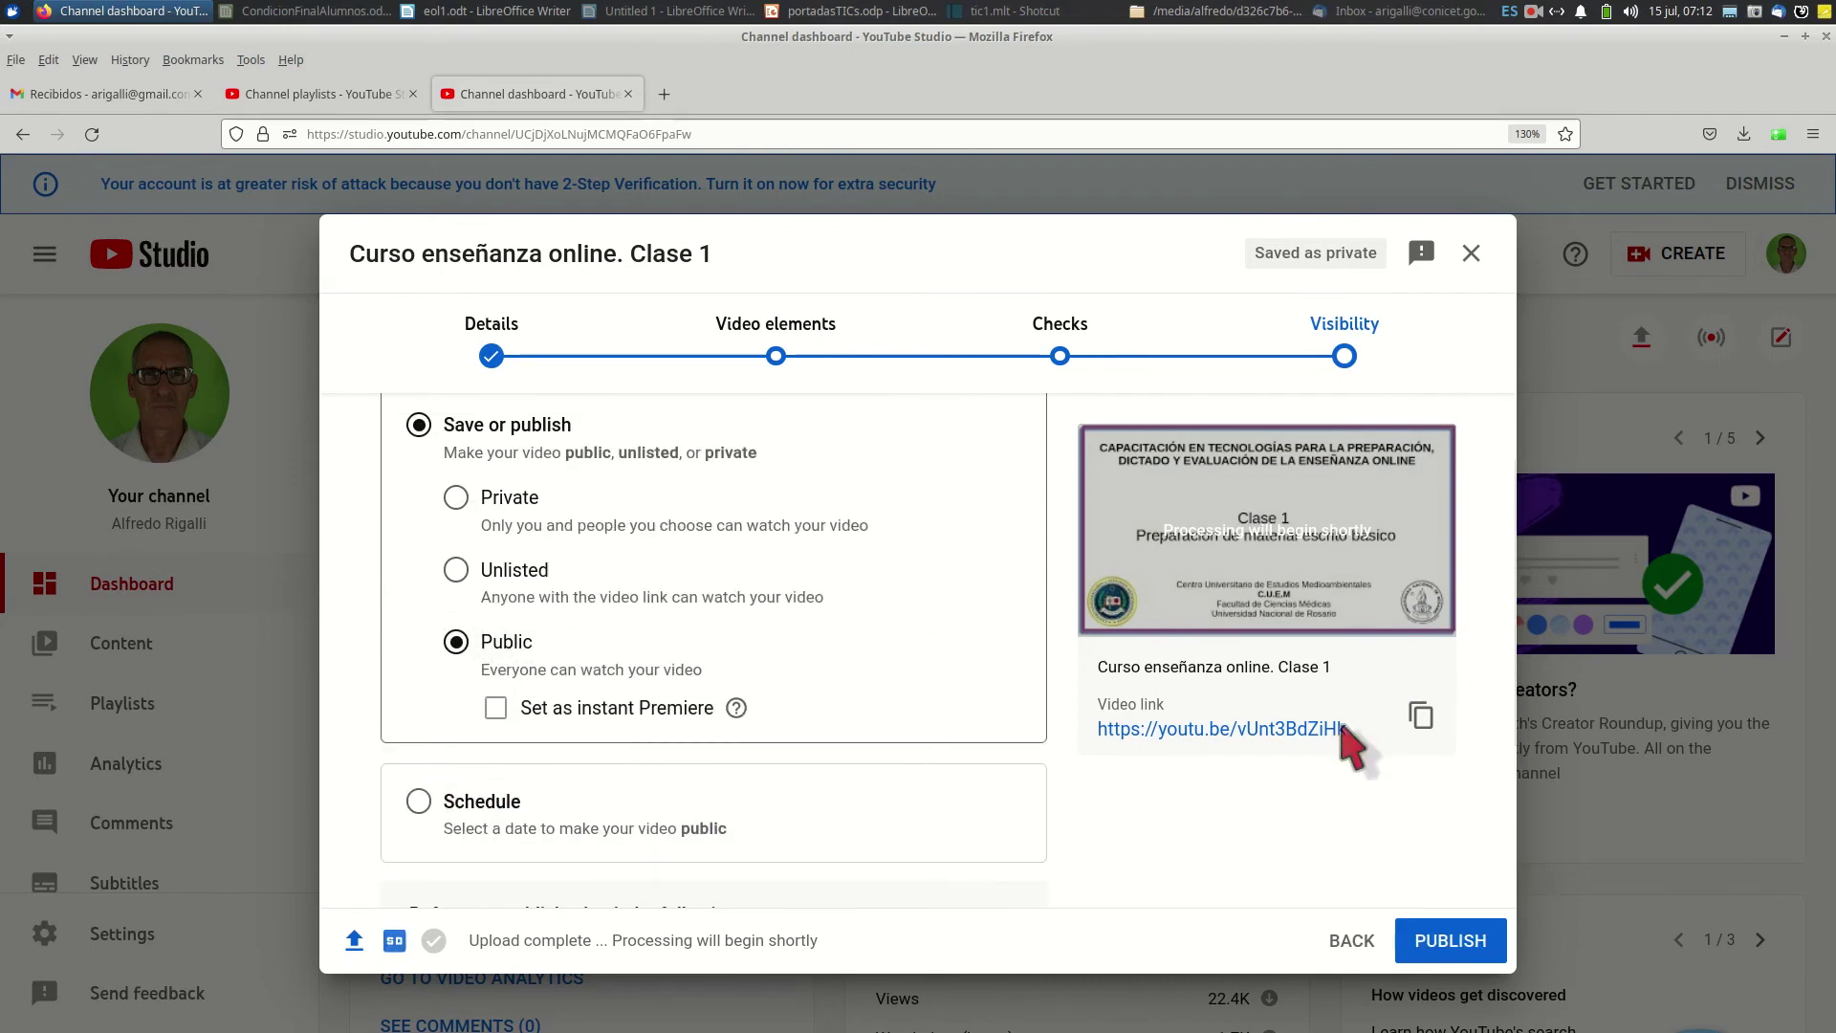
{"action": "scroll", "coordinate": [1272, 708], "scroll_direction": "down", "scroll_amount": 3}
{"action": "left_click", "coordinate": [1456, 942]}
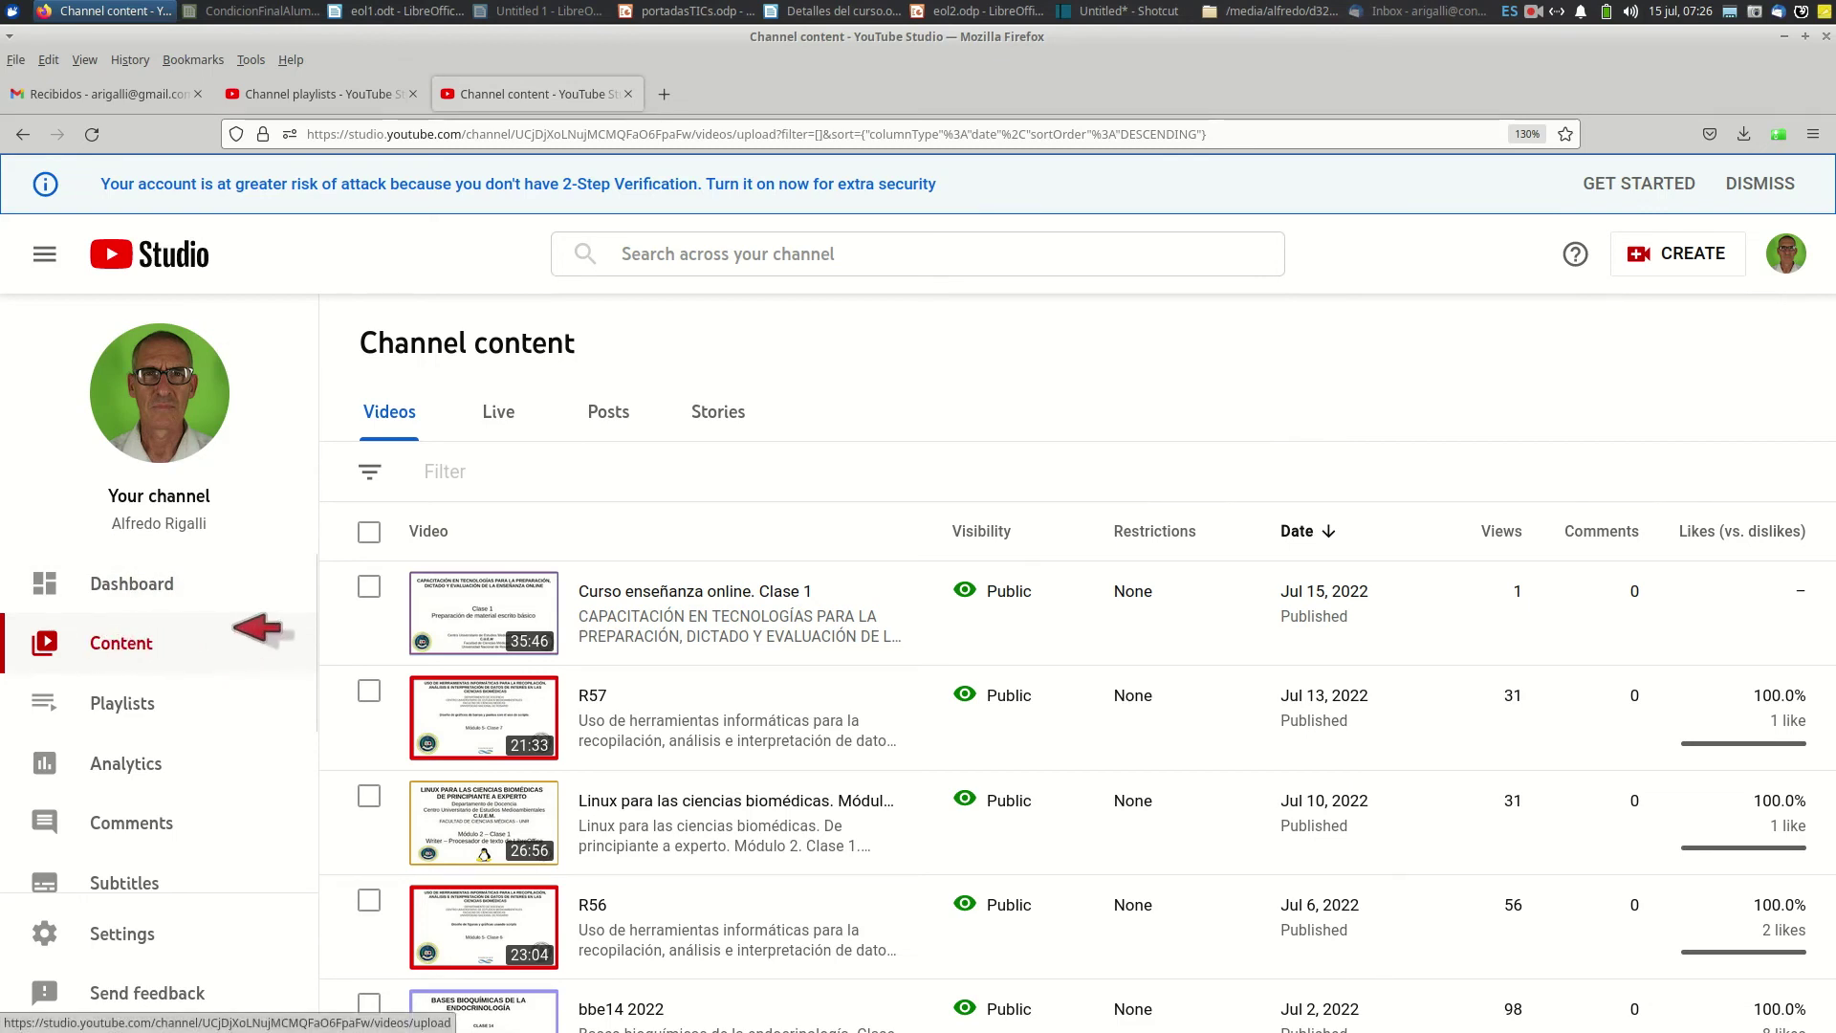
{"action": "mouse_move", "coordinate": [730, 587]}
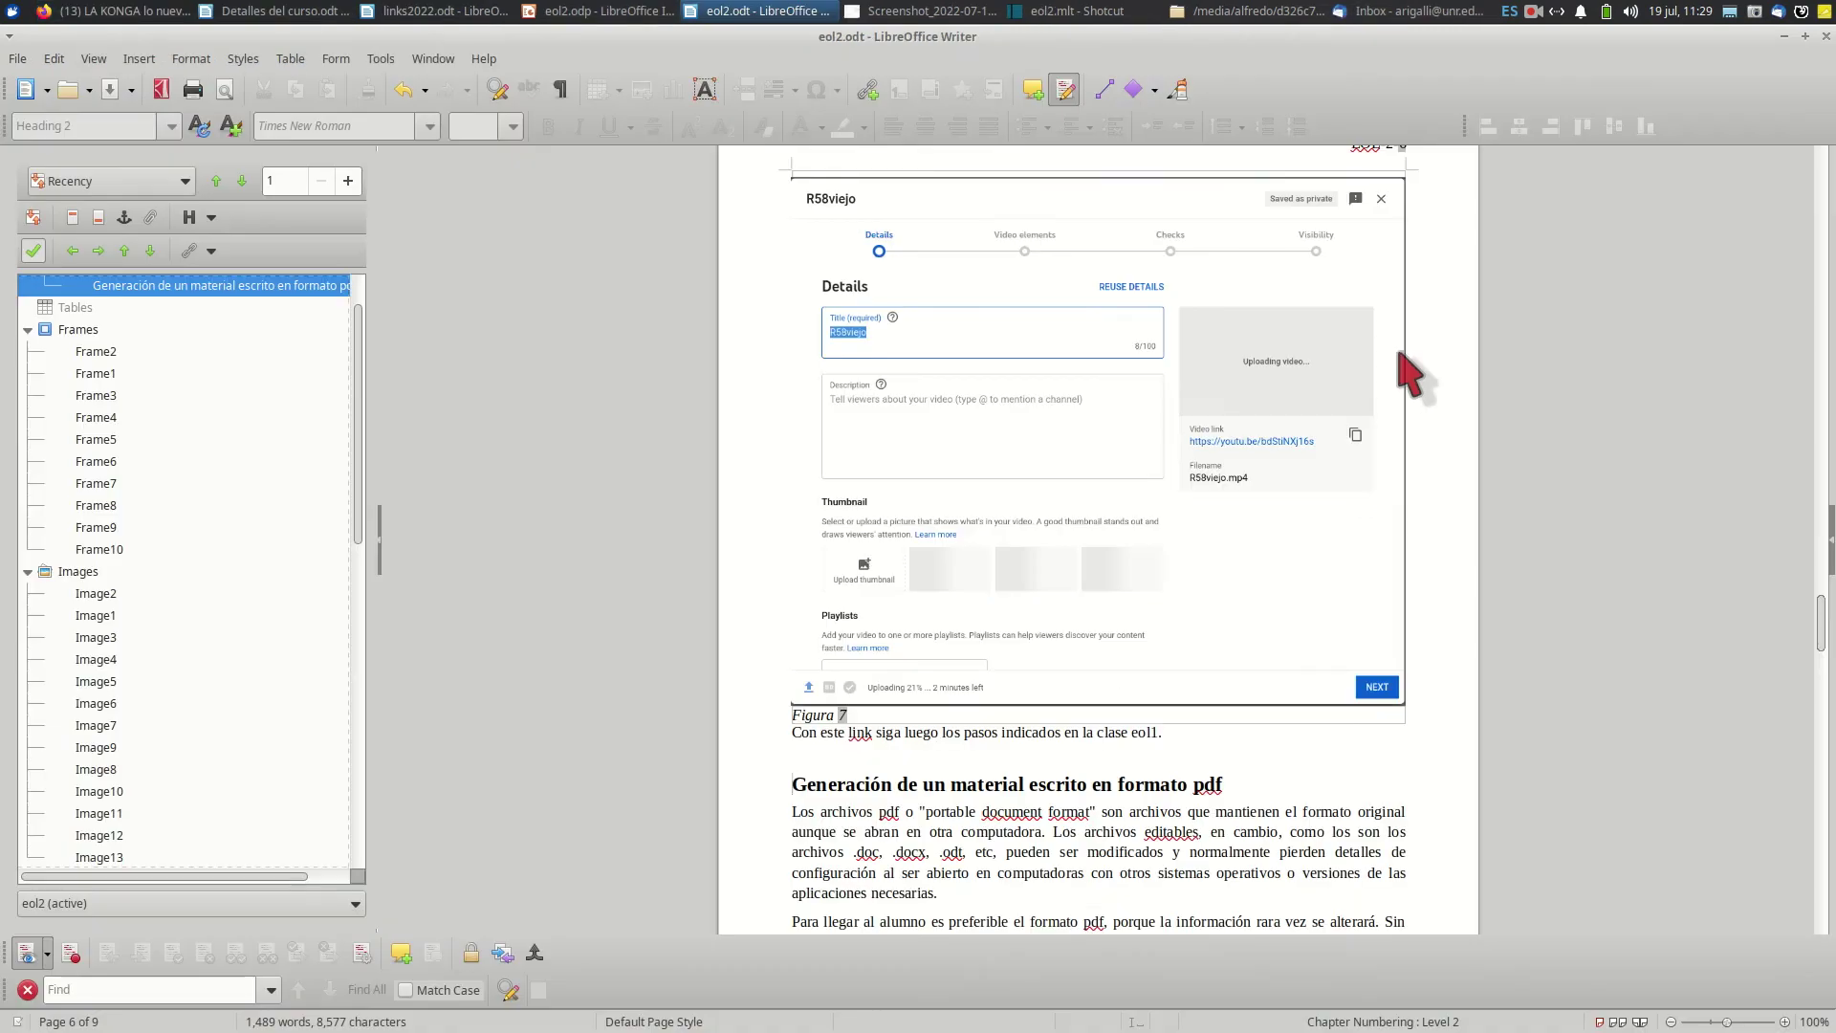
- Export eol2.odt directly as a PDF named eol2 in the eol2 folder, replacing the existing file
{"action": "scroll", "coordinate": [1305, 416], "scroll_direction": "up", "scroll_amount": 3}
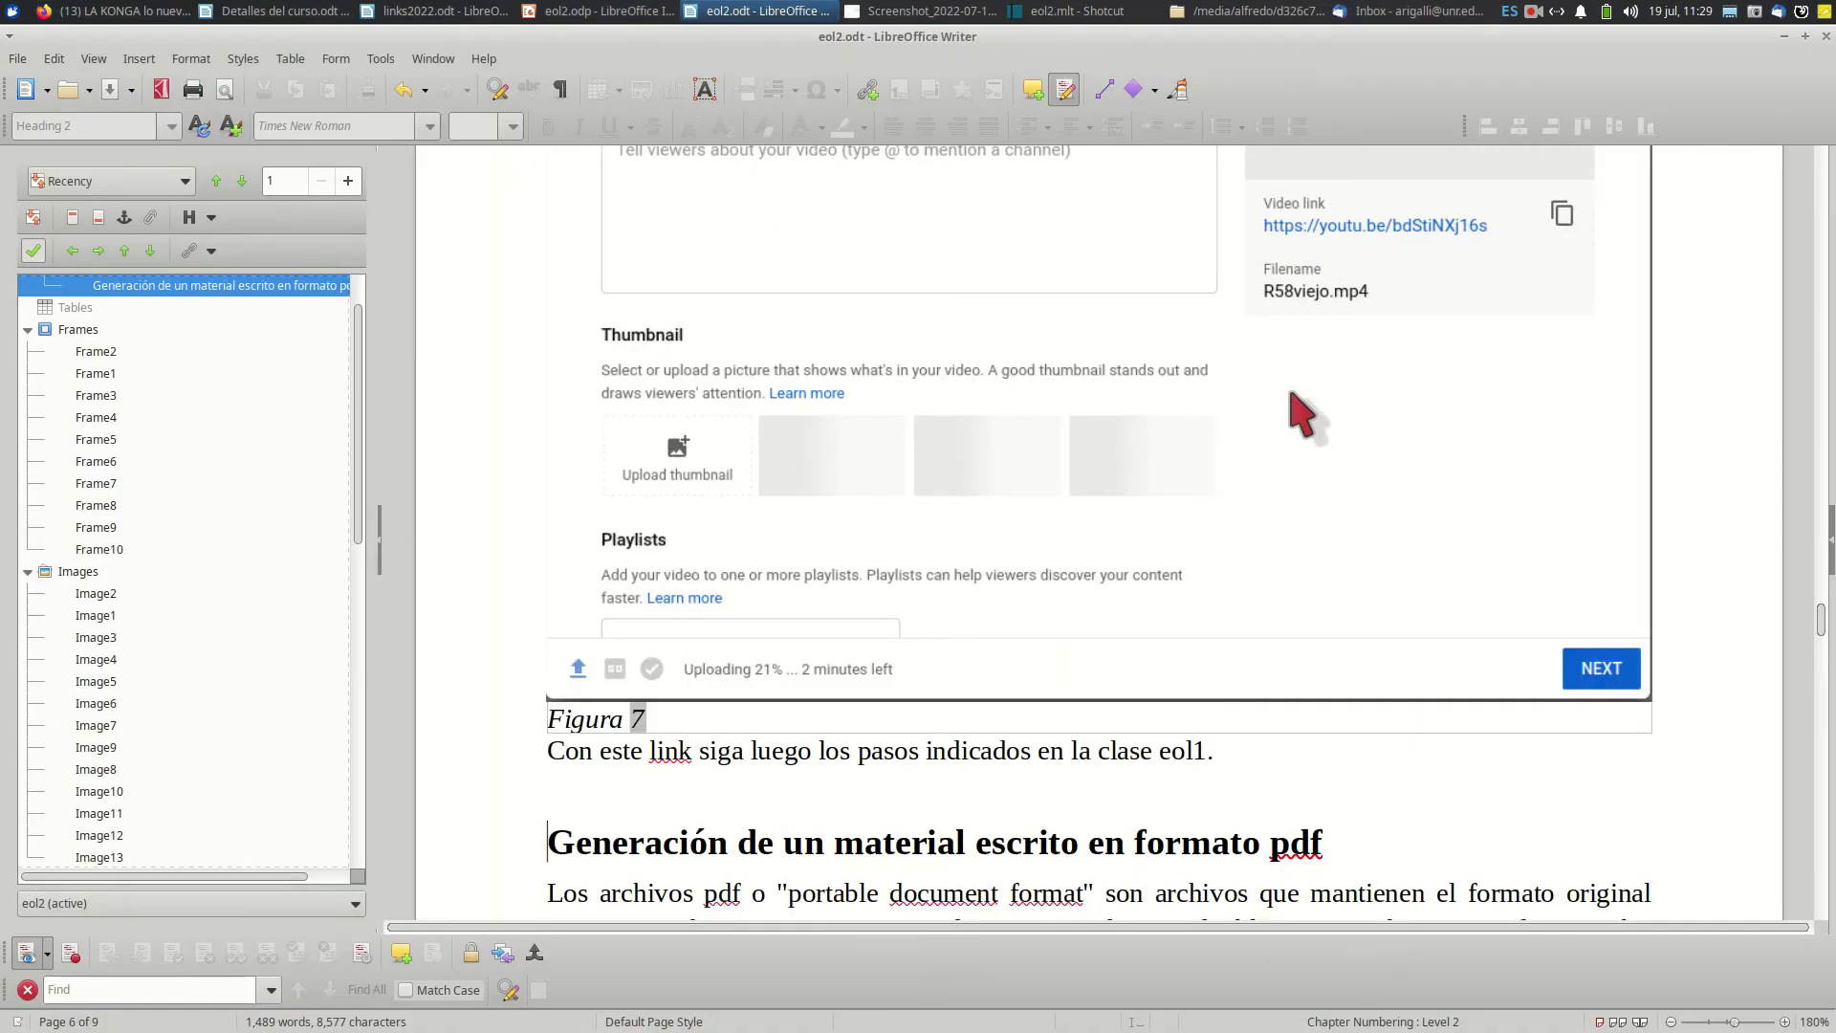
{"action": "scroll", "coordinate": [1306, 417], "scroll_direction": "down", "scroll_amount": 3}
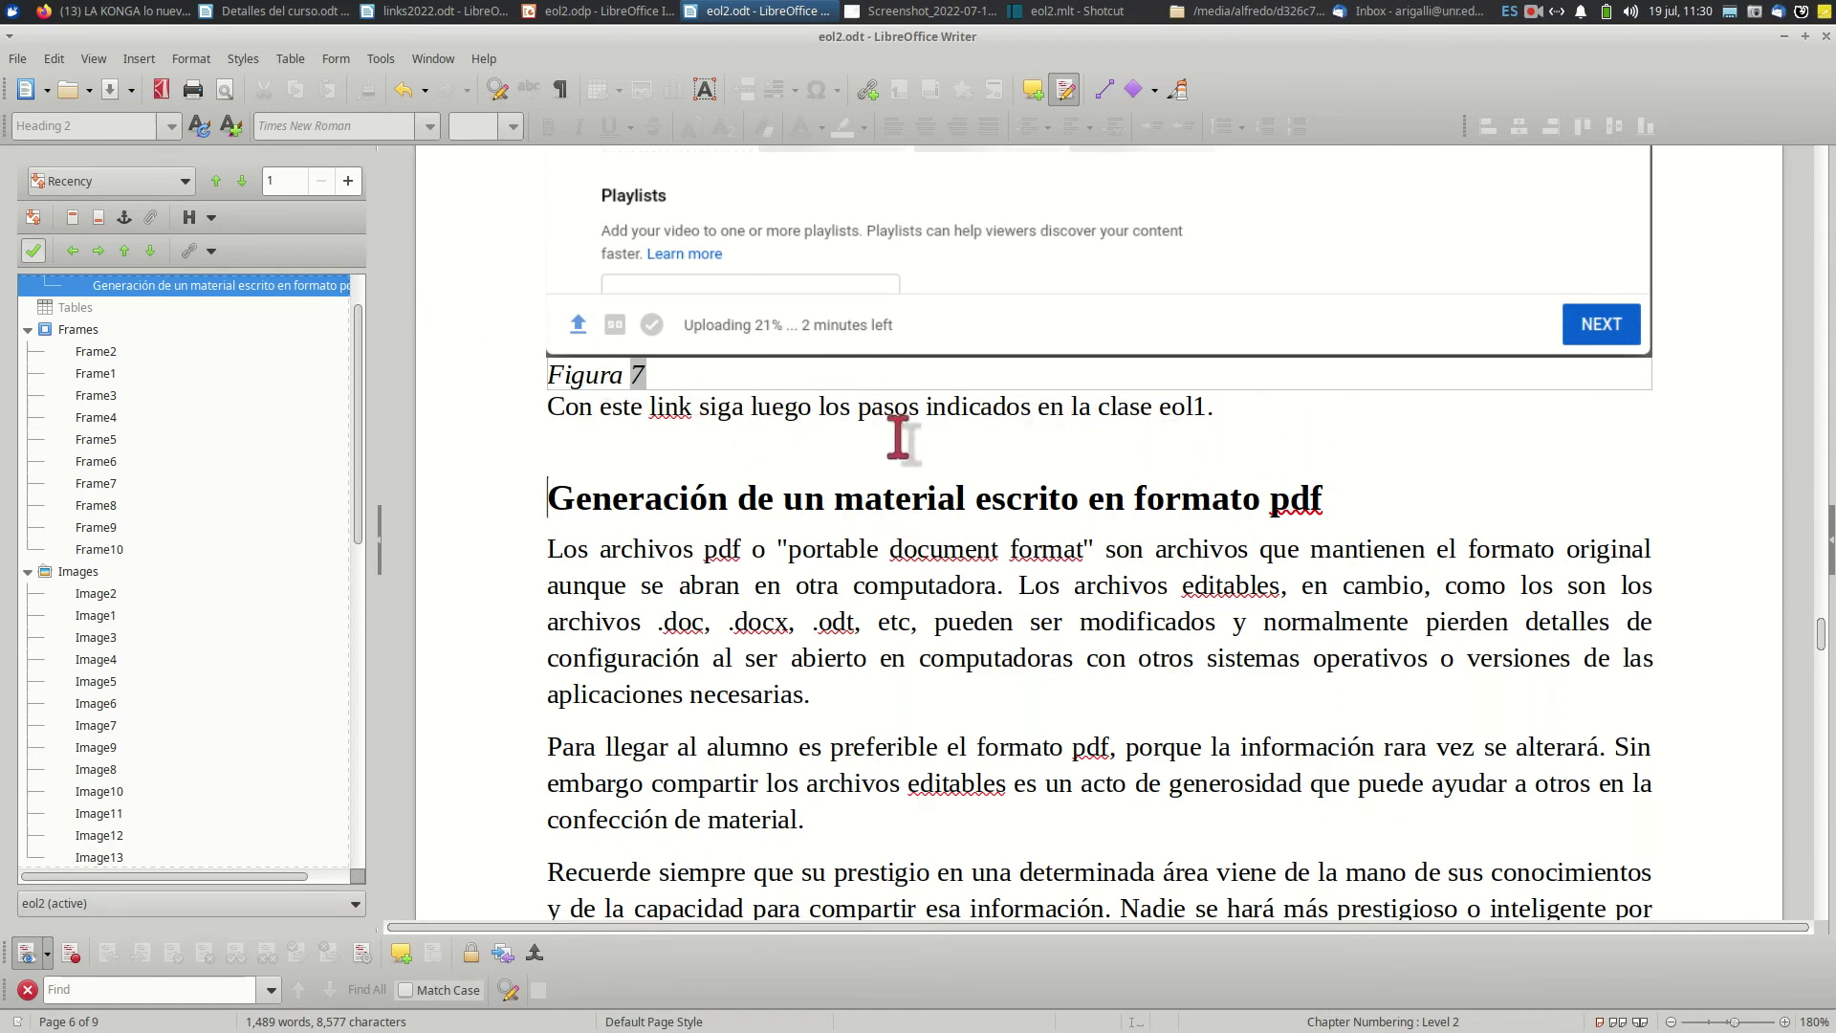
{"action": "left_click", "coordinate": [162, 90]}
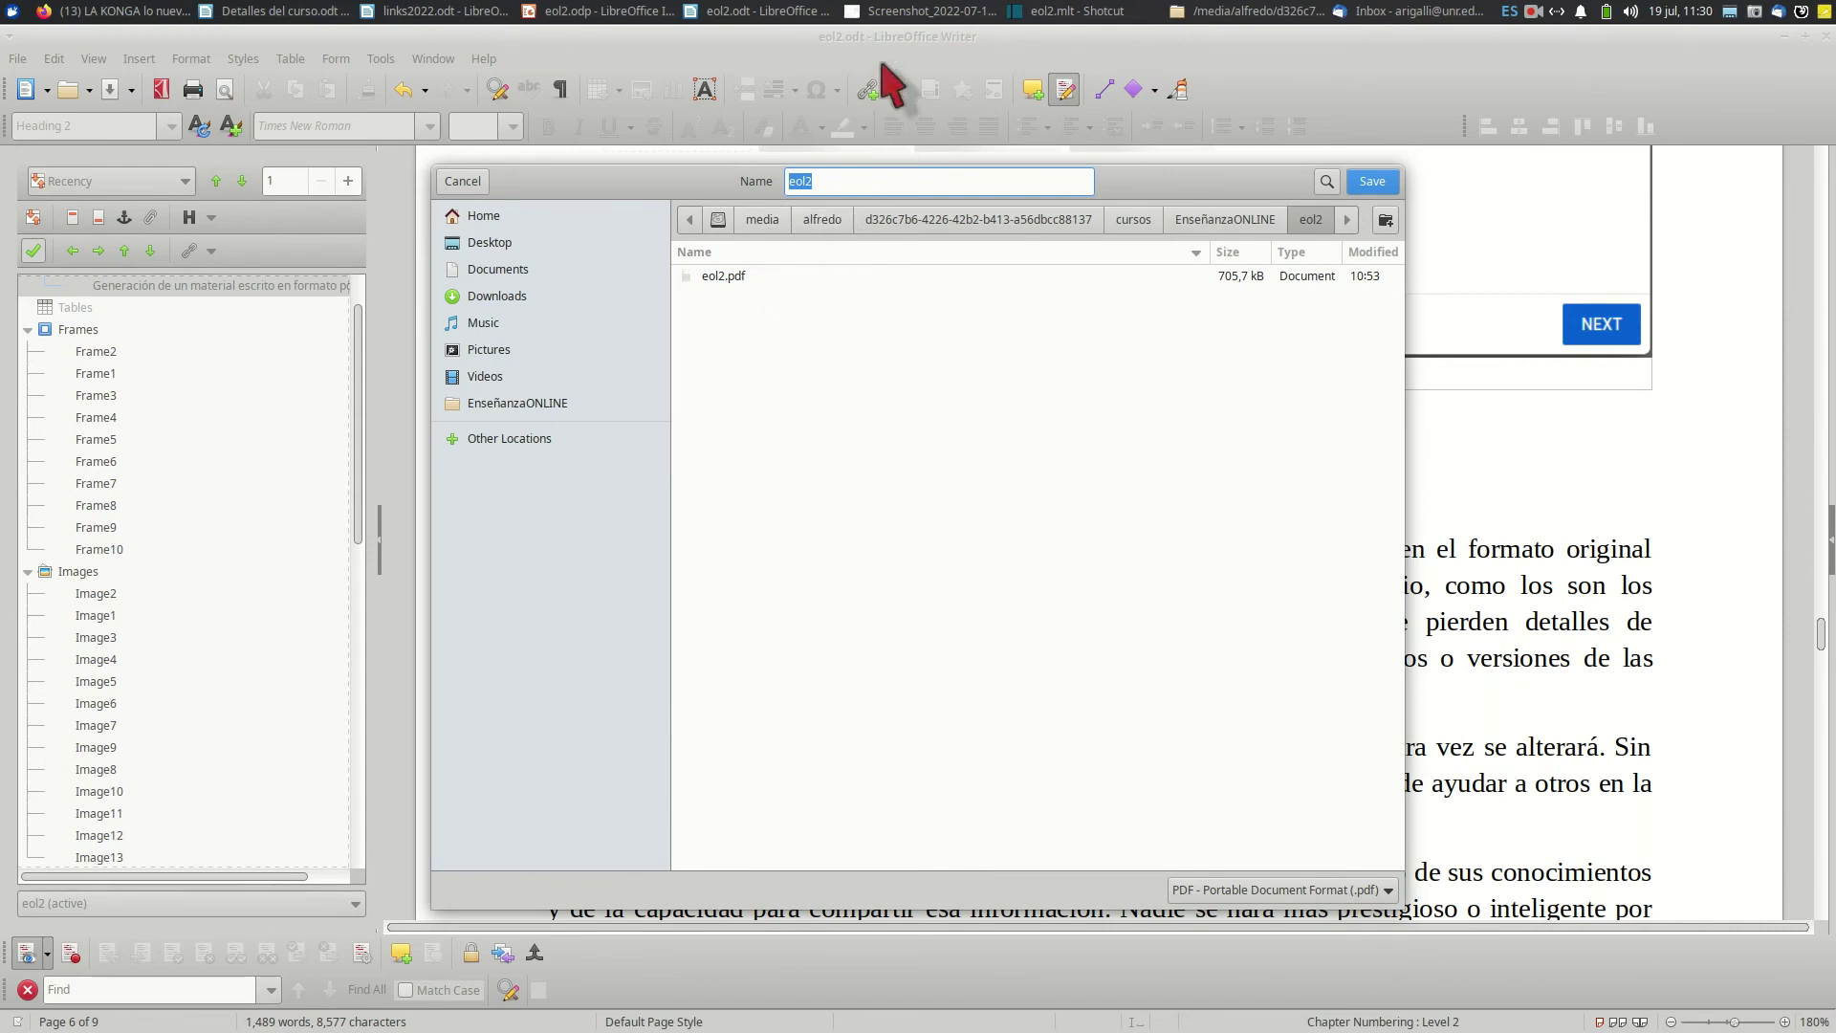
{"action": "left_click", "coordinate": [1374, 182]}
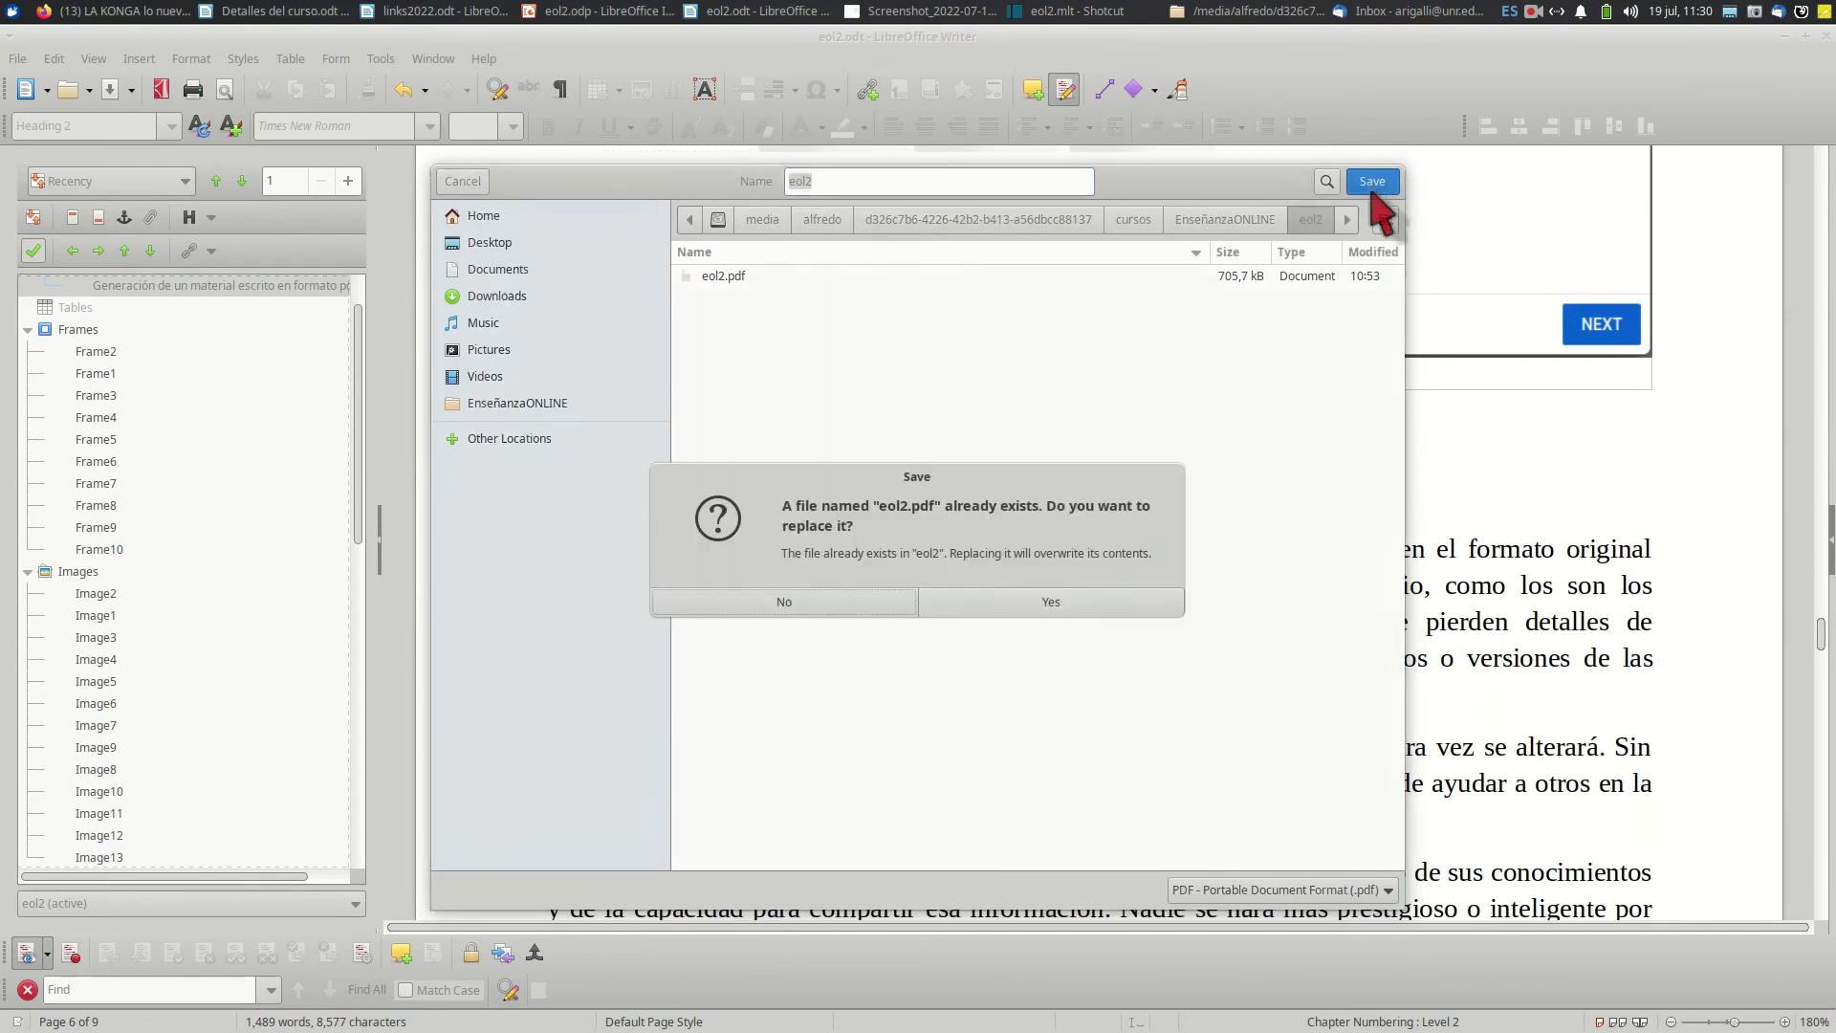
{"action": "left_click", "coordinate": [1051, 604]}
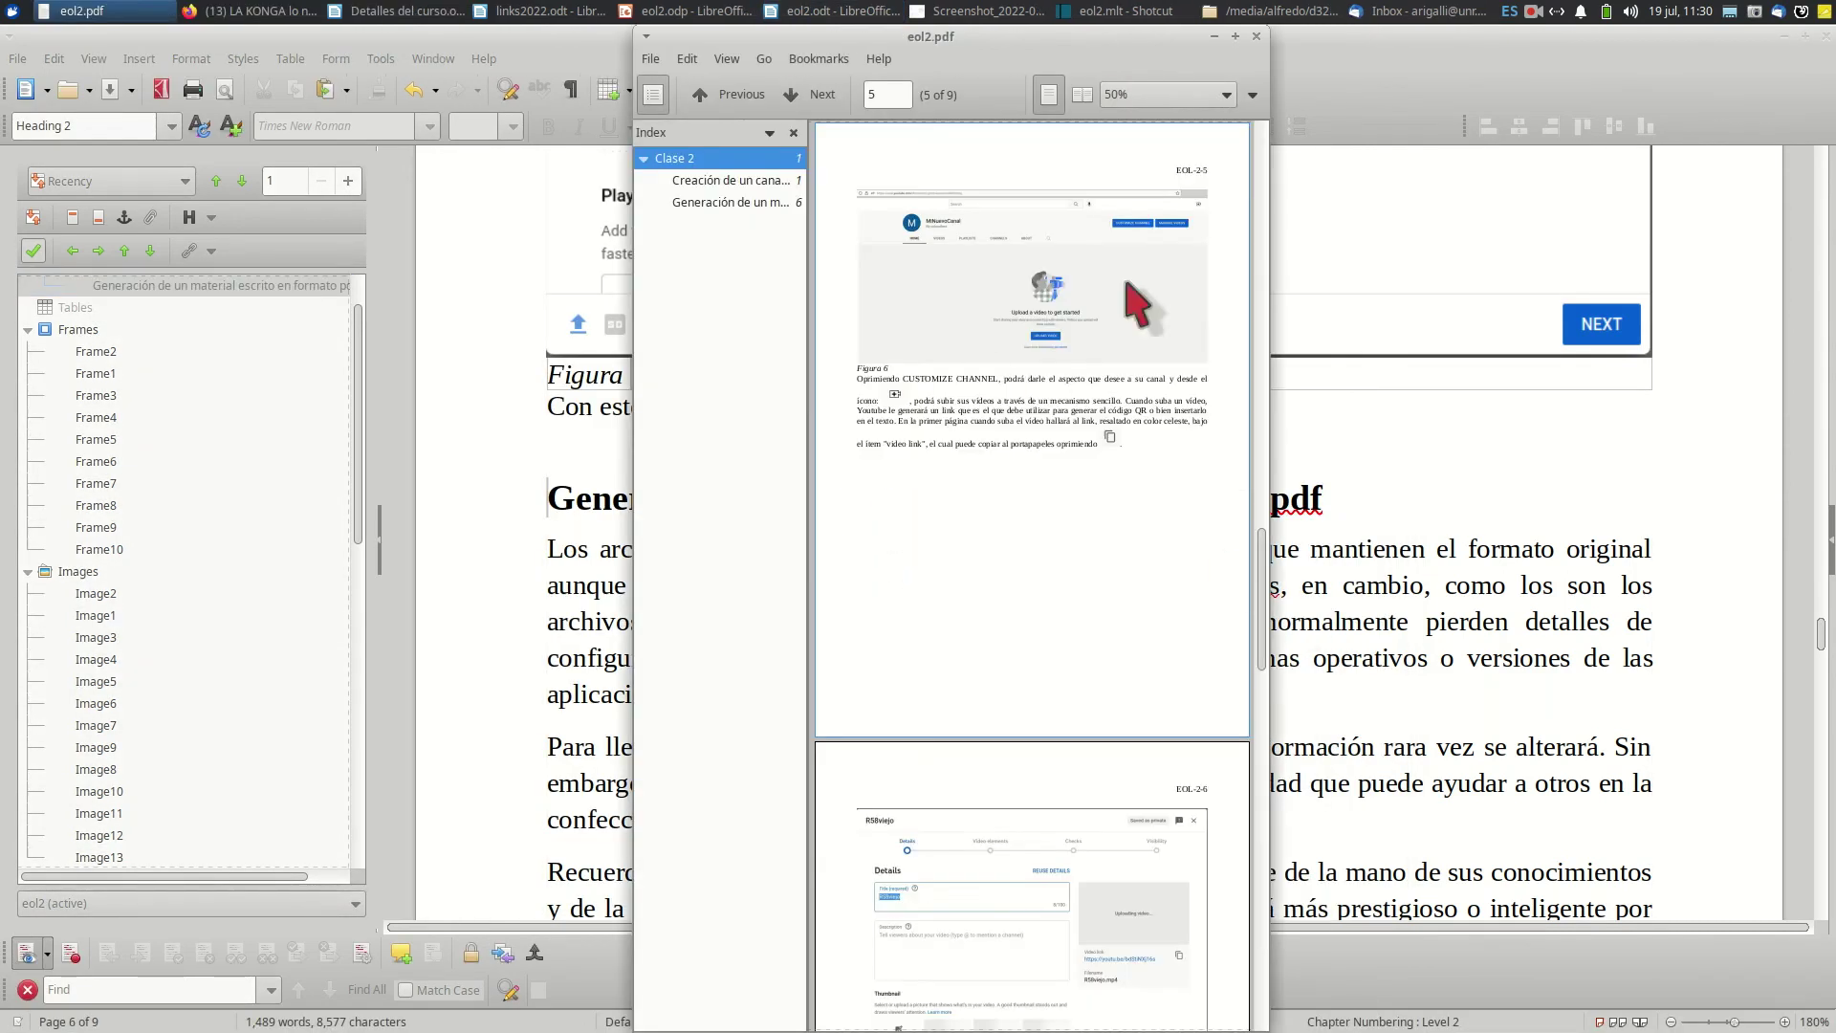
- Scroll through the exported PDF, close it and hide the Navigator sidebar in the eol2.odt document
{"action": "mouse_move", "coordinate": [1263, 589]}
{"action": "left_mouse_down"}
{"action": "mouse_move", "coordinate": [1274, 153]}
{"action": "mouse_move", "coordinate": [1292, 574]}
{"action": "left_mouse_up"}
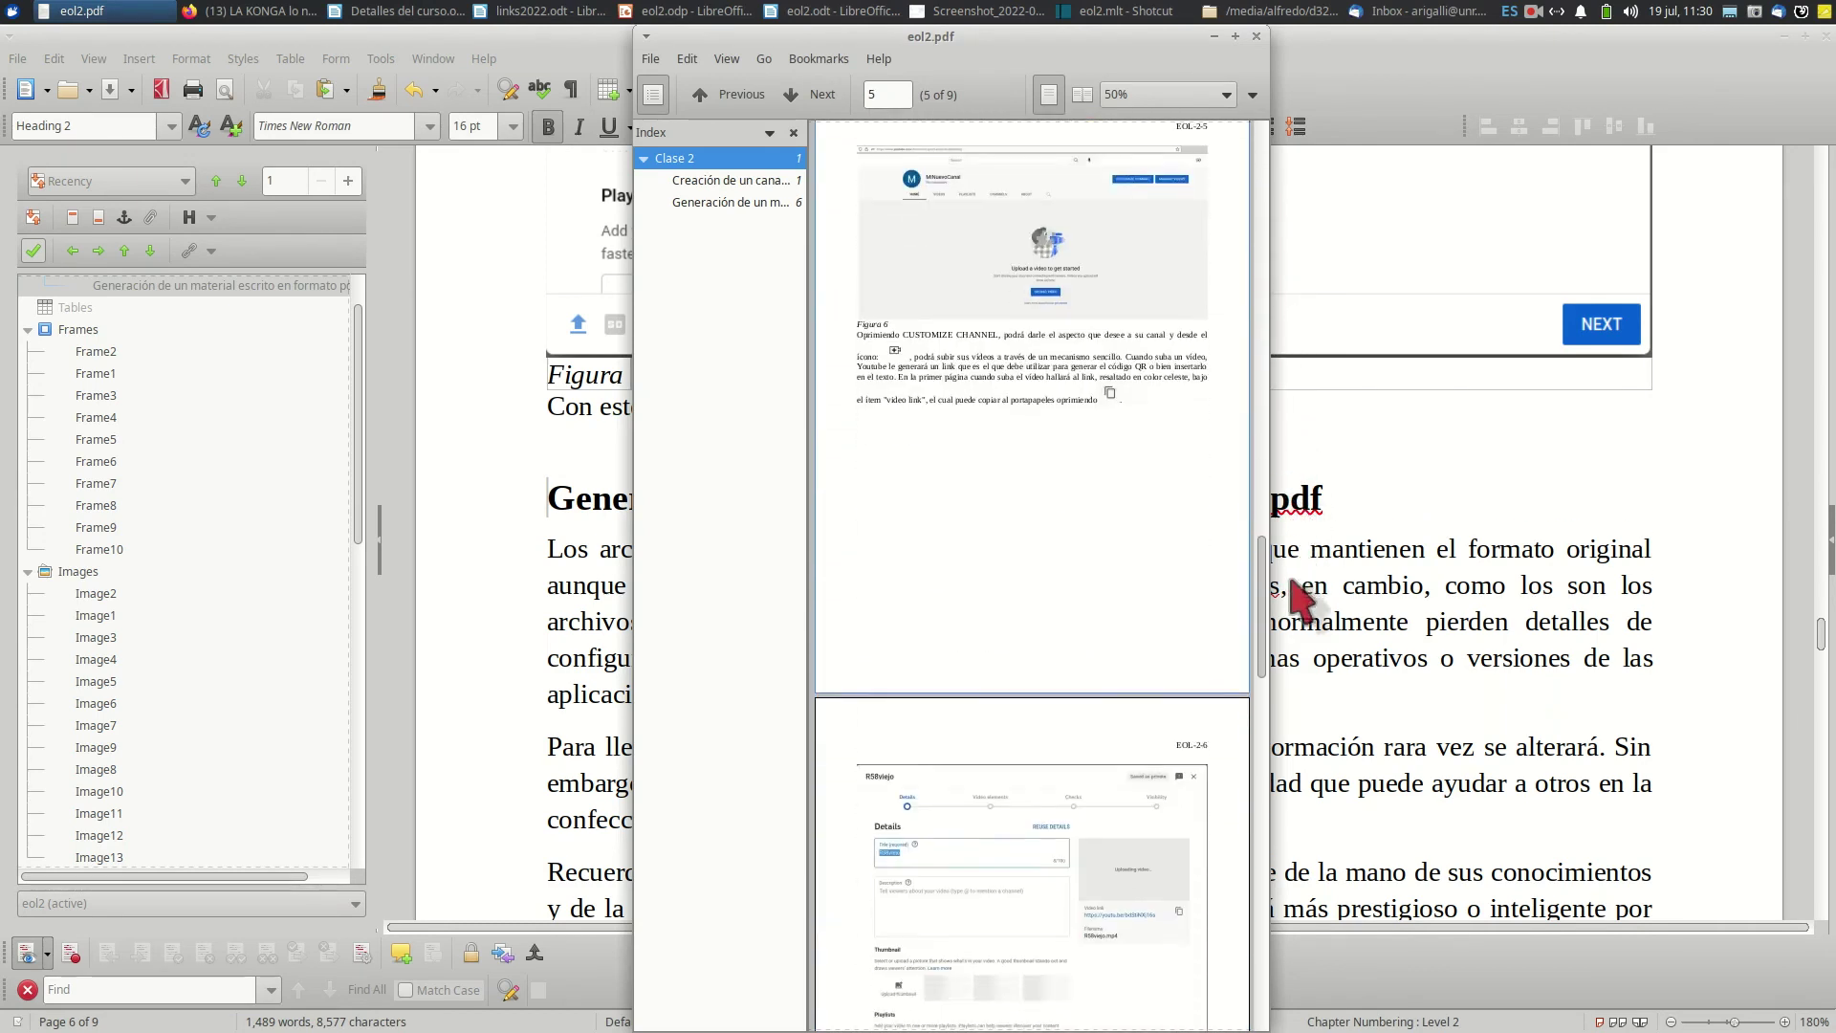
{"action": "left_click", "coordinate": [1258, 36]}
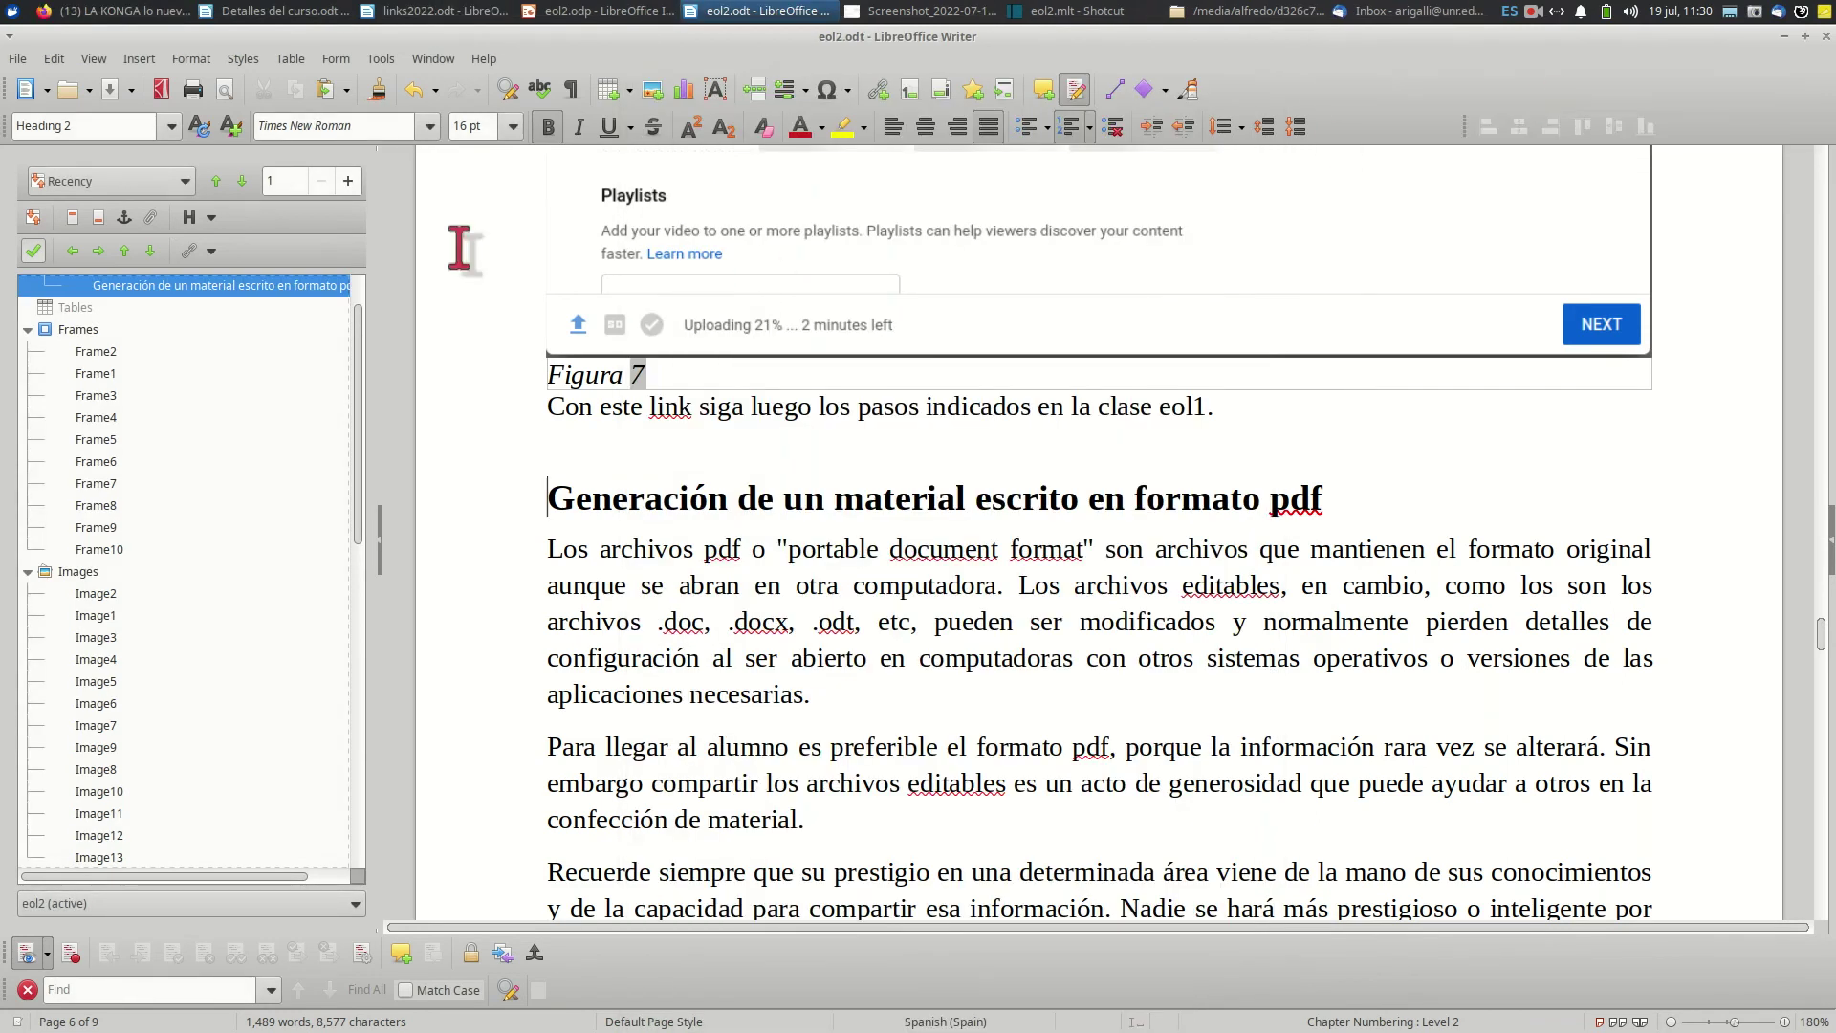
{"action": "left_click", "coordinate": [379, 541]}
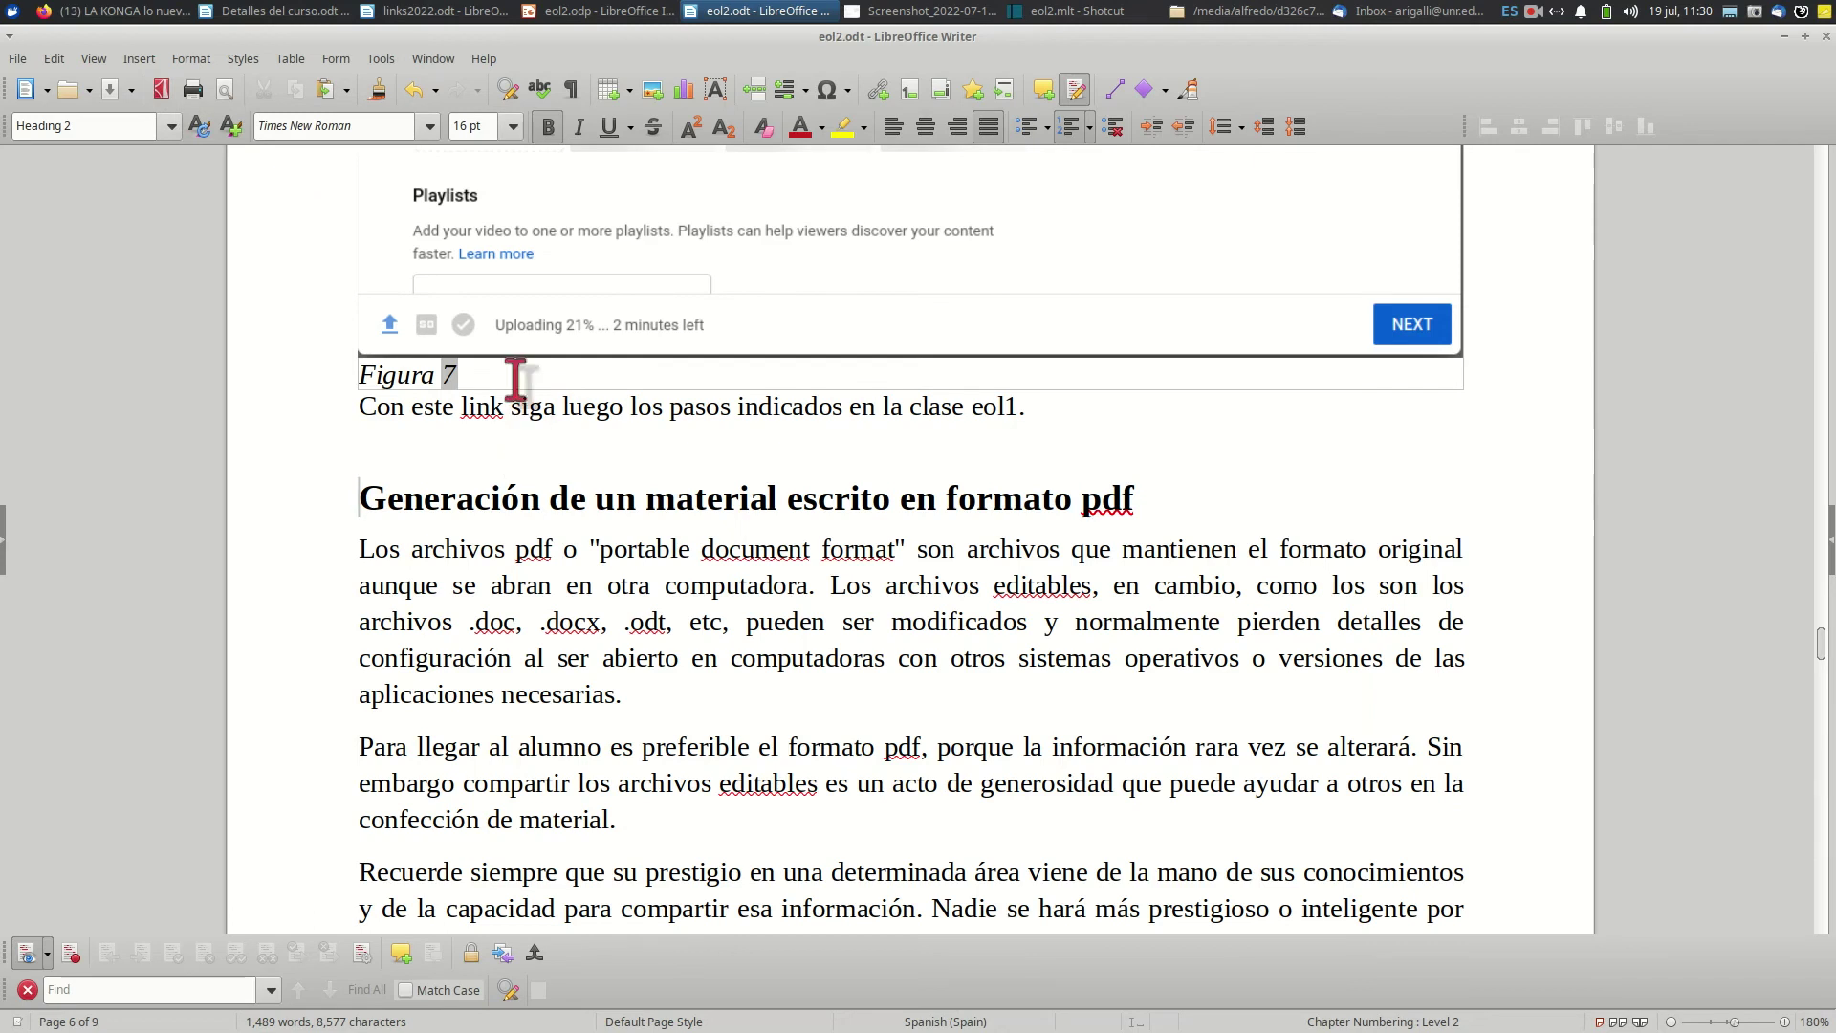
- Try the All, Pages 1-4 and Selection ranges in the PDF export options and cancel the export
{"action": "left_click", "coordinate": [17, 59]}
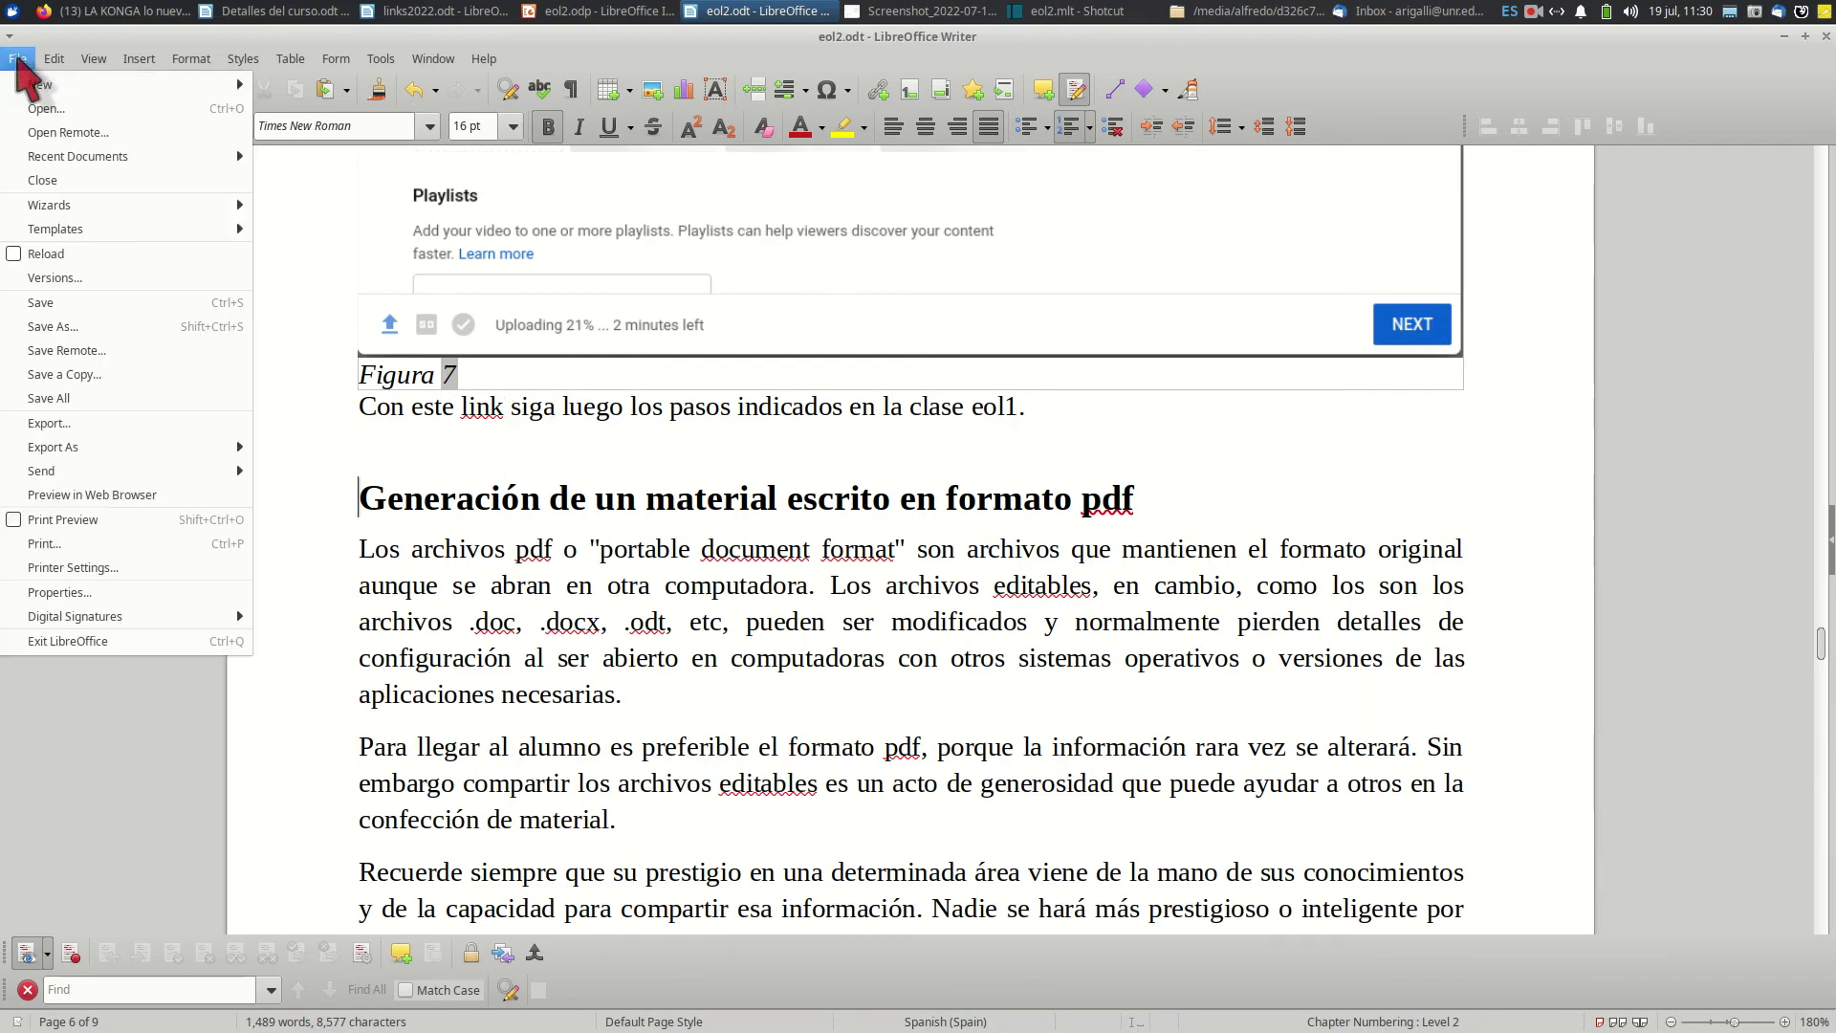
{"action": "mouse_move", "coordinate": [70, 455]}
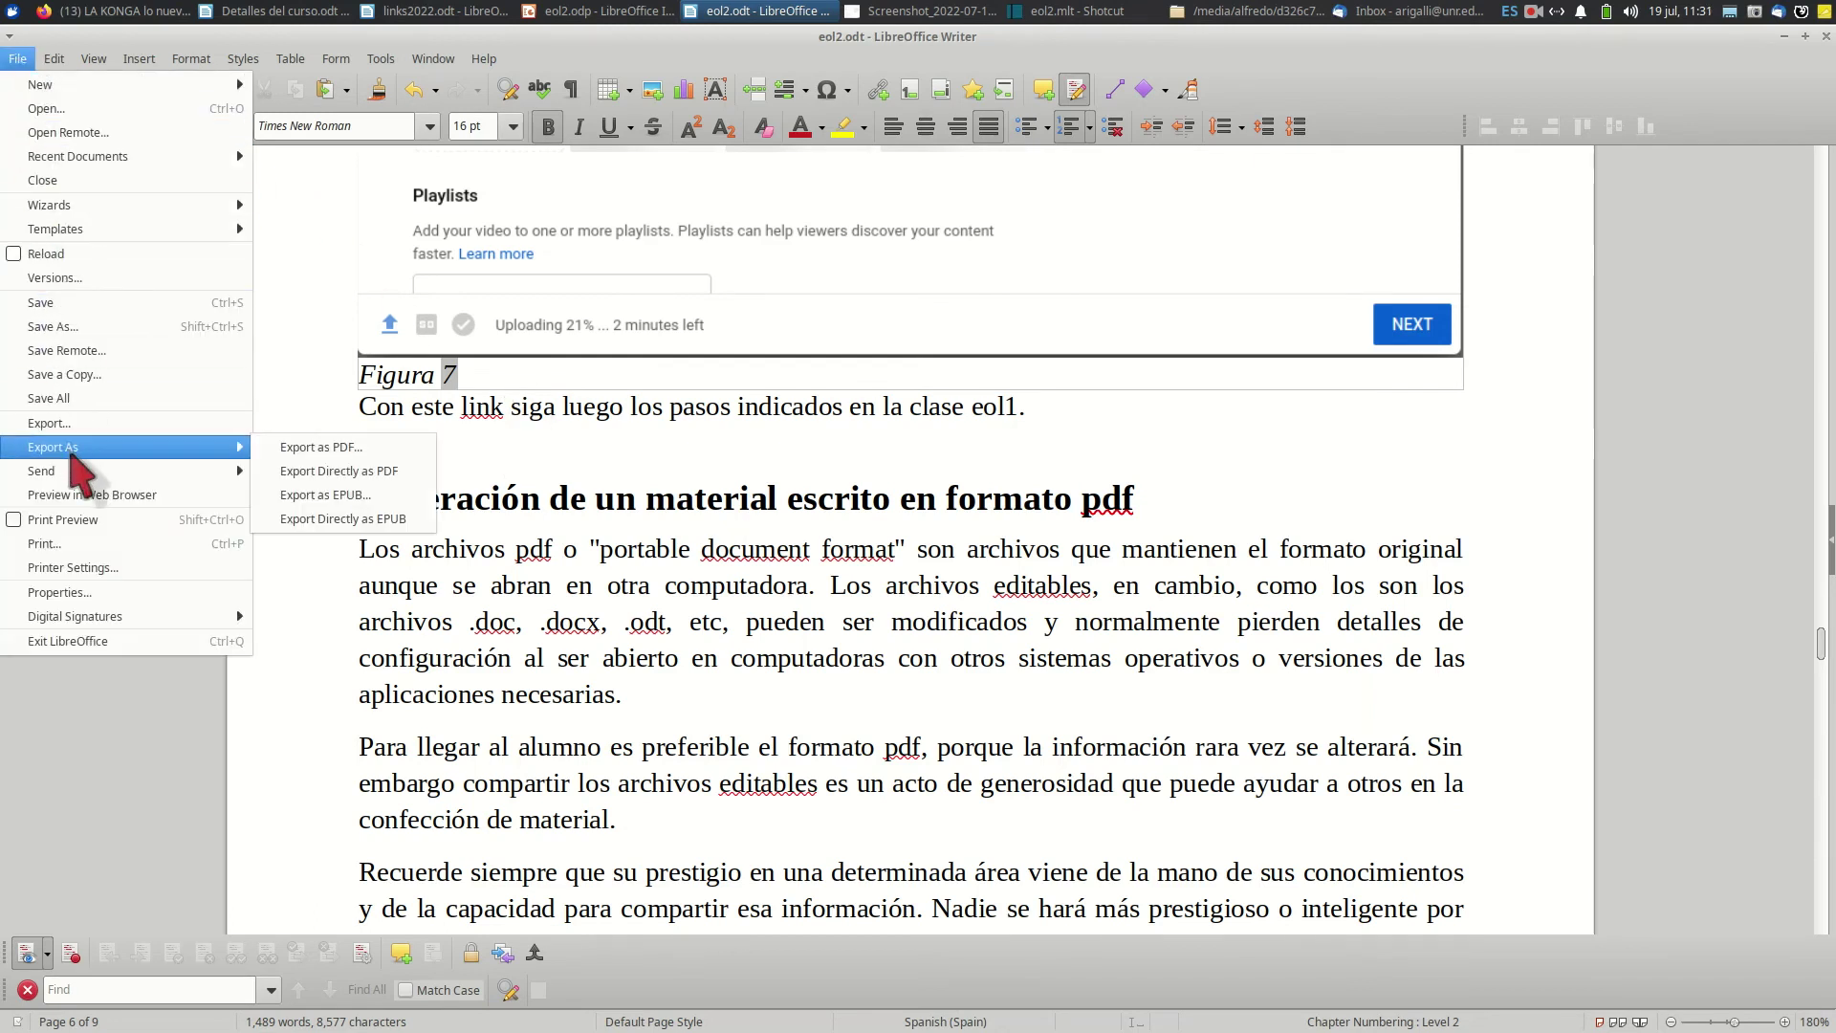
{"action": "left_click", "coordinate": [321, 448]}
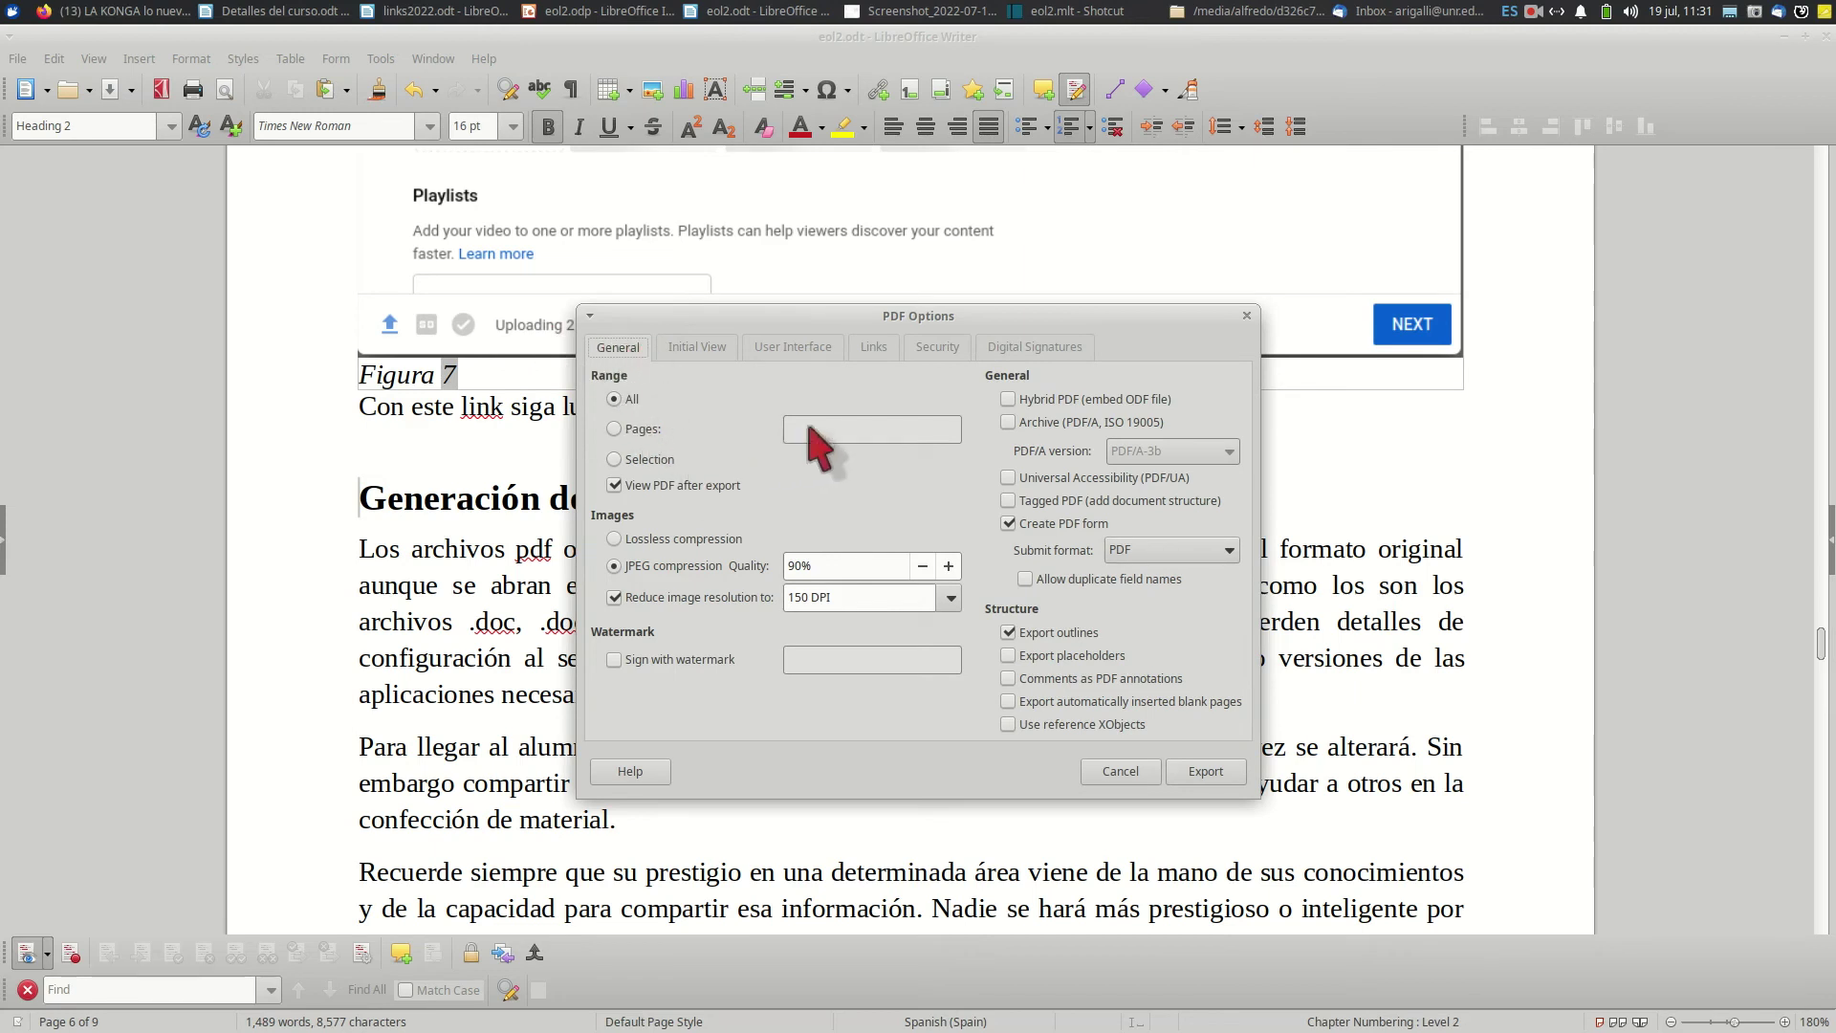
{"action": "left_click", "coordinate": [615, 400]}
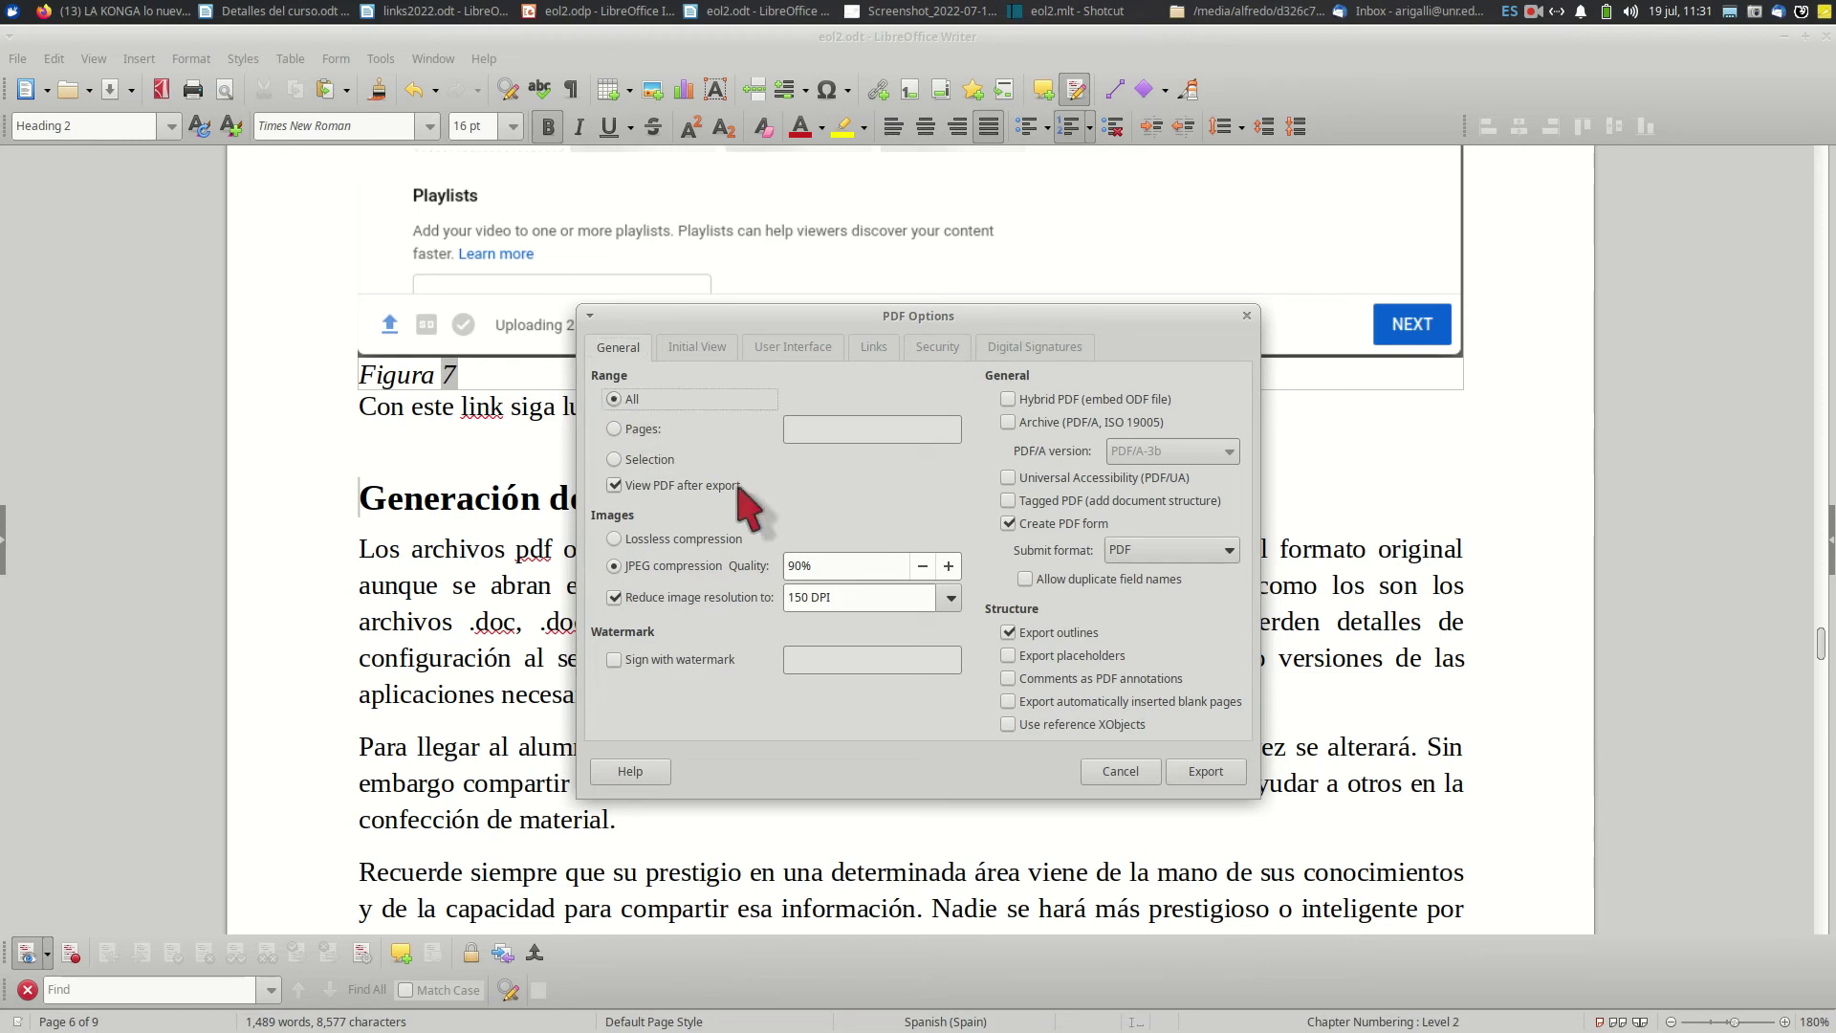
{"action": "left_click", "coordinate": [614, 429]}
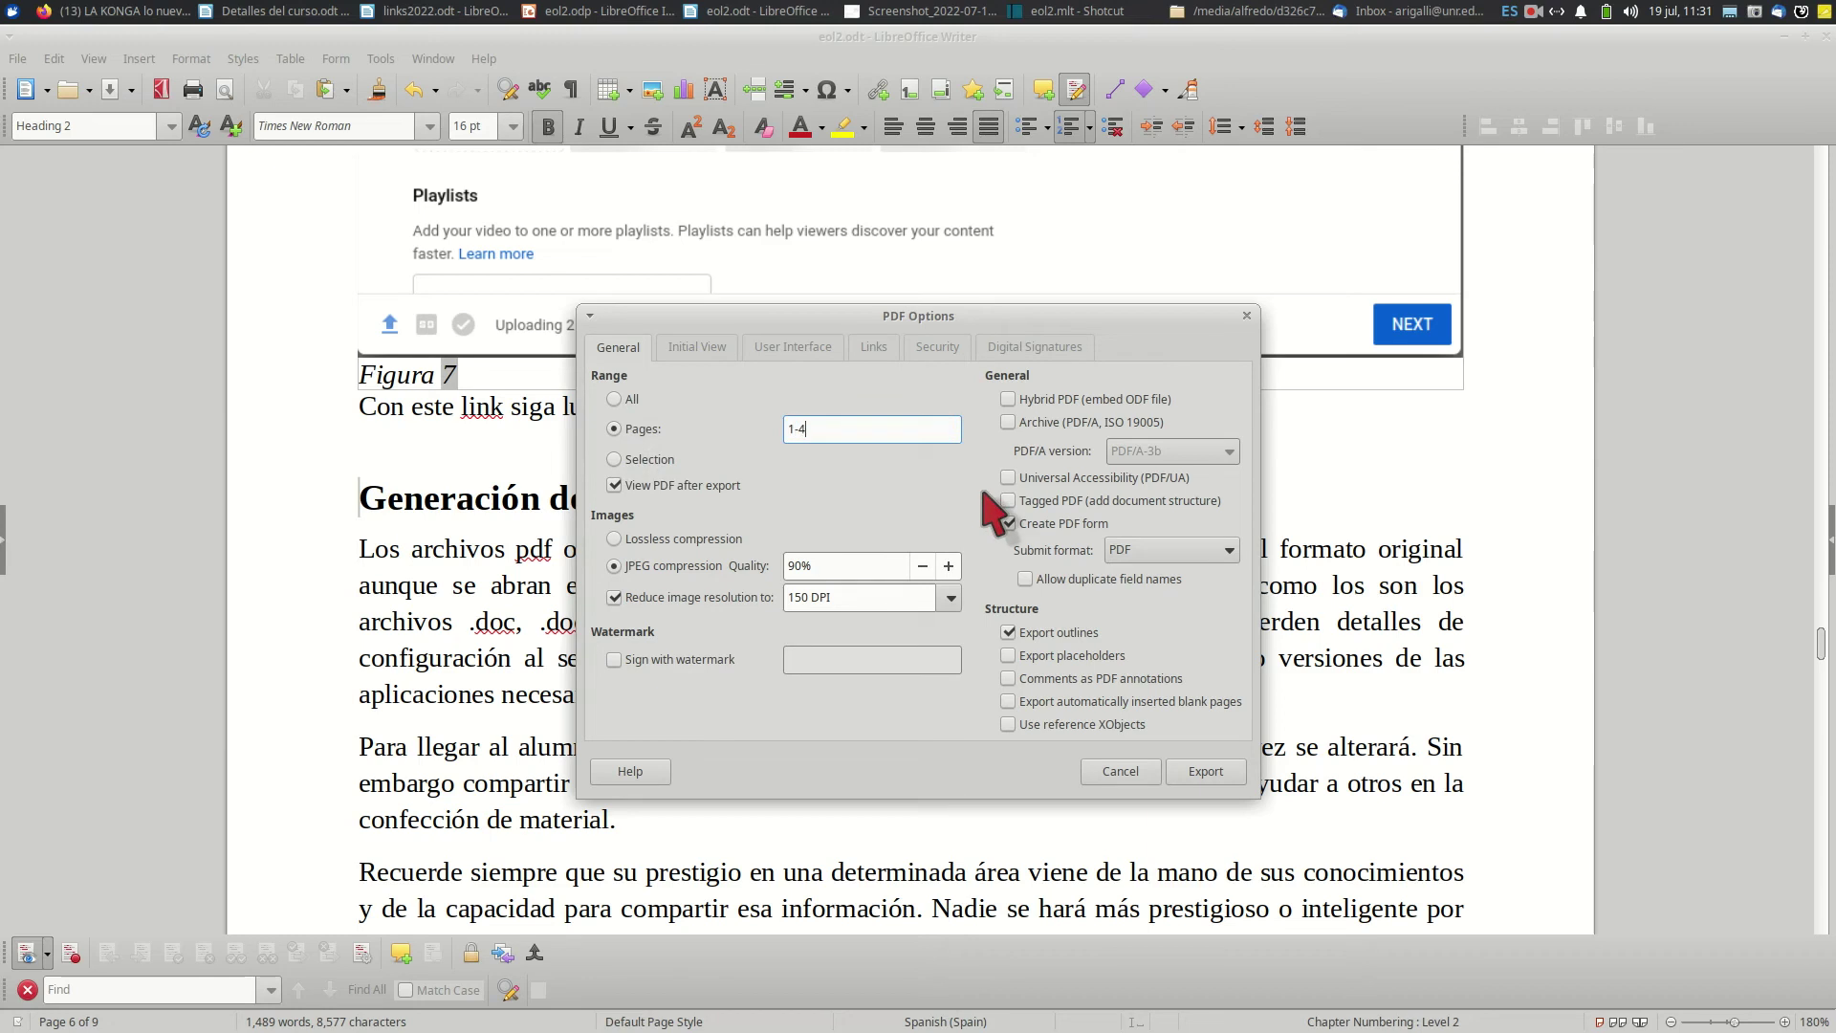
{"action": "left_click", "coordinate": [615, 460]}
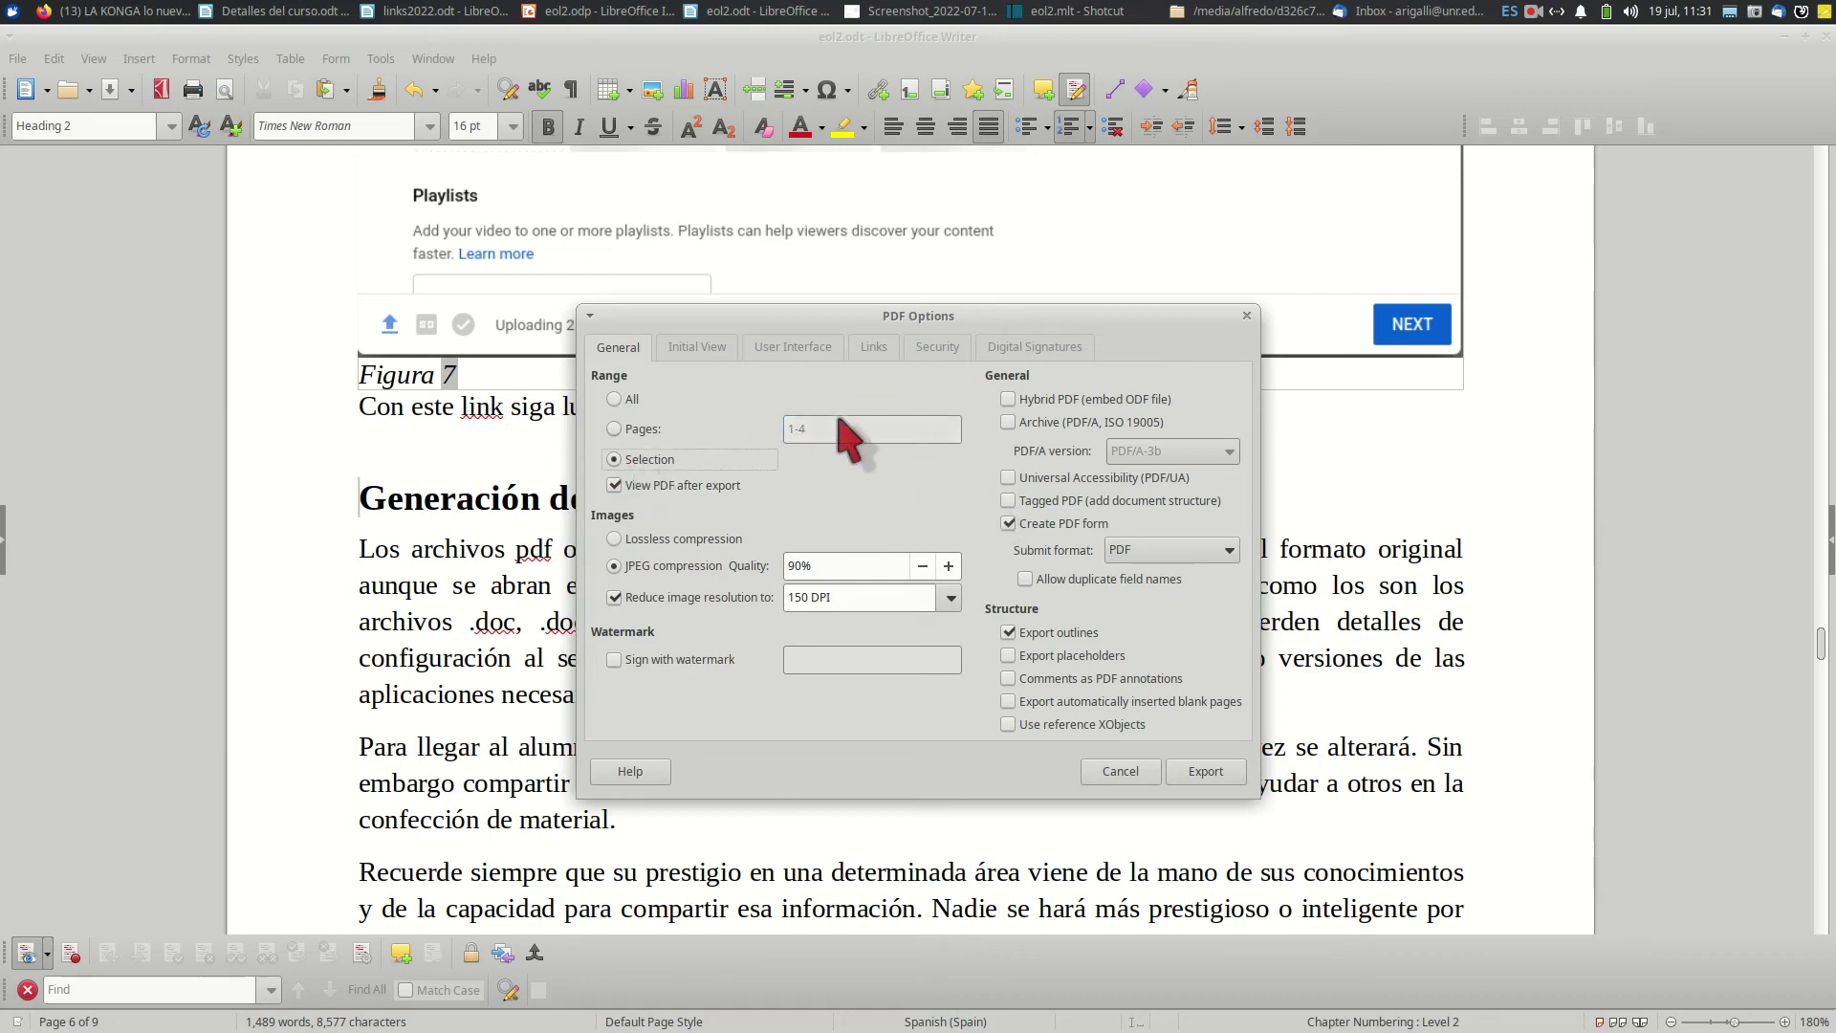
{"action": "left_click", "coordinate": [1121, 772]}
- Select the "Generación de un material escrito en formato pdf" heading with its first two paragraphs and set the PDF export range to All
{"action": "left_click_drag", "start_coordinate": [361, 498], "coordinate": [765, 828]}
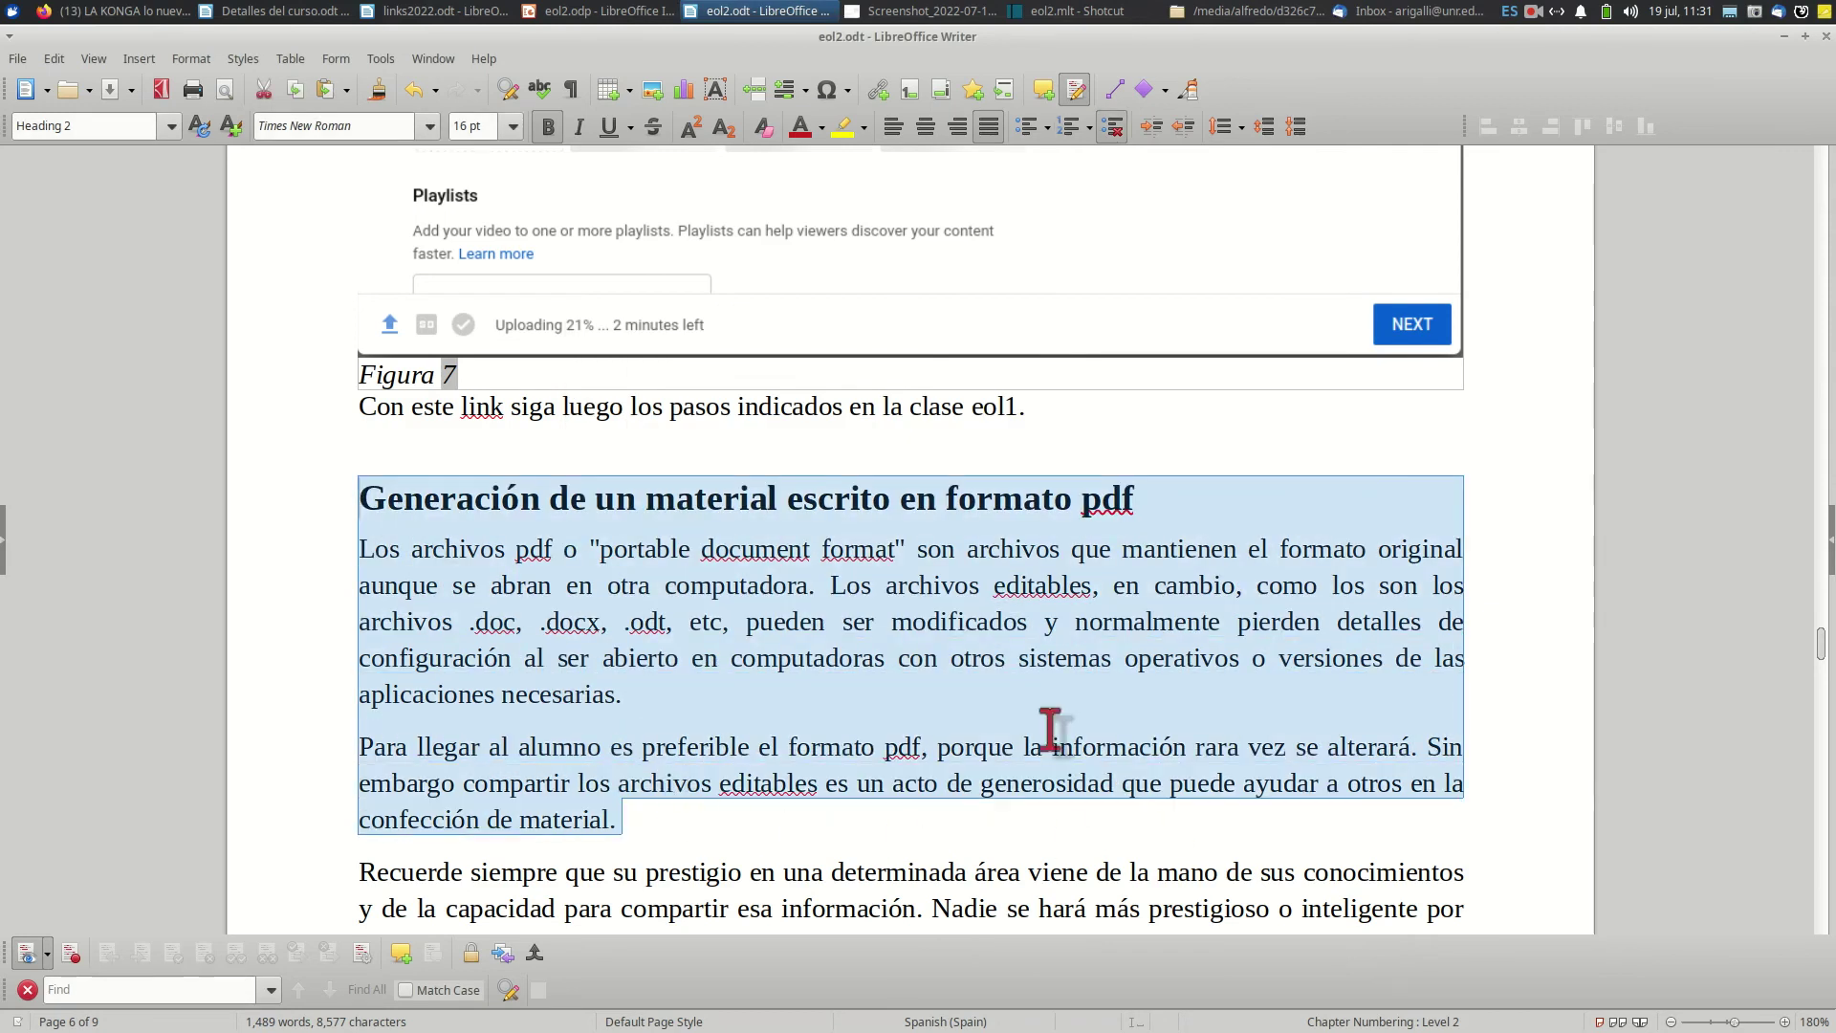
{"action": "left_click", "coordinate": [19, 60]}
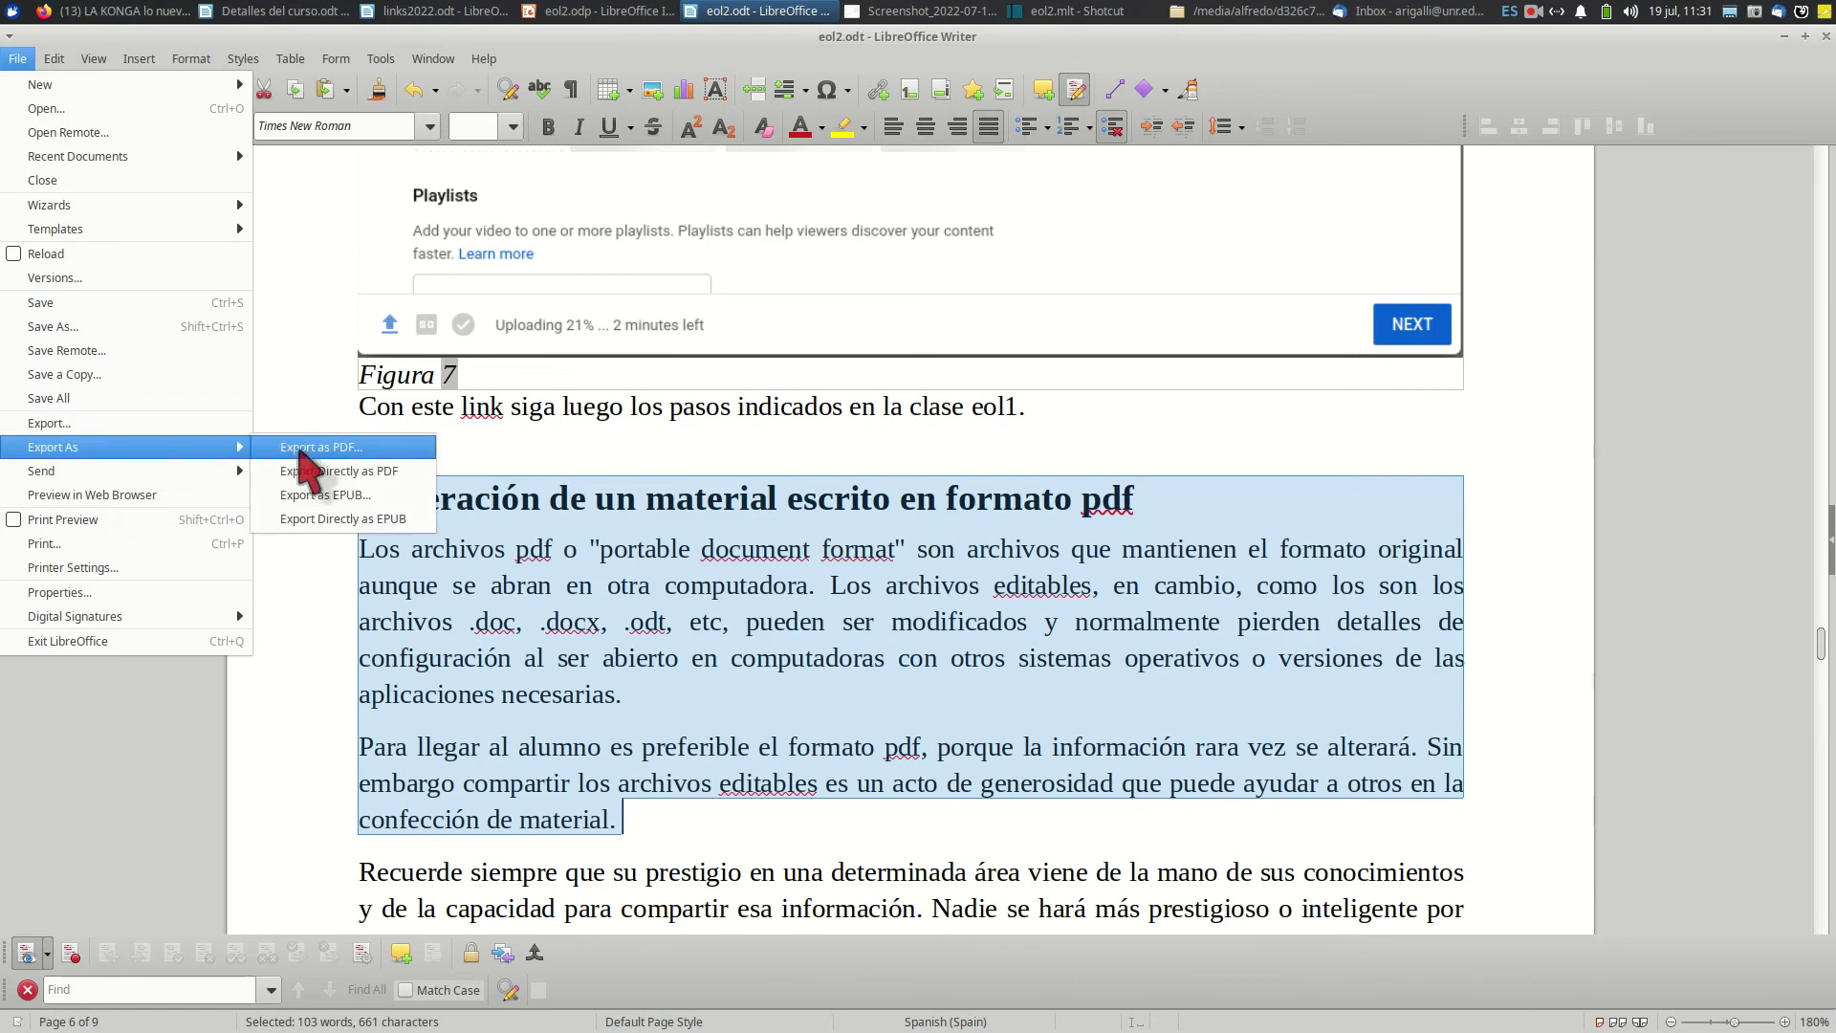
{"action": "left_click", "coordinate": [305, 447]}
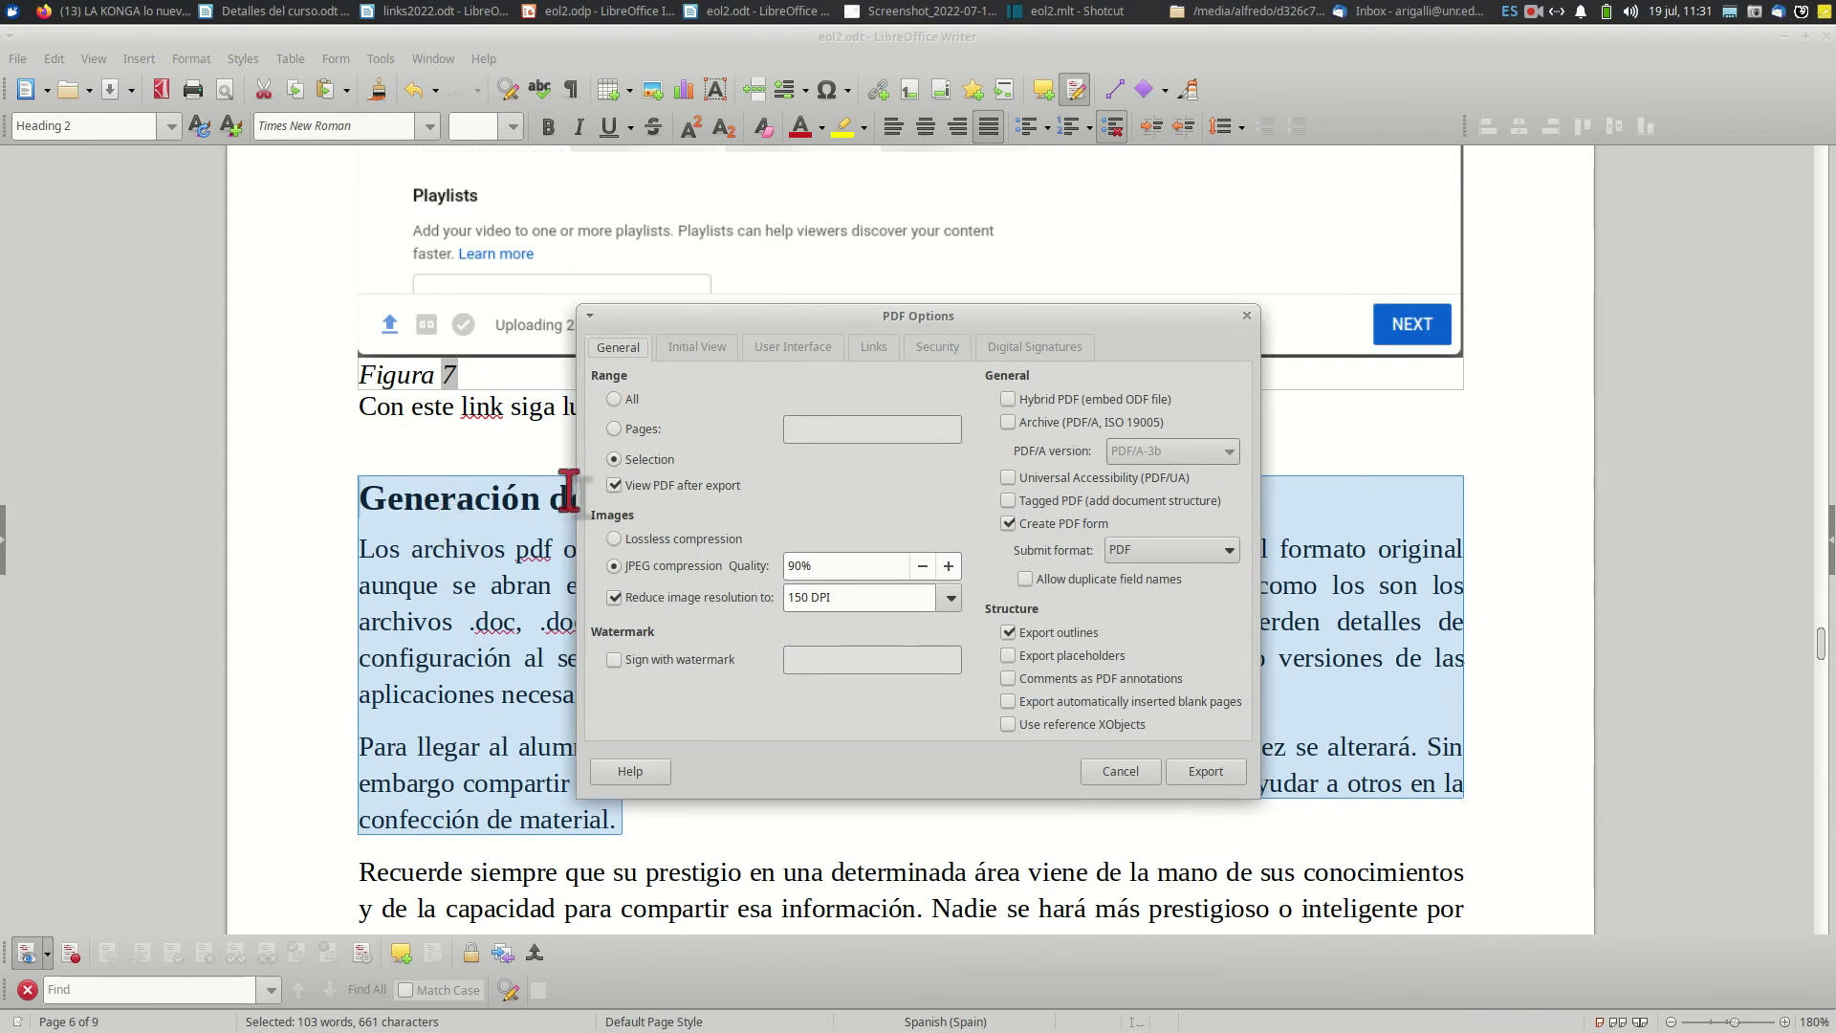
{"action": "left_click", "coordinate": [615, 399]}
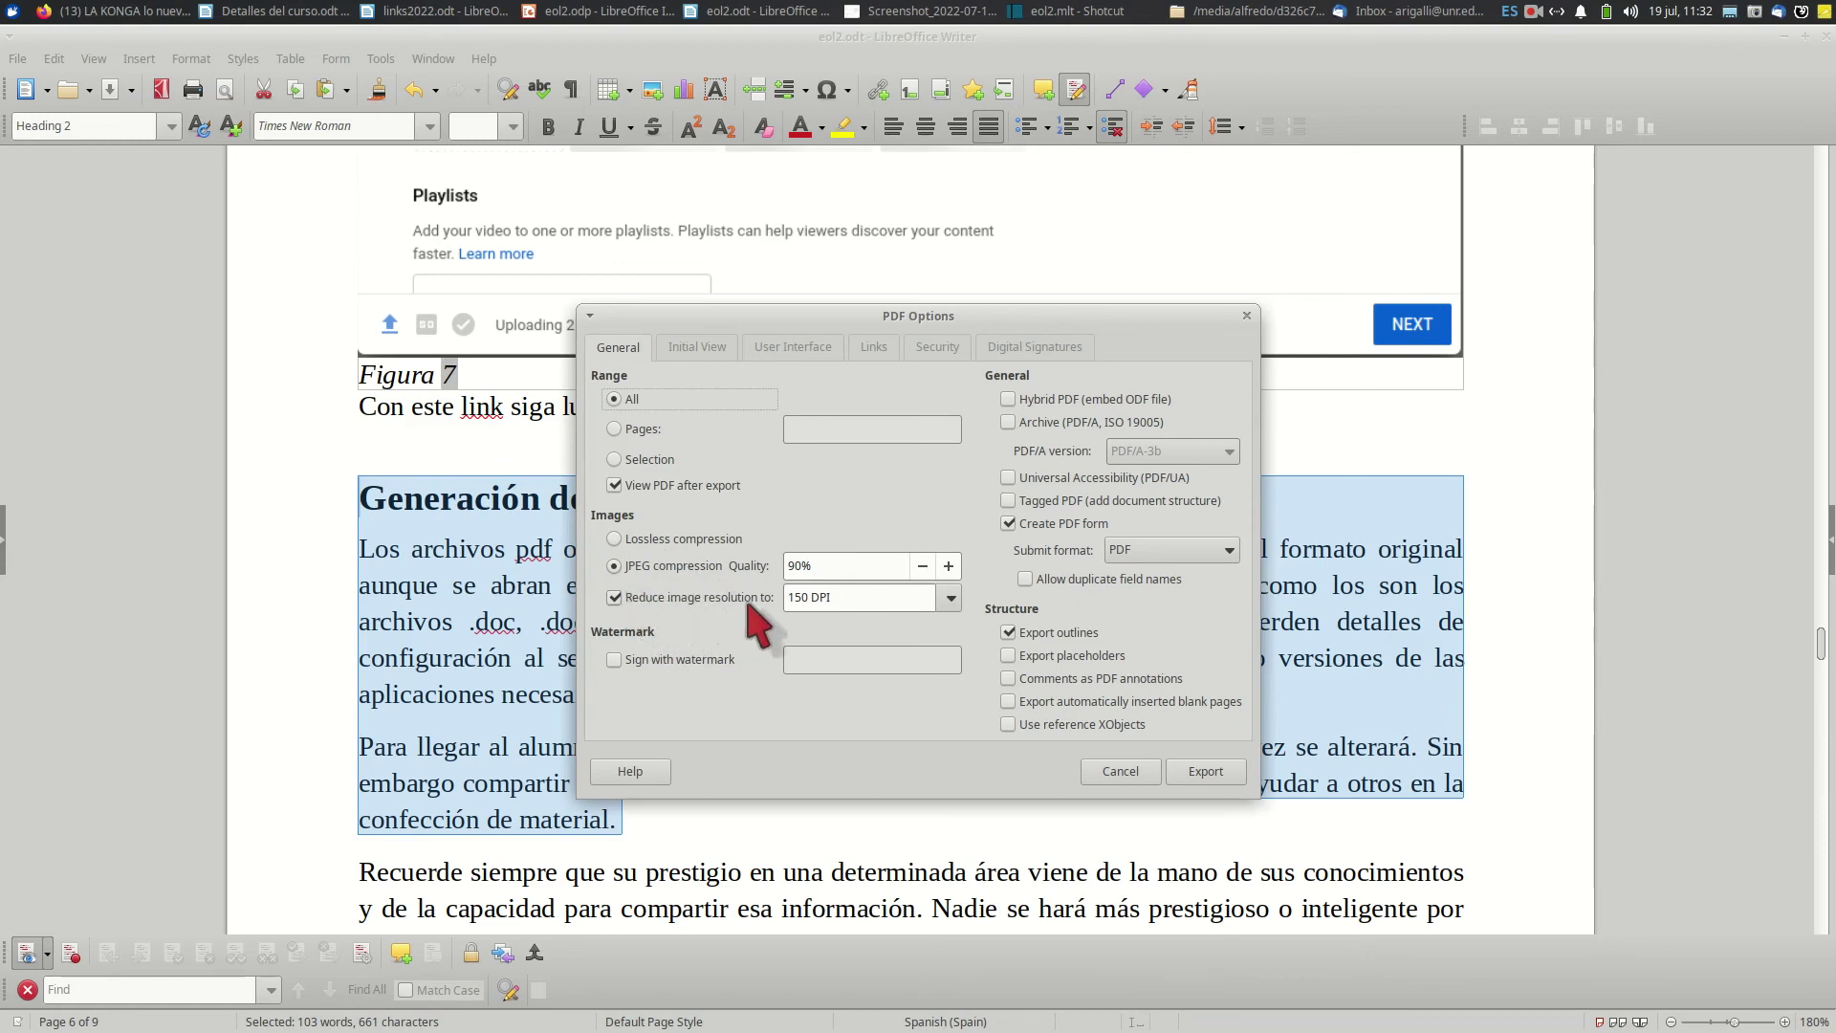
- Try 300 DPI and 150 DPI as the reduced image resolution, cancel the PDF export and deselect the text
{"action": "left_click", "coordinate": [950, 594]}
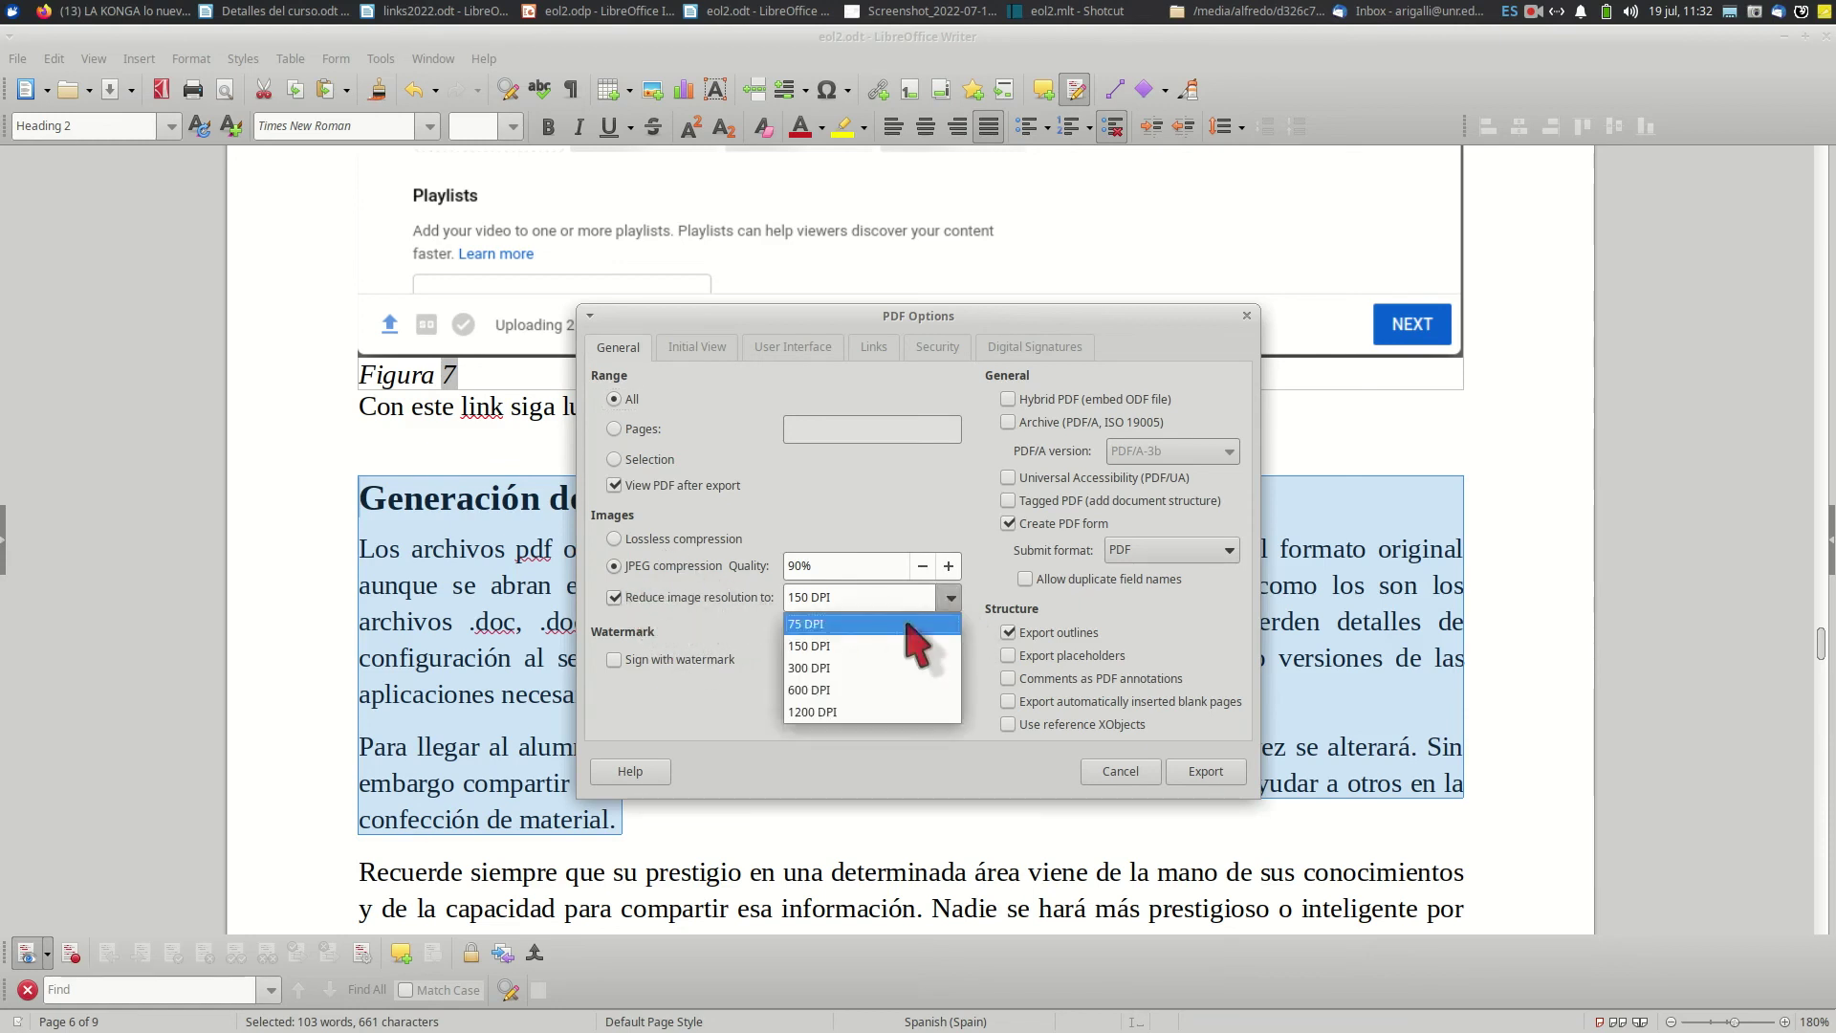
{"action": "left_click", "coordinate": [832, 669]}
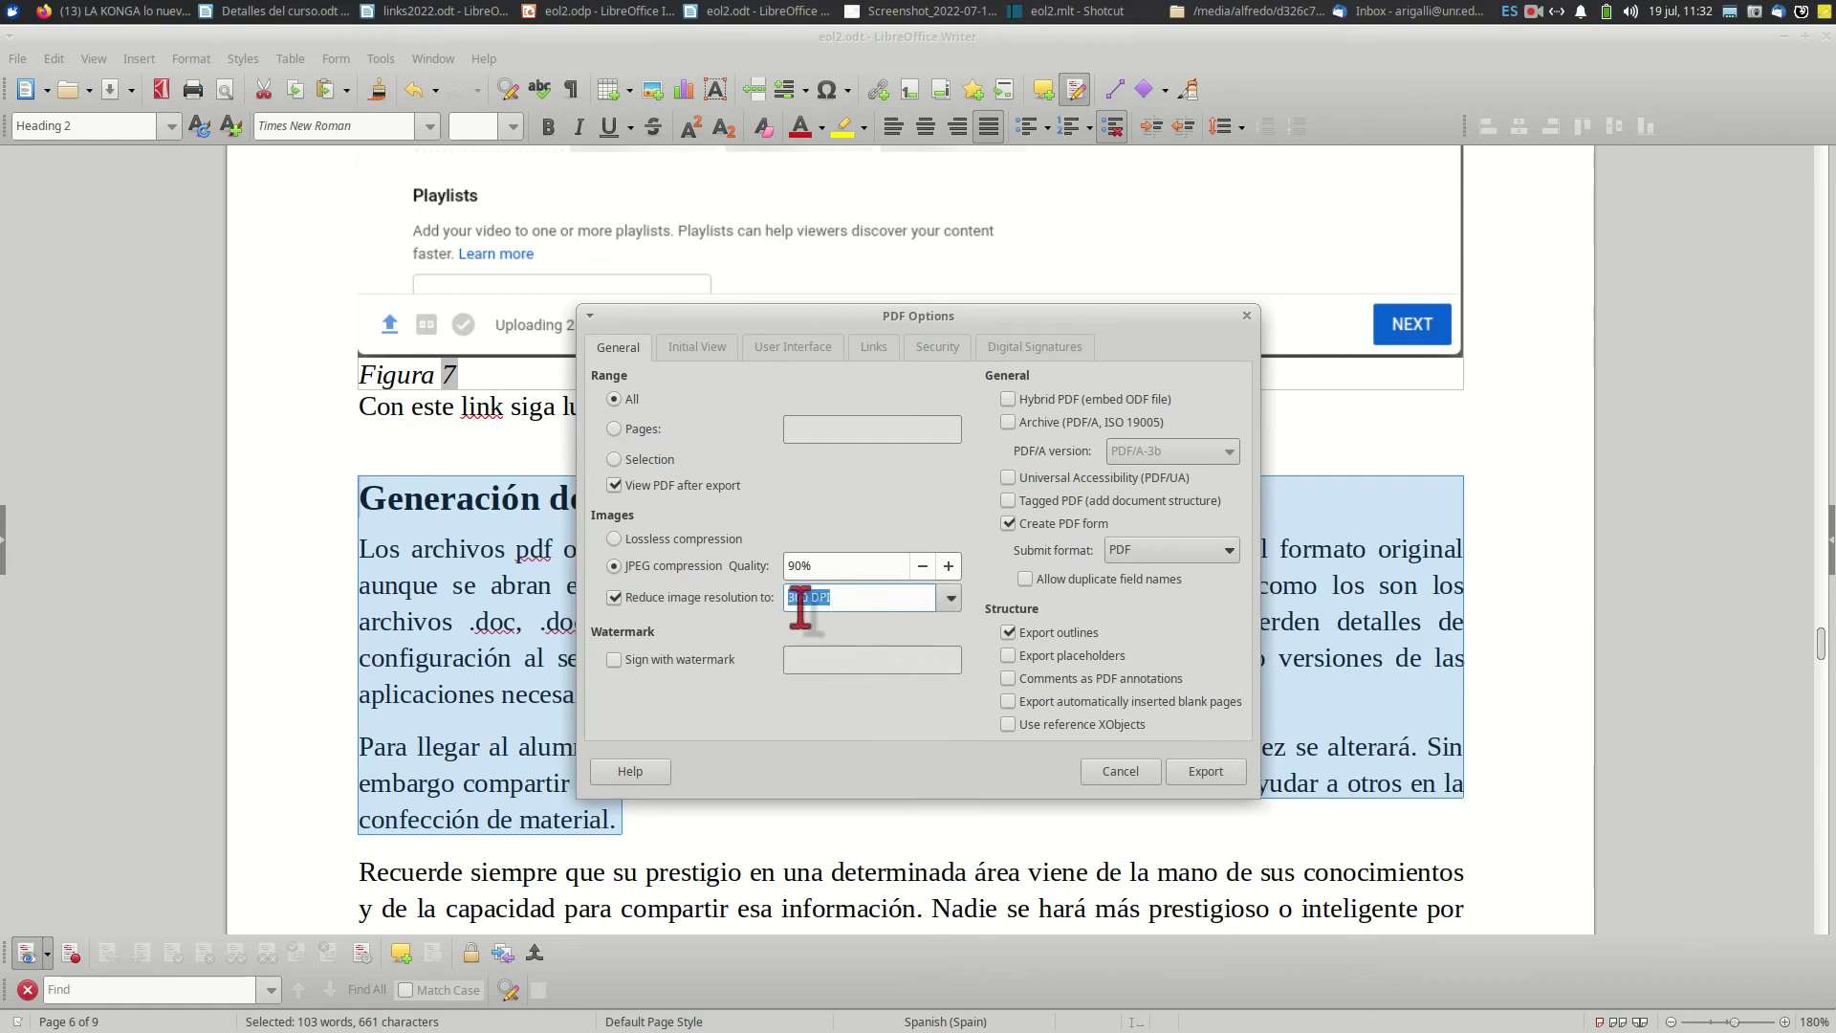
{"action": "left_click", "coordinate": [859, 597]}
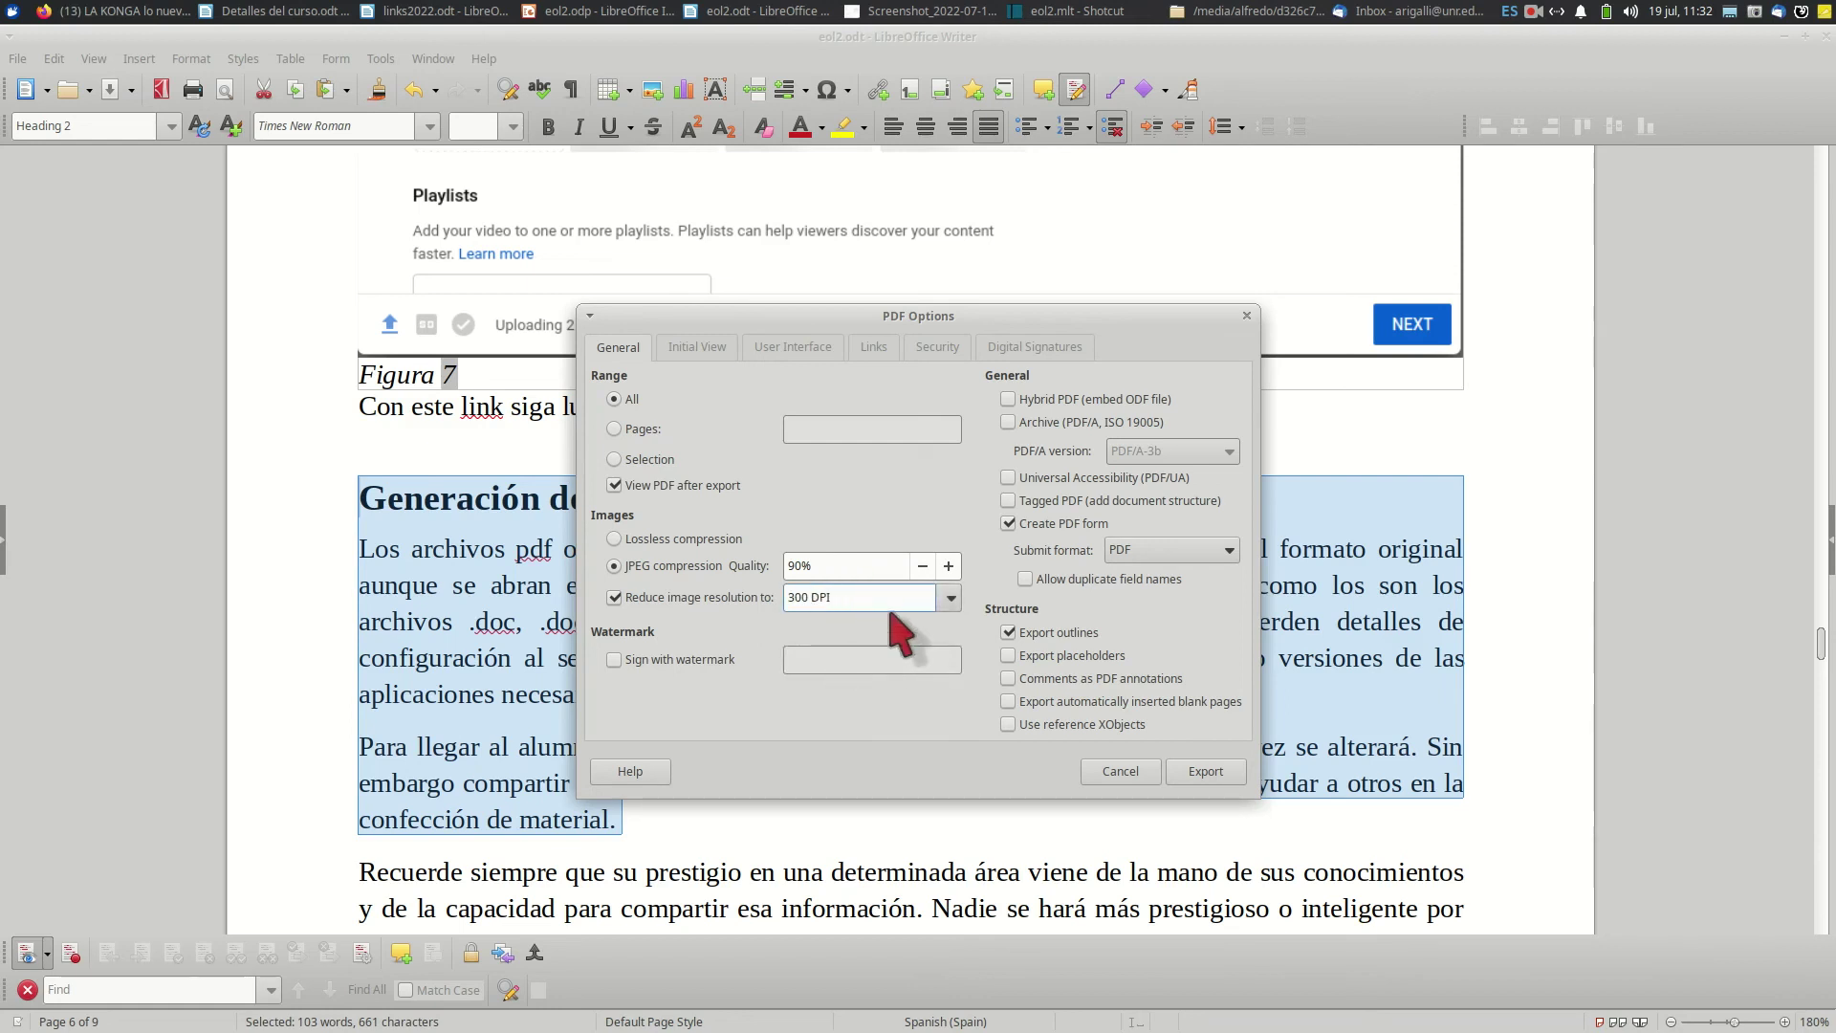
{"action": "left_click", "coordinate": [950, 598]}
{"action": "left_click", "coordinate": [861, 643]}
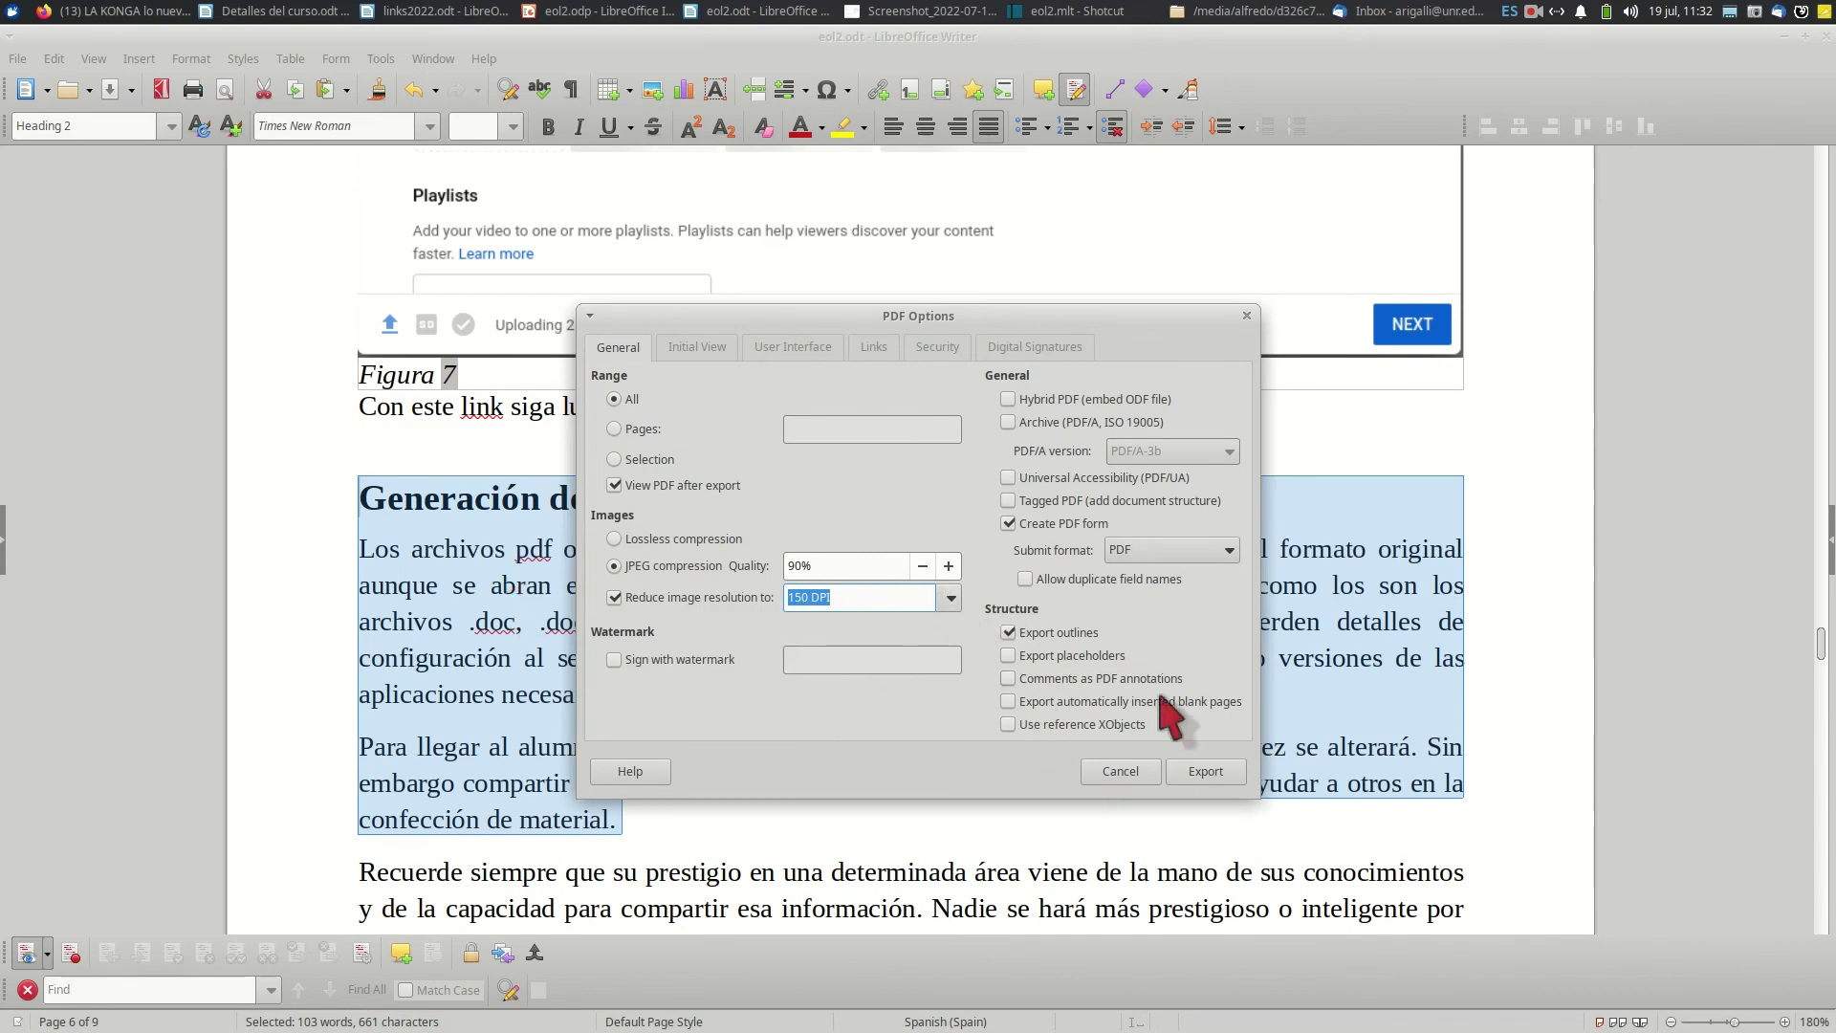
{"action": "left_click", "coordinate": [1138, 772]}
{"action": "left_click", "coordinate": [509, 612]}
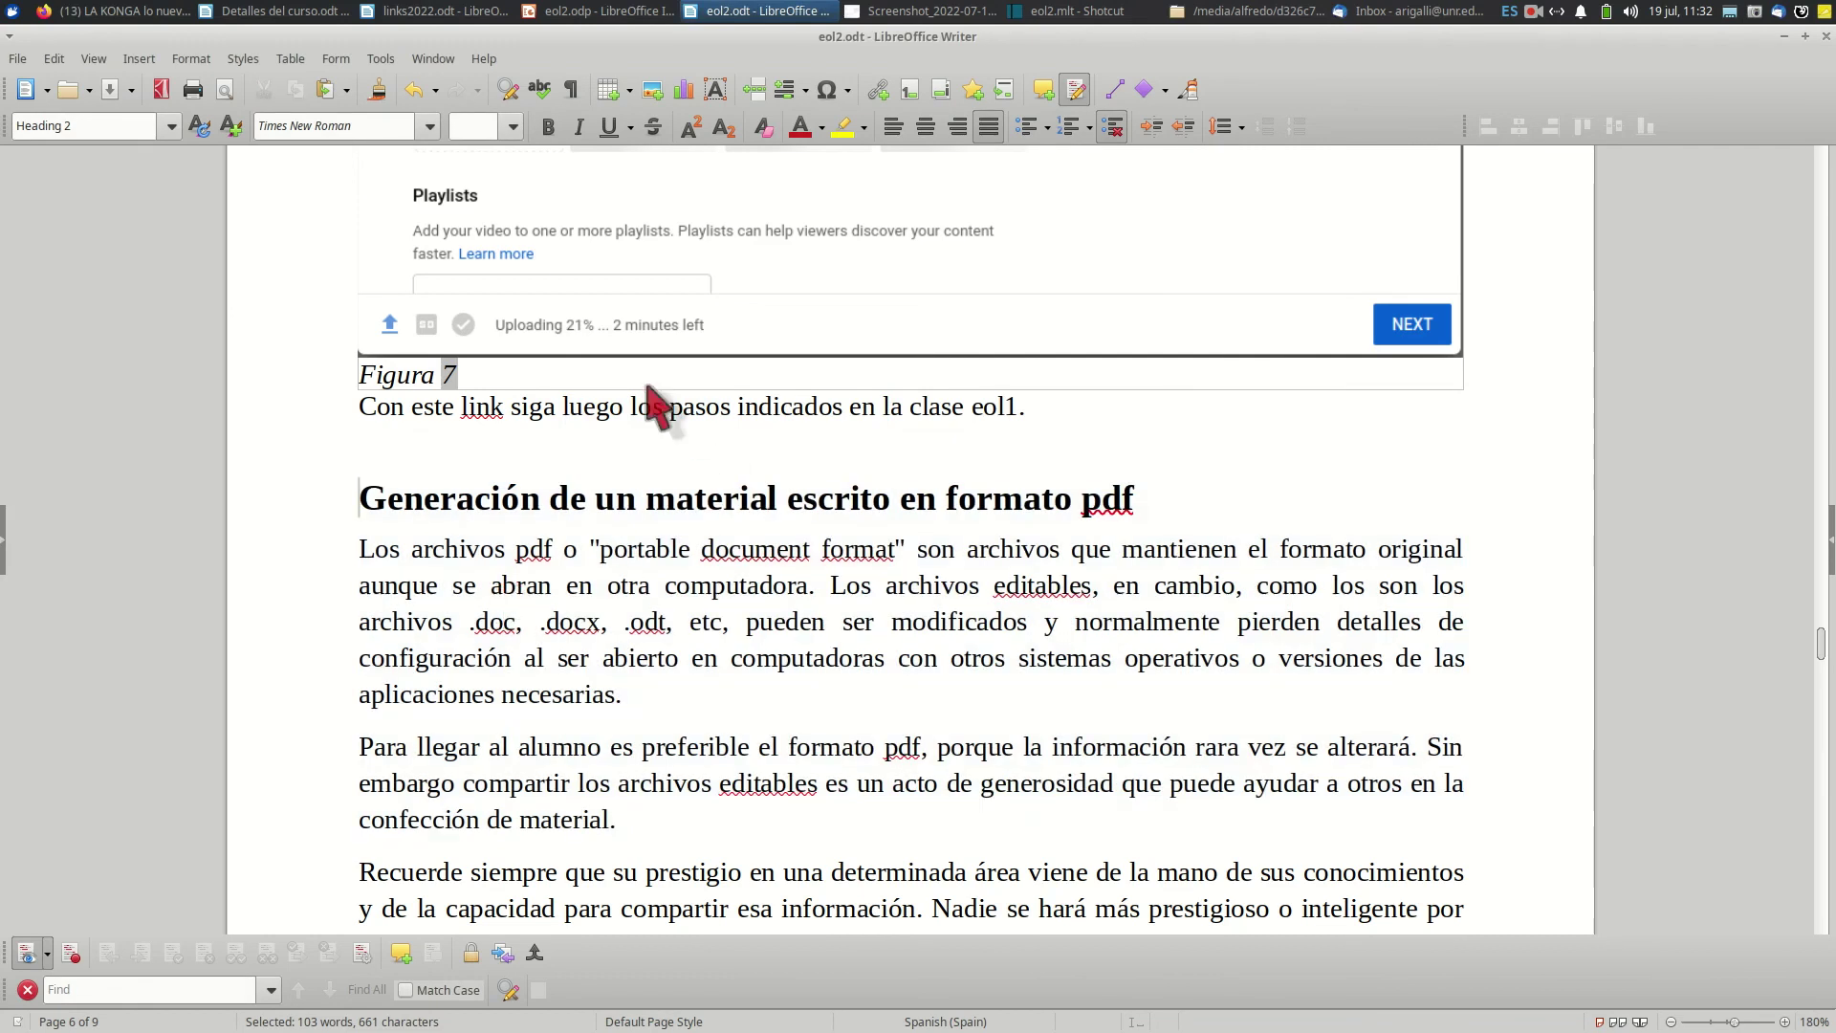
- Export the whole document as eol2.pdf with images reduced to 300 DPI, replacing the existing file
{"action": "left_click", "coordinate": [17, 58]}
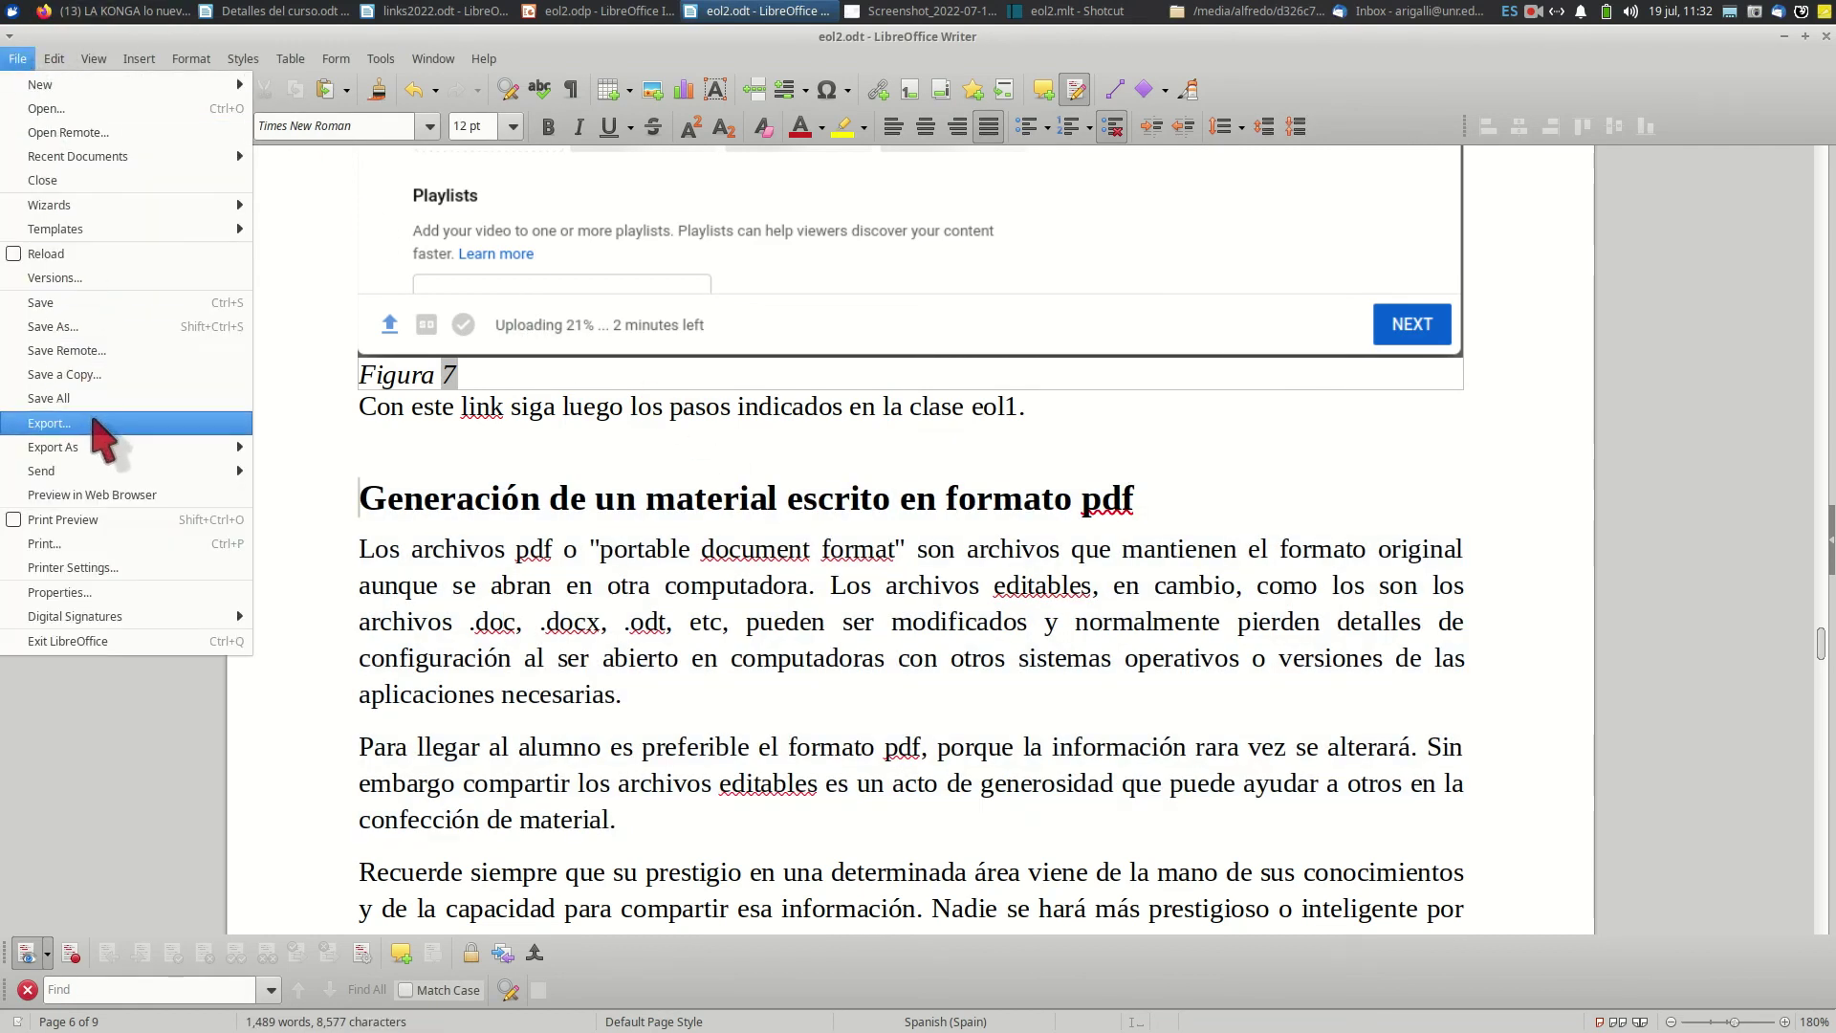
{"action": "left_click", "coordinate": [291, 454]}
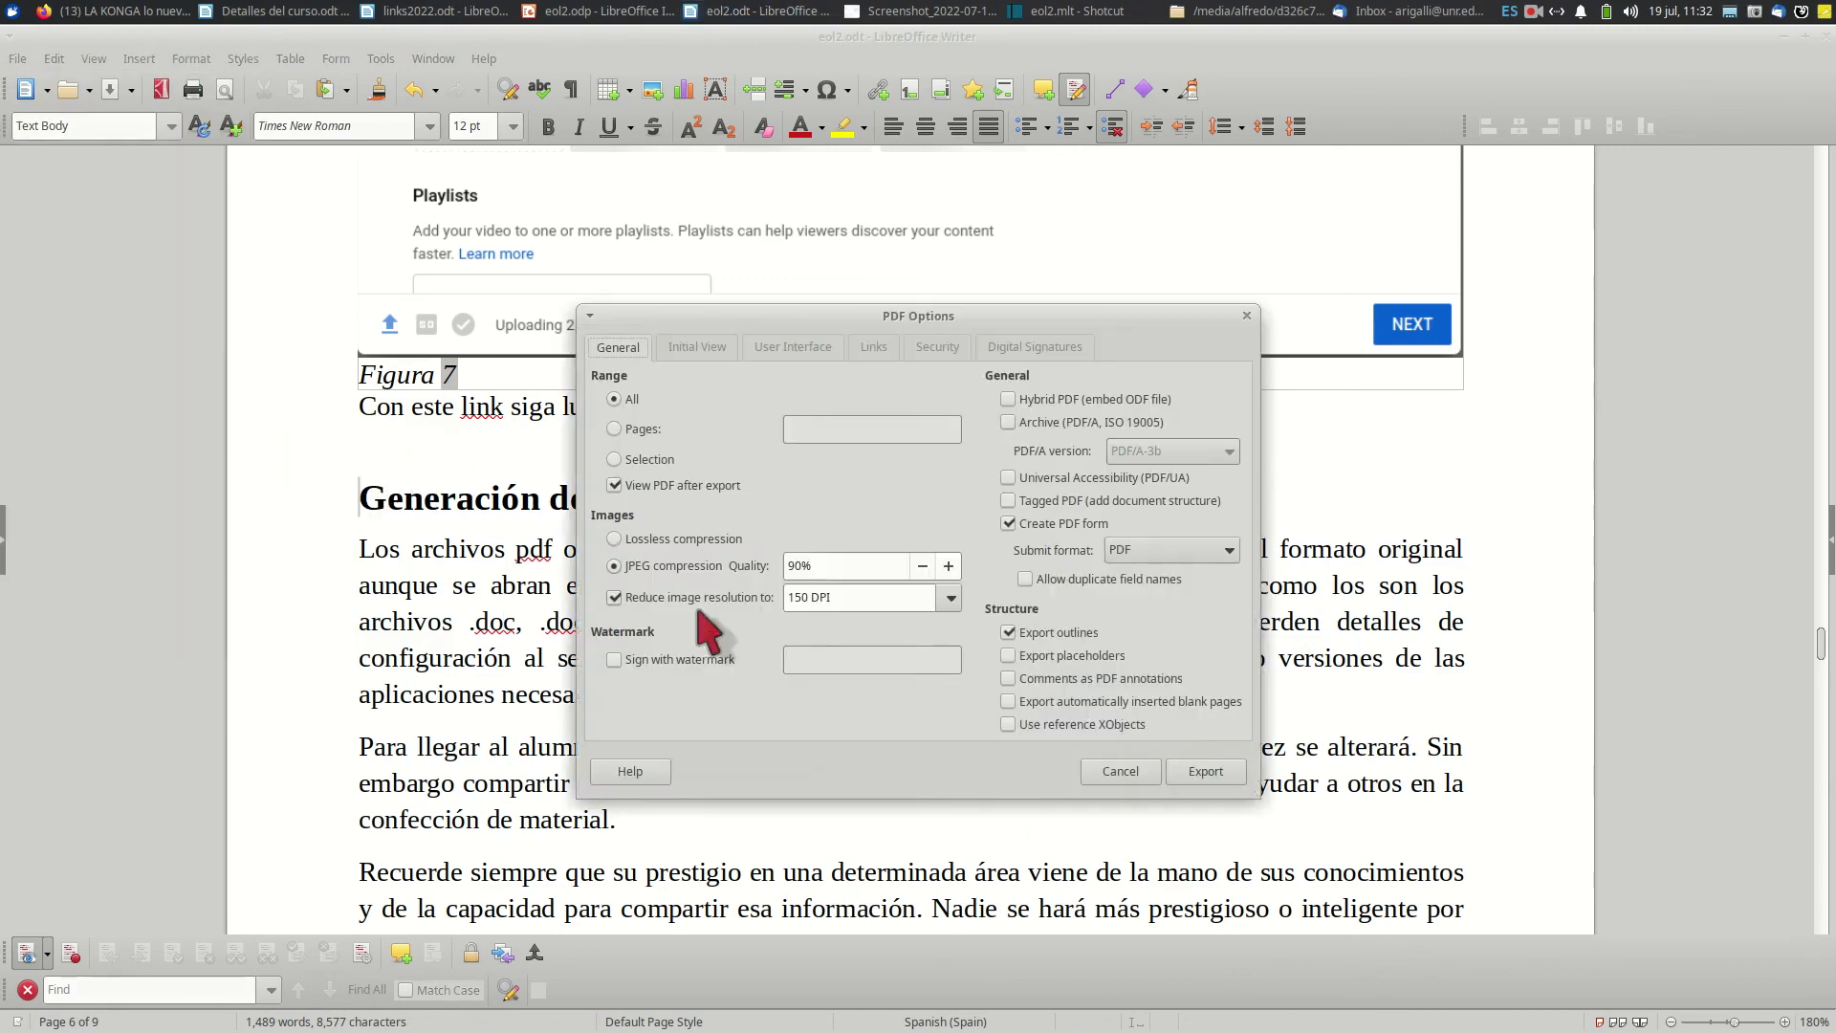
{"action": "left_click", "coordinate": [951, 598]}
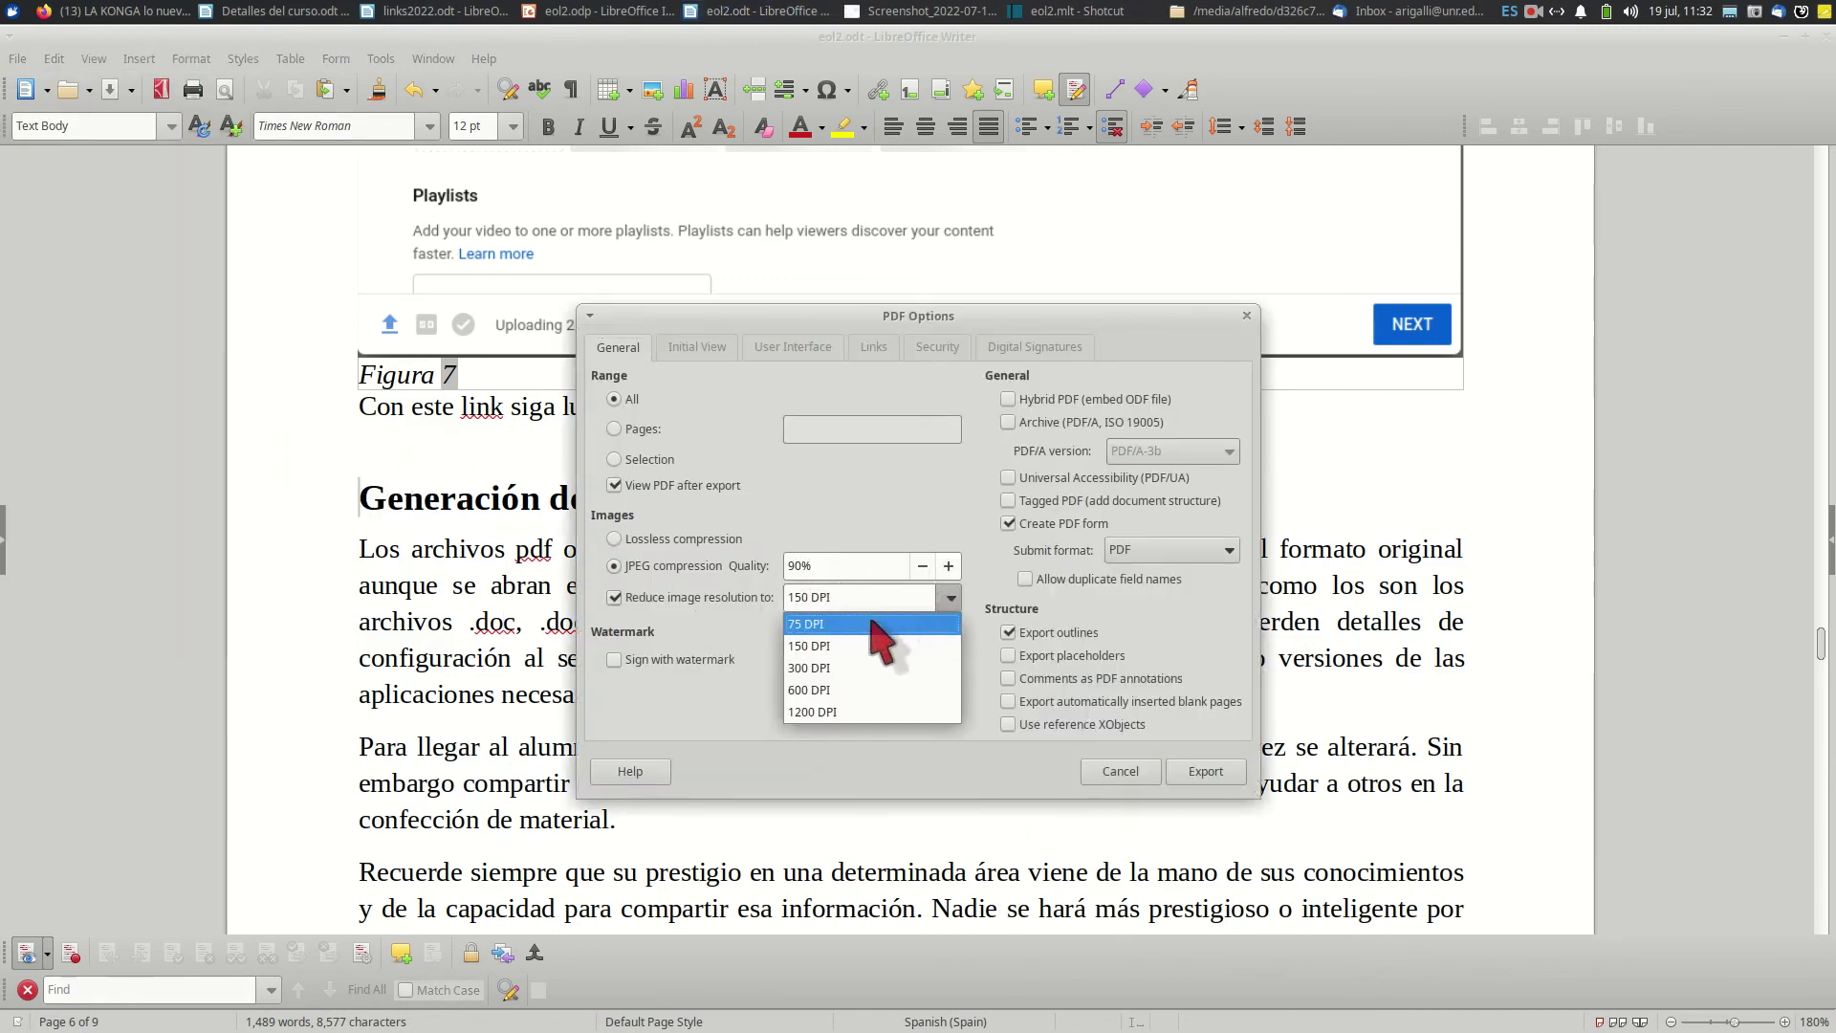
{"action": "left_click", "coordinate": [847, 668]}
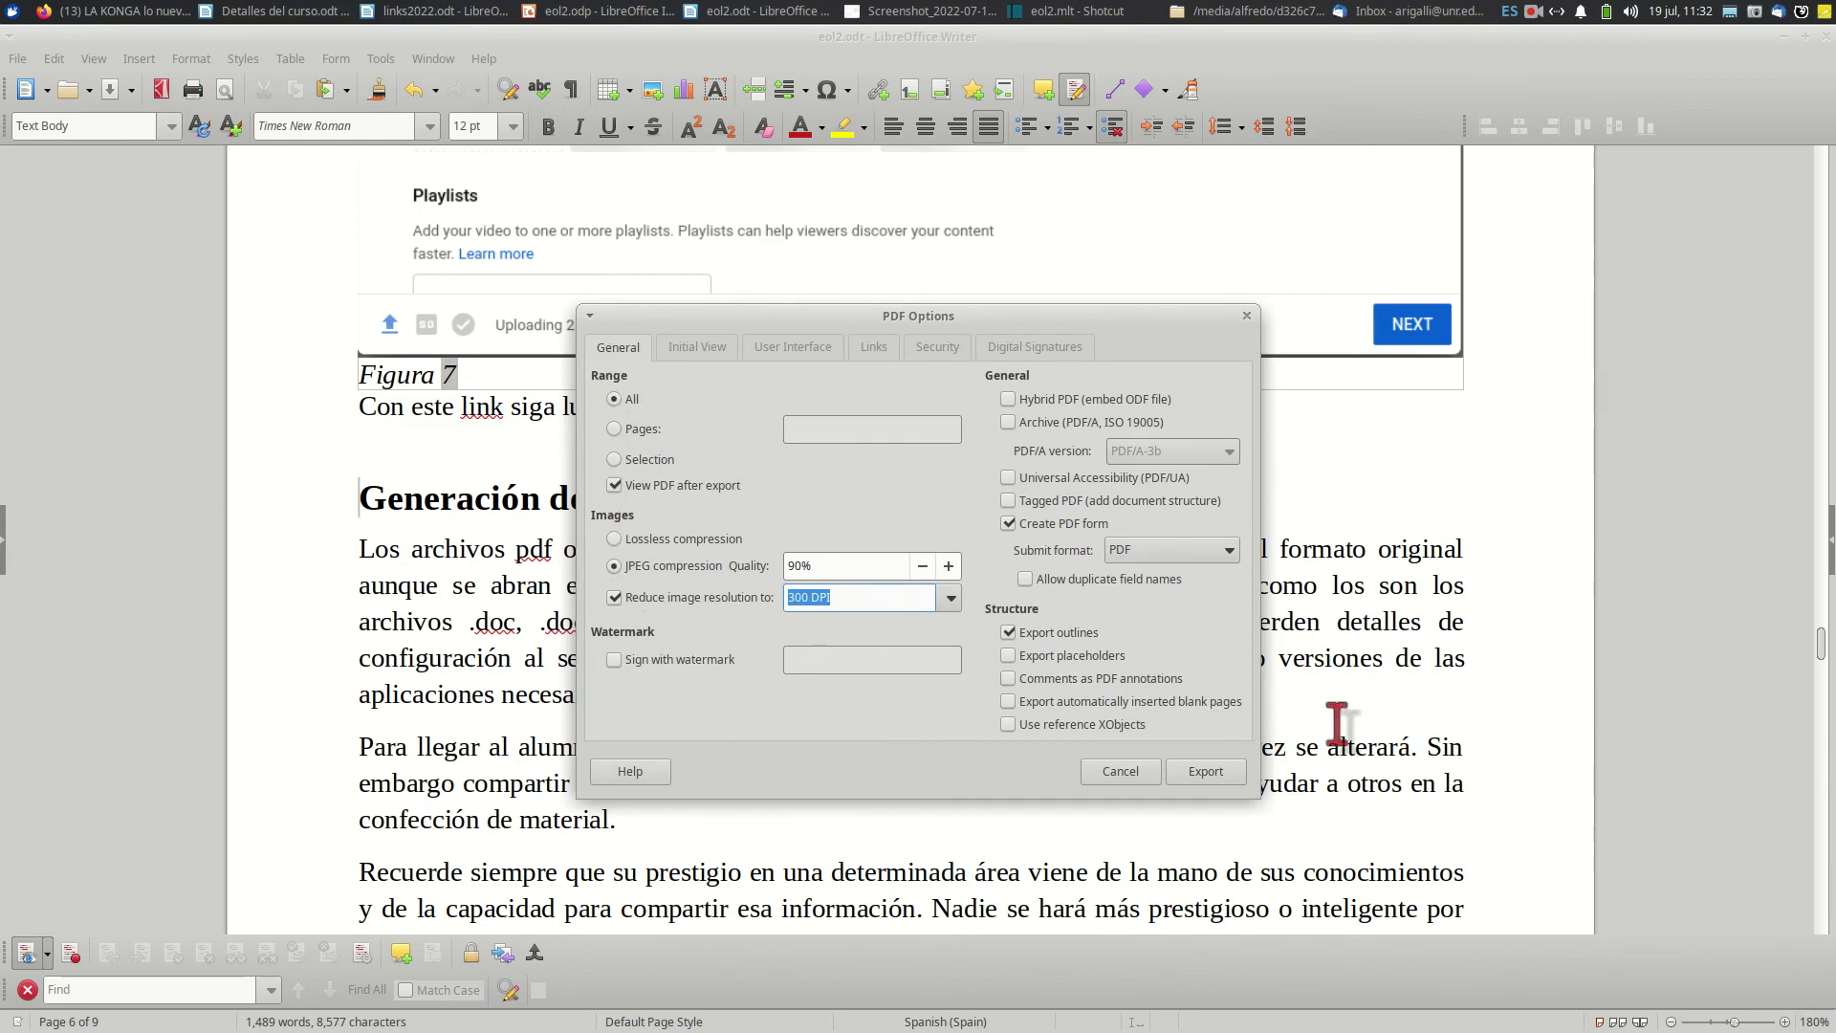
{"action": "left_click", "coordinate": [1211, 770]}
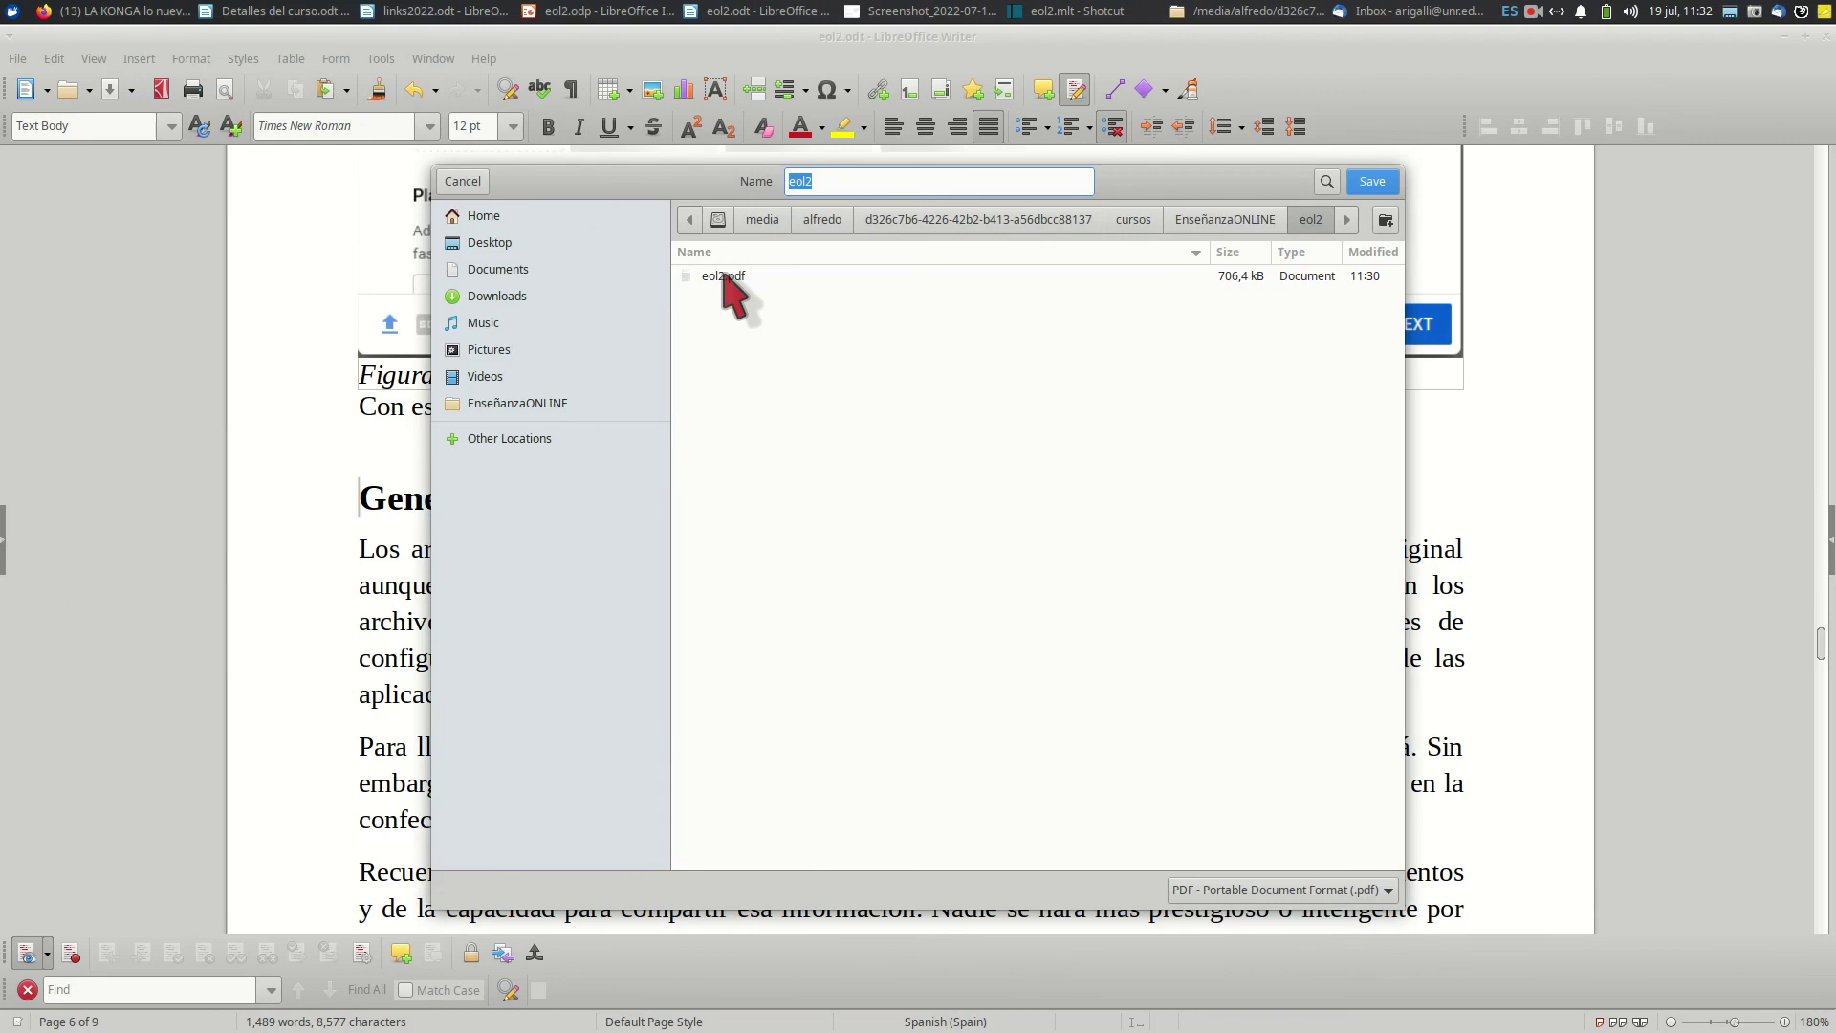
{"action": "left_click", "coordinate": [1373, 182]}
{"action": "left_click", "coordinate": [1083, 602]}
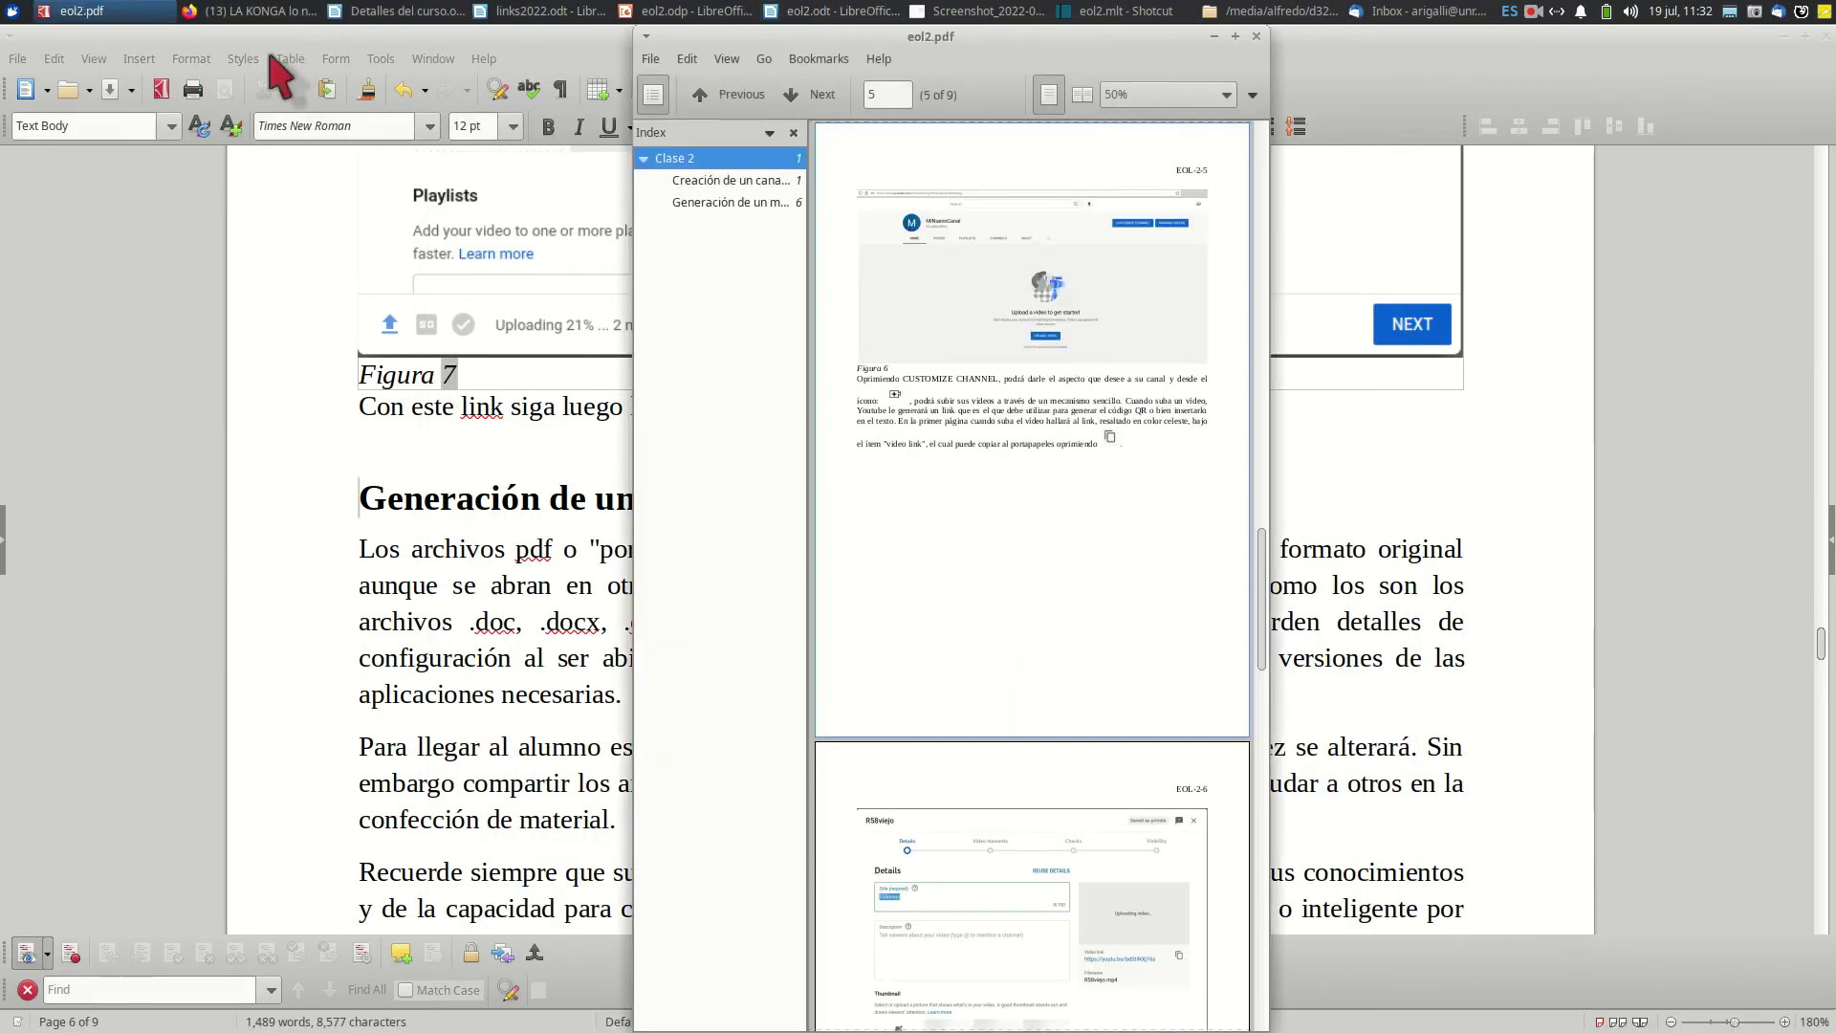
- Close the PDF preview, switch to the file manager's eol2 folder and close the open eol2.pdf properties dialog
{"action": "left_click", "coordinate": [1257, 37]}
{"action": "left_click", "coordinate": [1251, 13]}
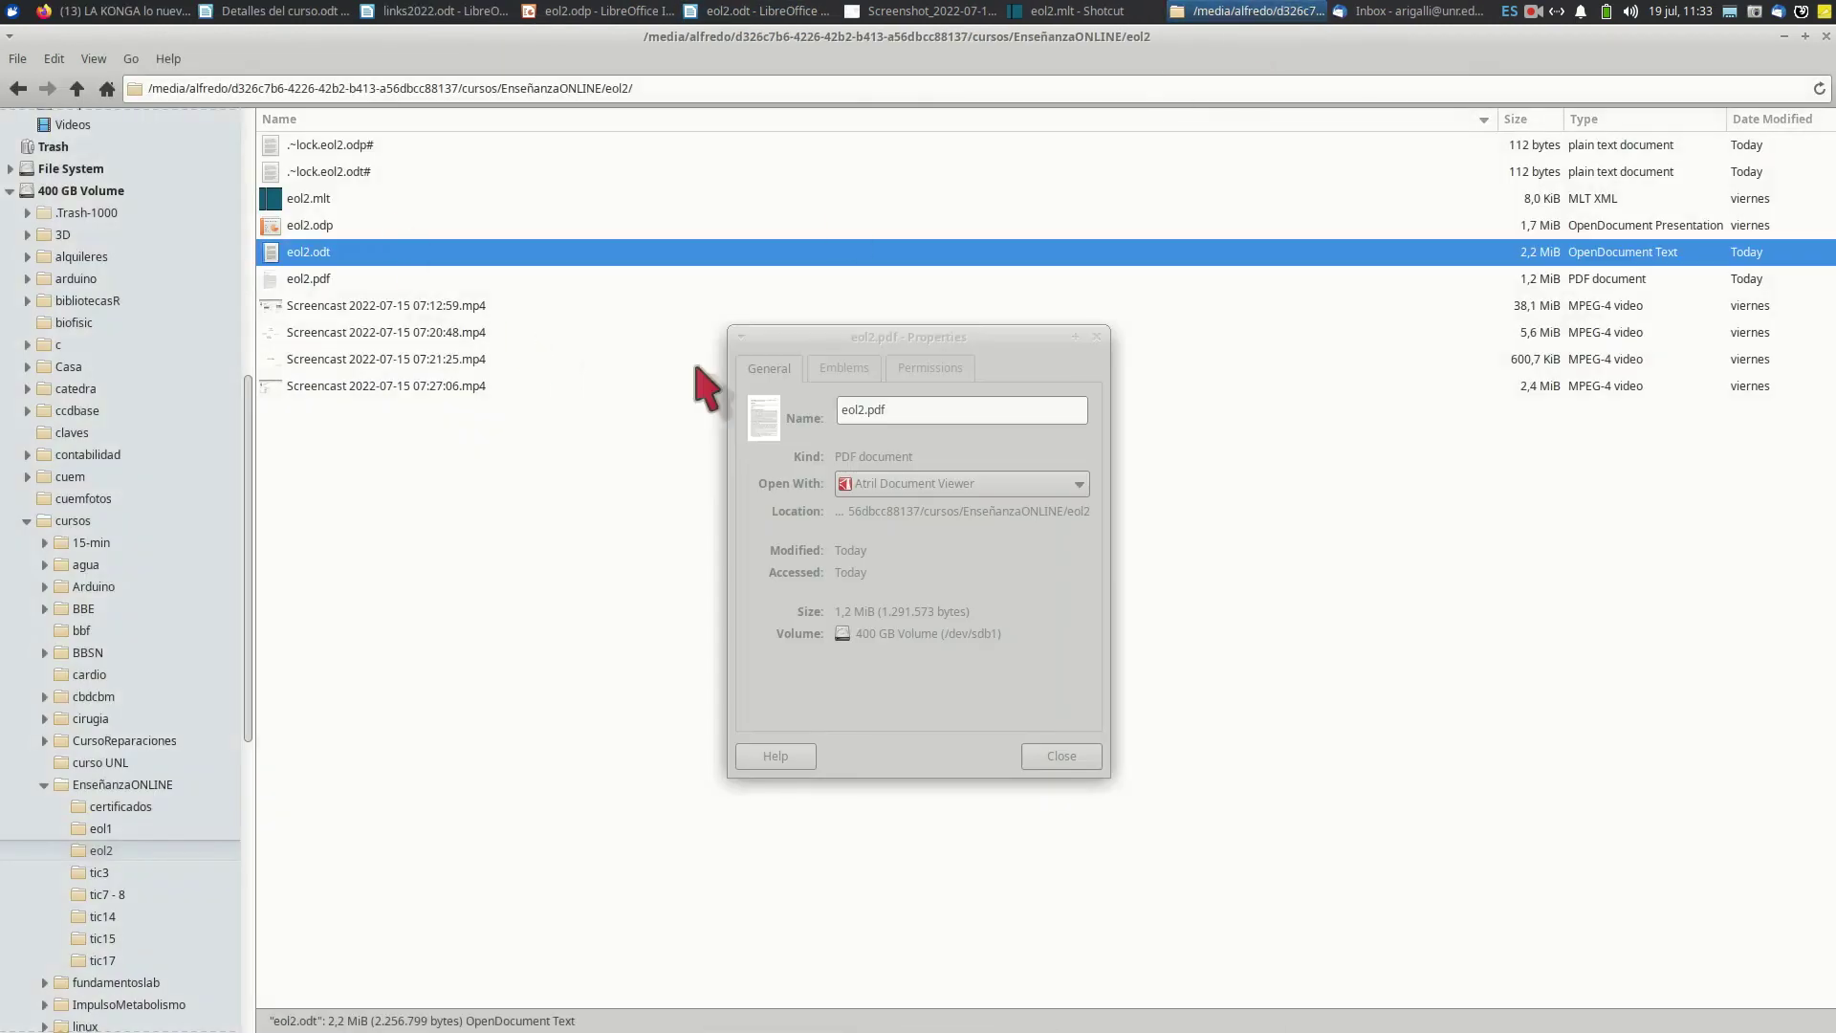
{"action": "left_click", "coordinate": [1049, 758]}
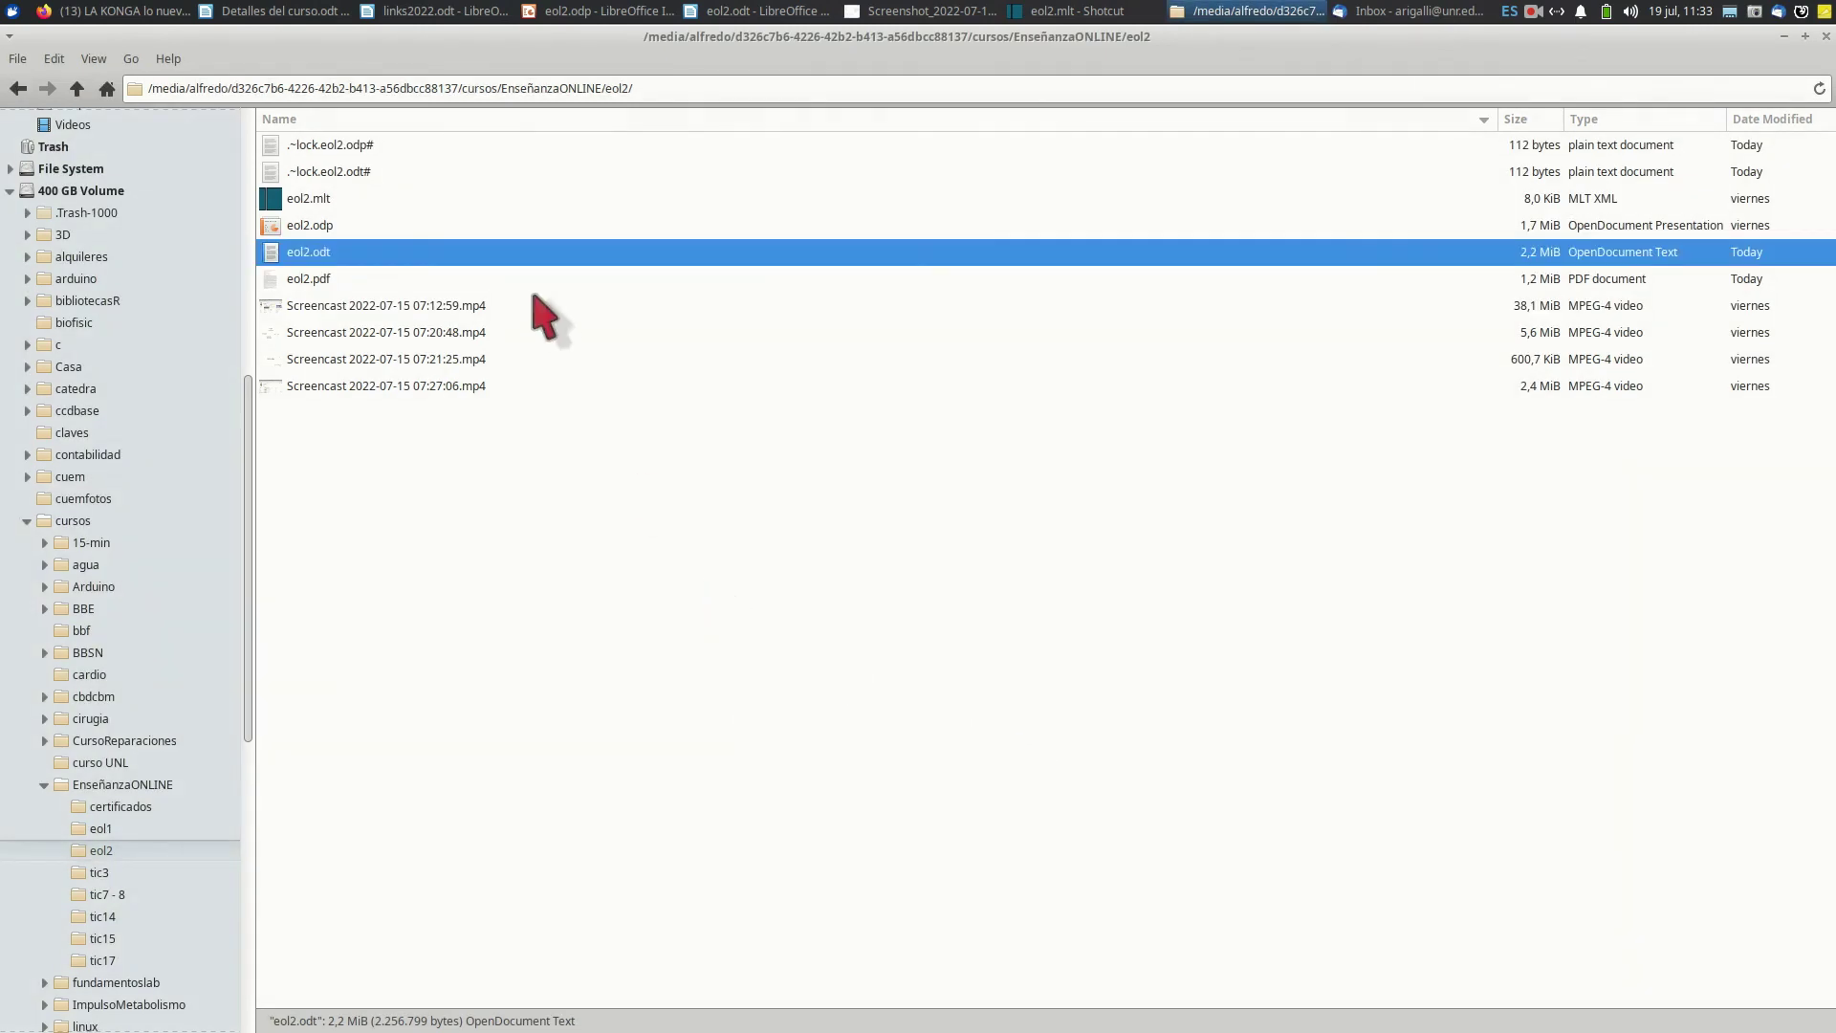
- Enlarge the file list and check the size of eol2.pdf in its file properties
{"action": "left_click", "coordinate": [322, 280]}
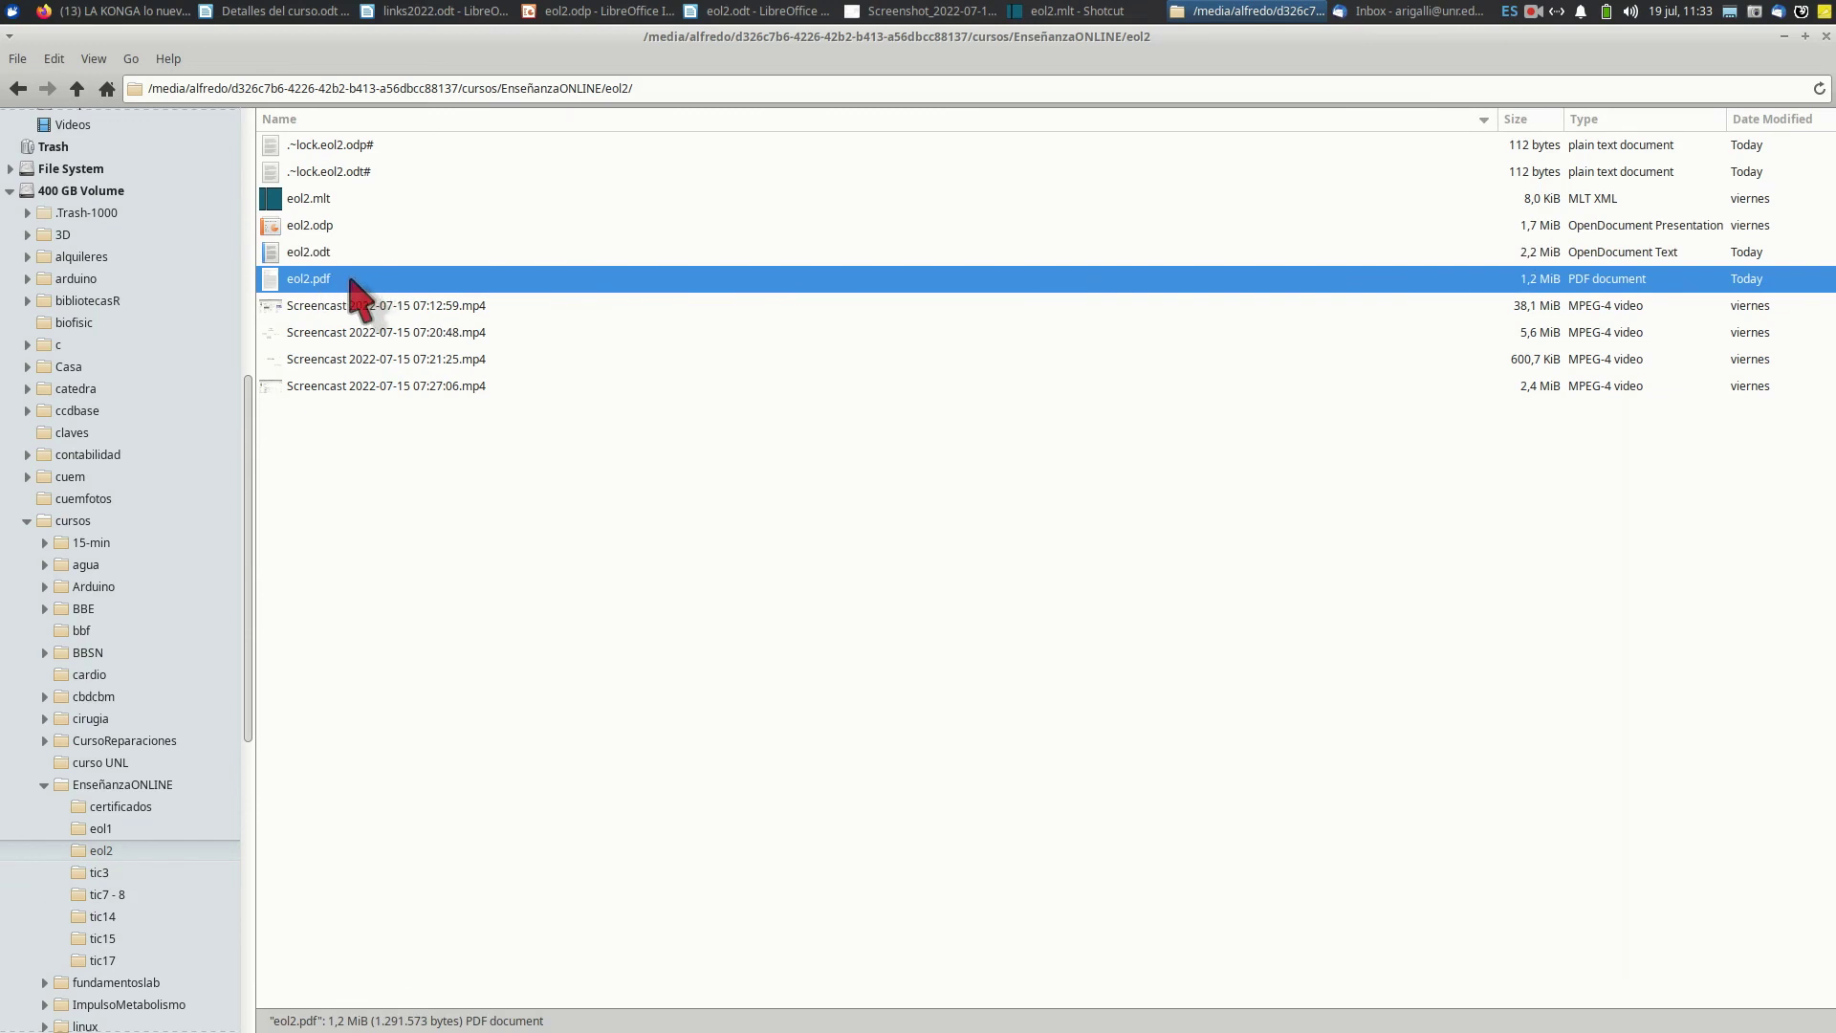
{"action": "right_click", "coordinate": [351, 285]}
{"action": "left_click", "coordinate": [345, 435]}
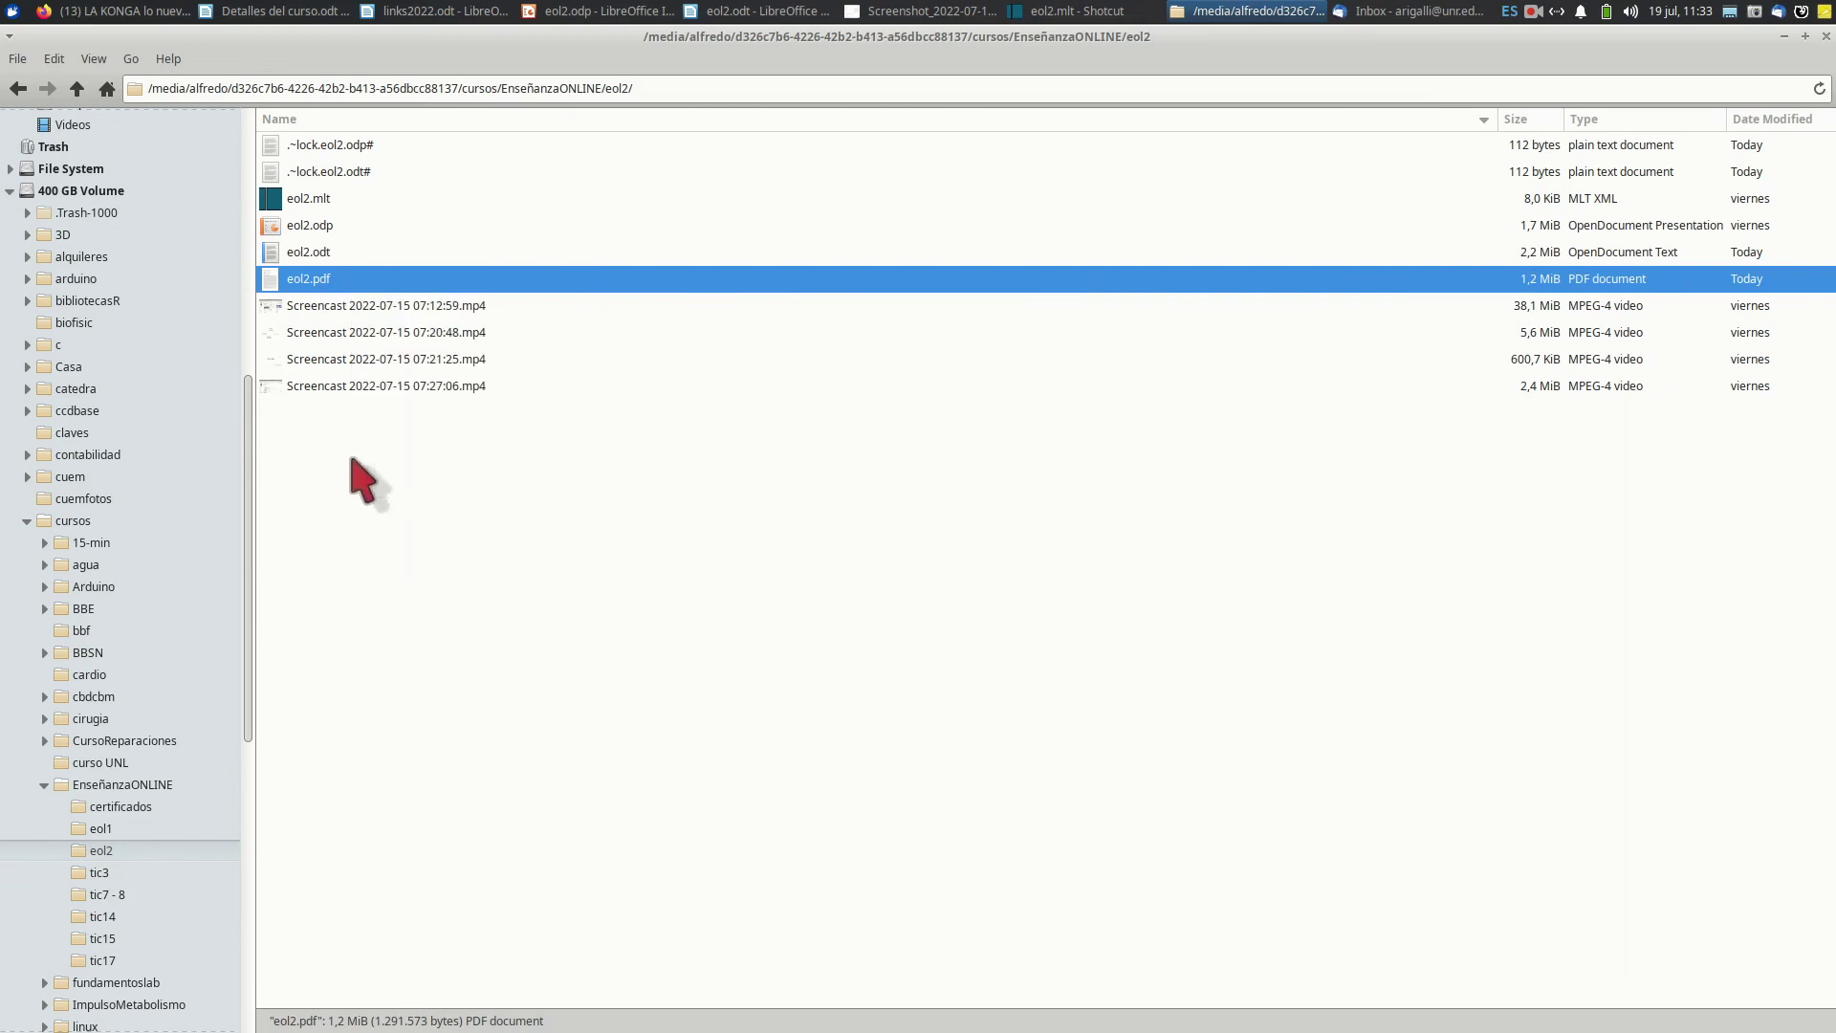
{"action": "scroll", "coordinate": [370, 472], "scroll_direction": "up", "scroll_amount": 3}
{"action": "scroll", "coordinate": [369, 472], "scroll_direction": "down", "scroll_amount": 1}
{"action": "scroll", "coordinate": [369, 471], "scroll_direction": "up", "scroll_amount": 1}
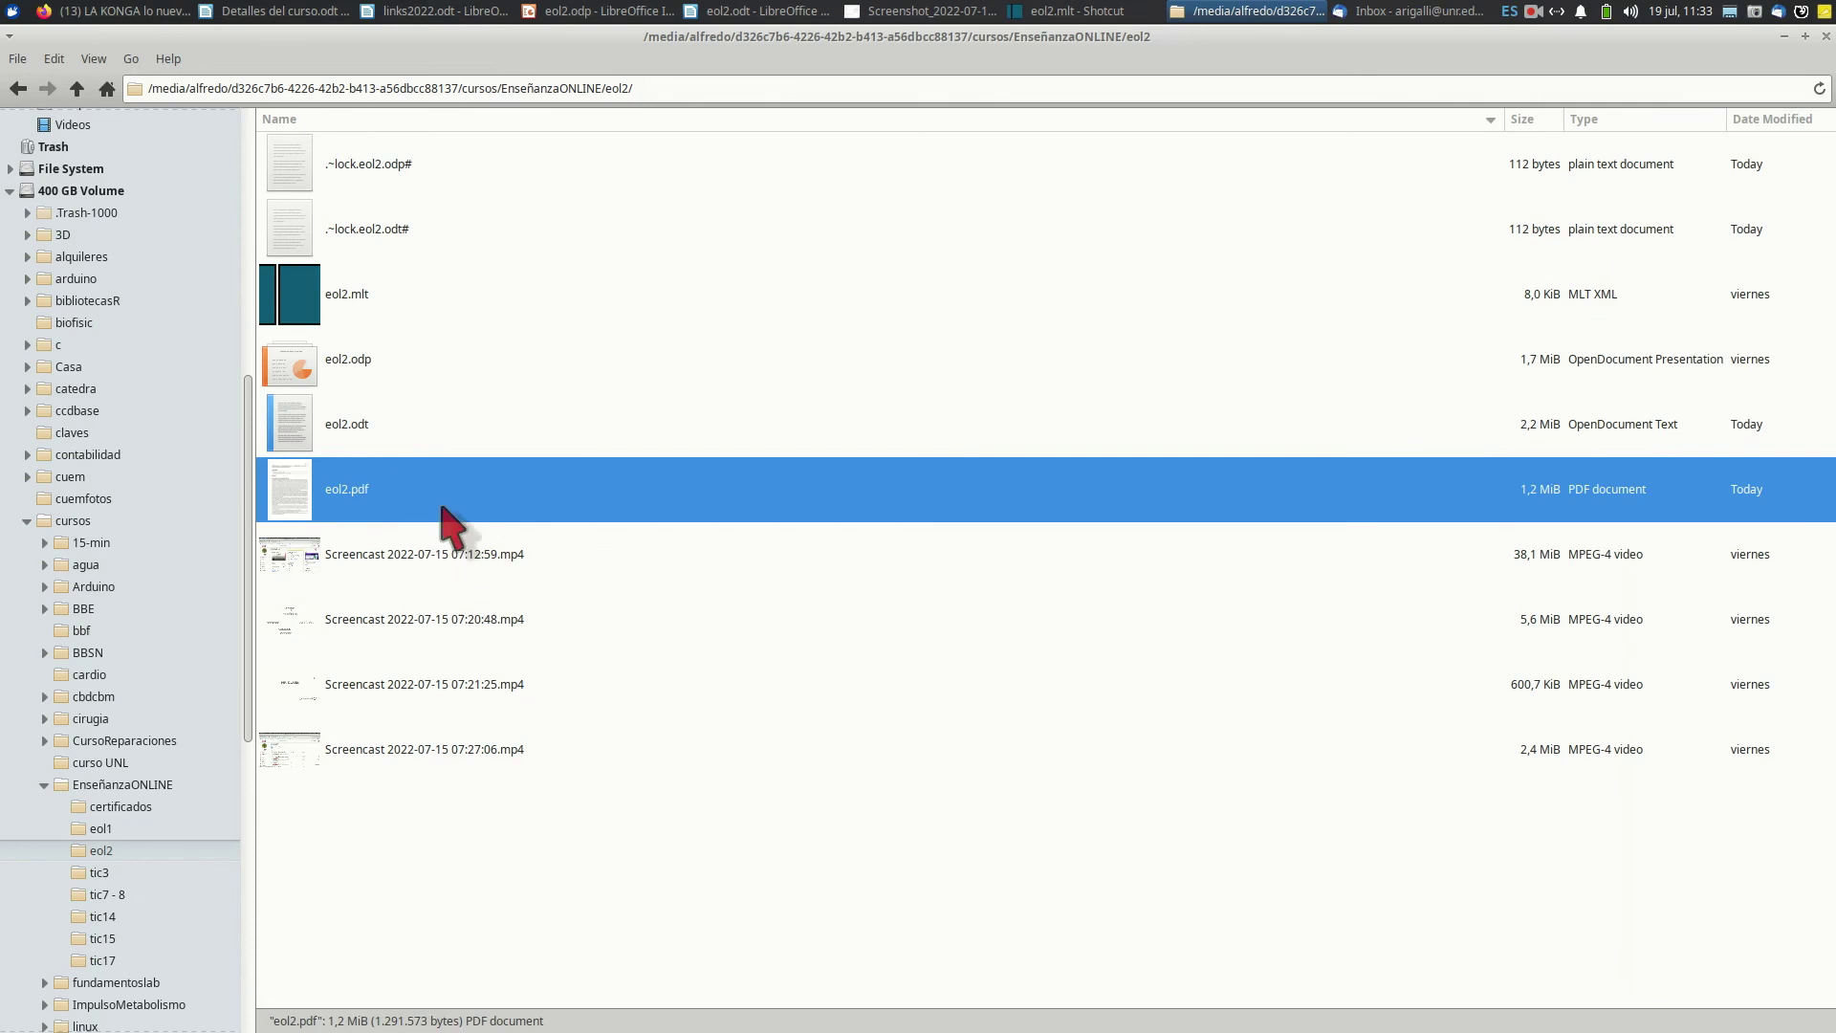
{"action": "right_click", "coordinate": [383, 490]}
{"action": "left_click", "coordinate": [461, 772]}
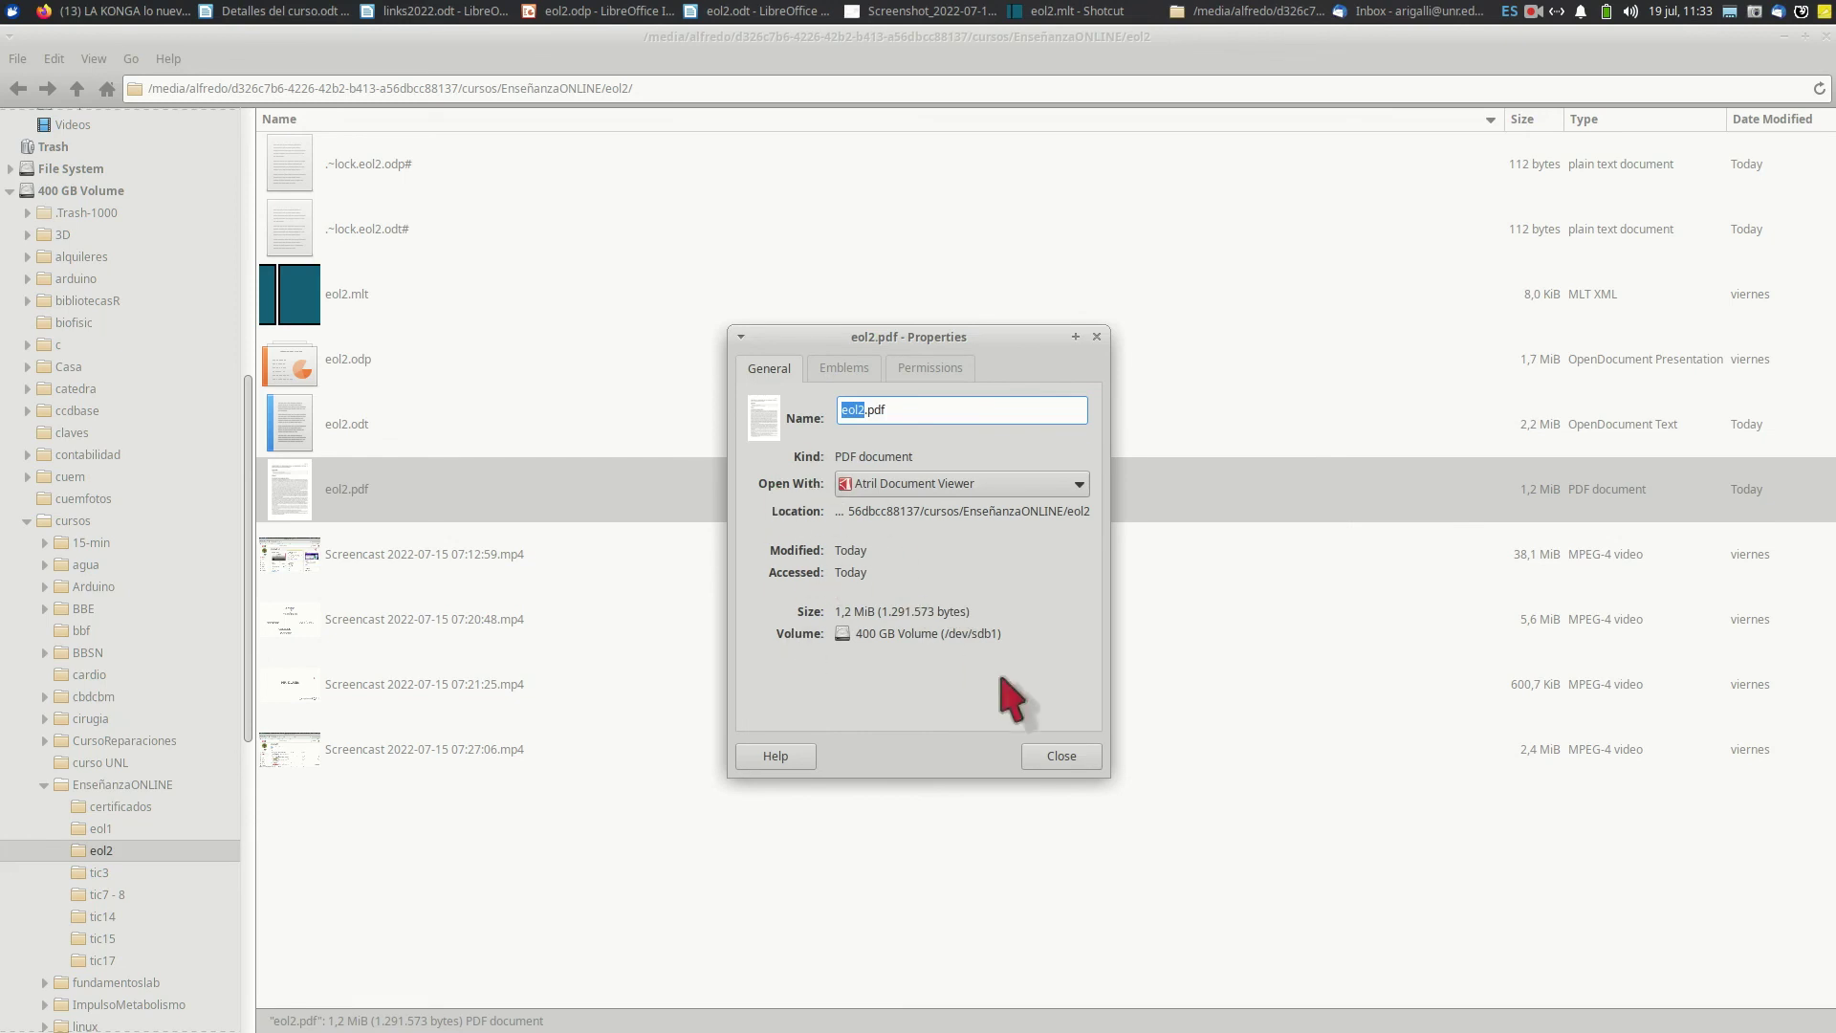
{"action": "left_click", "coordinate": [1059, 757]}
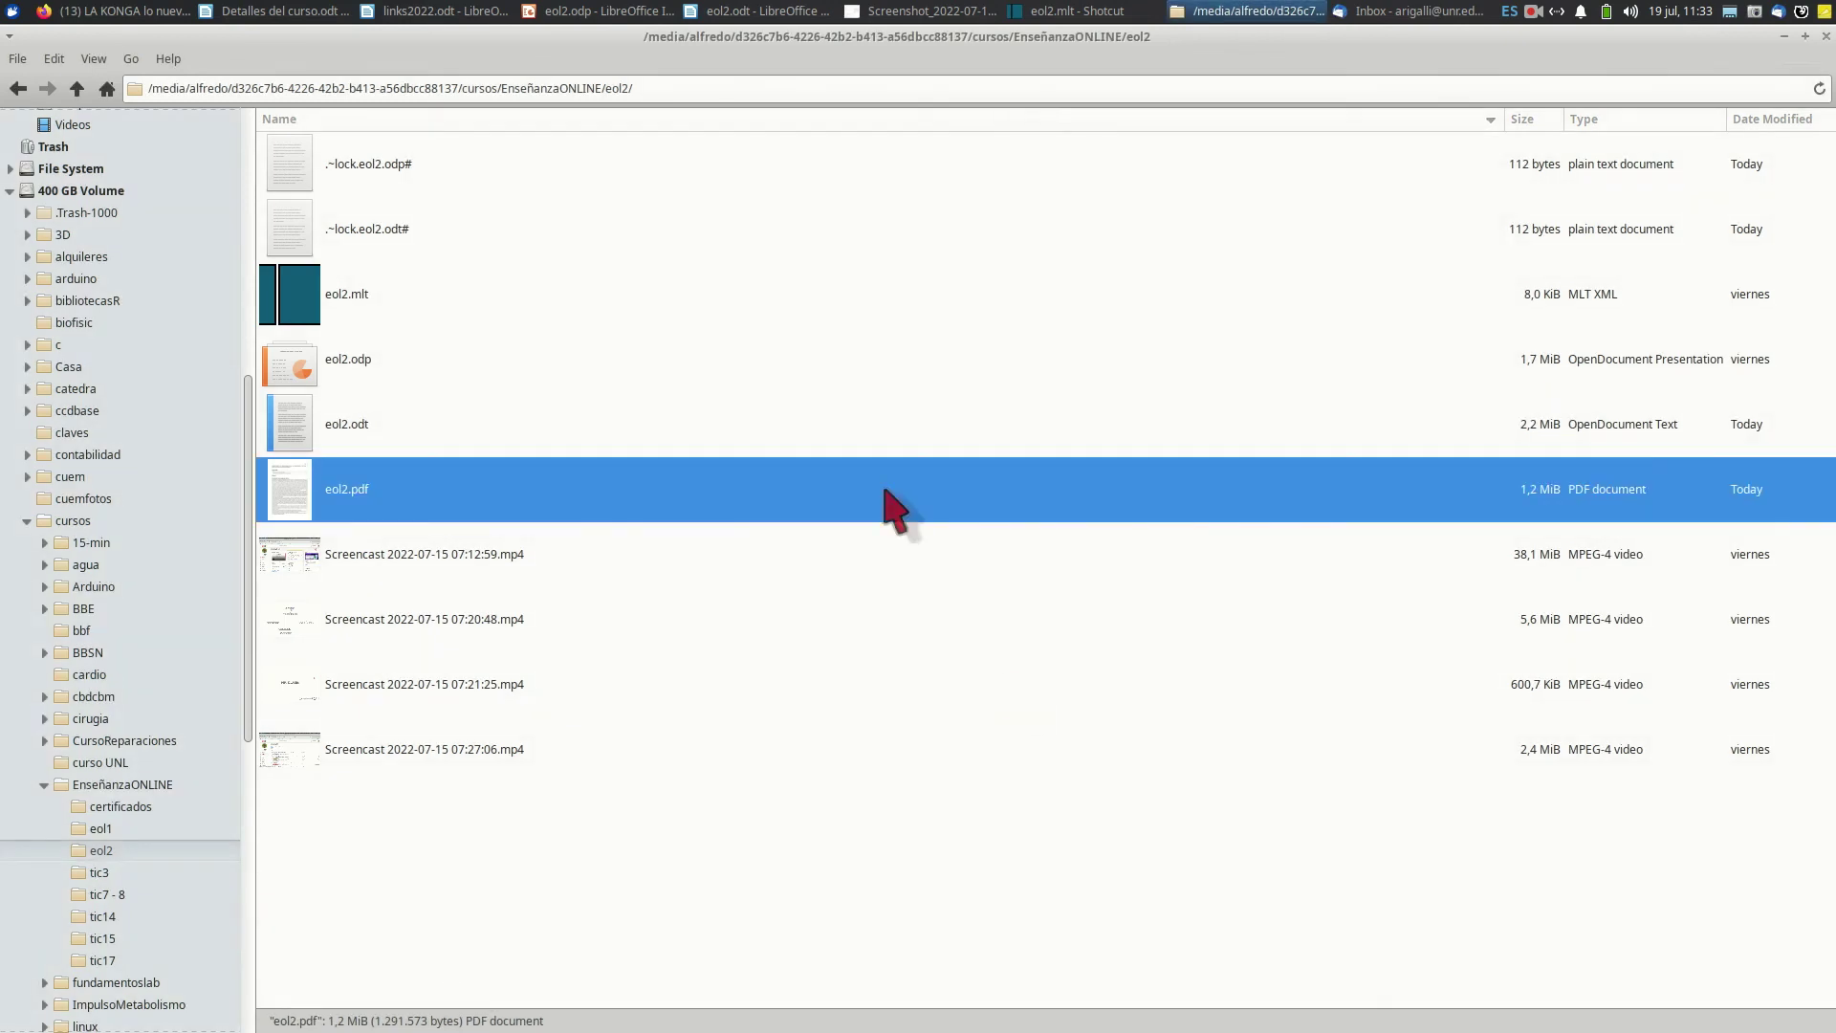
- Switch to eol2.odt in LibreOffice Writer and export it as eol2.pdf with images reduced to 150 DPI, replacing the existing file
{"action": "left_click", "coordinate": [756, 11]}
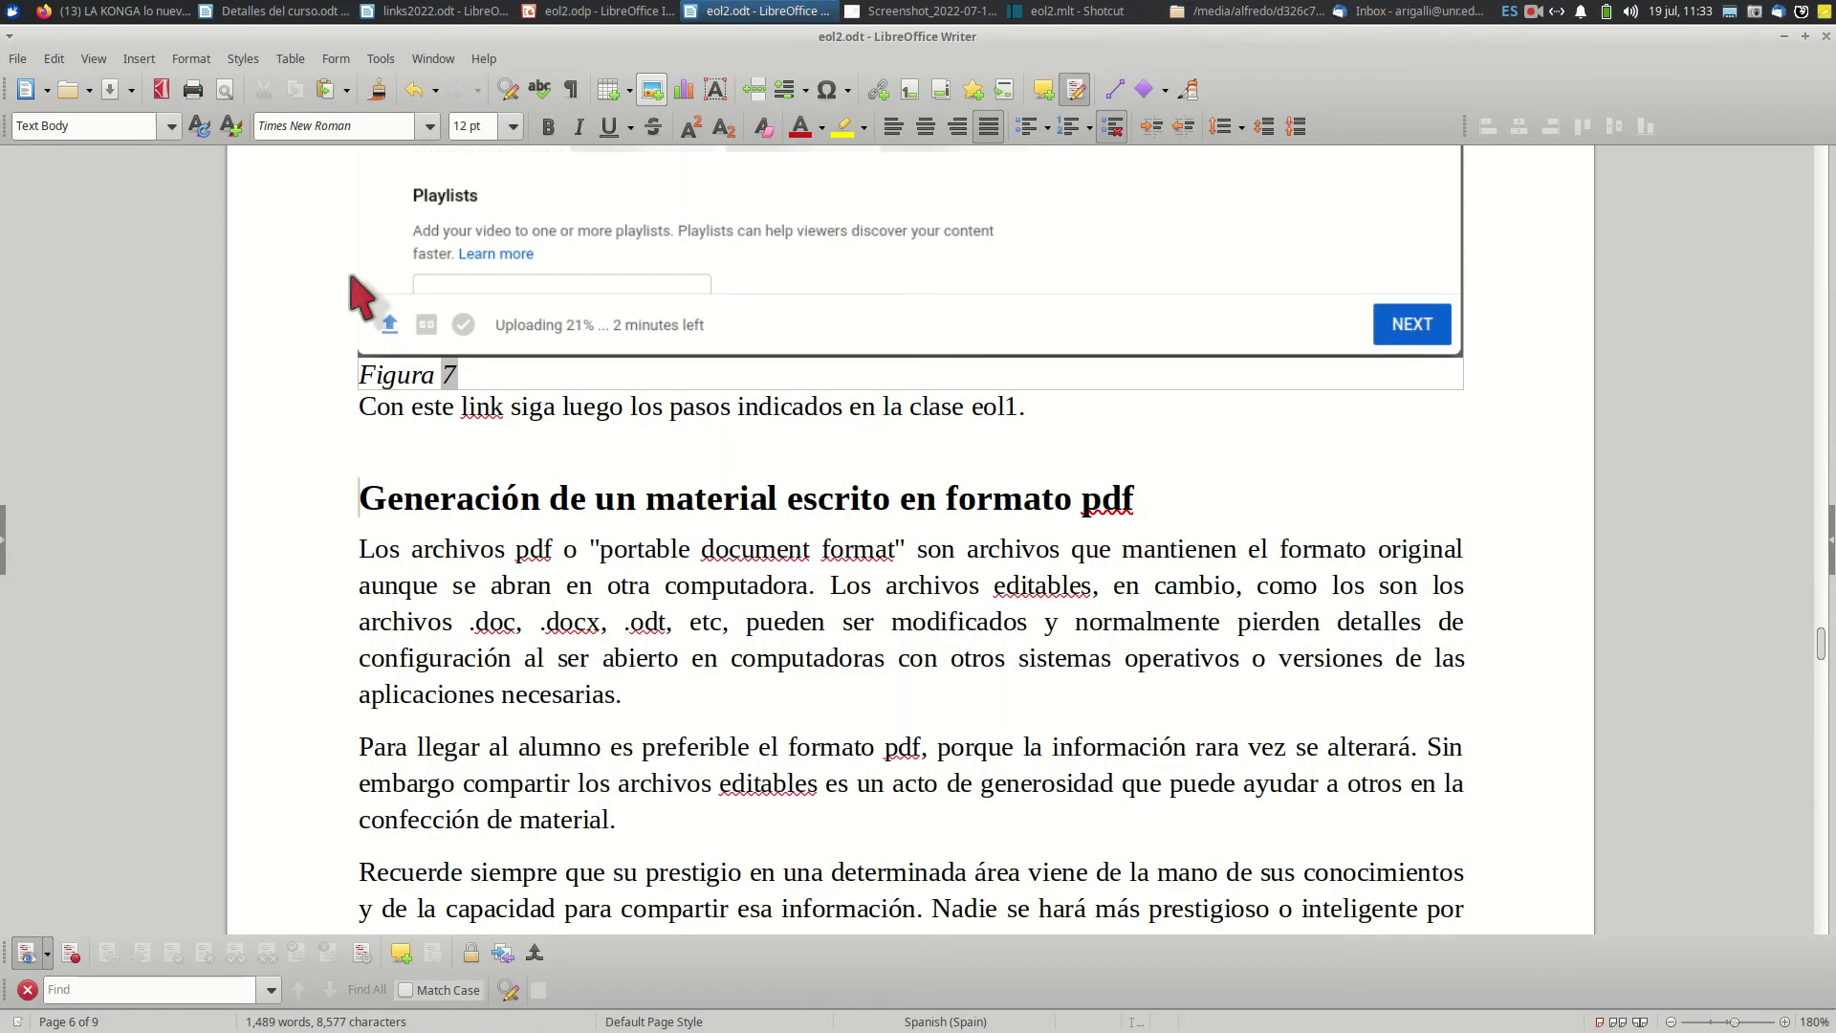
{"action": "left_click", "coordinate": [17, 60]}
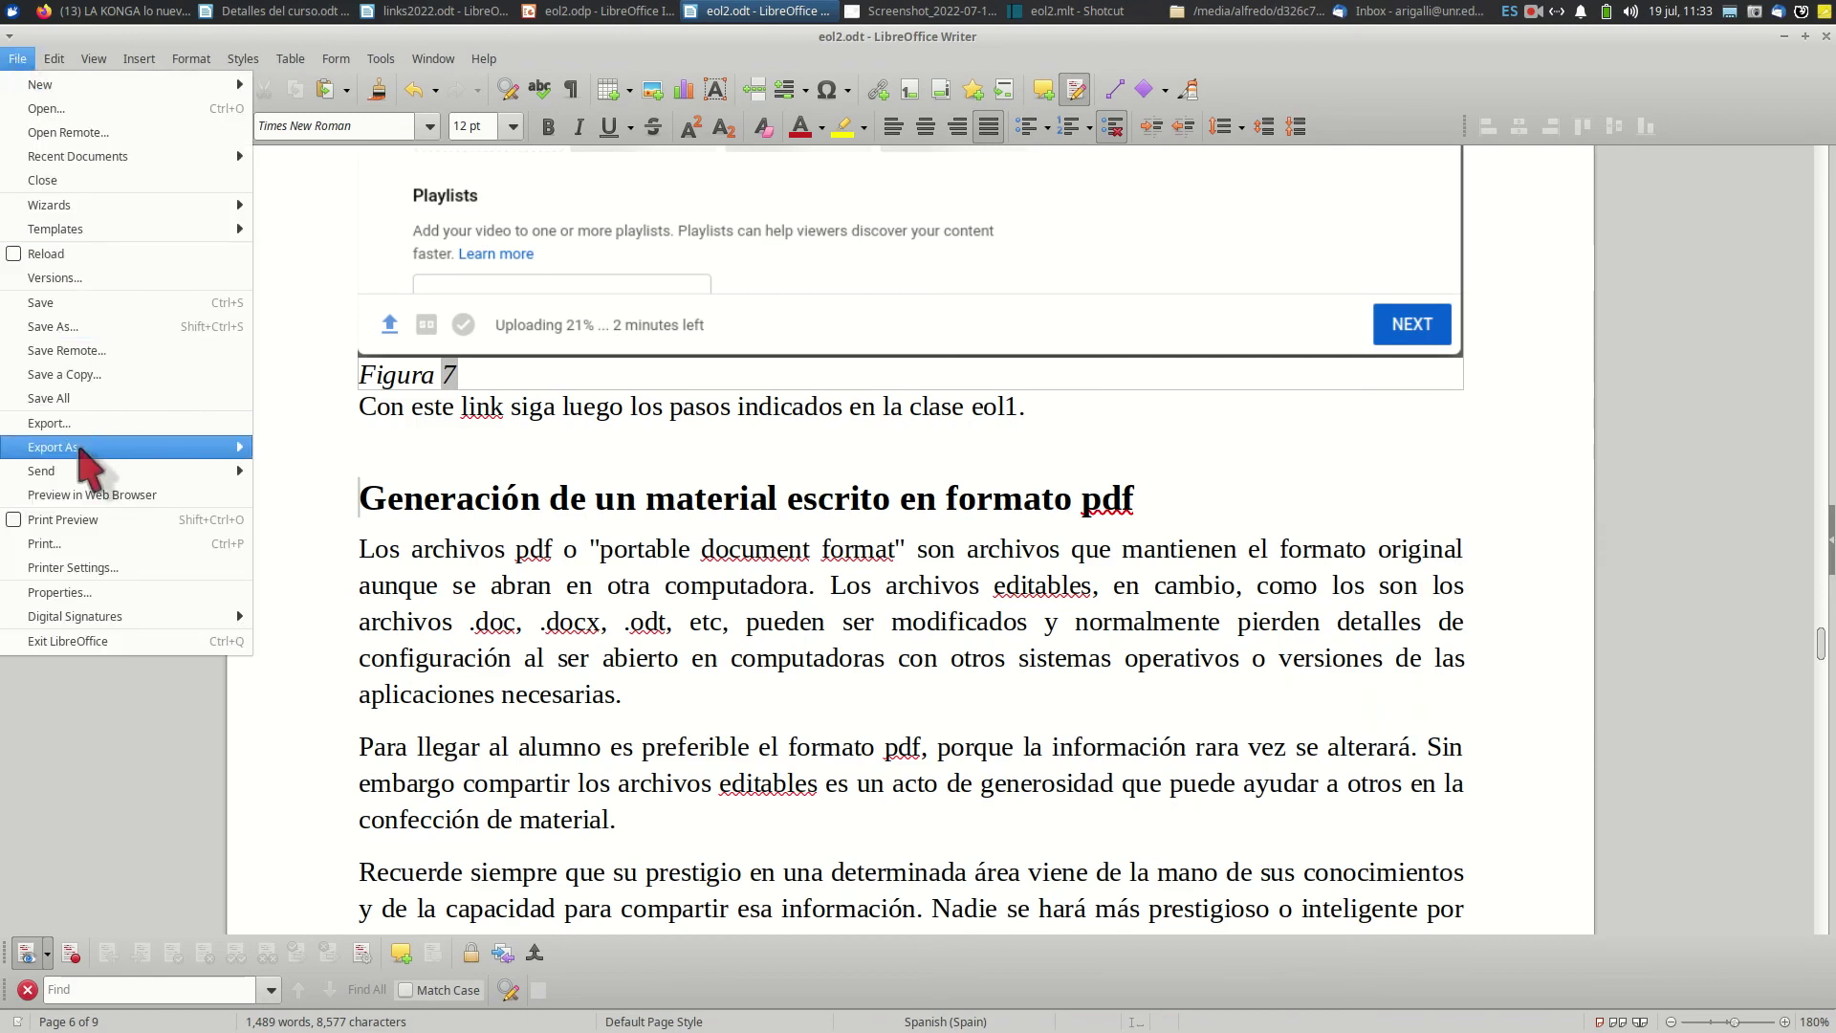
{"action": "mouse_move", "coordinate": [212, 452]}
{"action": "left_click", "coordinate": [297, 448]}
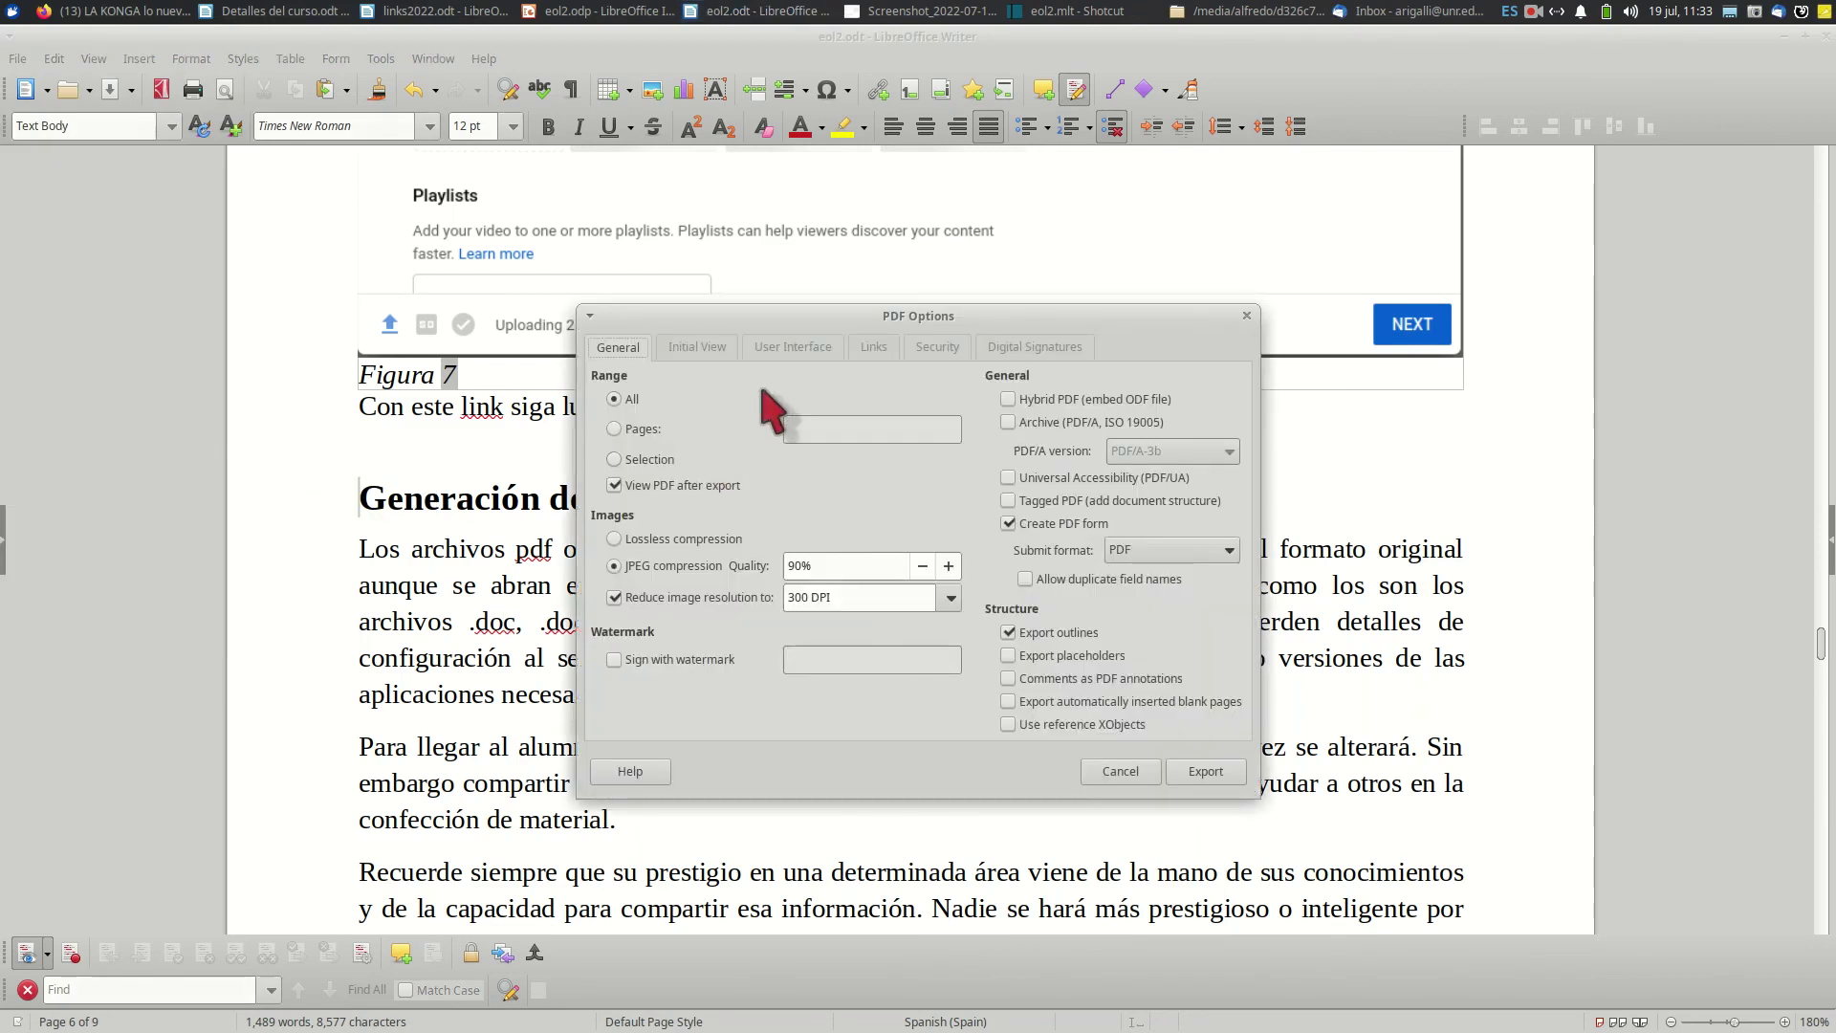
{"action": "left_click", "coordinate": [950, 597]}
{"action": "left_click", "coordinate": [878, 662]}
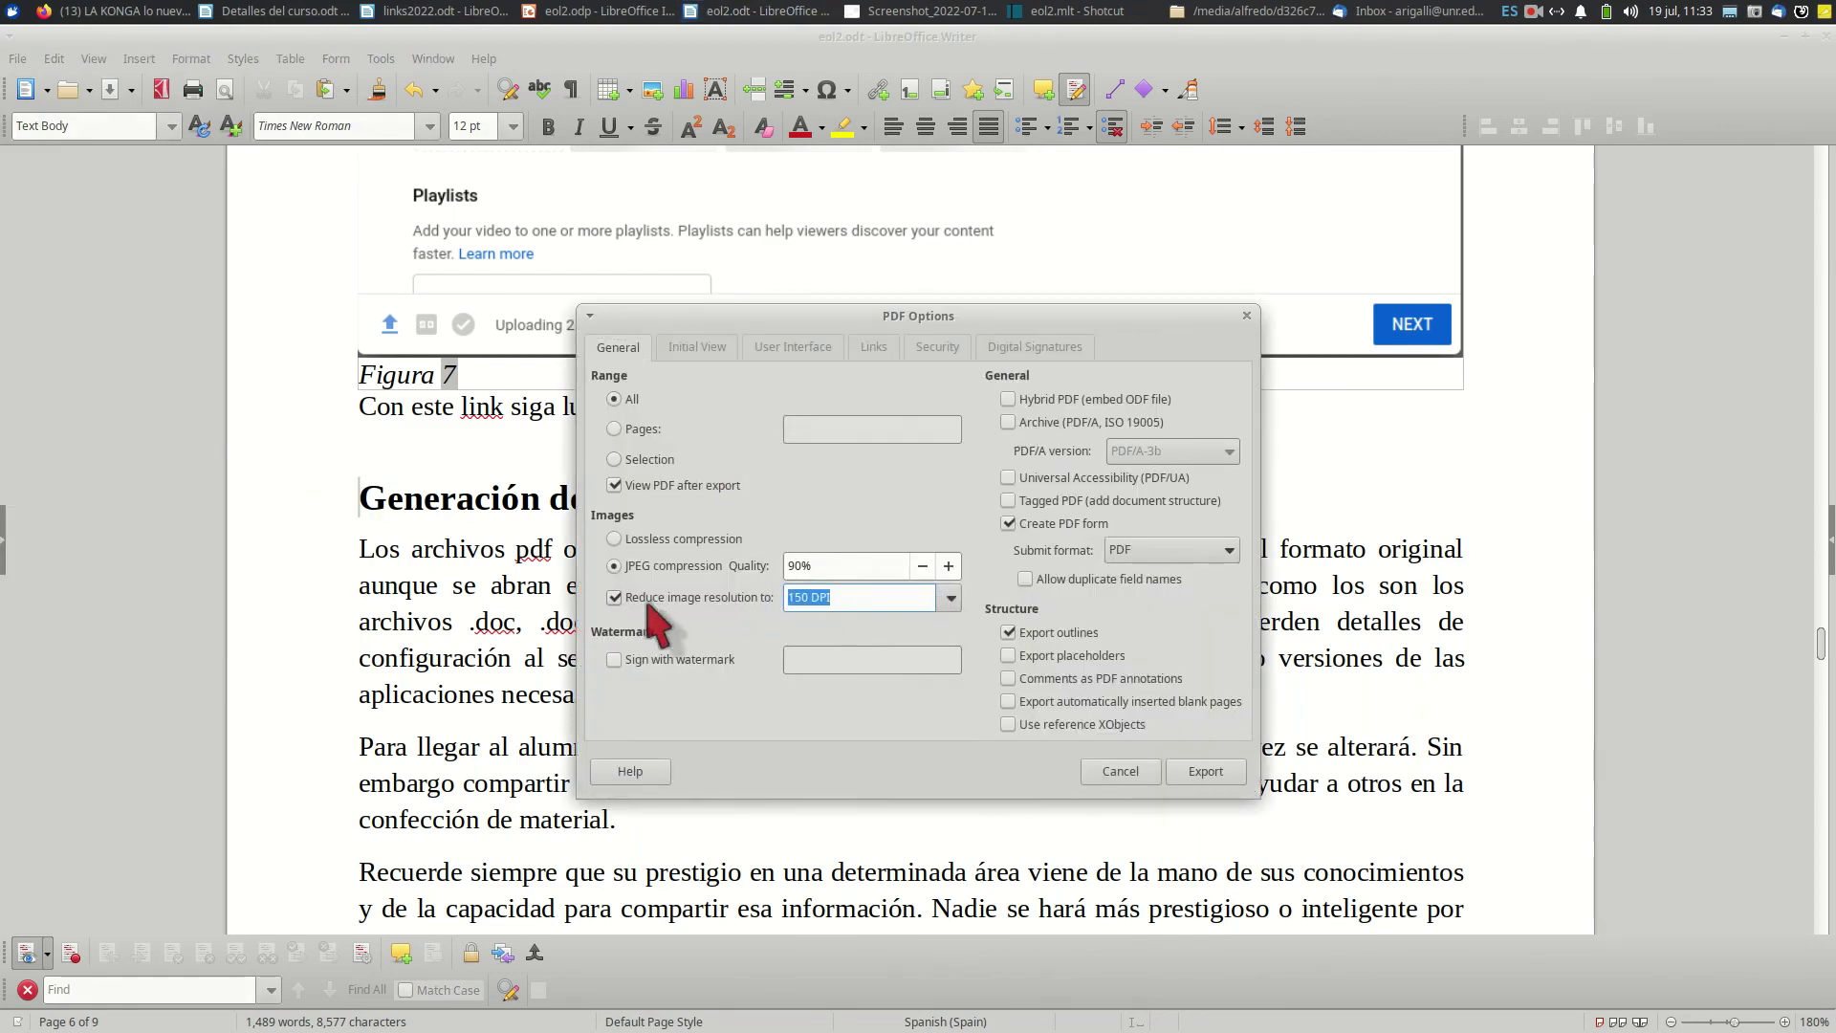
{"action": "left_click", "coordinate": [1191, 771]}
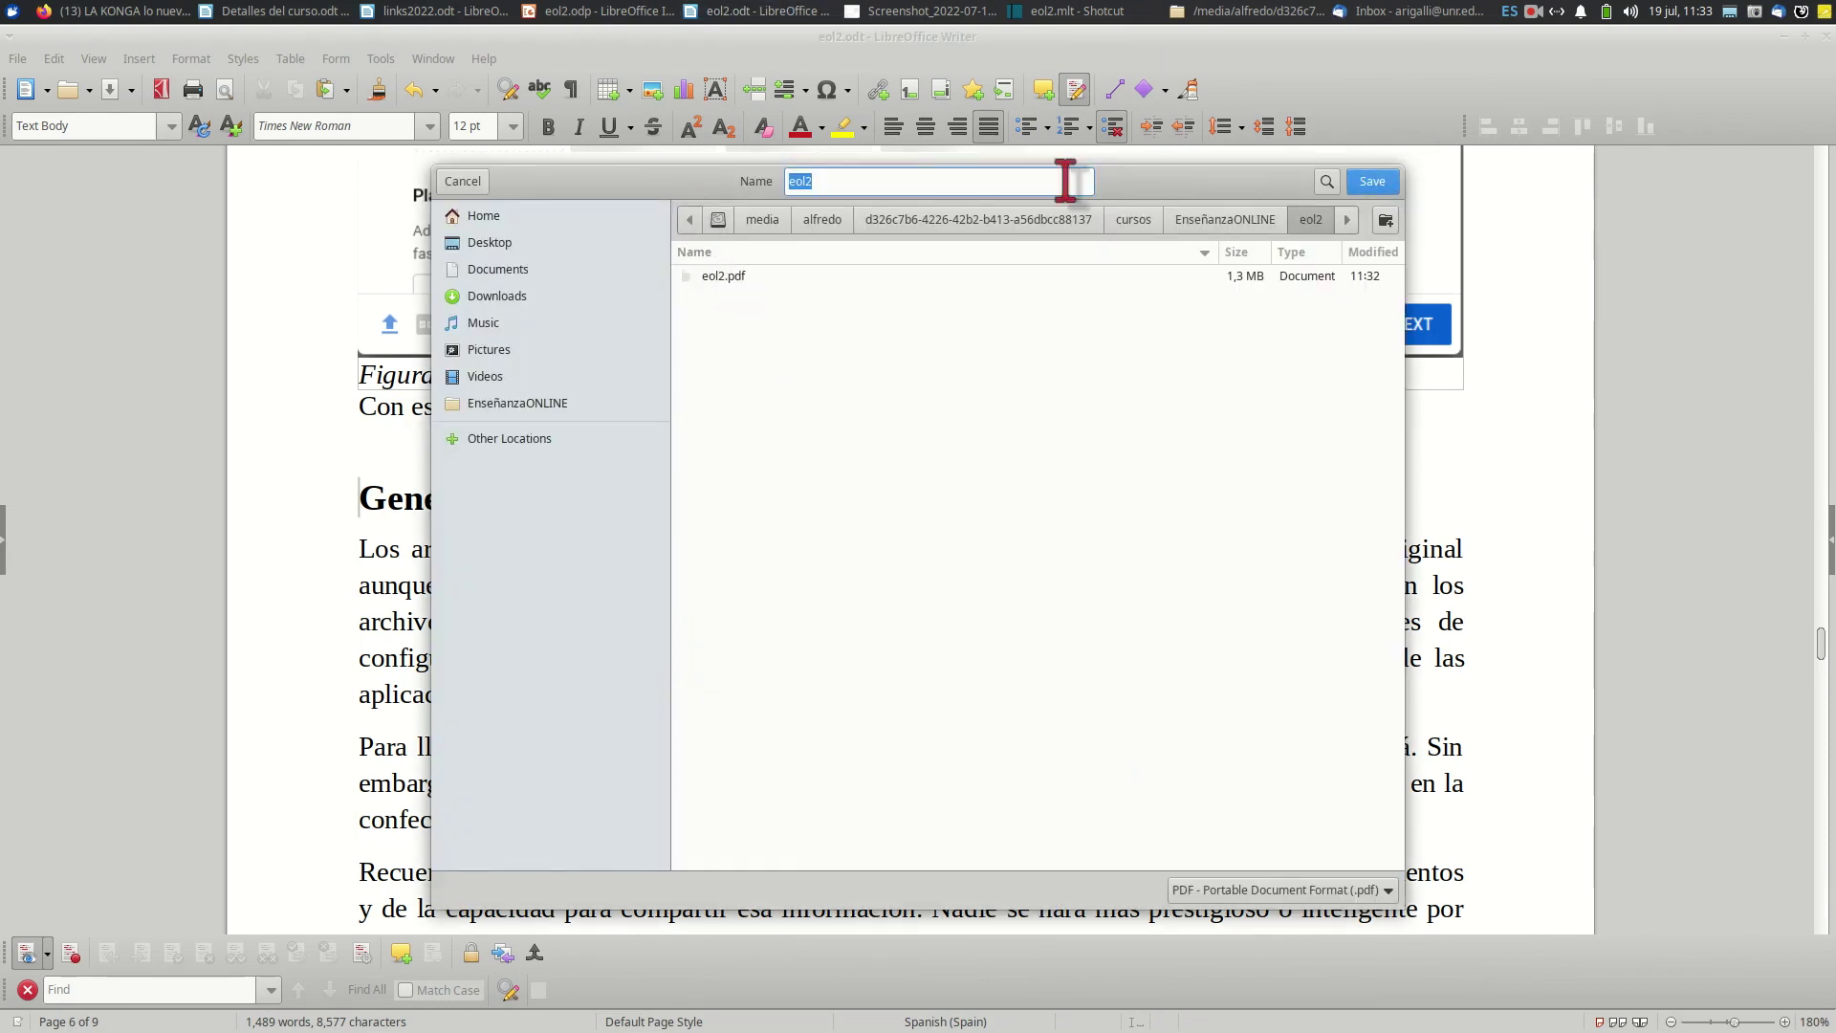
{"action": "left_click", "coordinate": [1373, 182]}
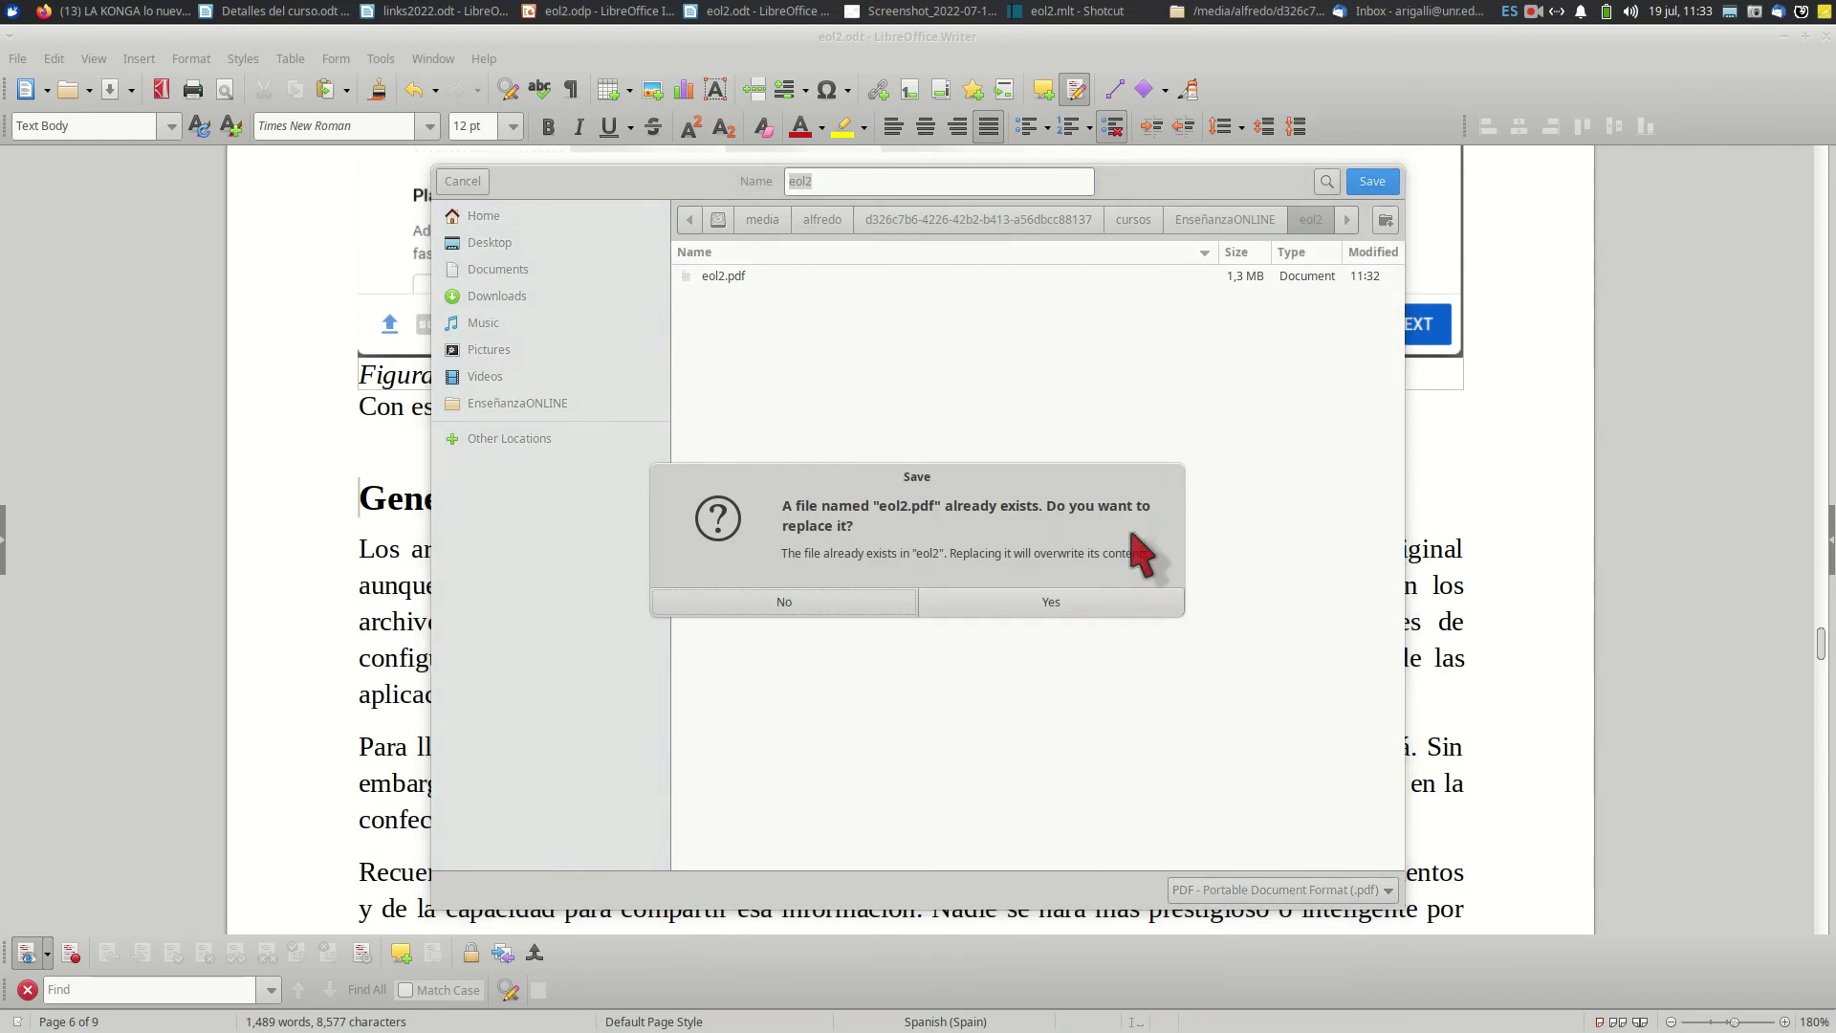
{"action": "left_click", "coordinate": [1054, 602]}
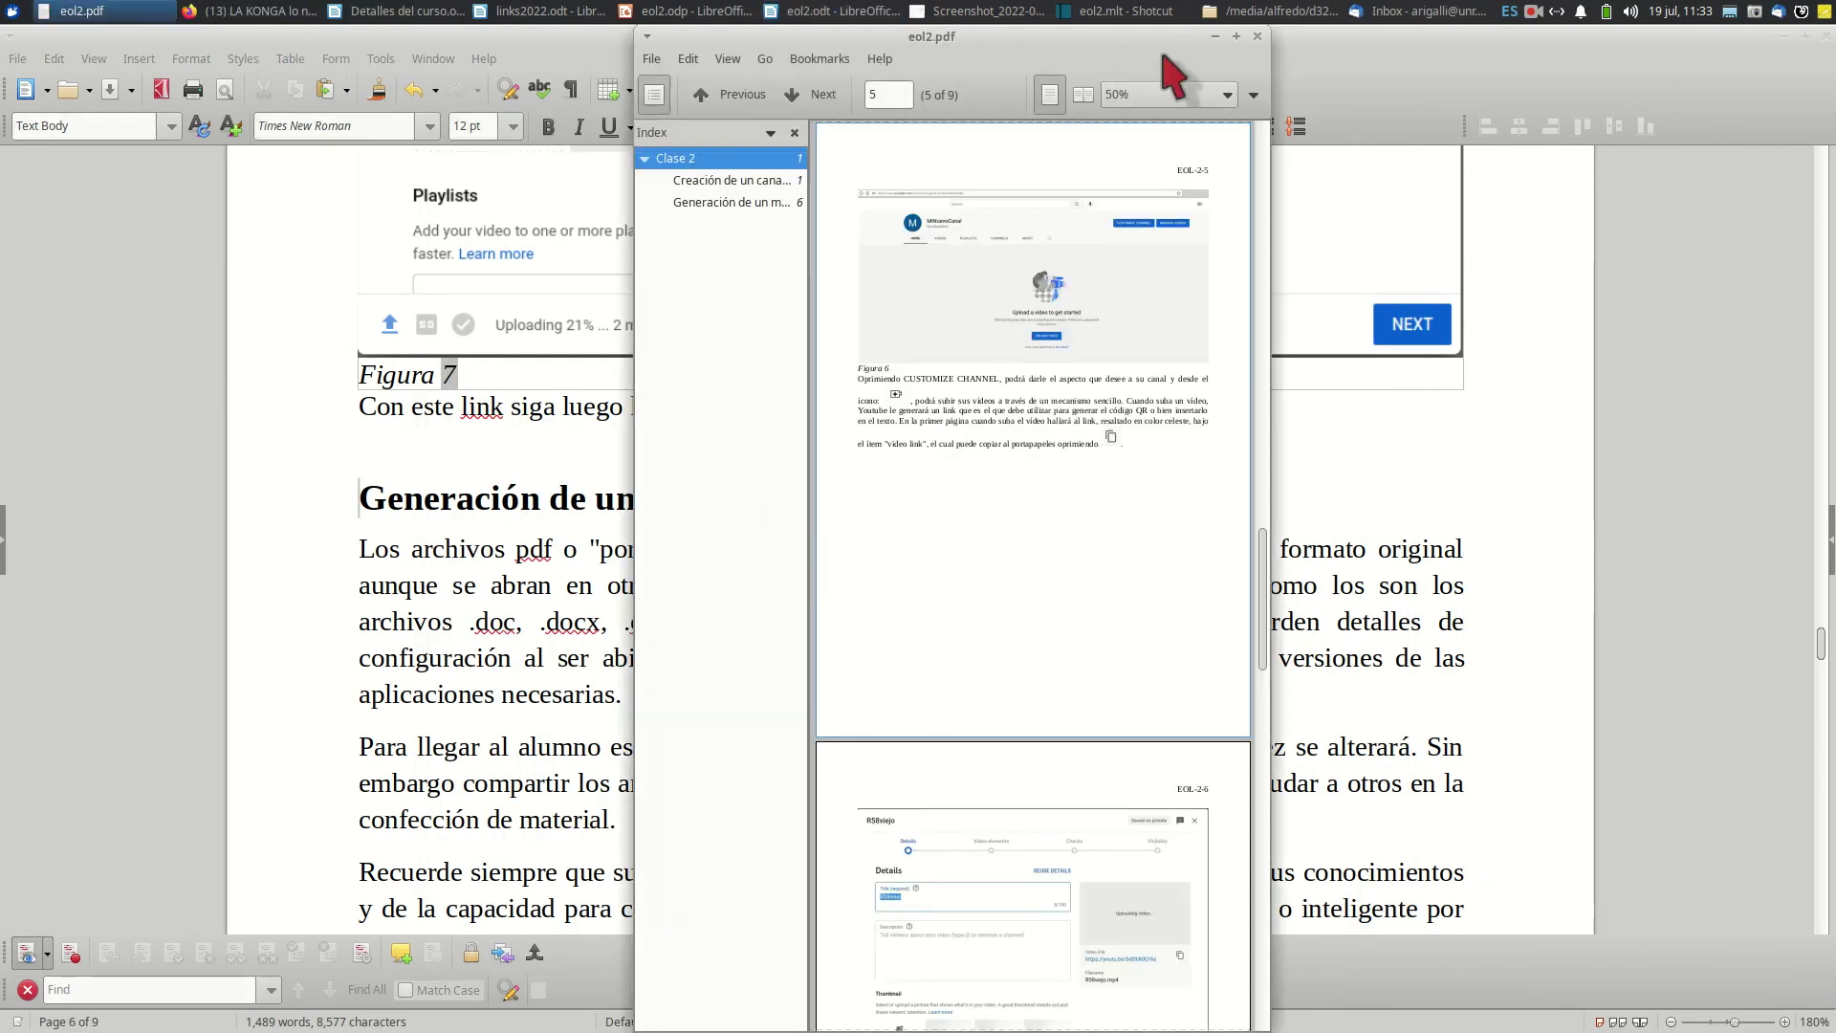
{"action": "left_click", "coordinate": [1257, 37]}
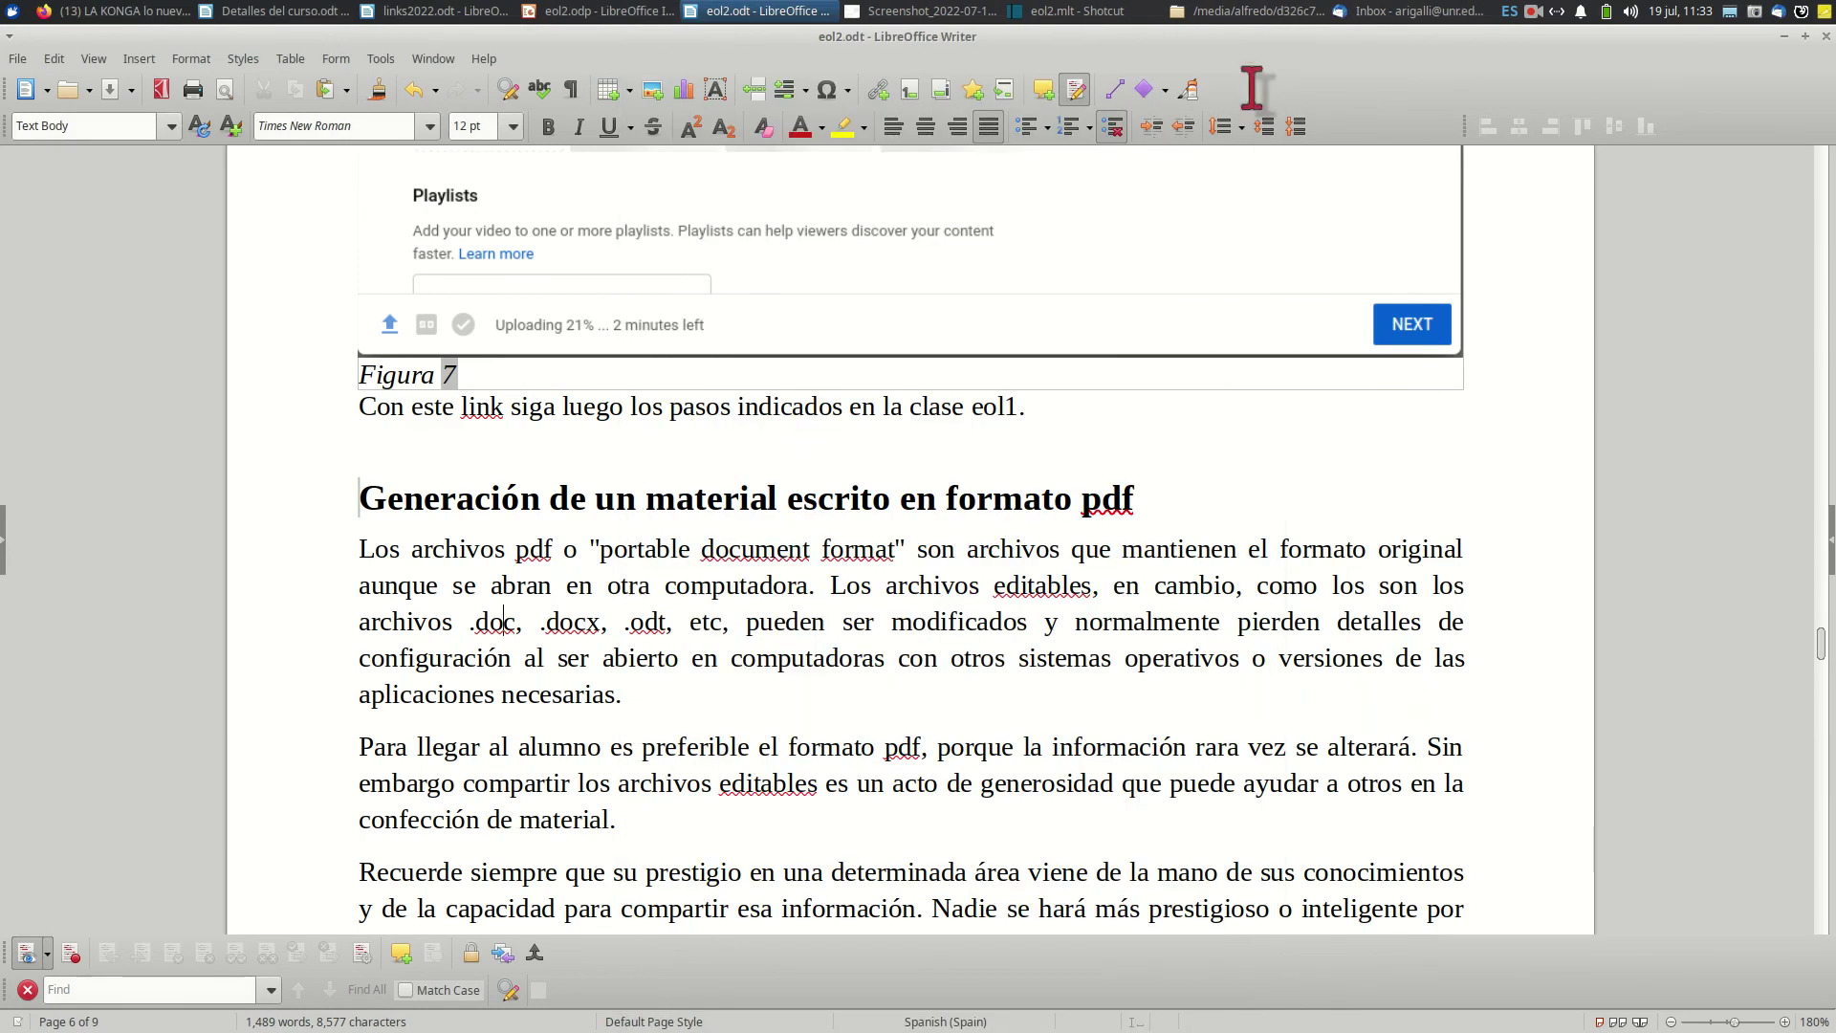
- Switch to the file manager and check the size of the re-exported eol2.pdf in its properties
{"action": "left_click", "coordinate": [1207, 12]}
{"action": "left_click", "coordinate": [371, 492]}
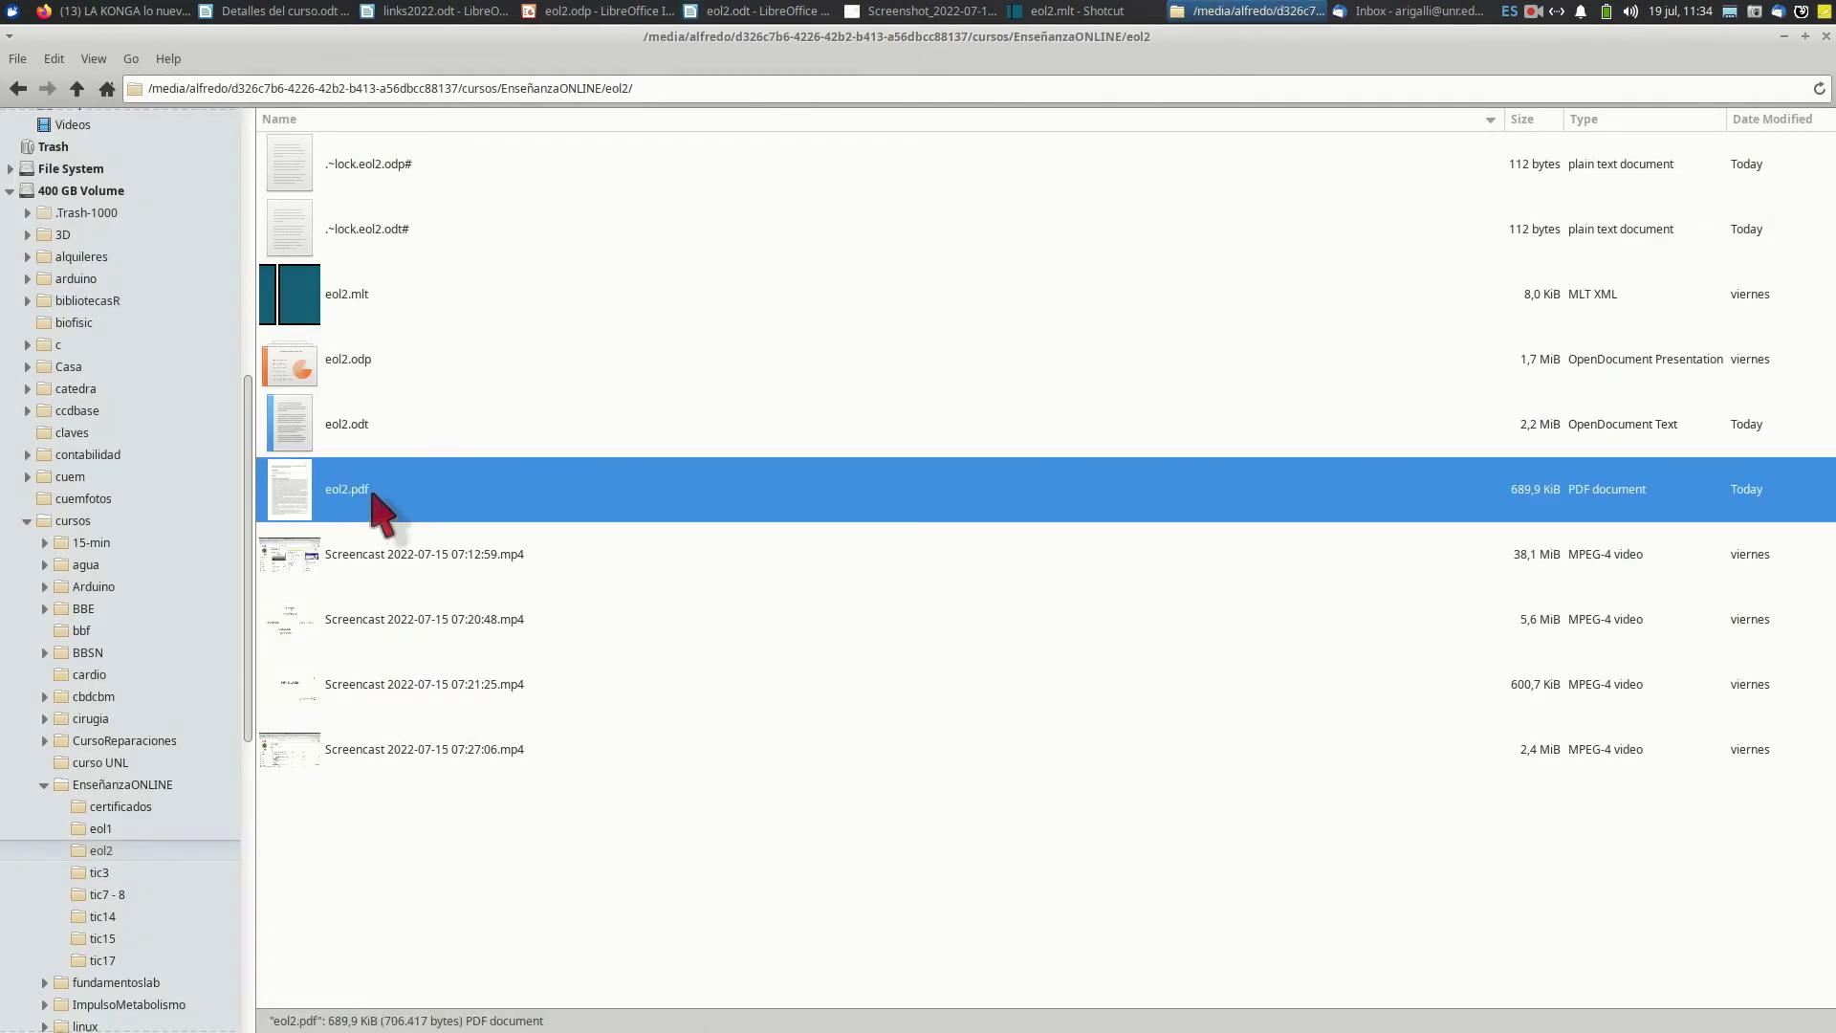
{"action": "right_click", "coordinate": [373, 494]}
{"action": "left_click", "coordinate": [410, 777]}
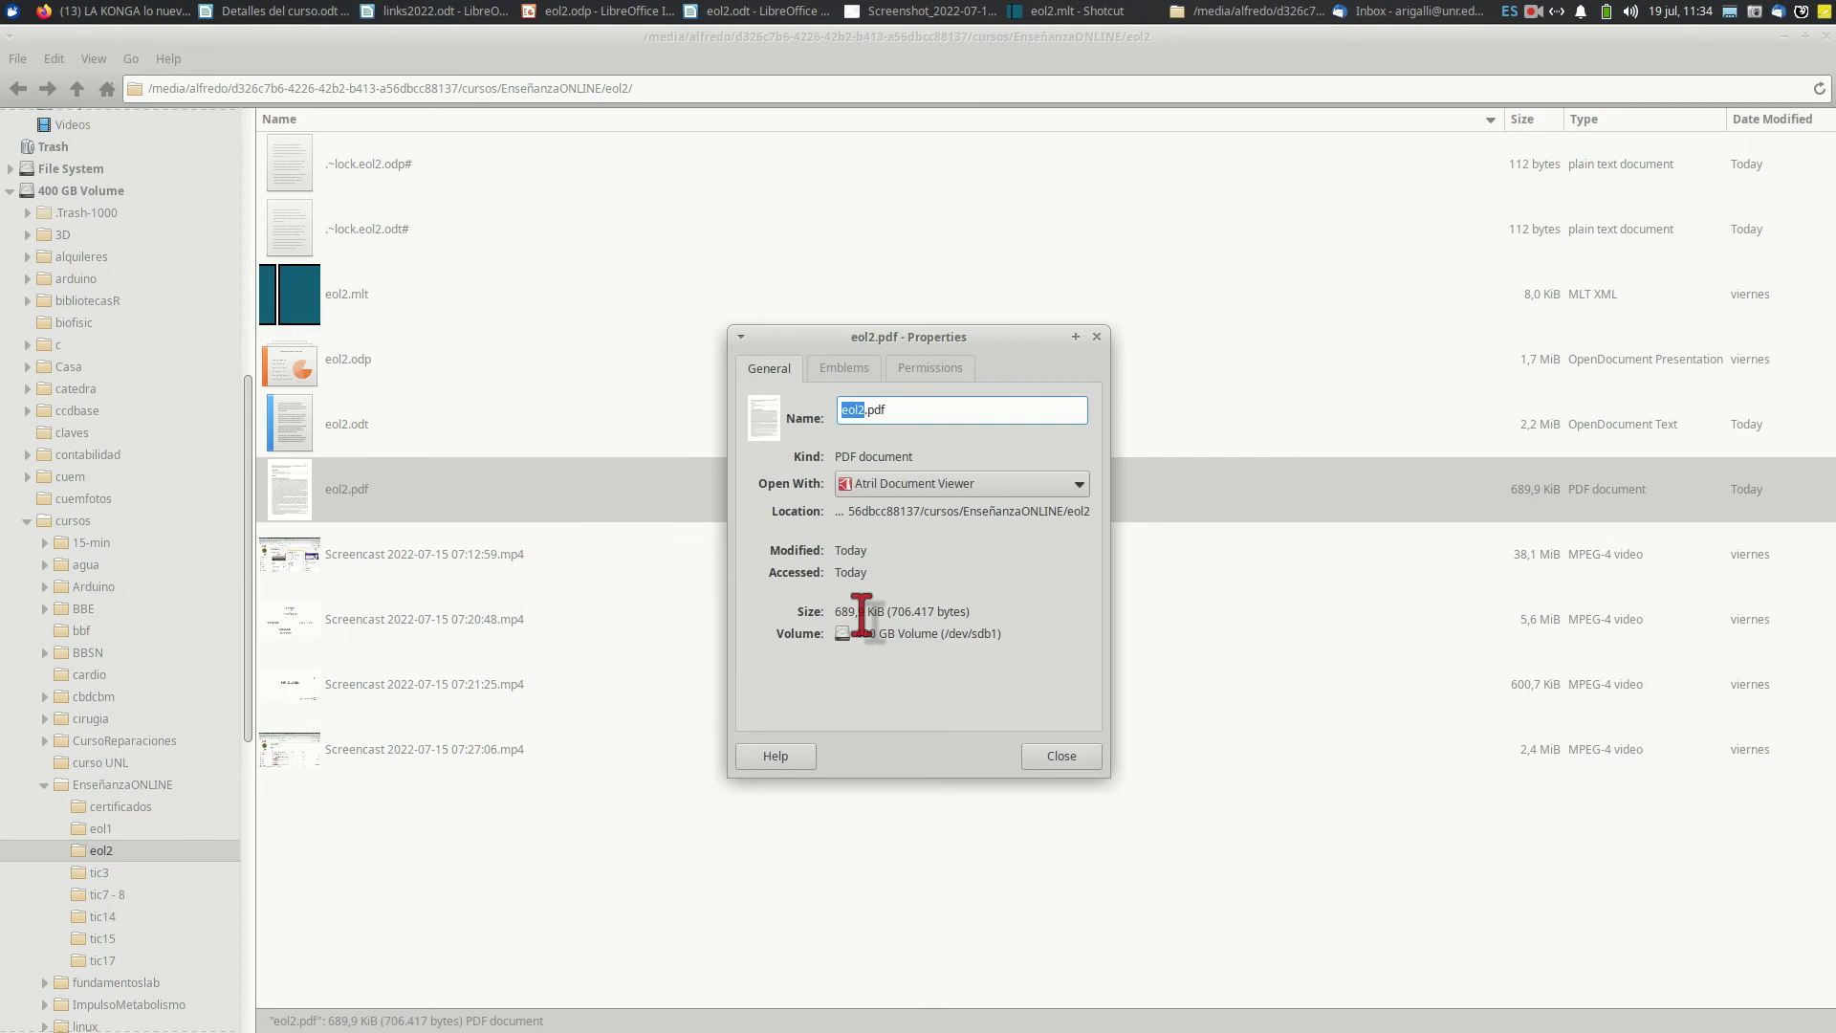
{"action": "left_click", "coordinate": [1062, 756]}
- Open eol2.pdf in a maximized viewer window at 175% zoom and examine the image quality of Figura 6 and Figura 5
{"action": "double_click", "coordinate": [340, 491]}
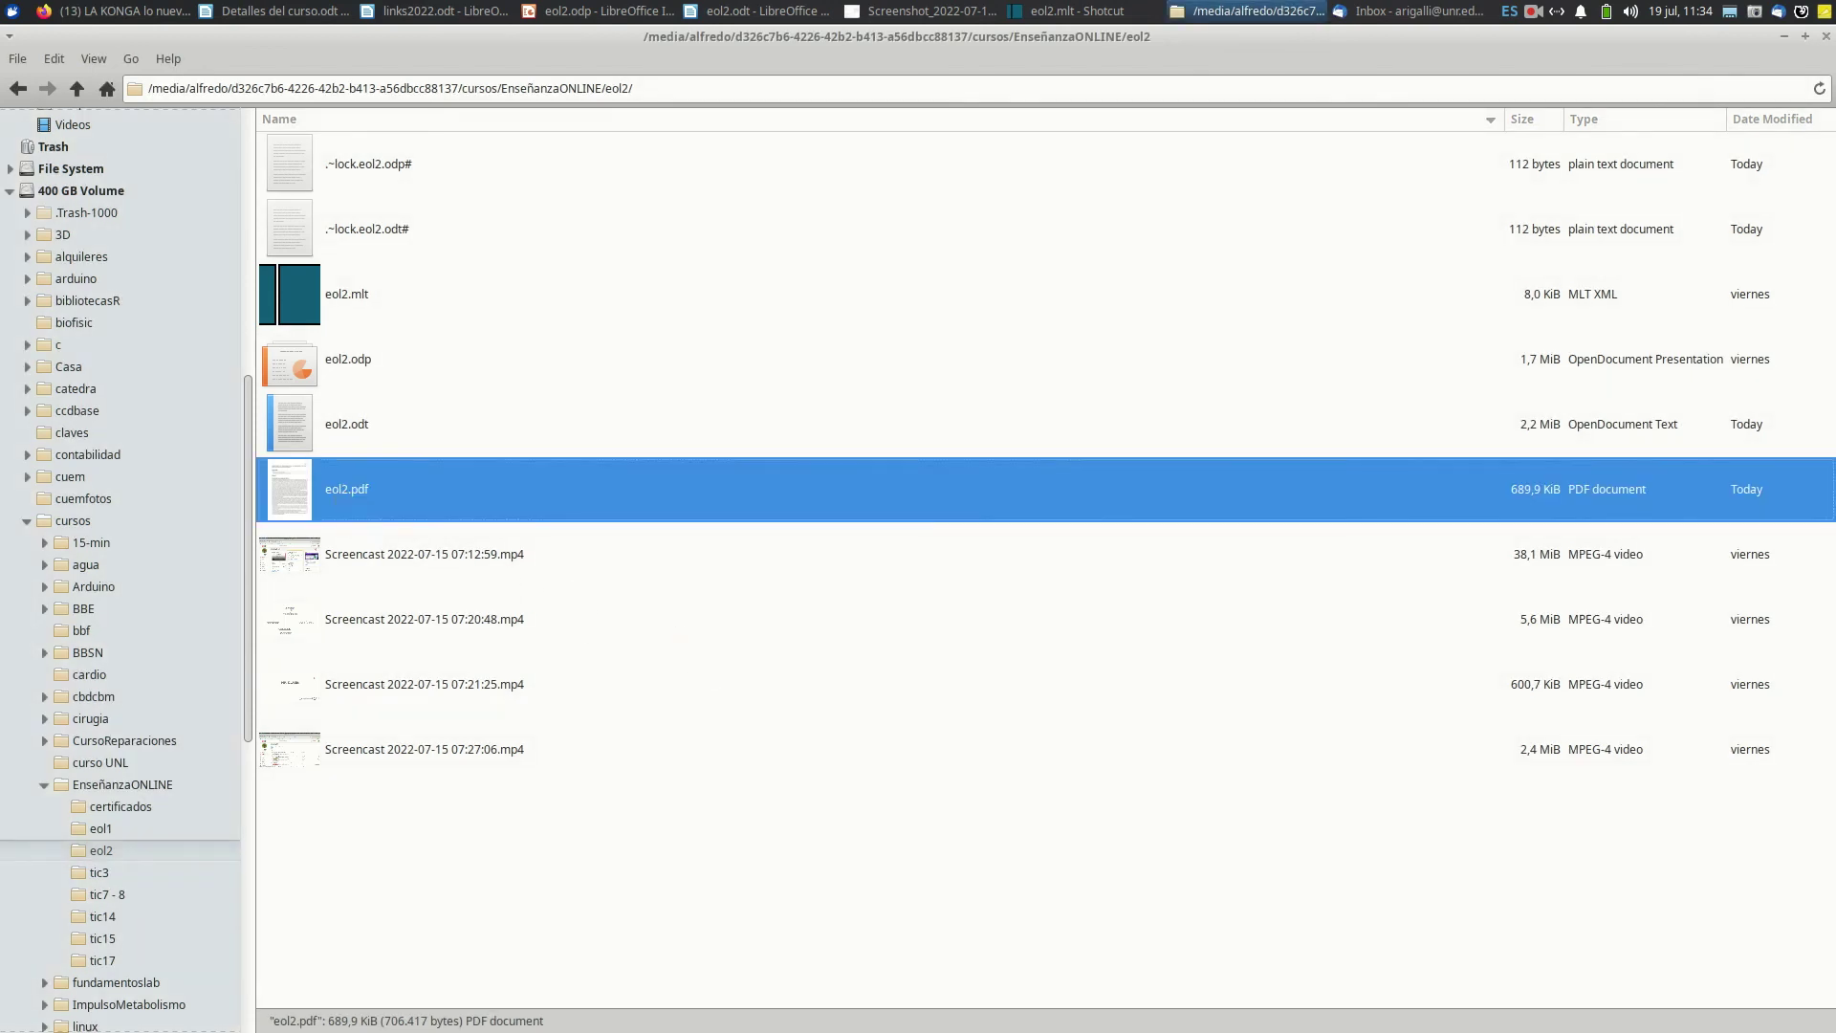
{"action": "scroll", "coordinate": [1222, 612], "scroll_direction": "up", "scroll_amount": 6}
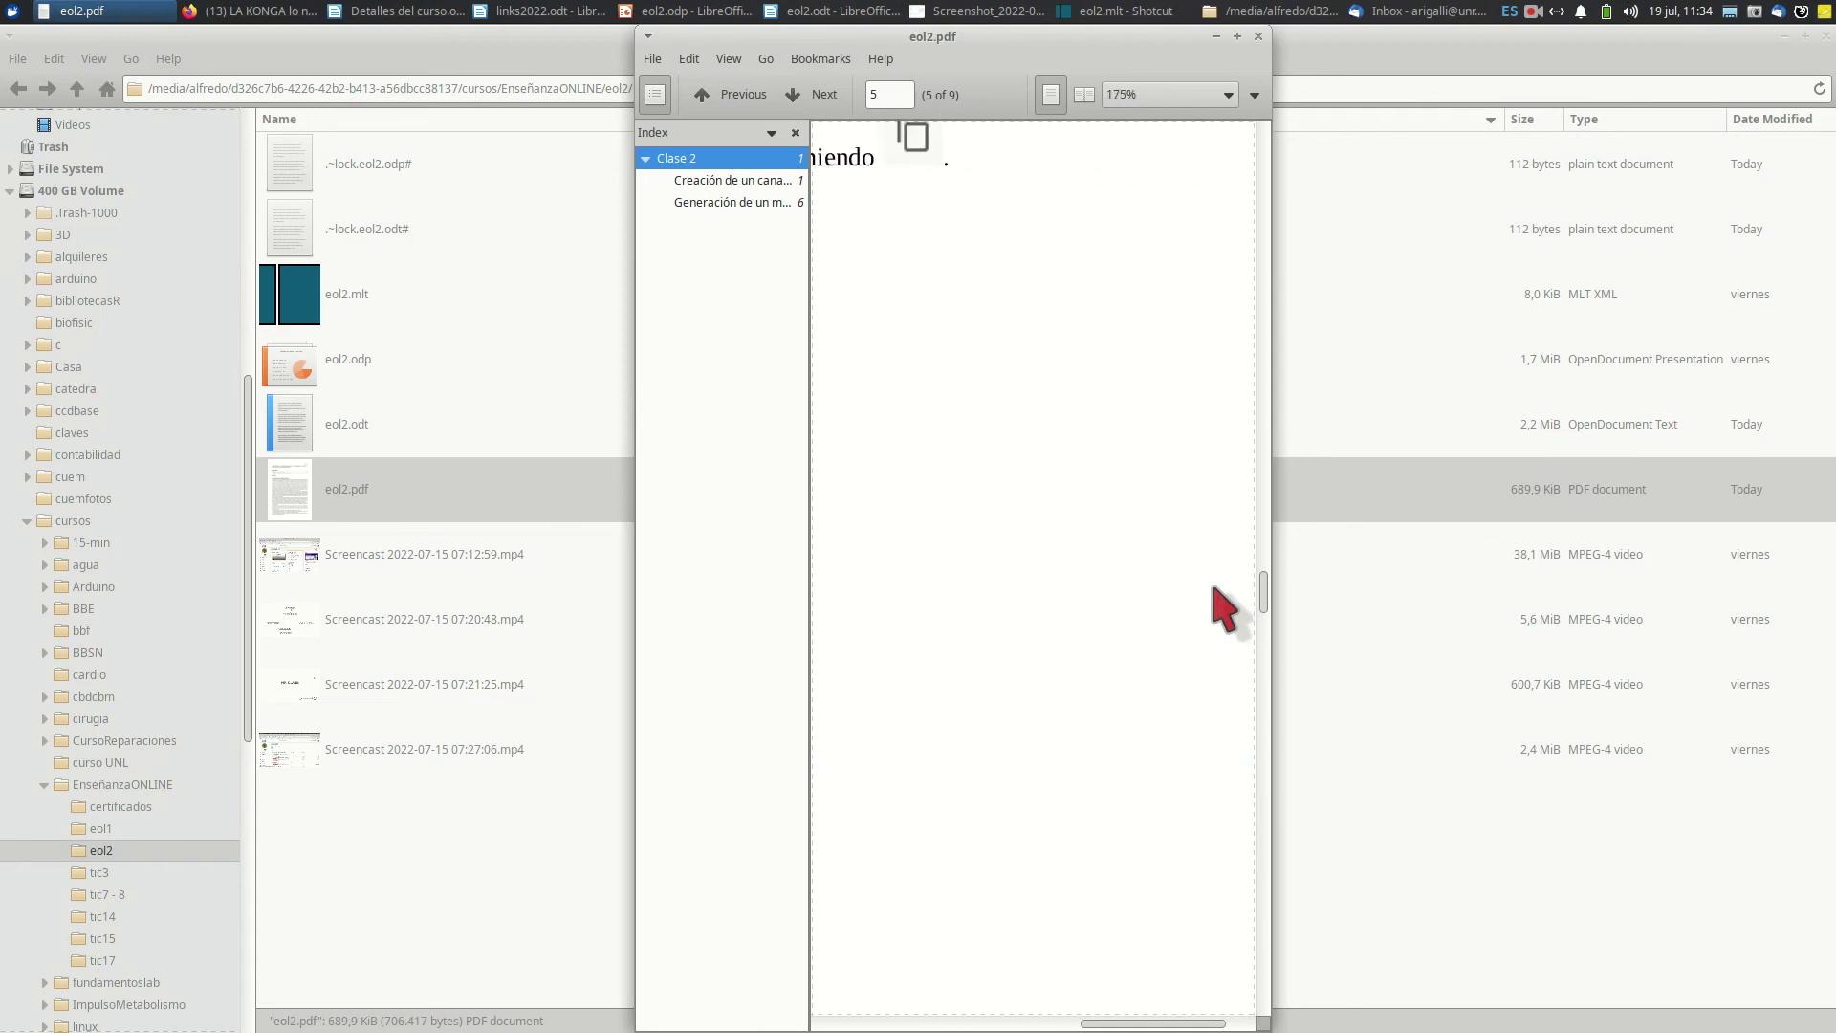
{"action": "left_click", "coordinate": [1236, 36]}
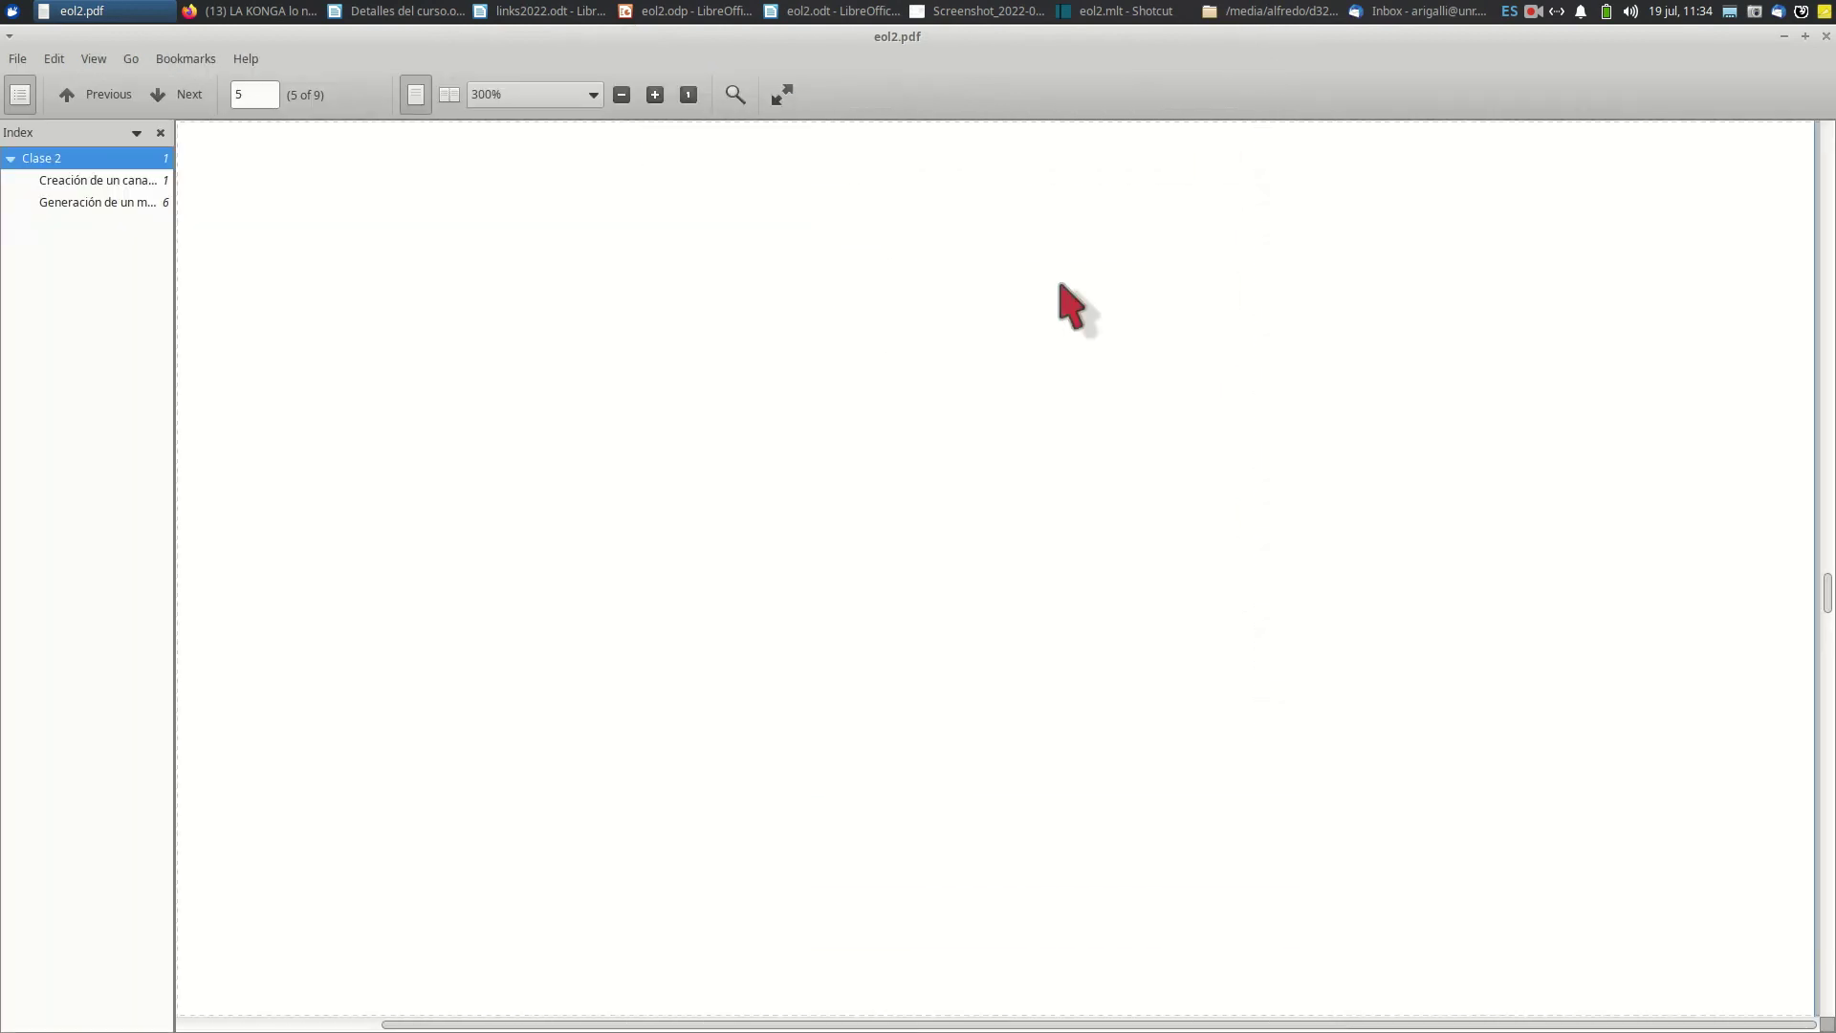
{"action": "scroll", "coordinate": [803, 459], "scroll_direction": "up", "scroll_amount": 2}
{"action": "scroll", "coordinate": [818, 440], "scroll_direction": "down", "scroll_amount": 3}
{"action": "scroll", "coordinate": [833, 459], "scroll_direction": "up", "scroll_amount": 5}
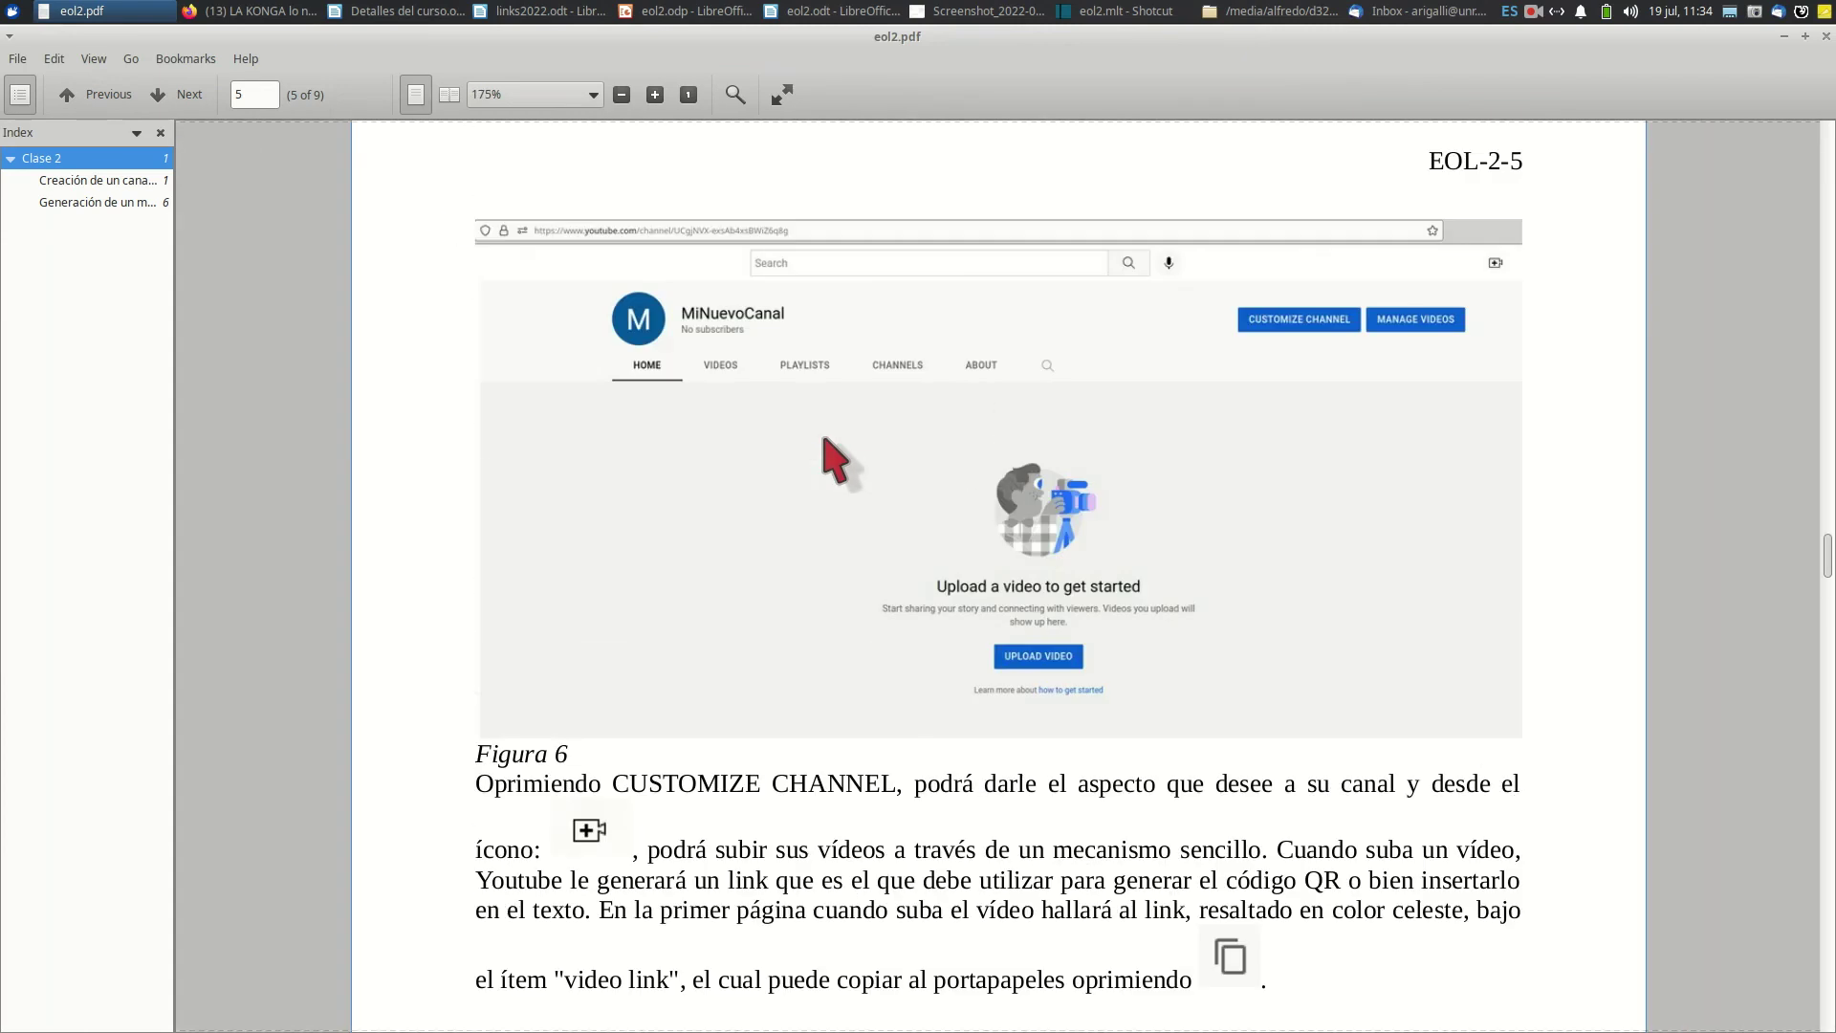
{"action": "scroll", "coordinate": [923, 464], "scroll_direction": "up", "scroll_amount": 10}
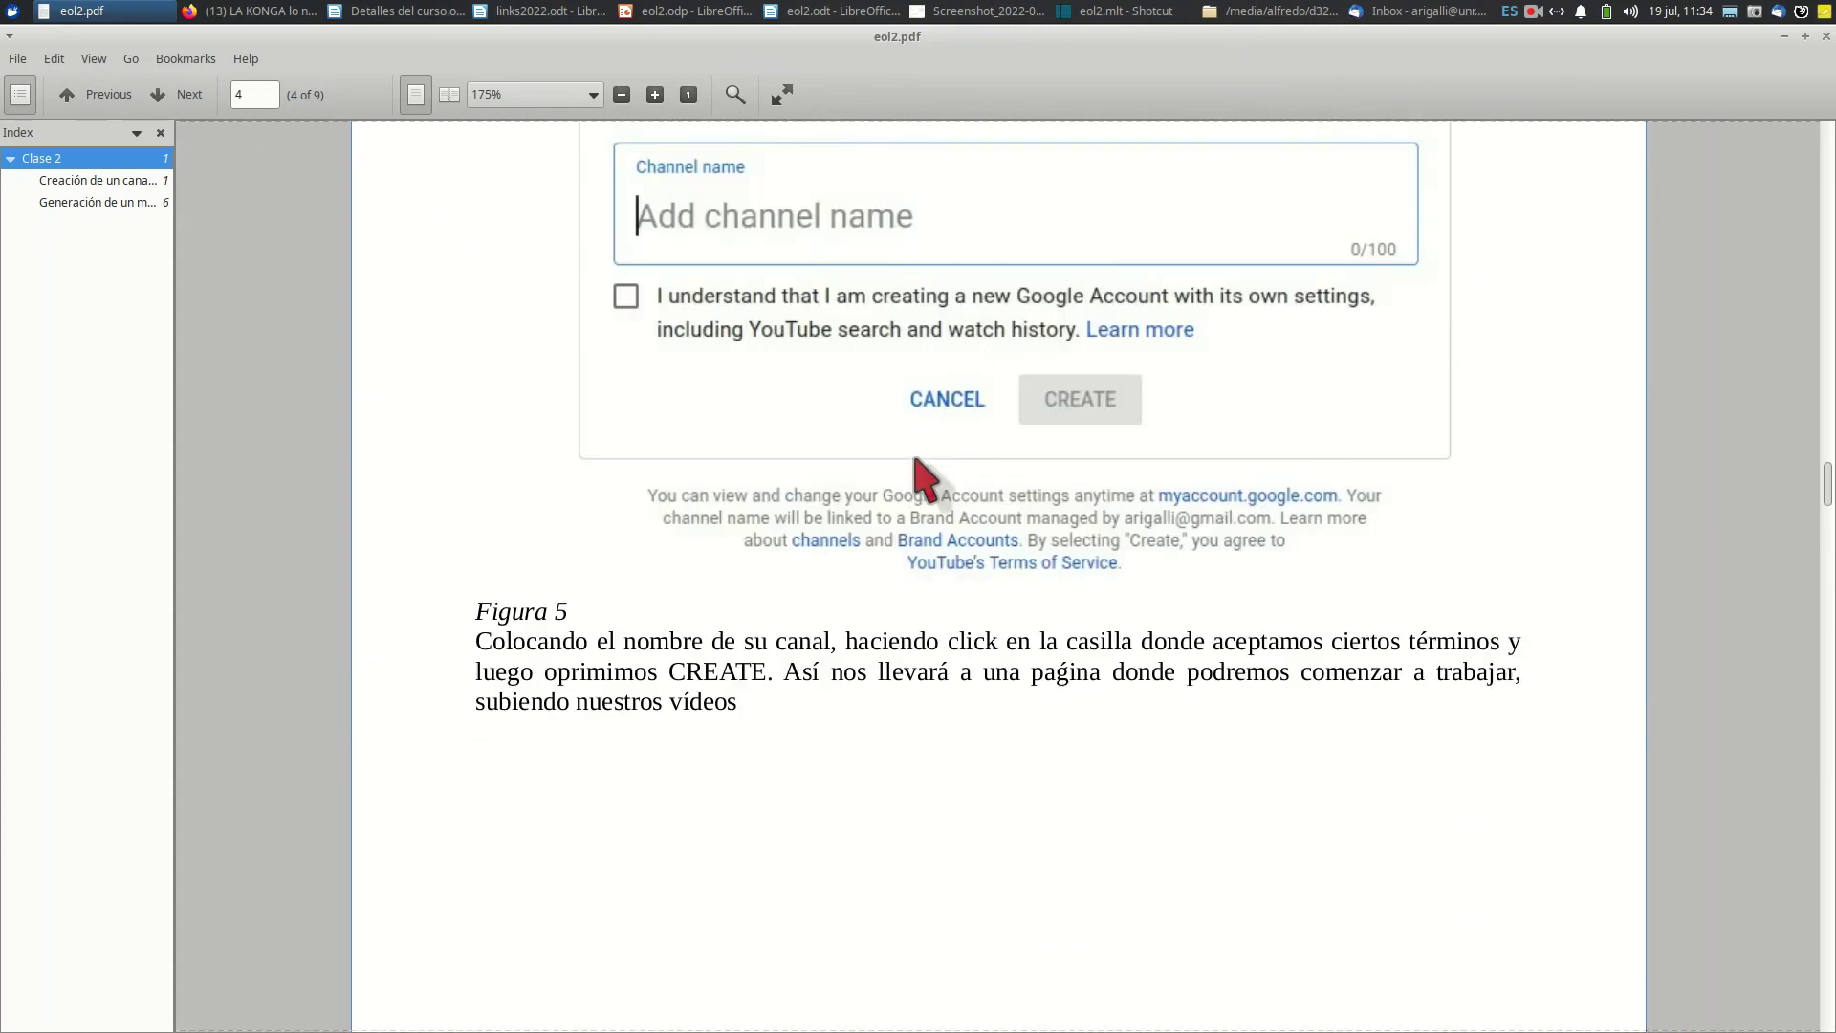
{"action": "scroll", "coordinate": [916, 461], "scroll_direction": "up", "scroll_amount": 3}
{"action": "scroll", "coordinate": [1024, 361], "scroll_direction": "up", "scroll_amount": 3}
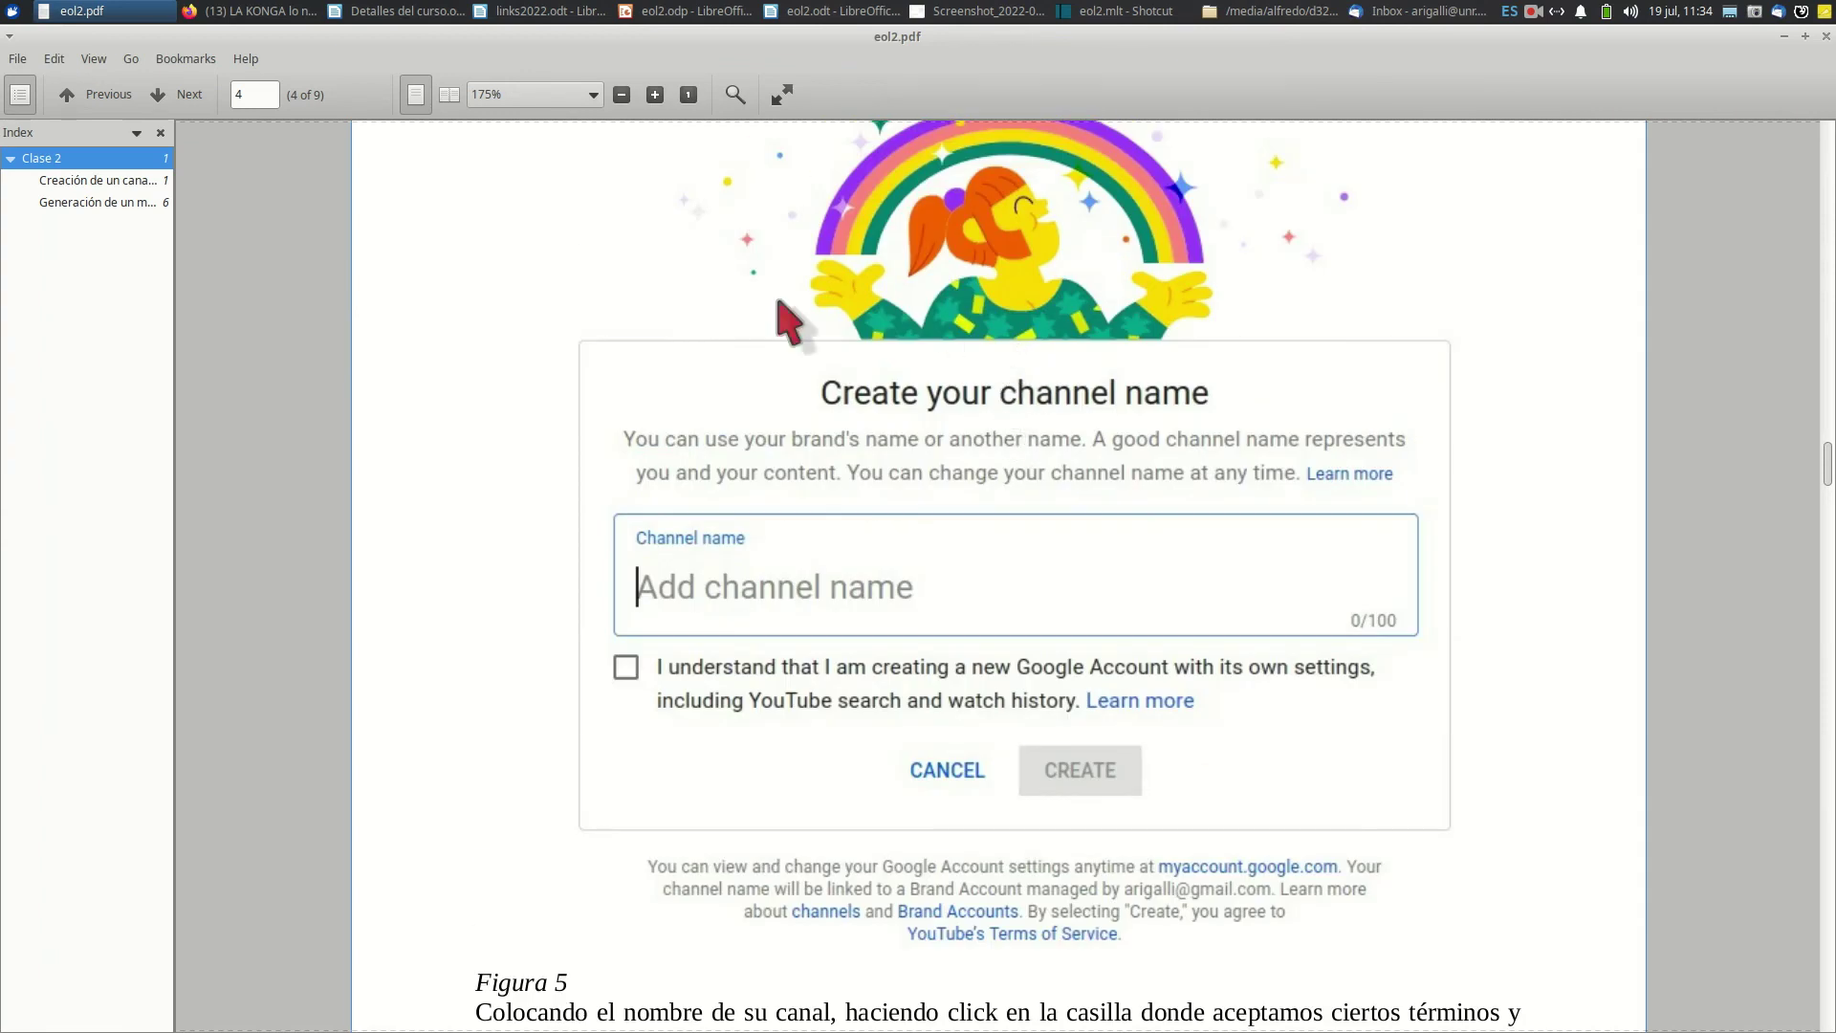